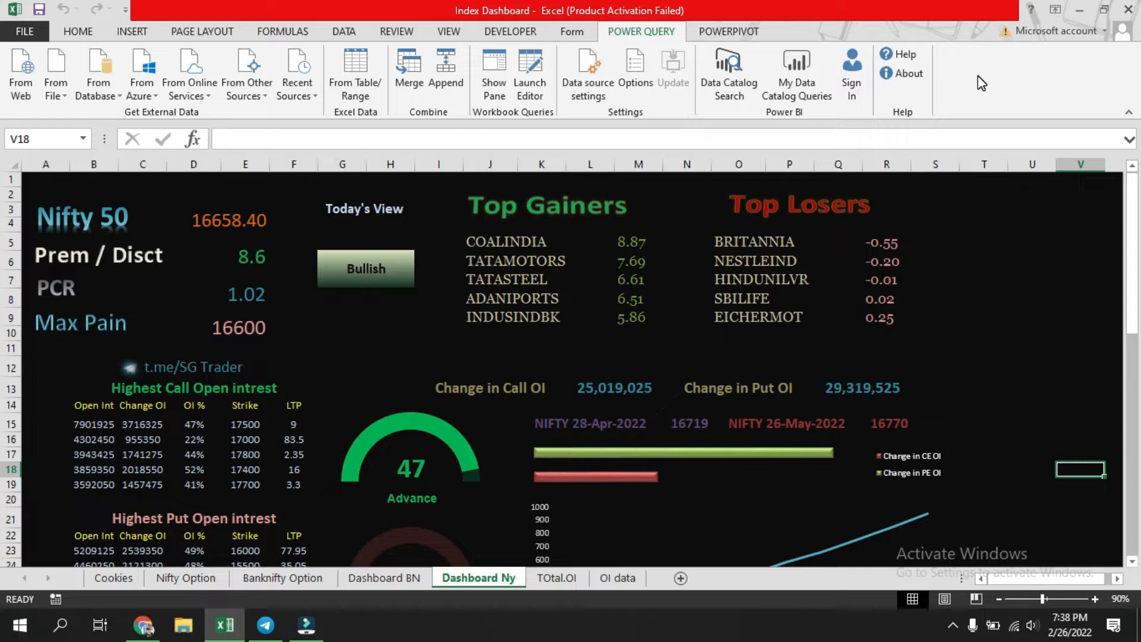
Display the workbook's queries and look through the whole list
left_click(492, 70)
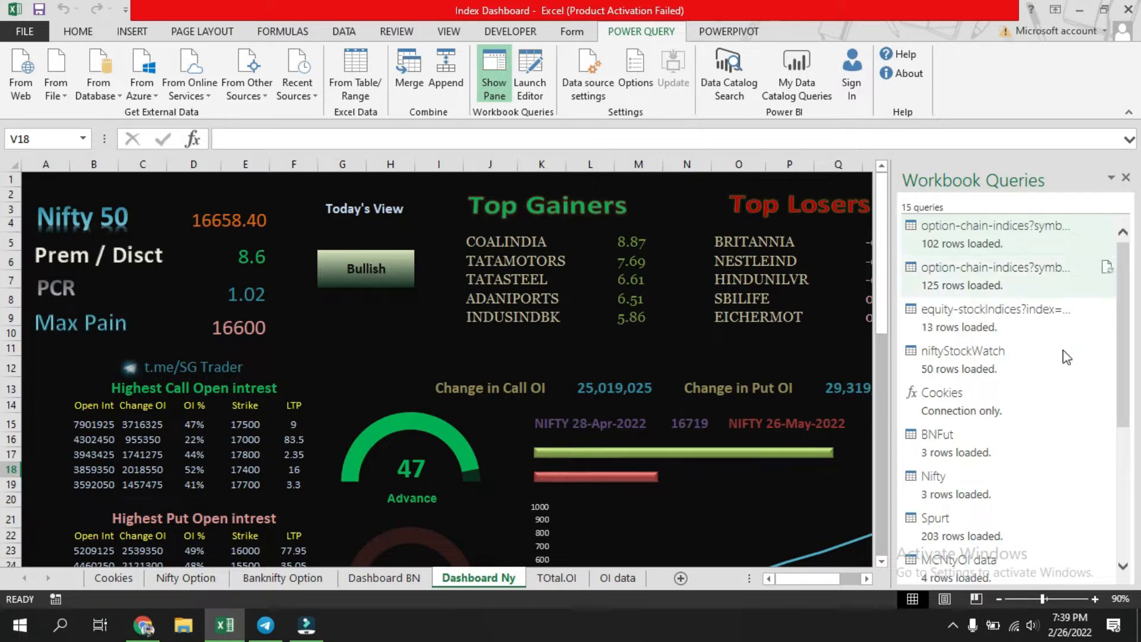
scroll(969, 300, "down", 3)
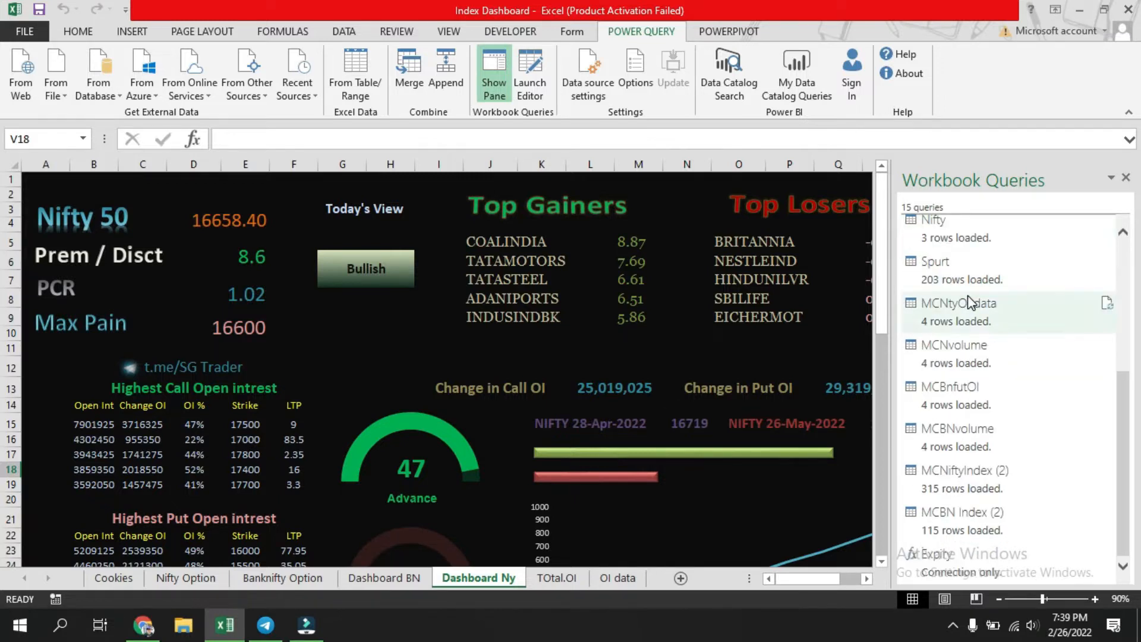
scroll(968, 522, "up", 1)
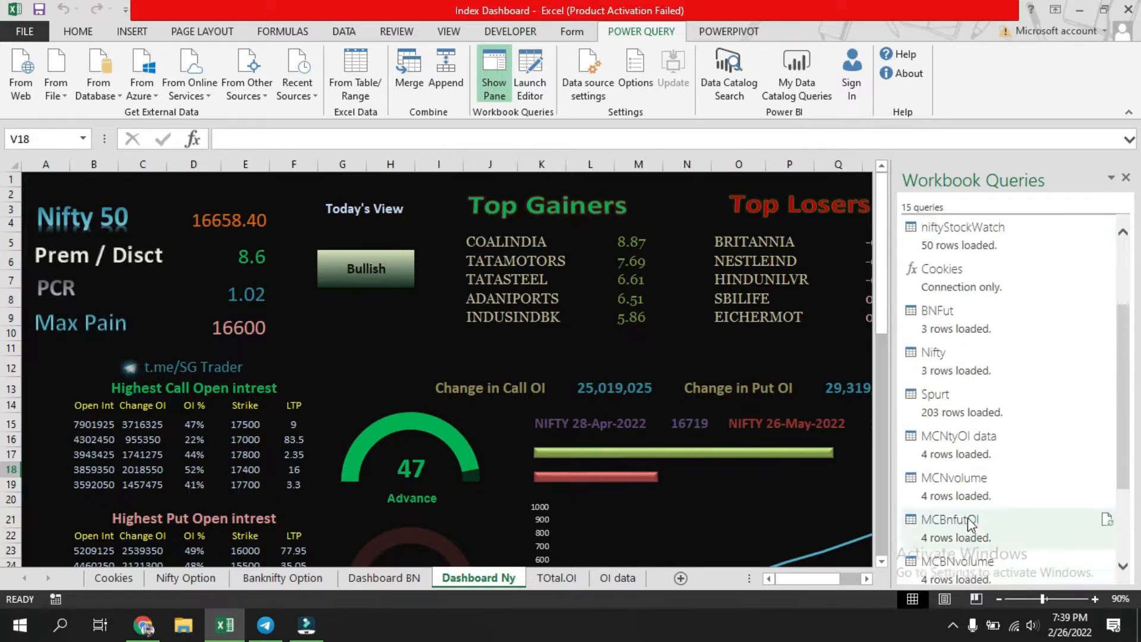
scroll(968, 522, "up", 1)
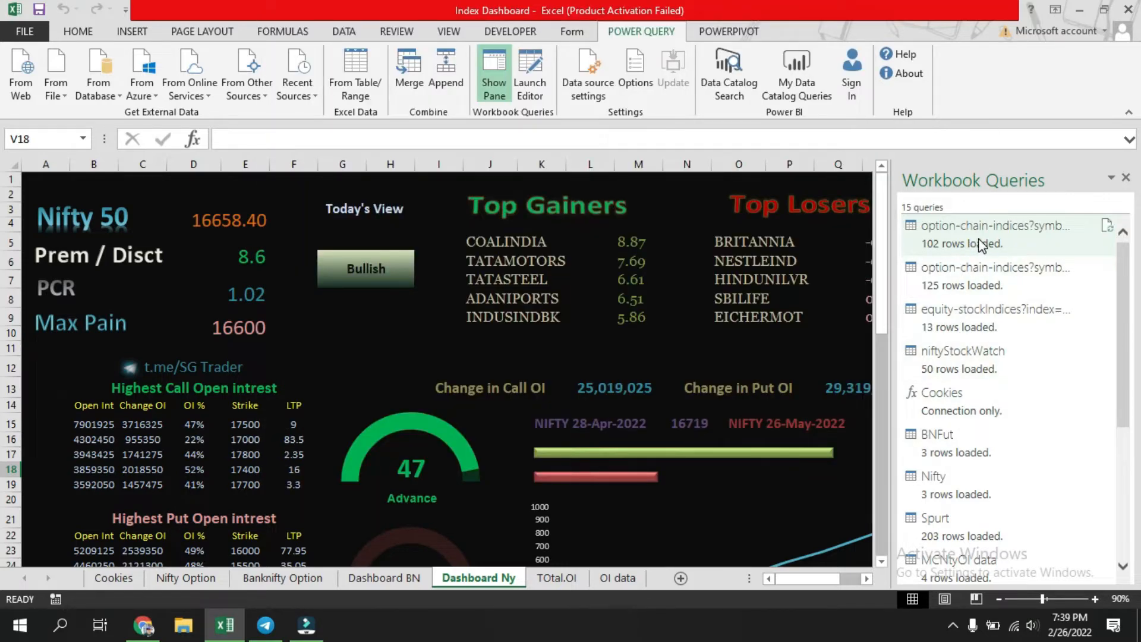
Open the option-chain-indices?symbol=NIFTY query in the Power Query Editor and expand its list of queries
mouse_move(981, 243)
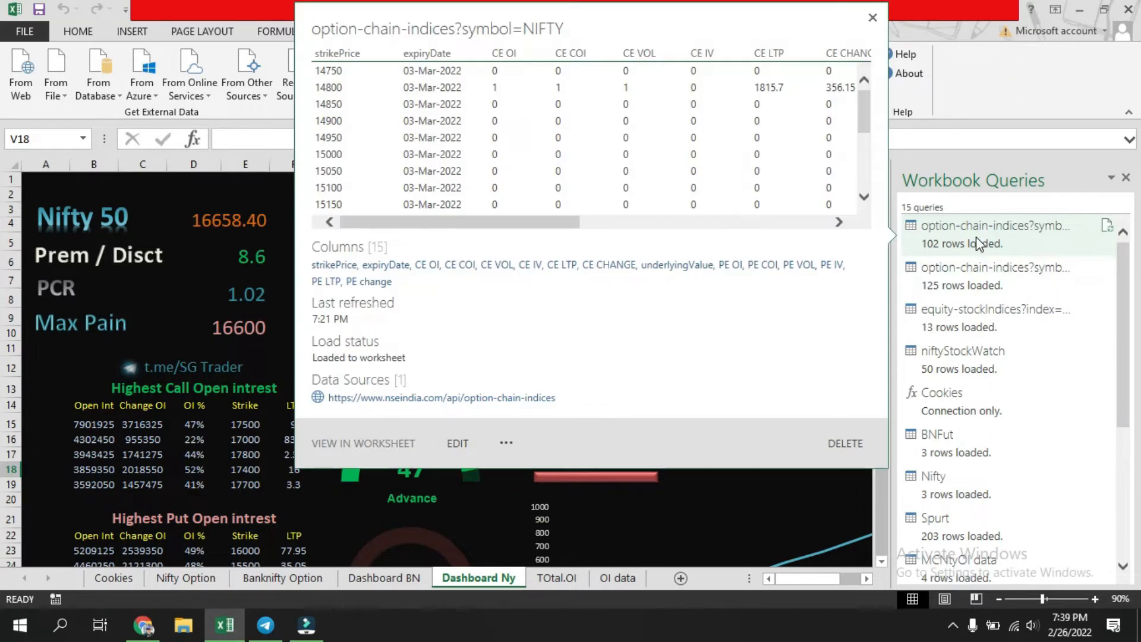
left_click(980, 243)
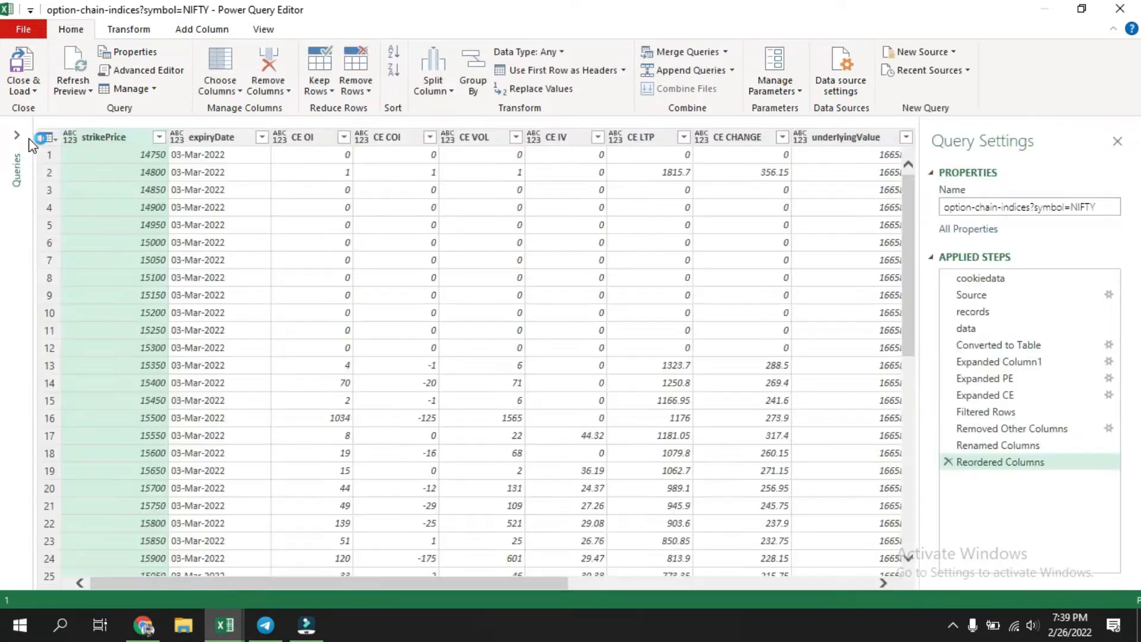
left_click(17, 137)
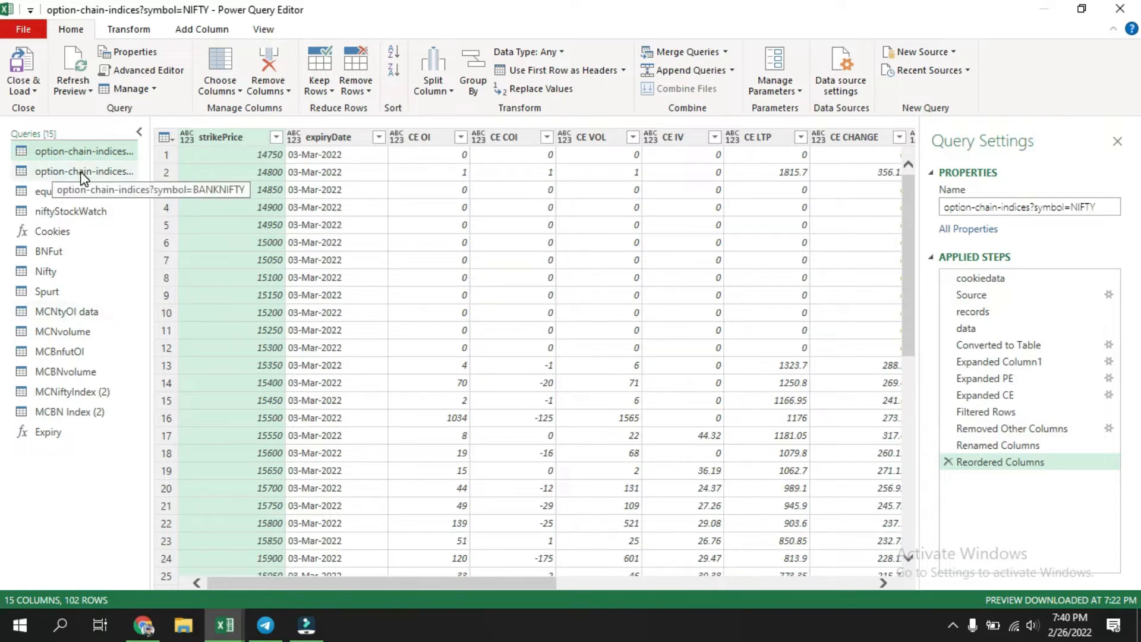
Review the data previews of the equity-stockIndices NIFTY BANK query and the full niftyStockWatch query
left_click(55, 196)
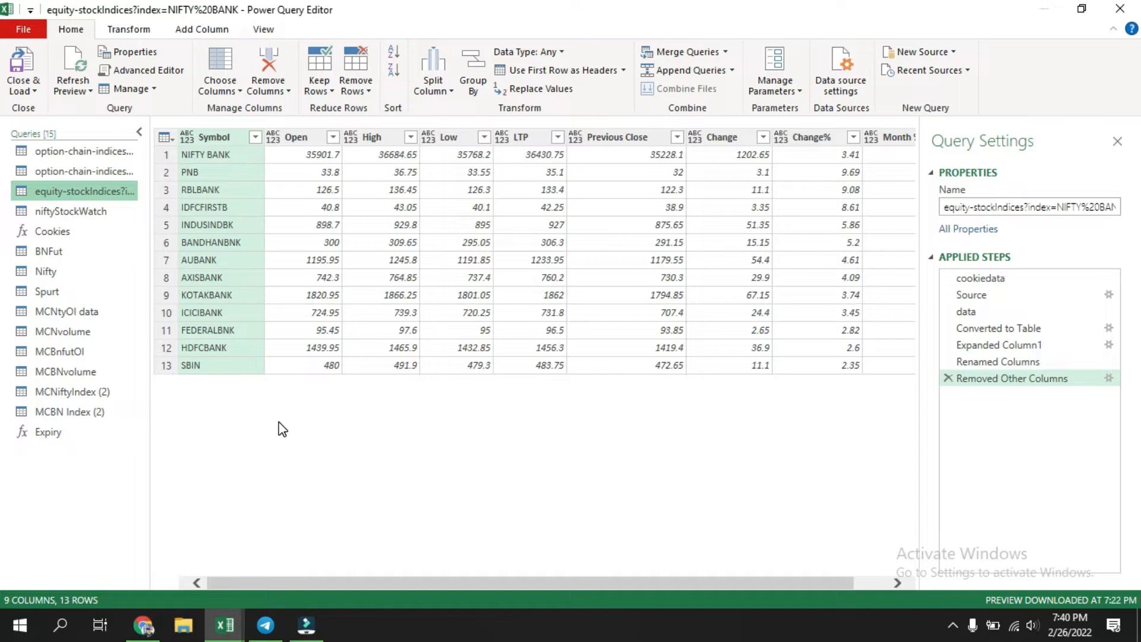
left_click(49, 211)
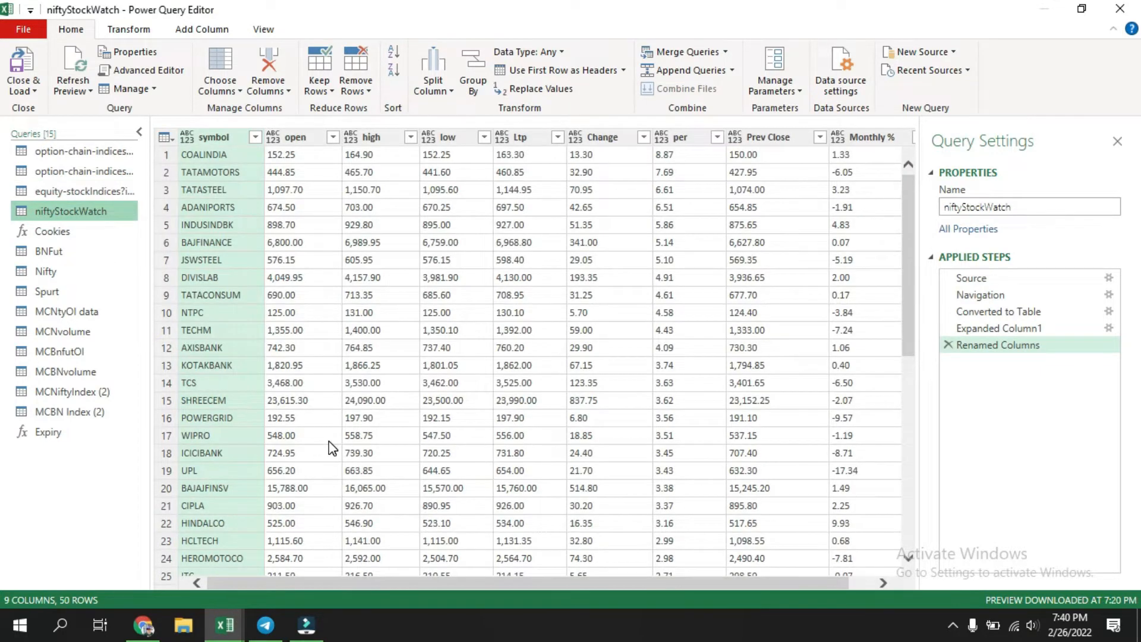
scroll(330, 441, "down", 9)
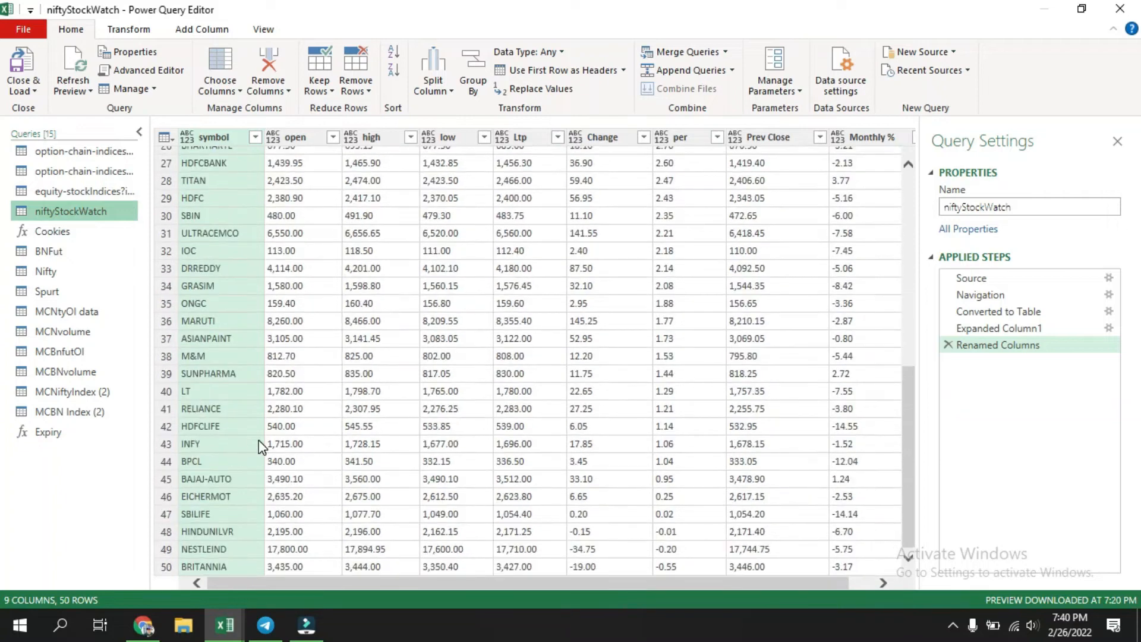
scroll(261, 447, "up", 9)
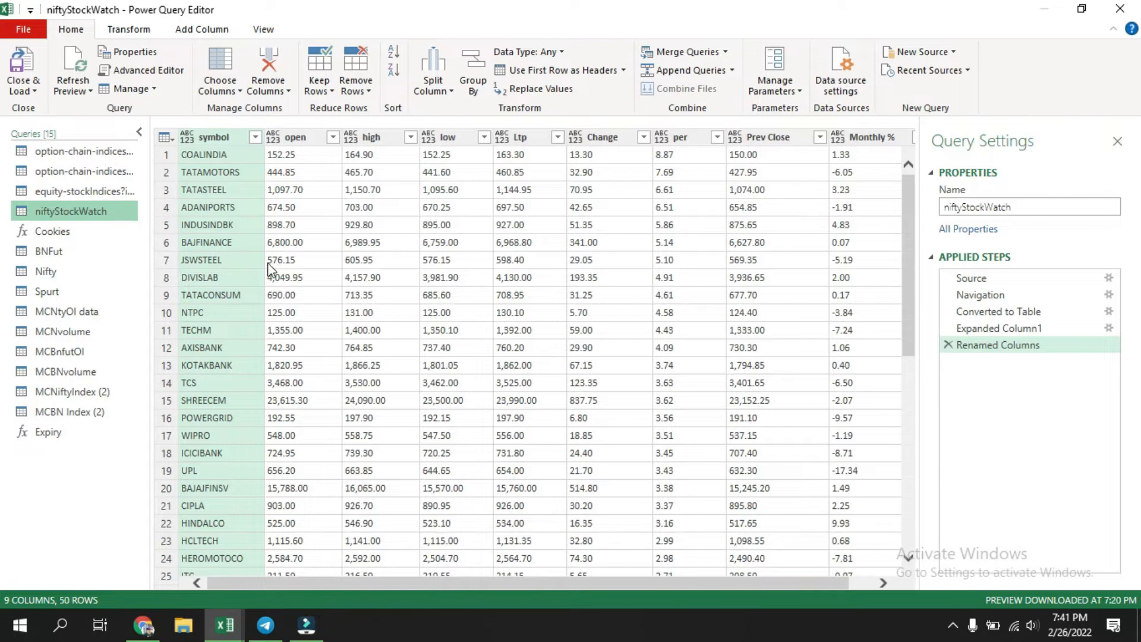
Examine the BNFut query's data preview and its M code, leaving the code as it is
left_click(56, 252)
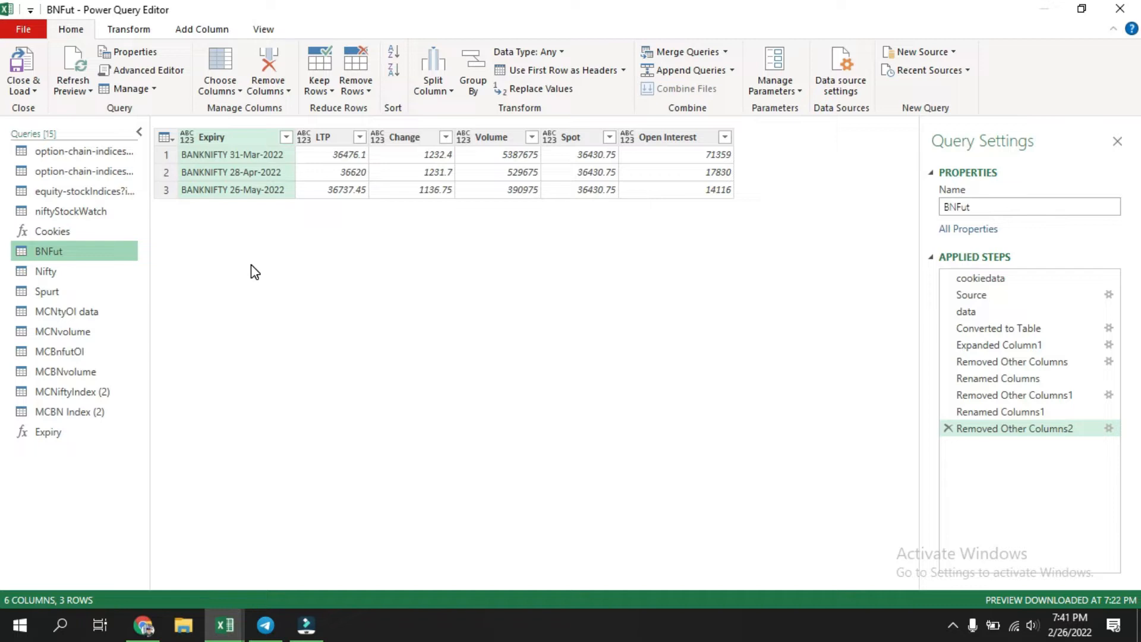
left_click(148, 71)
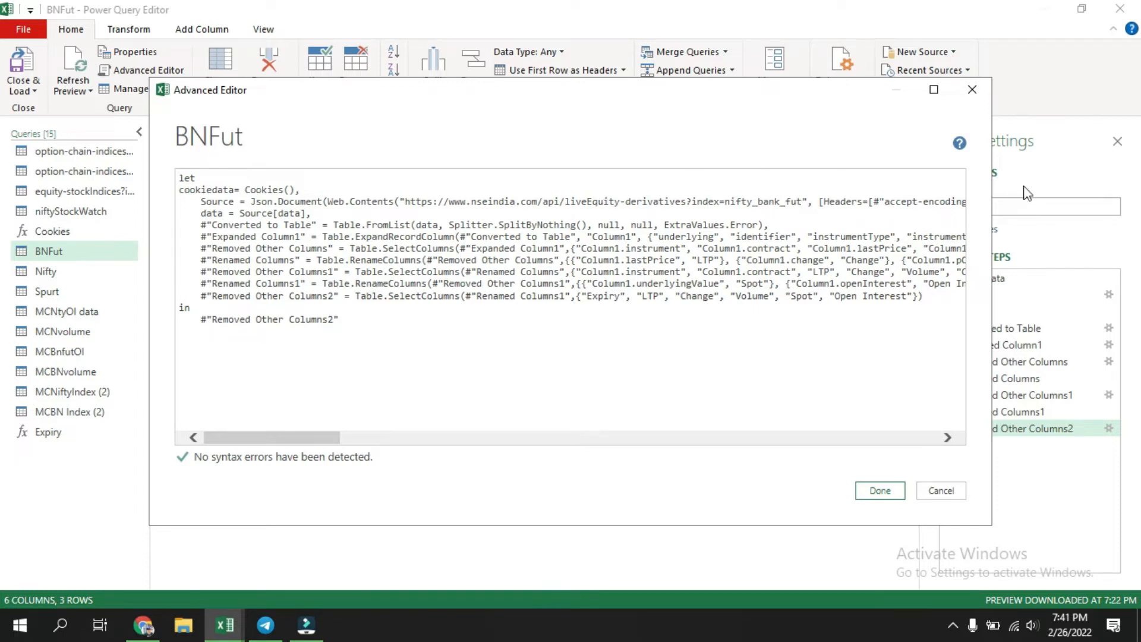
left_click(945, 491)
Review the Nifty and Spurt query previews and inspect the source URL in Spurt's M code
left_click(53, 271)
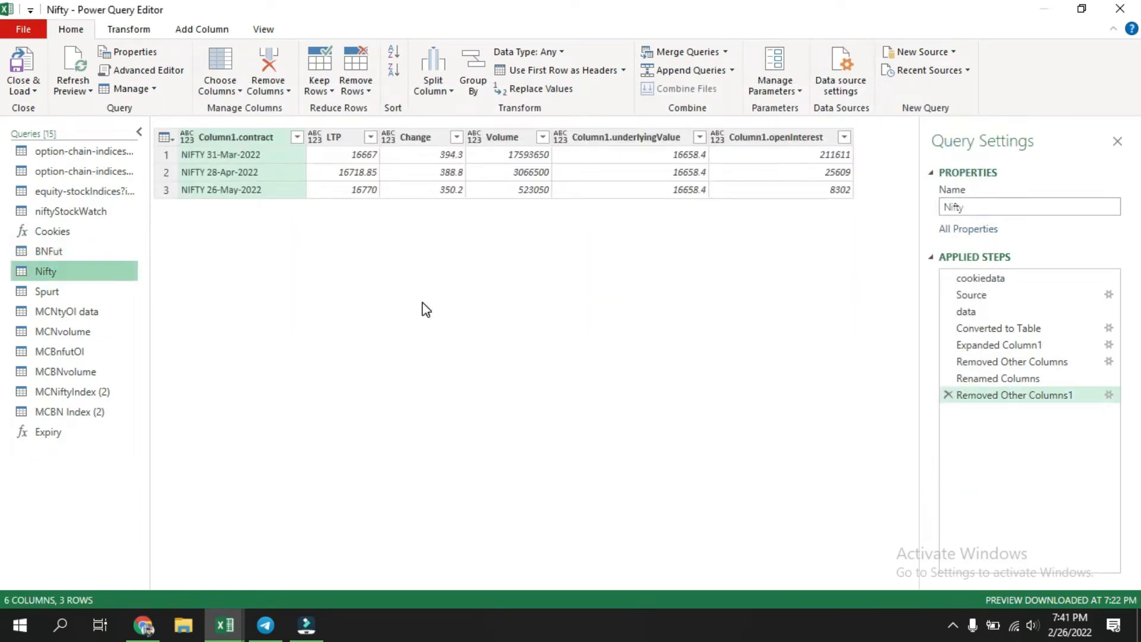
left_click(45, 292)
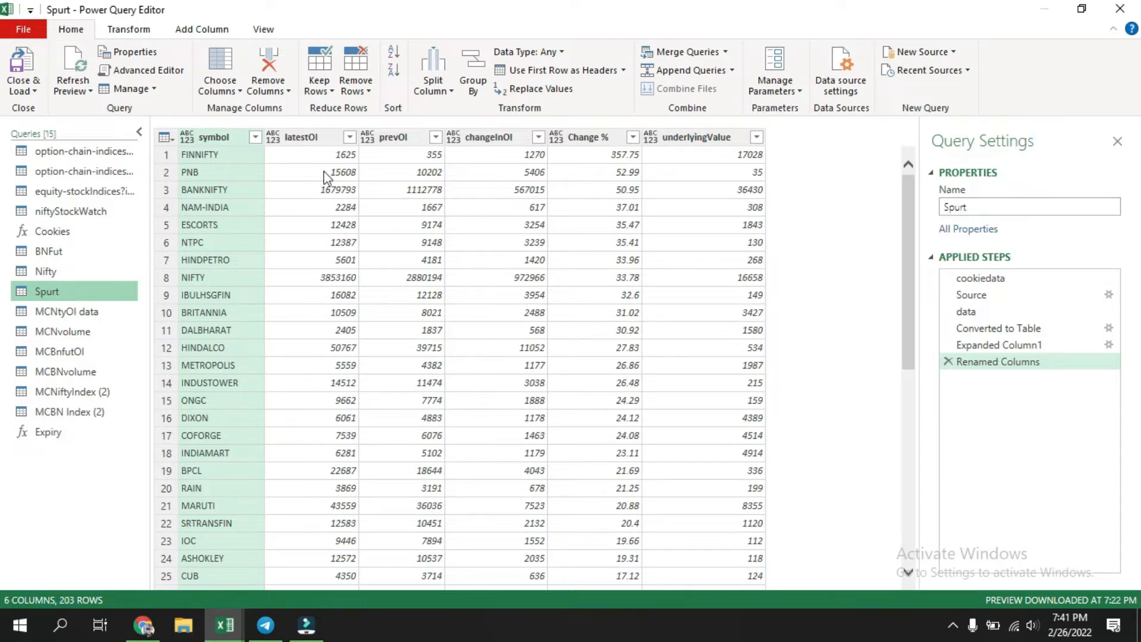
mouse_move(916, 186)
left_mouse_down()
mouse_move(910, 311)
mouse_move(900, 173)
left_mouse_up()
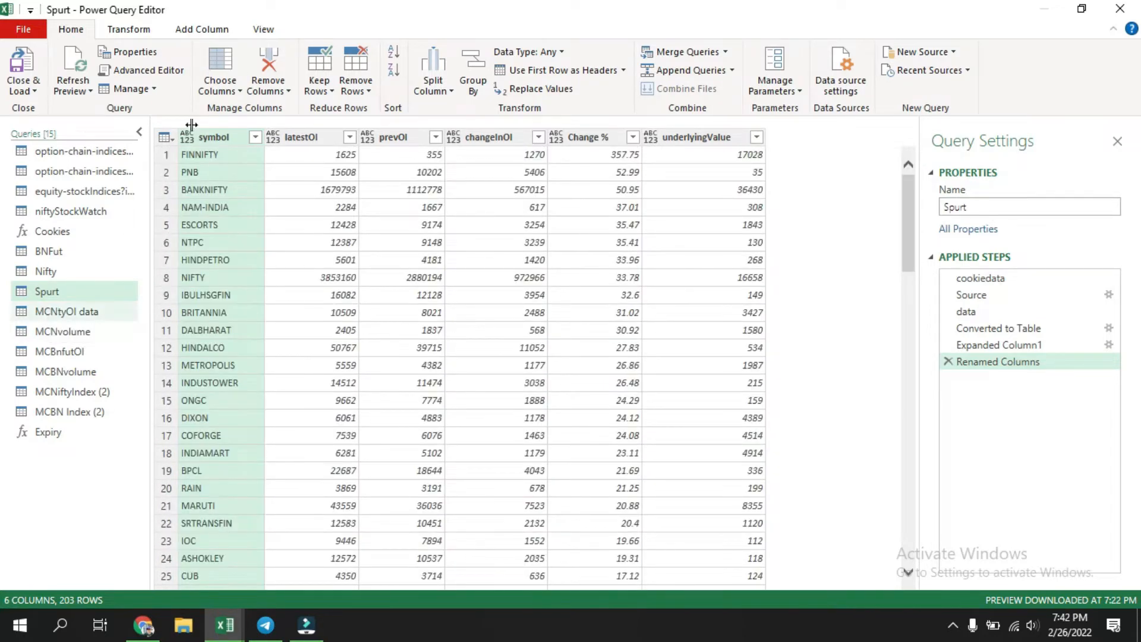
left_click(137, 70)
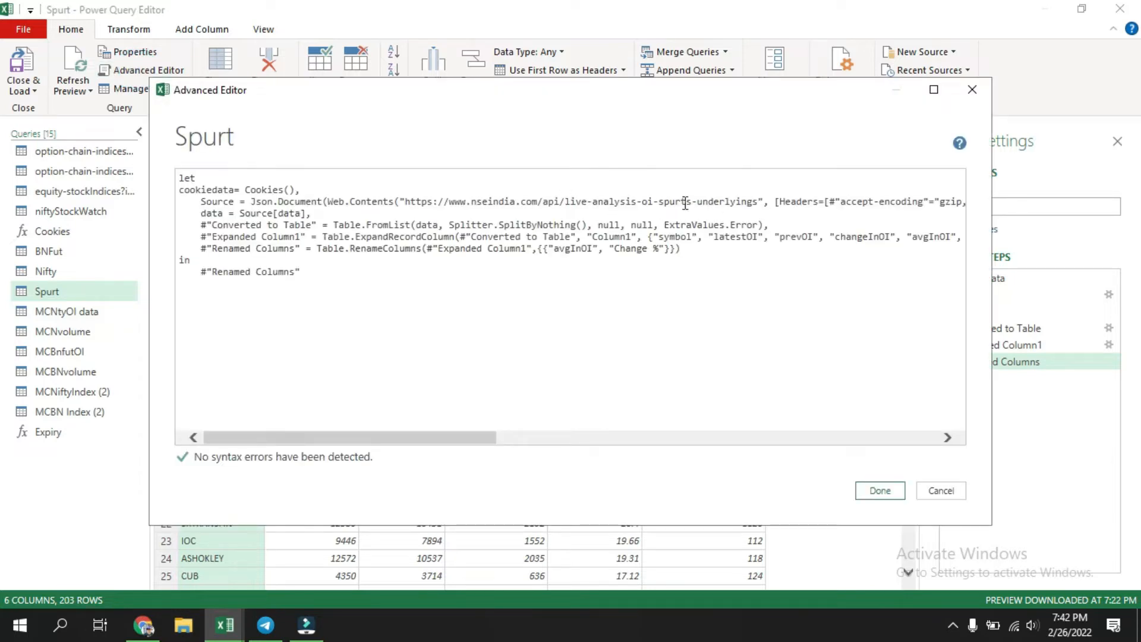
left_click(947, 490)
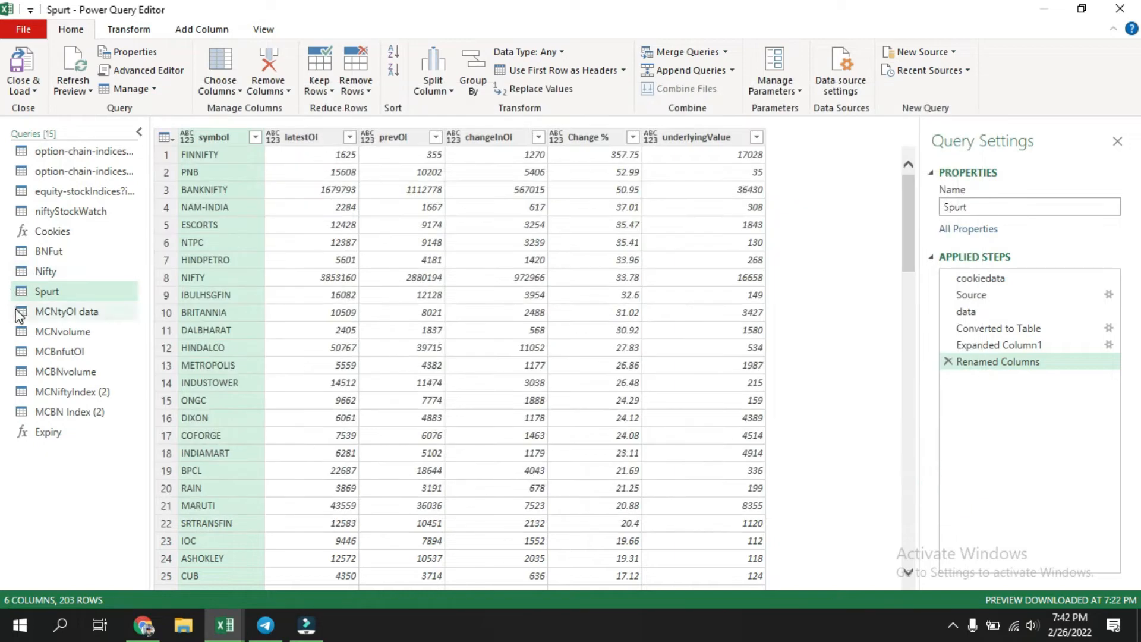
Inspect the M code of the MCNtyOI data query, and view the MCNvolume and MCBnfutOI previews
left_click(70, 312)
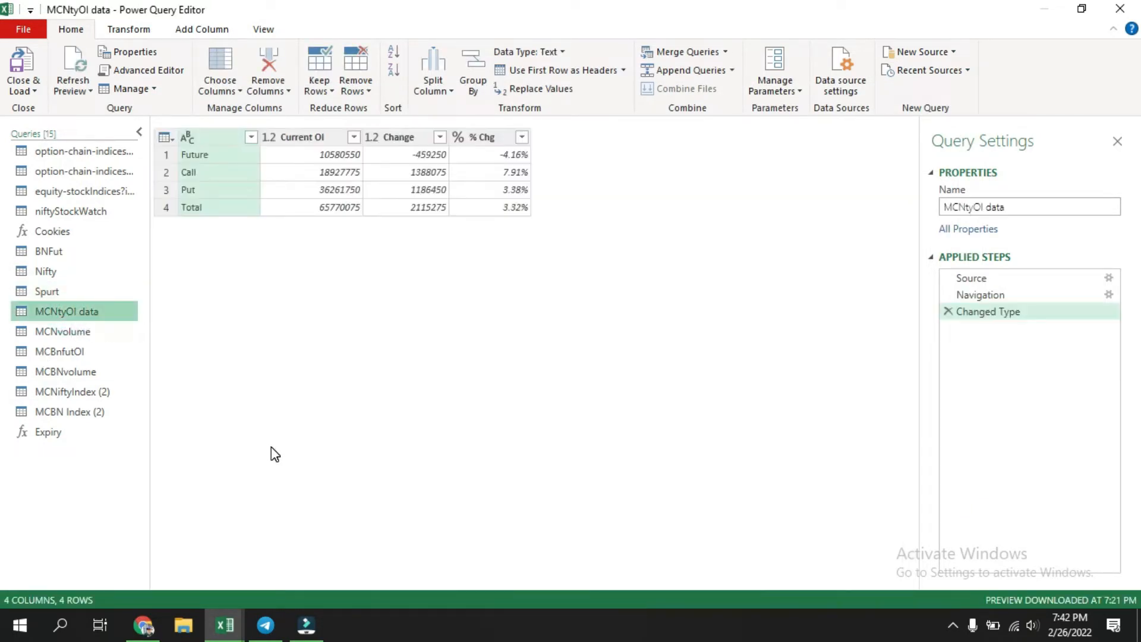
left_click(153, 70)
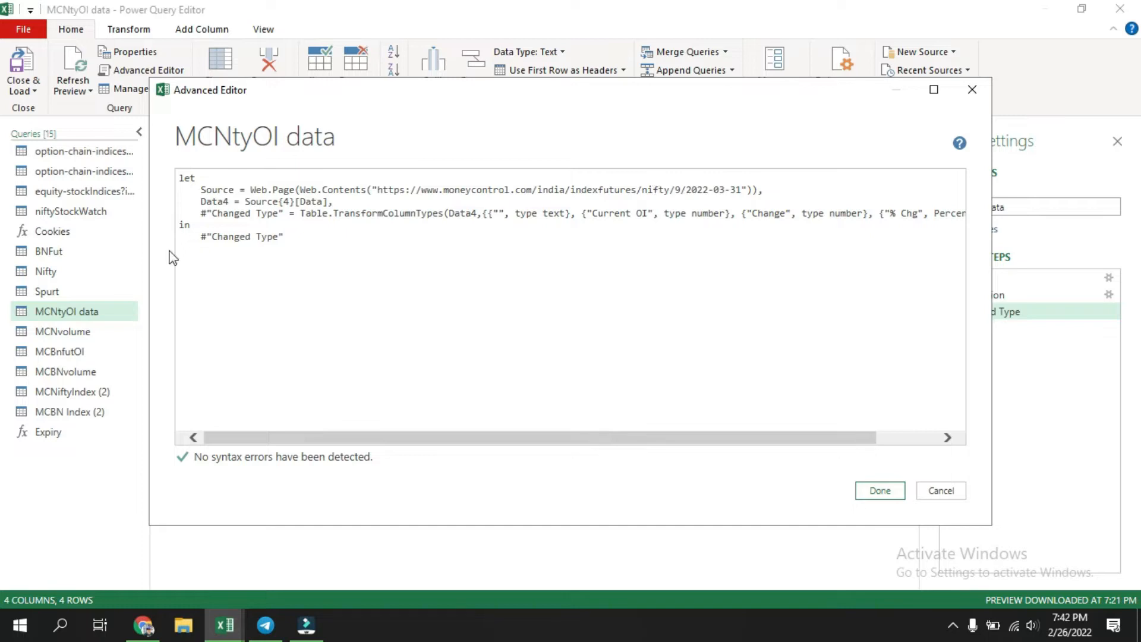
left_click(942, 491)
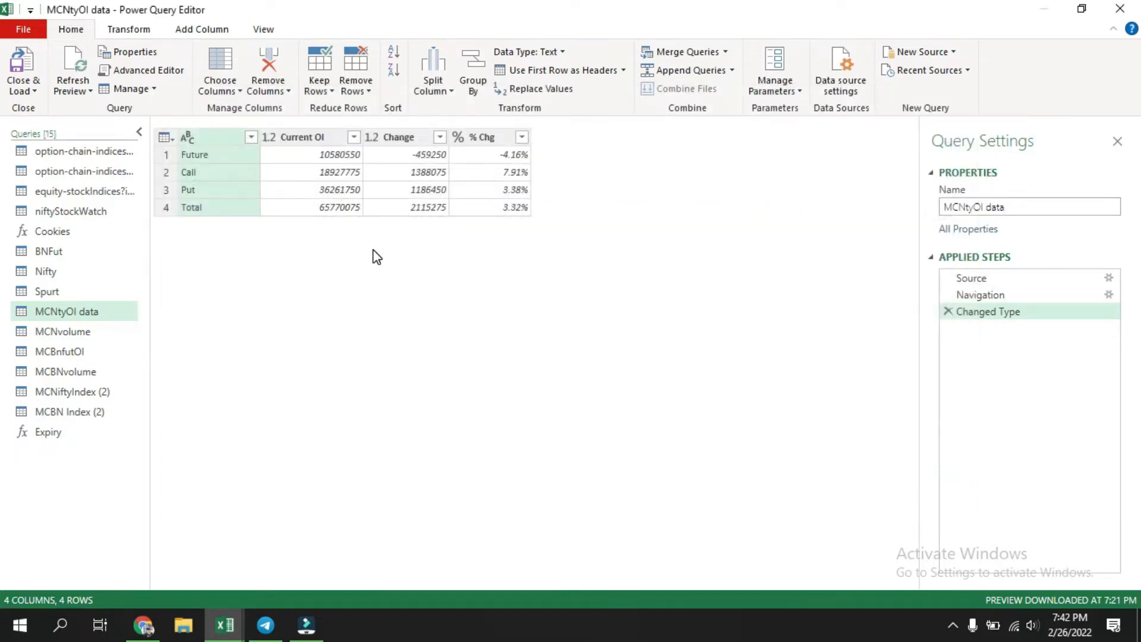
left_click(60, 331)
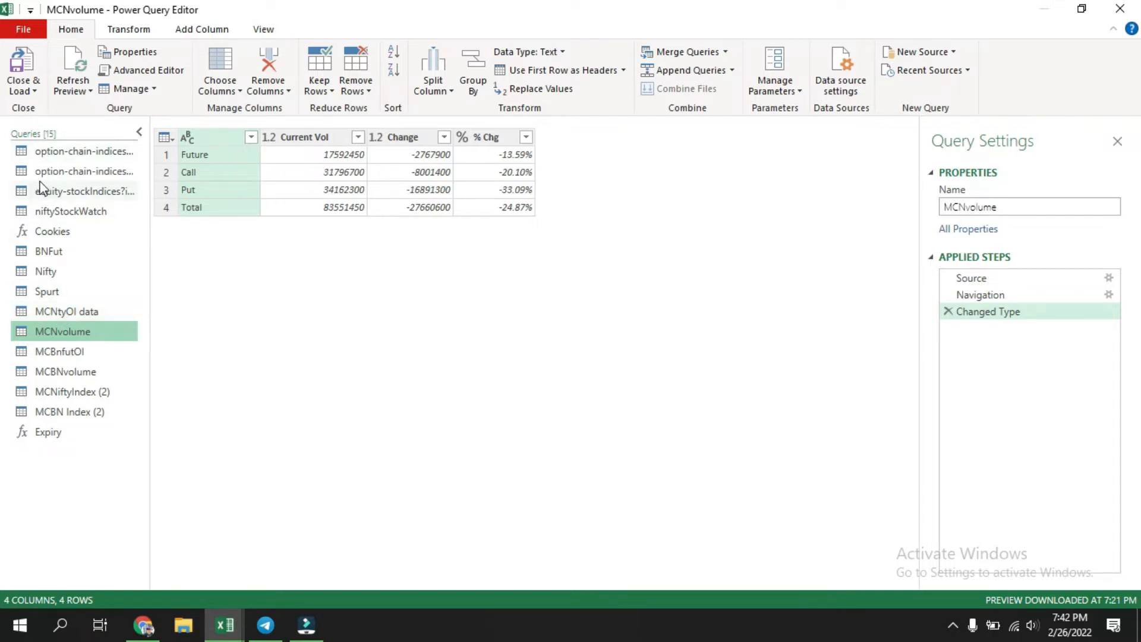
left_click(57, 353)
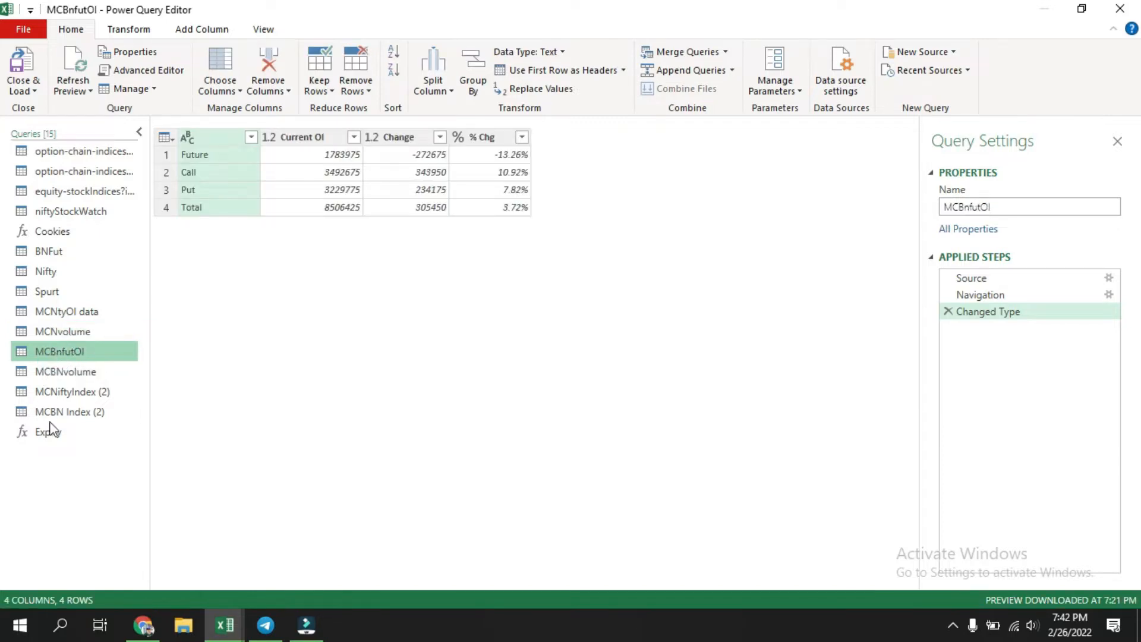
In the MCNtyOI data query's M code, set the expiry date in the moneycontrol source URL to 2022-02-24
left_click(67, 313)
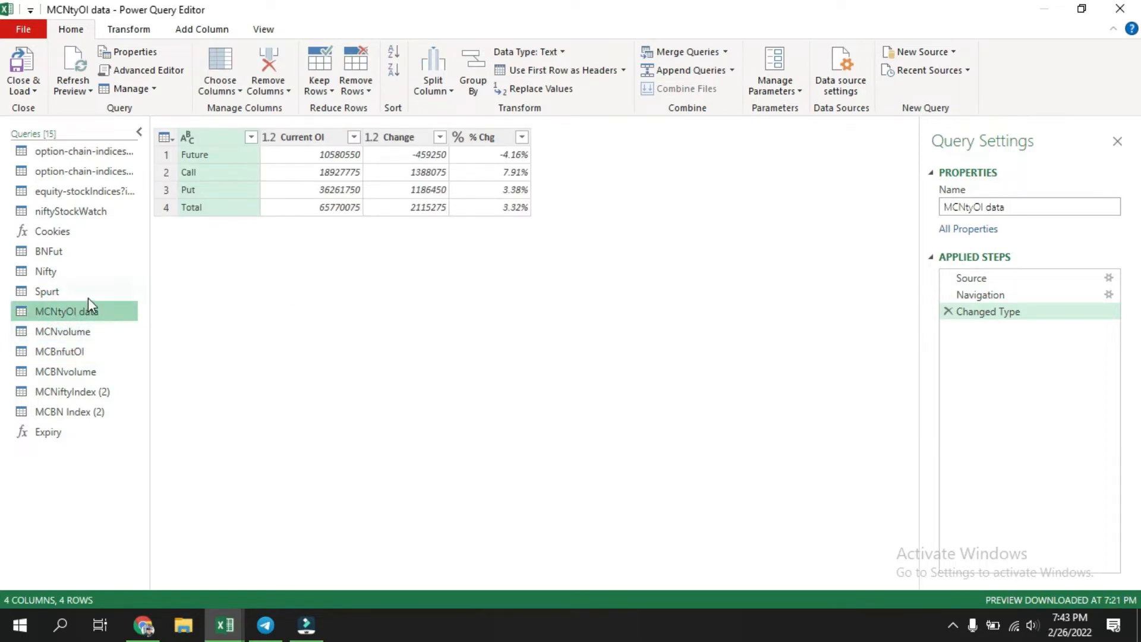
left_click(123, 72)
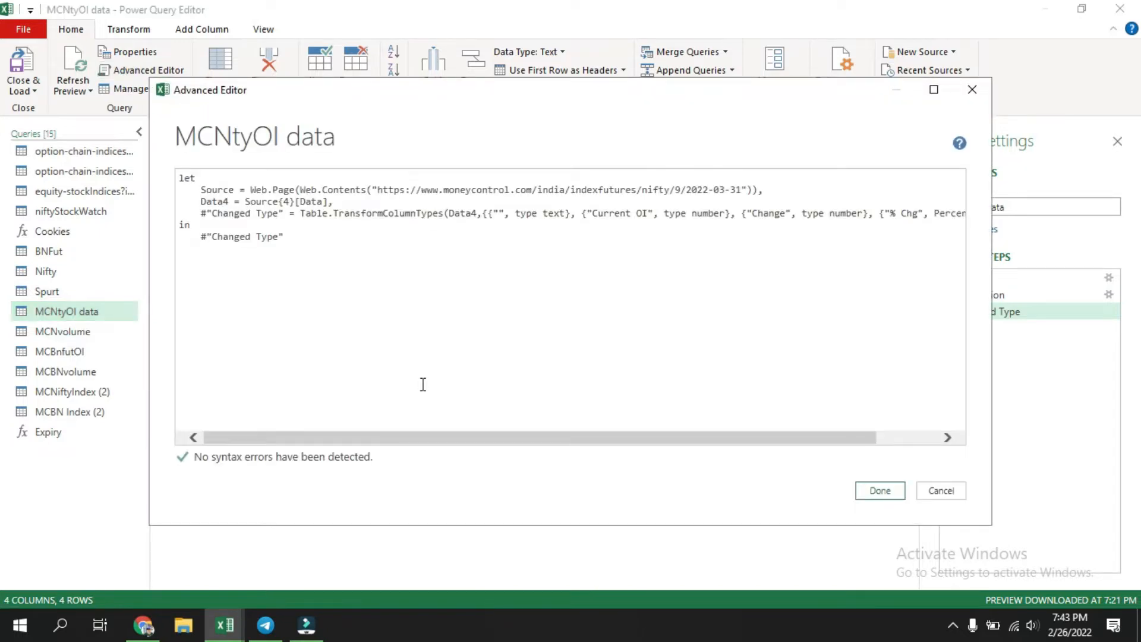
left_click(719, 189)
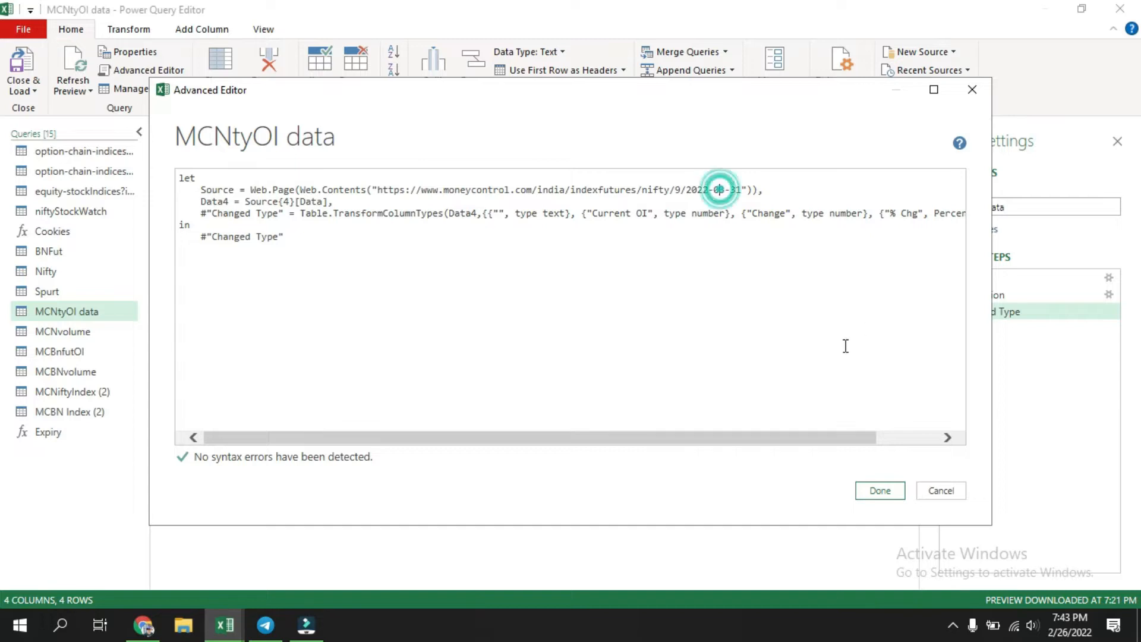
key("Delete")
type("2")
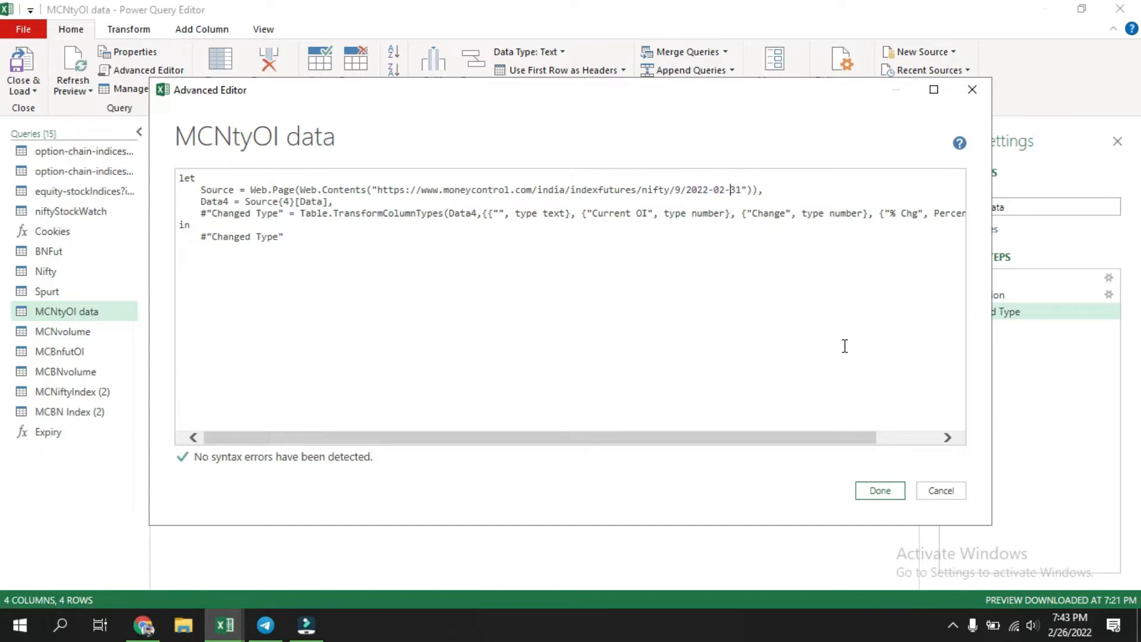
key("Delete")
key("Delete")
type("24")
Set the source URL's expiry date back to 2022-03-31 and apply the MCNtyOI data query's code
left_click(798, 310)
left_click(718, 190)
key("Delete")
type("3")
left_click(732, 189)
key("Delete")
key("Delete")
type("31")
left_click(883, 494)
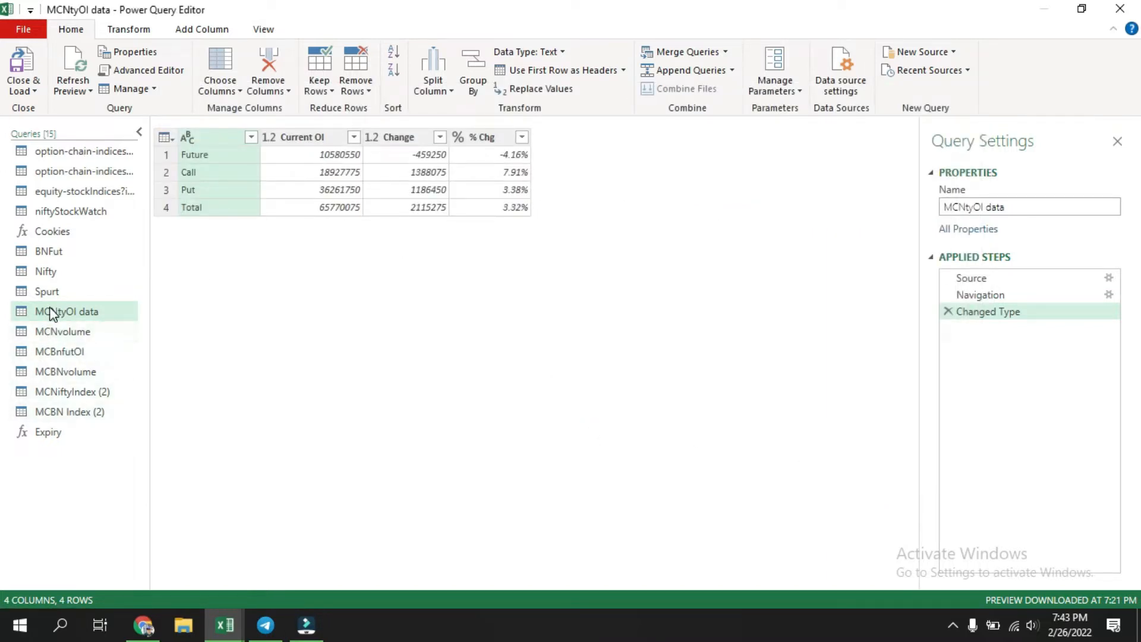
Review the data previews of the MCNvolume, MCBnfutOI, MCBNvolume, MCNiftyIndex (2) and MCBN Index (2) queries
left_click(62, 332)
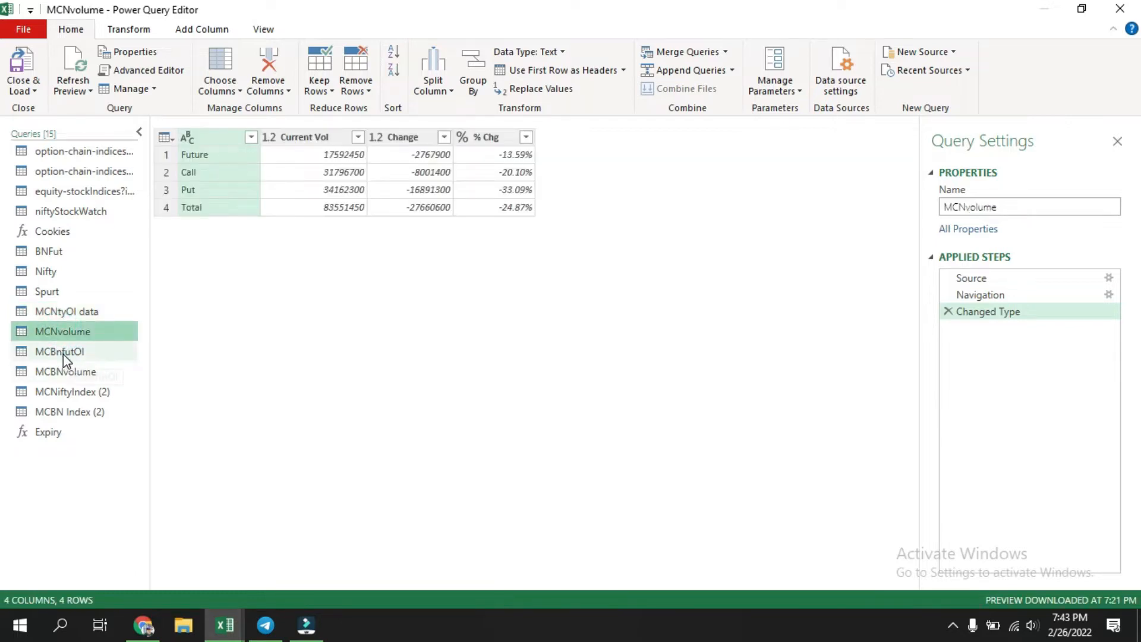
left_click(63, 353)
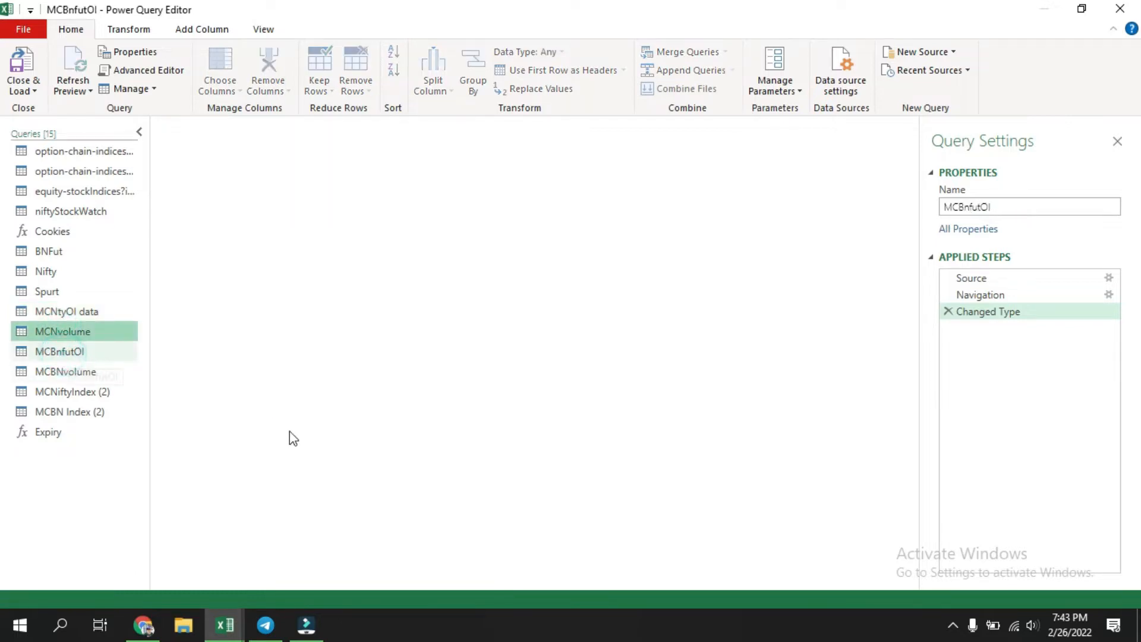
left_click(59, 373)
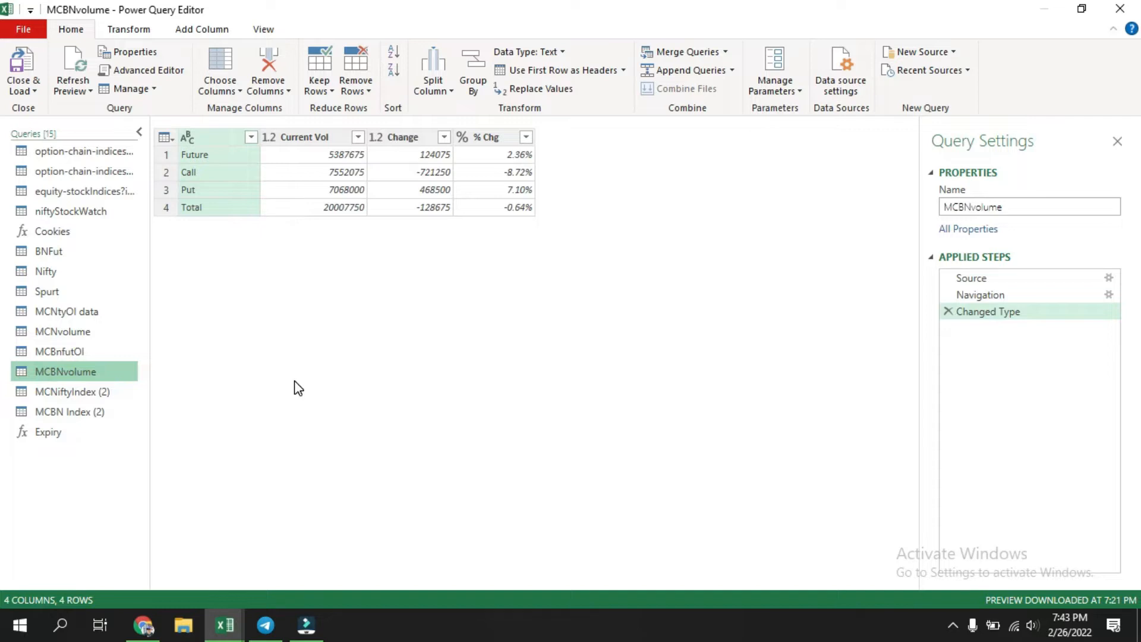
left_click(72, 392)
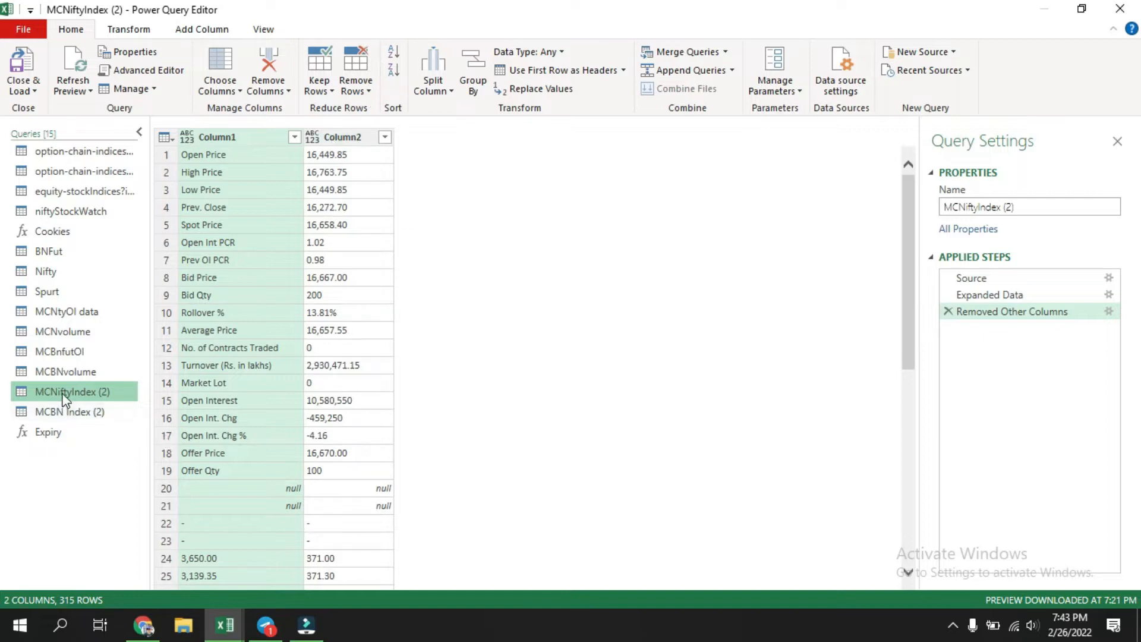
left_click(66, 412)
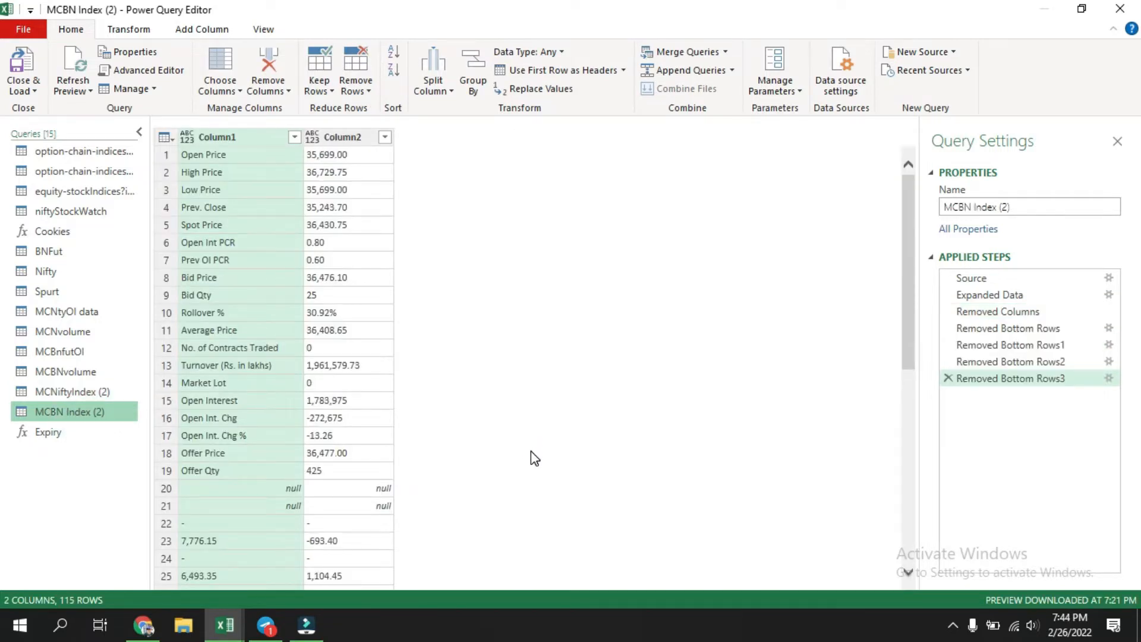
left_click(69, 394)
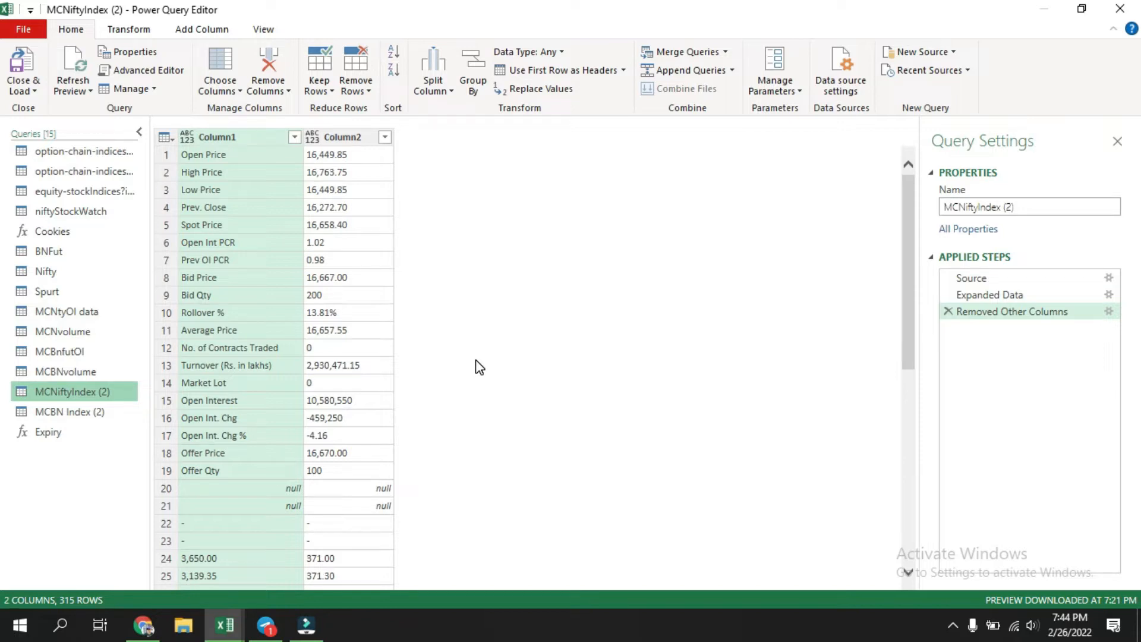
left_click(77, 410)
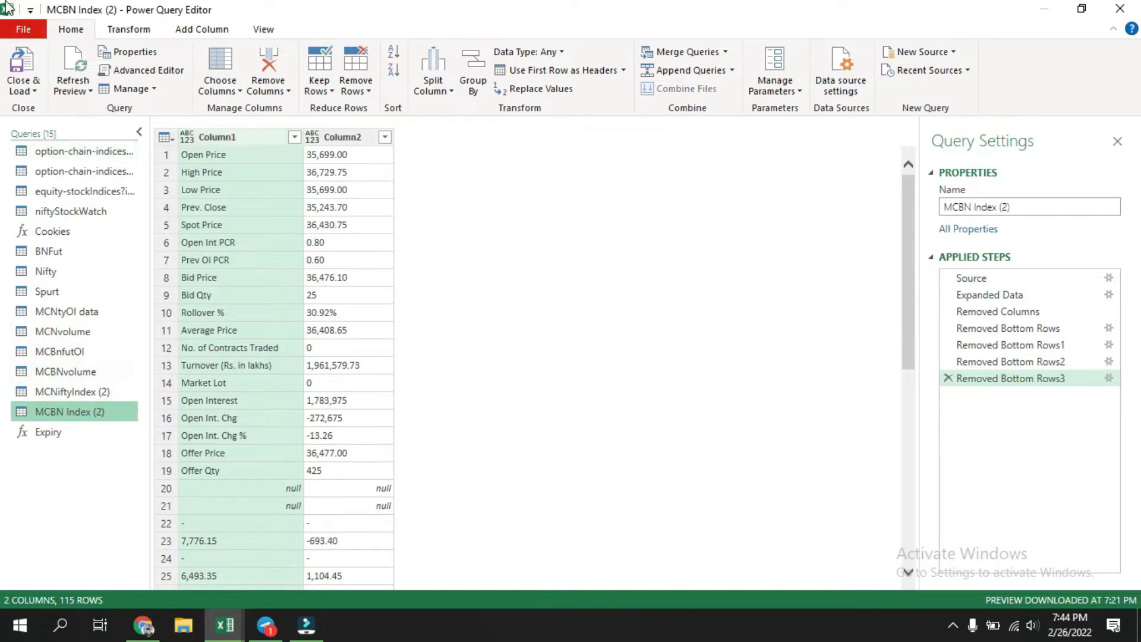
Close the query editor, loading the queries to the workbook, and hide the Workbook Queries pane
left_click(22, 62)
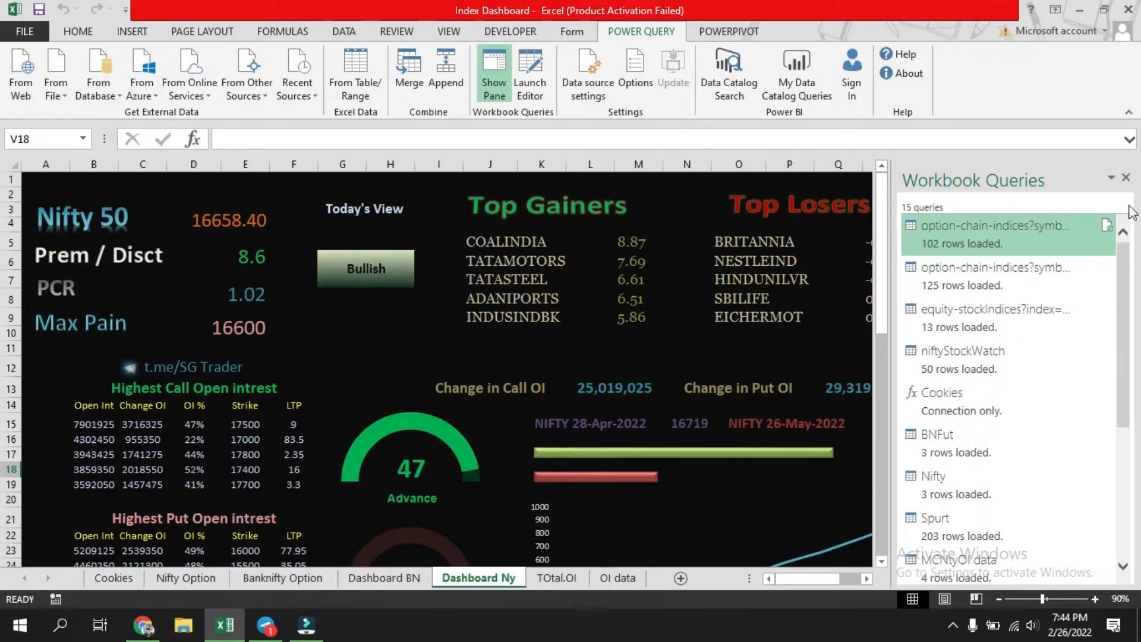
left_click(1126, 178)
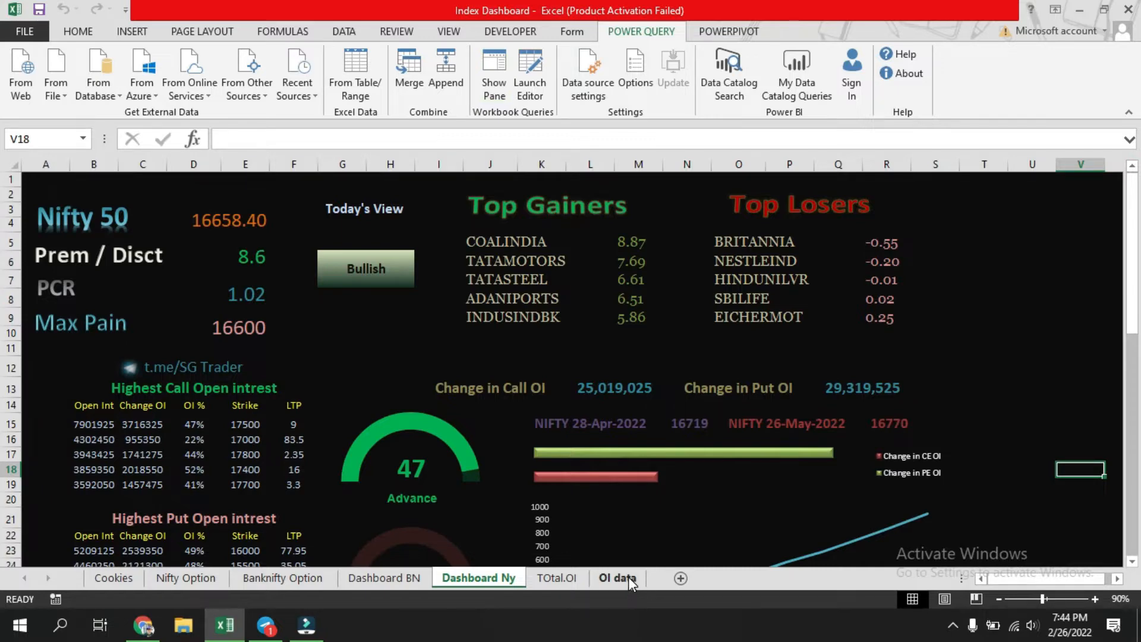
Unhide the N.Data sheet from the OI data sheet
left_click(629, 576)
right_click(629, 577)
left_click(686, 542)
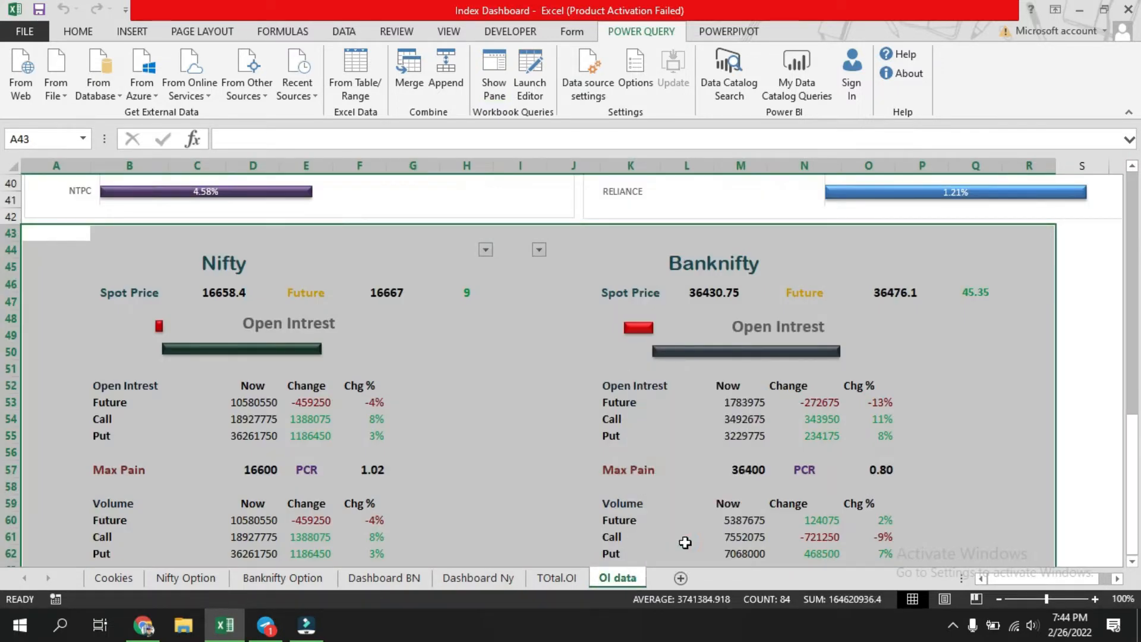
mouse_move(802, 506)
left_mouse_down()
mouse_move(803, 557)
mouse_move(804, 505)
left_mouse_up()
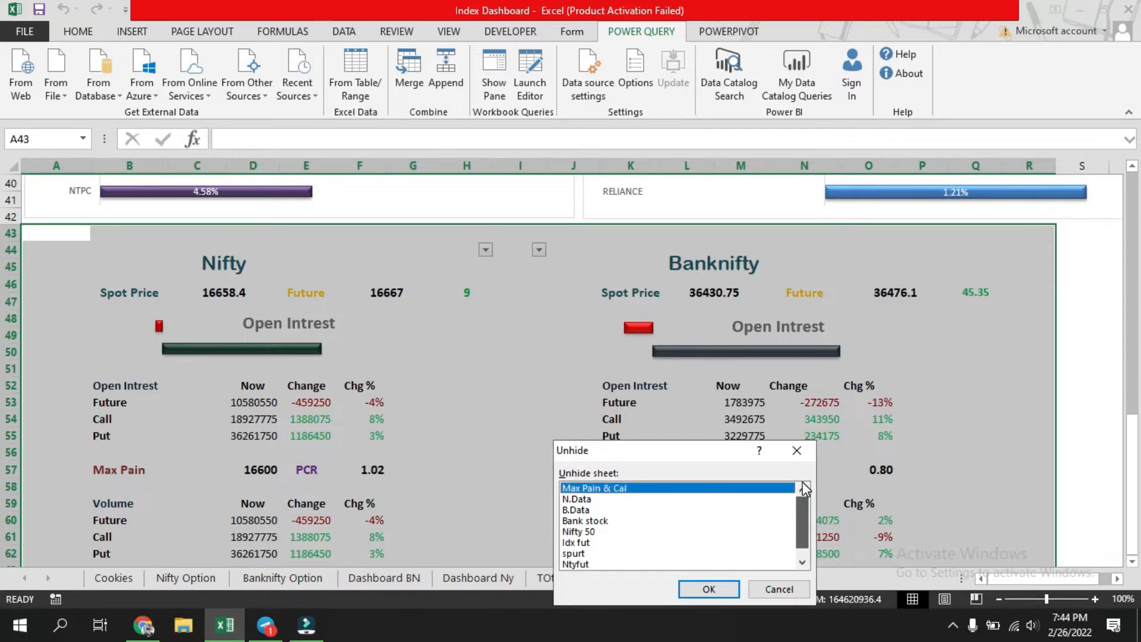
left_click(594, 500)
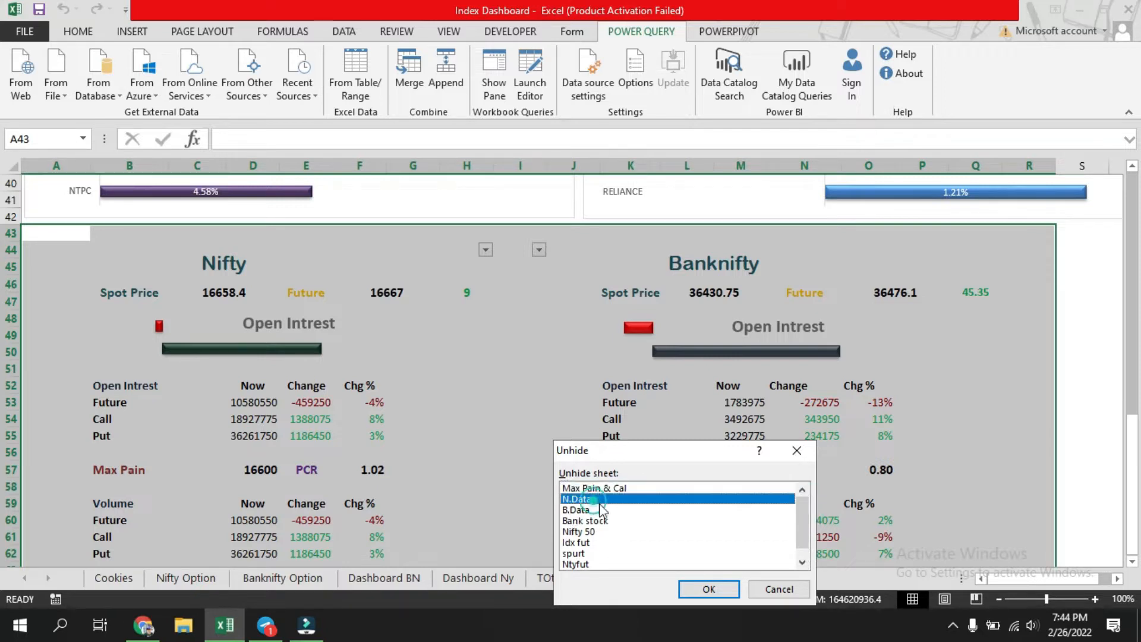
left_click(717, 592)
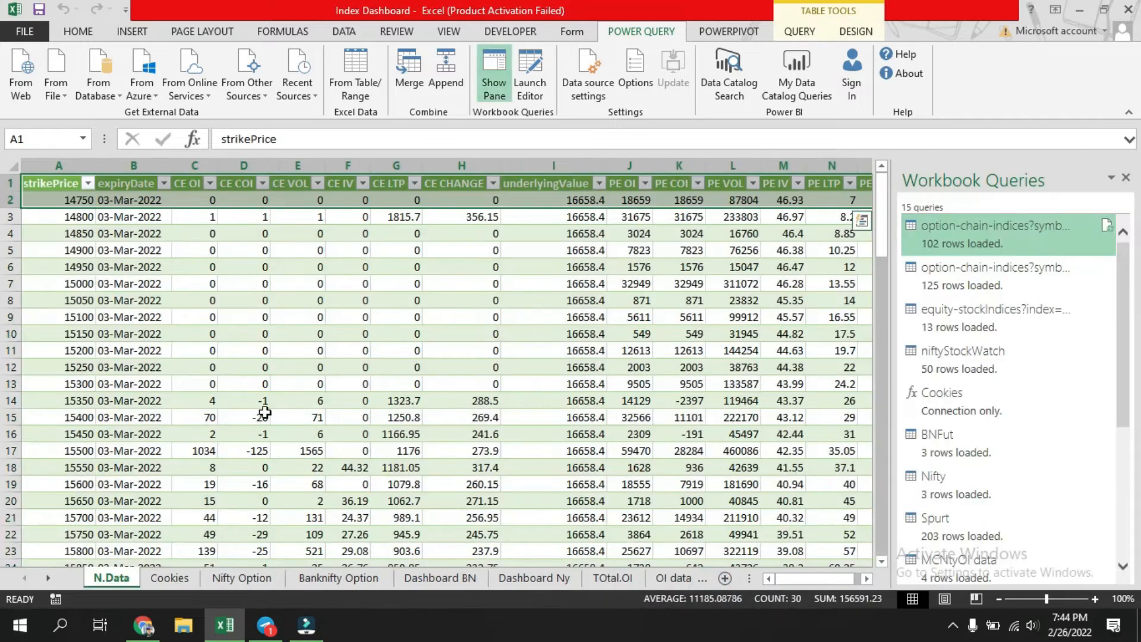
Unhide the Bnfut sheet, look over its Banknifty futures tables, and close the queries pane there
right_click(671, 577)
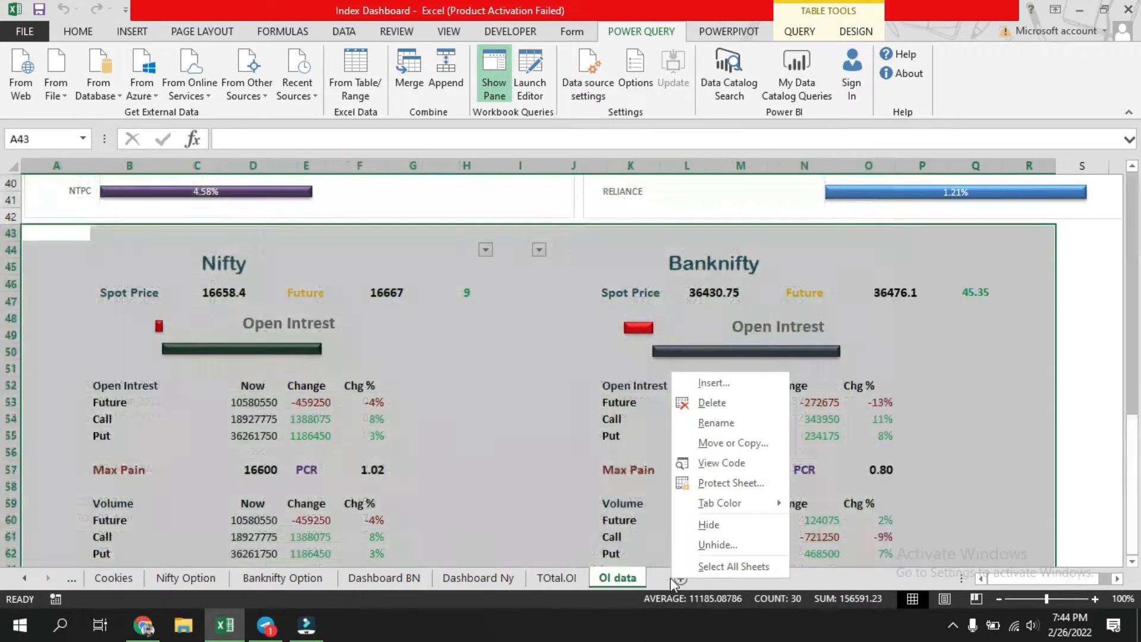
left_click(751, 544)
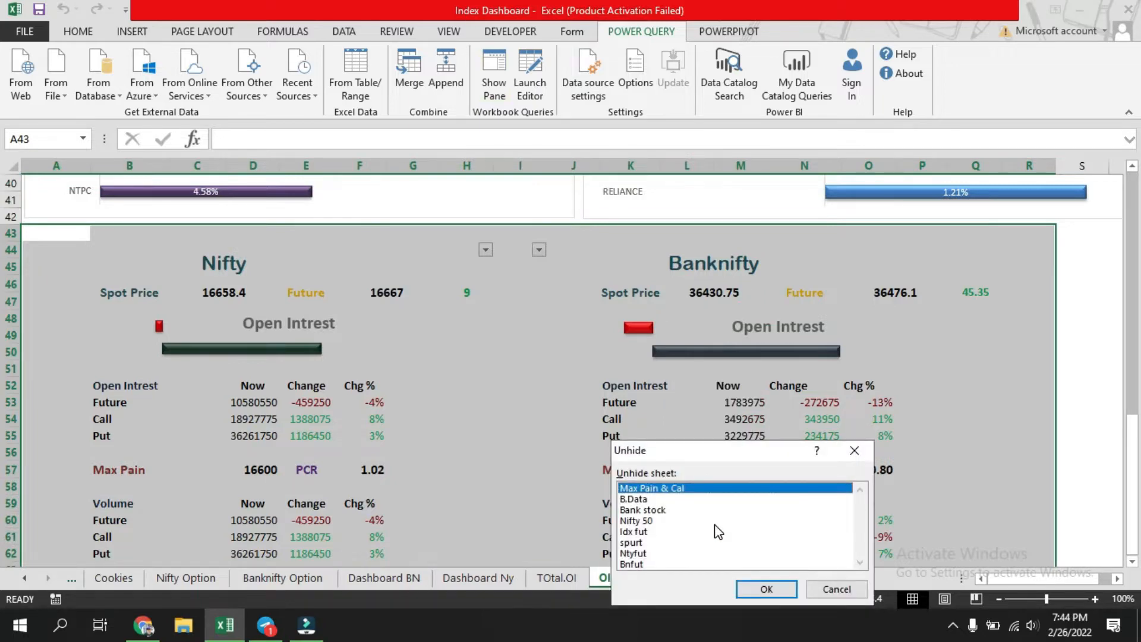
left_click(653, 564)
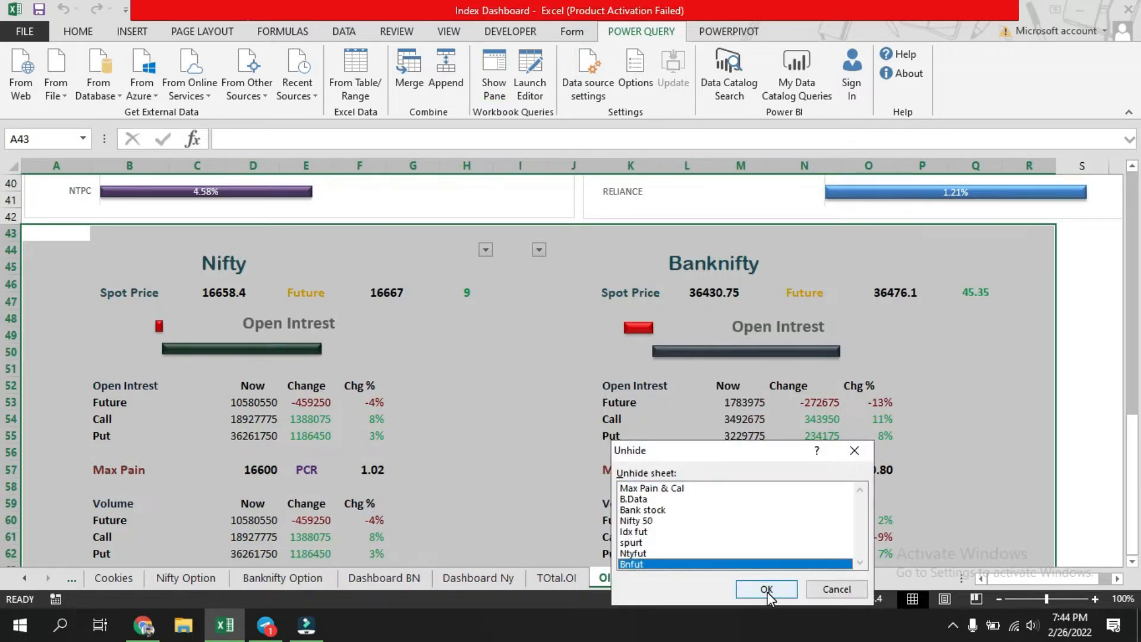
left_click(766, 590)
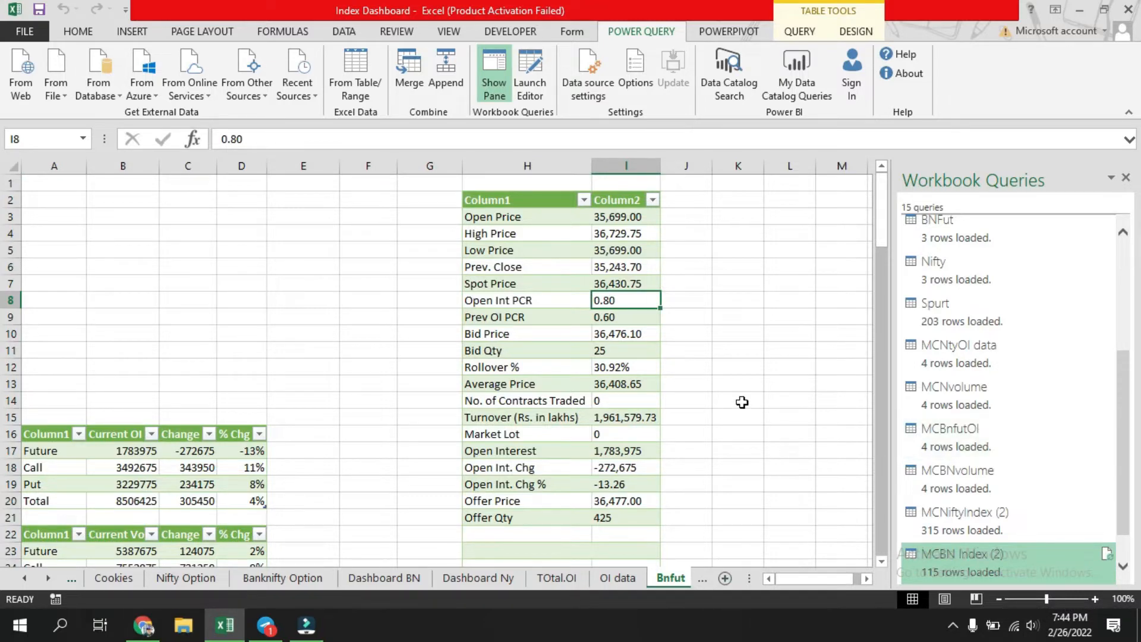
scroll(742, 403, "down", 4)
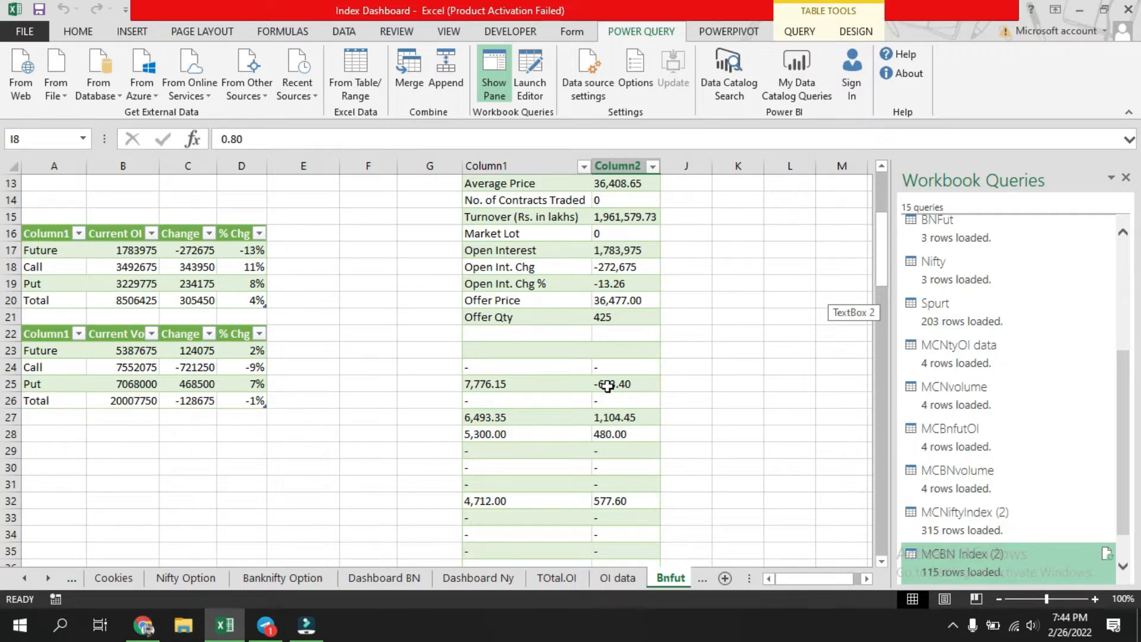
left_click(729, 282)
left_click(1126, 178)
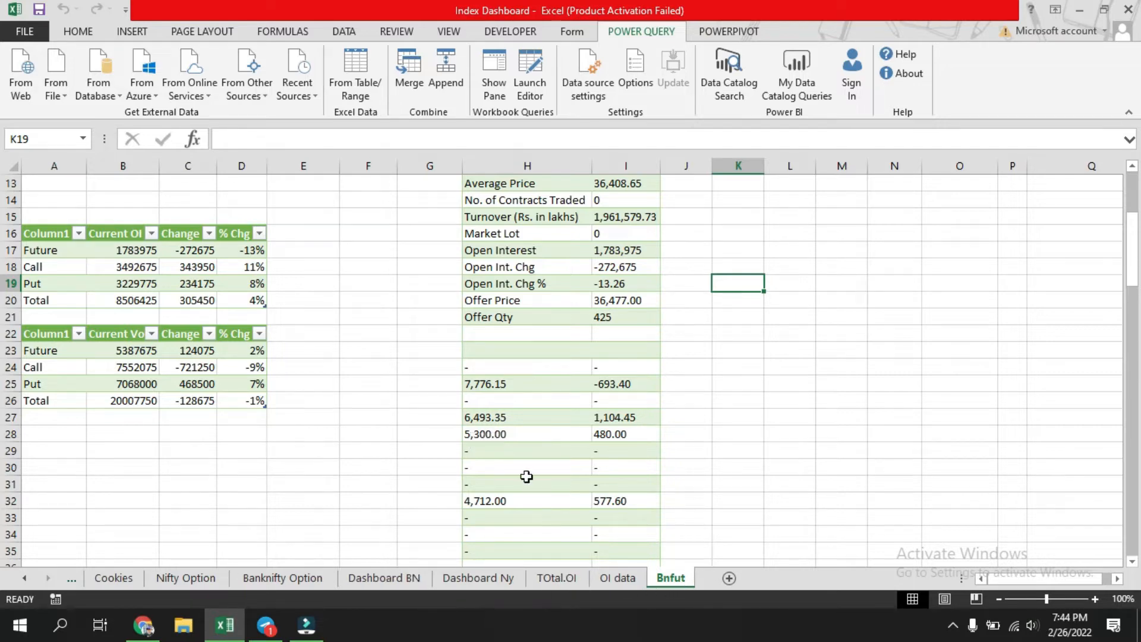
Review the option chain table loaded on the N.Data sheet
left_click(184, 579)
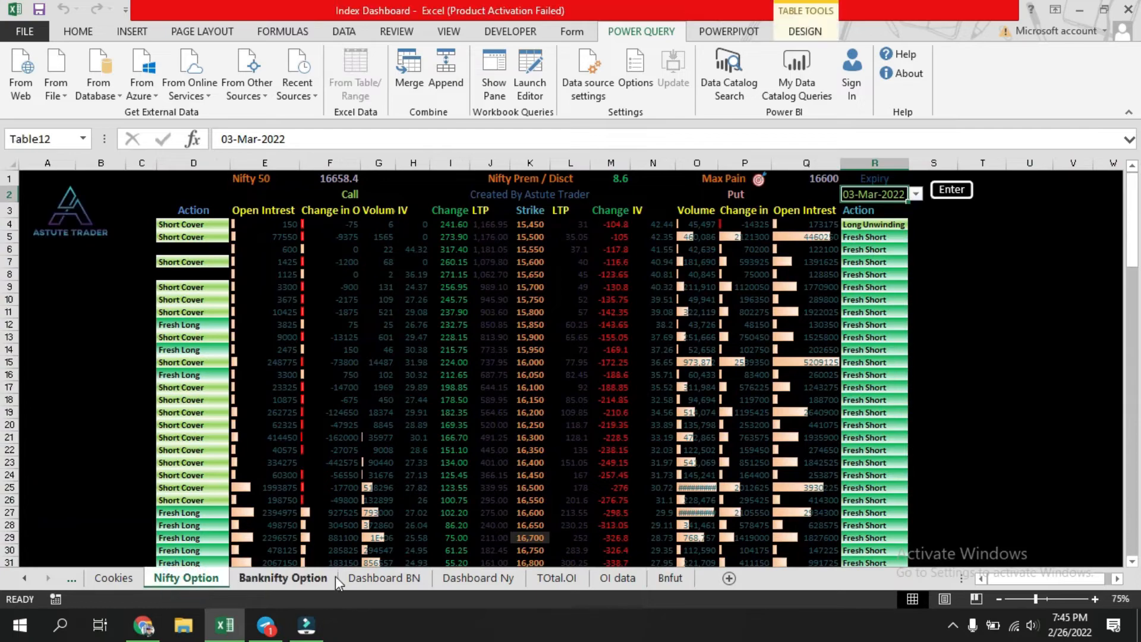
left_click(20, 579)
left_click(113, 579)
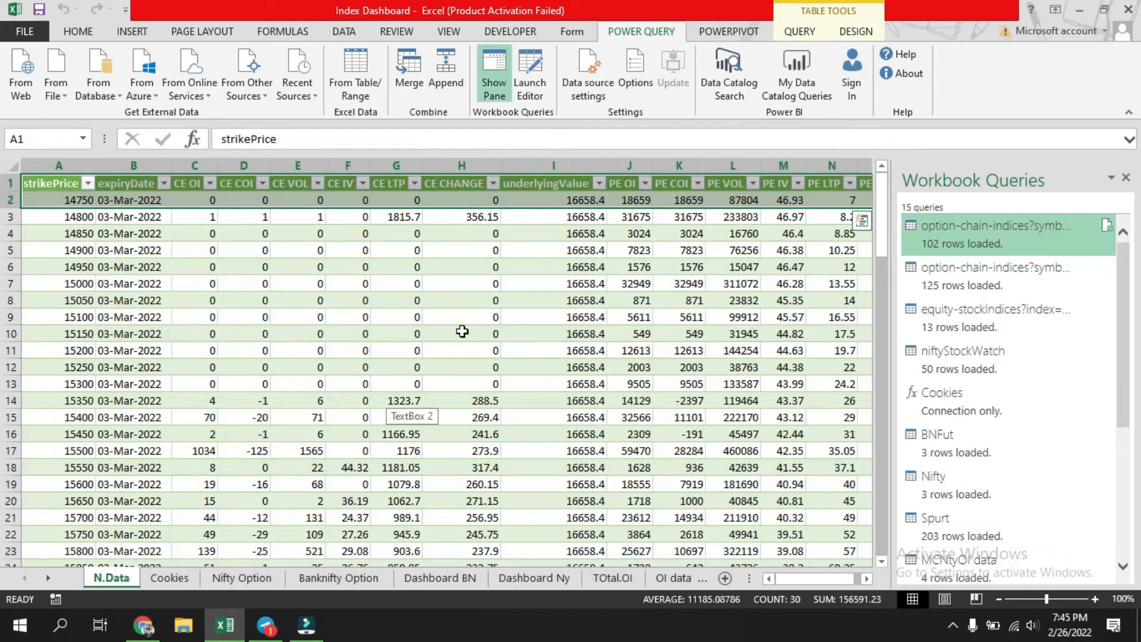
scroll(463, 331, "down", 20)
scroll(464, 340, "up", 14)
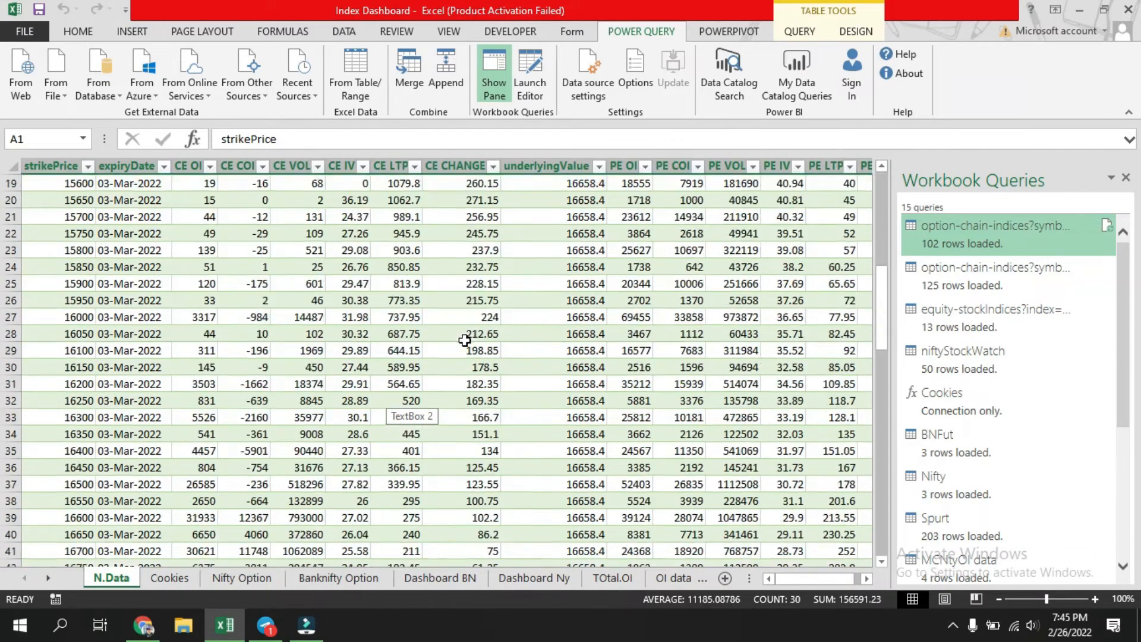
scroll(465, 340, "up", 6)
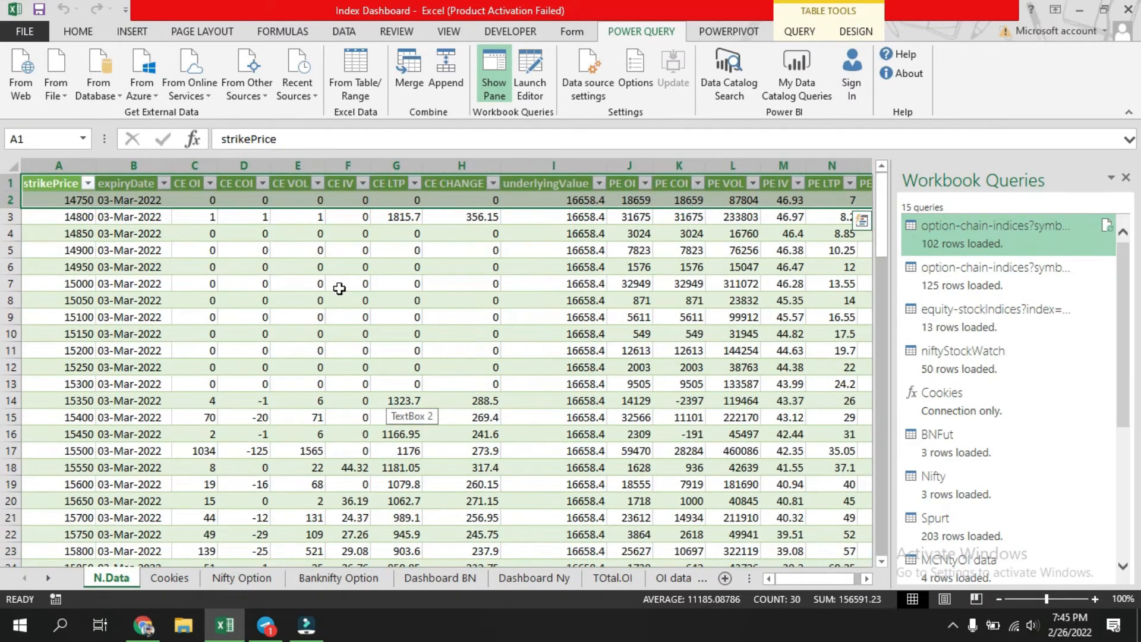
Examine the Nifty Option sheet, checking the highlighted strike in K29 and the strike above it in K28
left_click(240, 579)
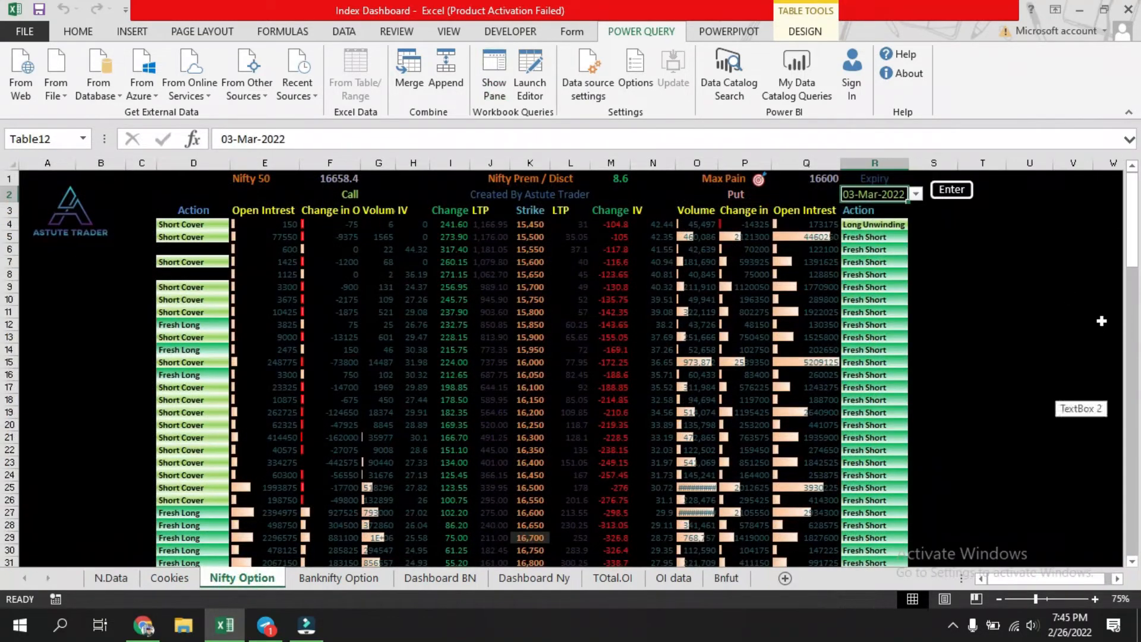
left_click(1104, 286)
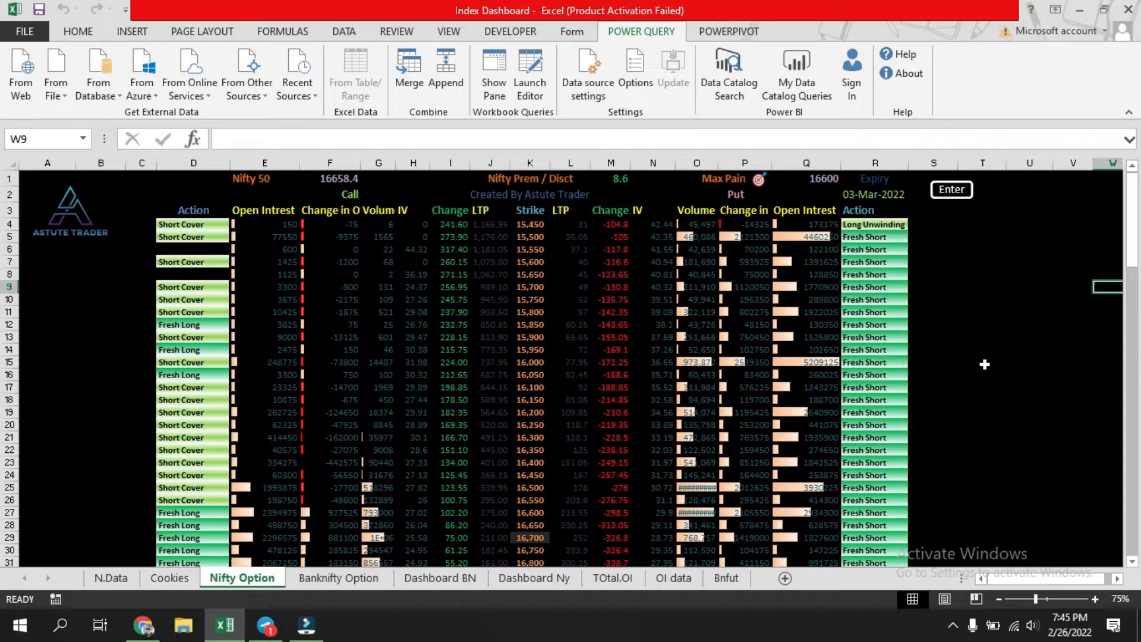
scroll(547, 476, "down", 3)
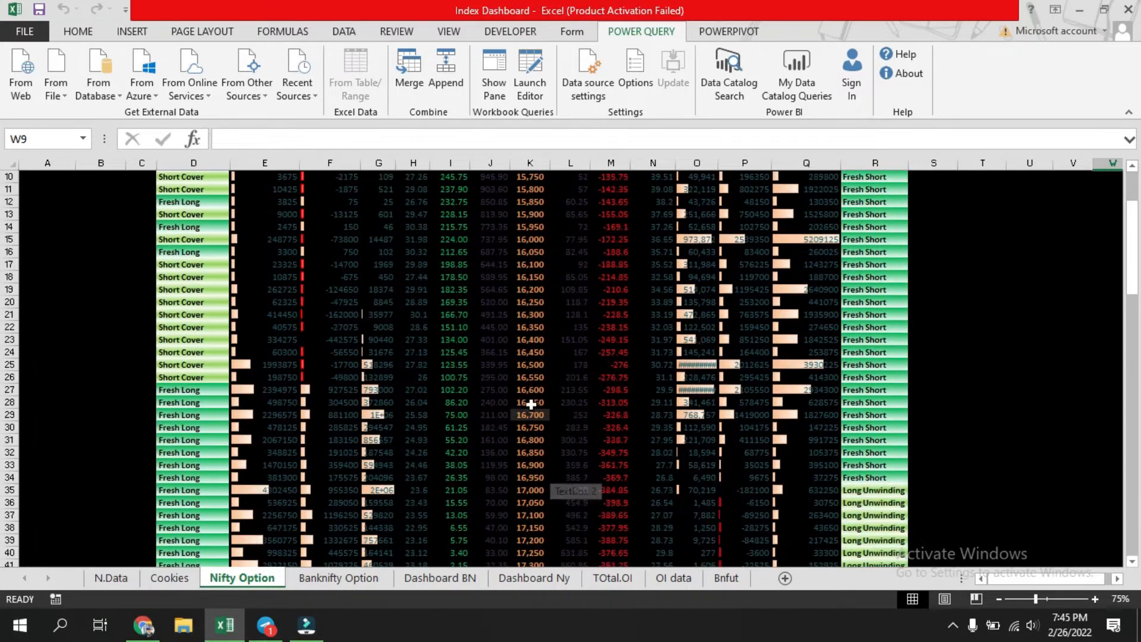
left_click(527, 416)
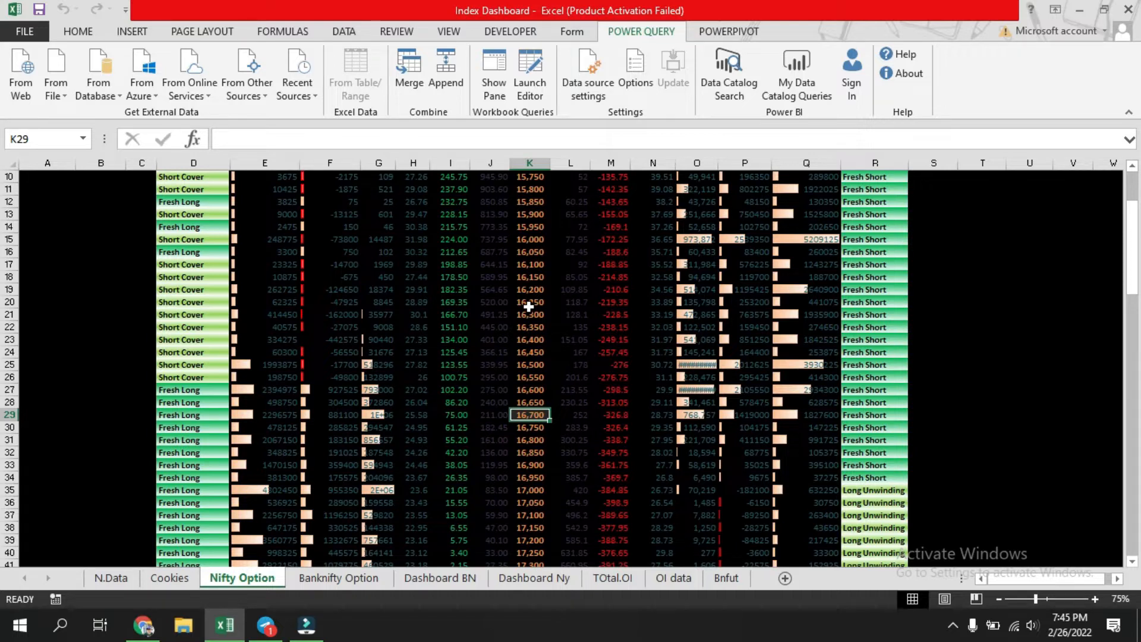
left_click(532, 401)
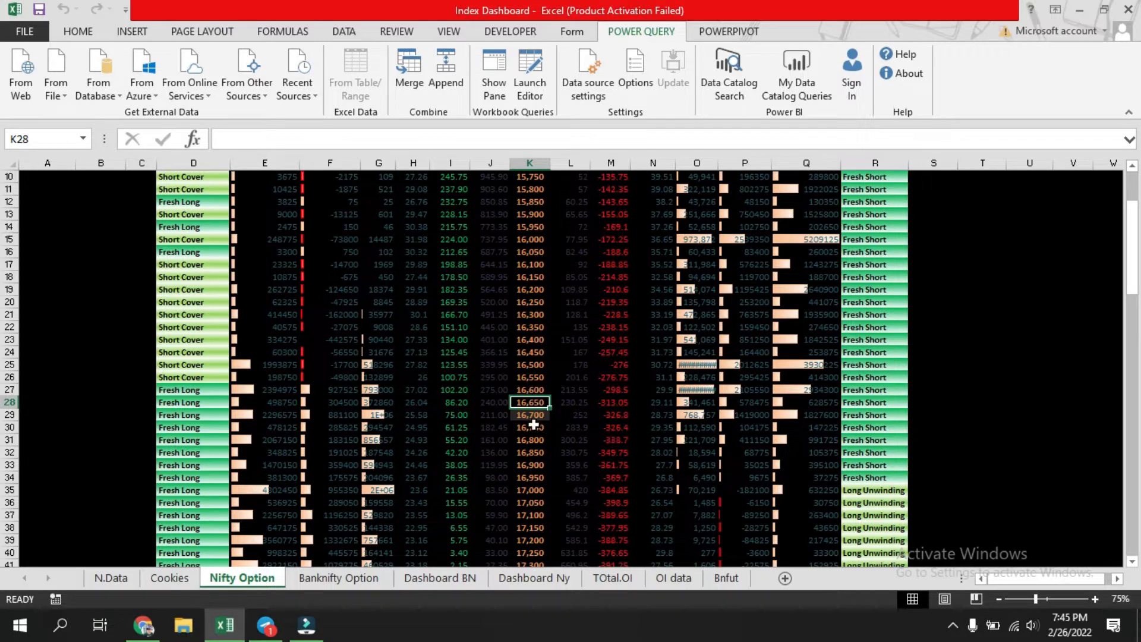
scroll(525, 435, "up", 3)
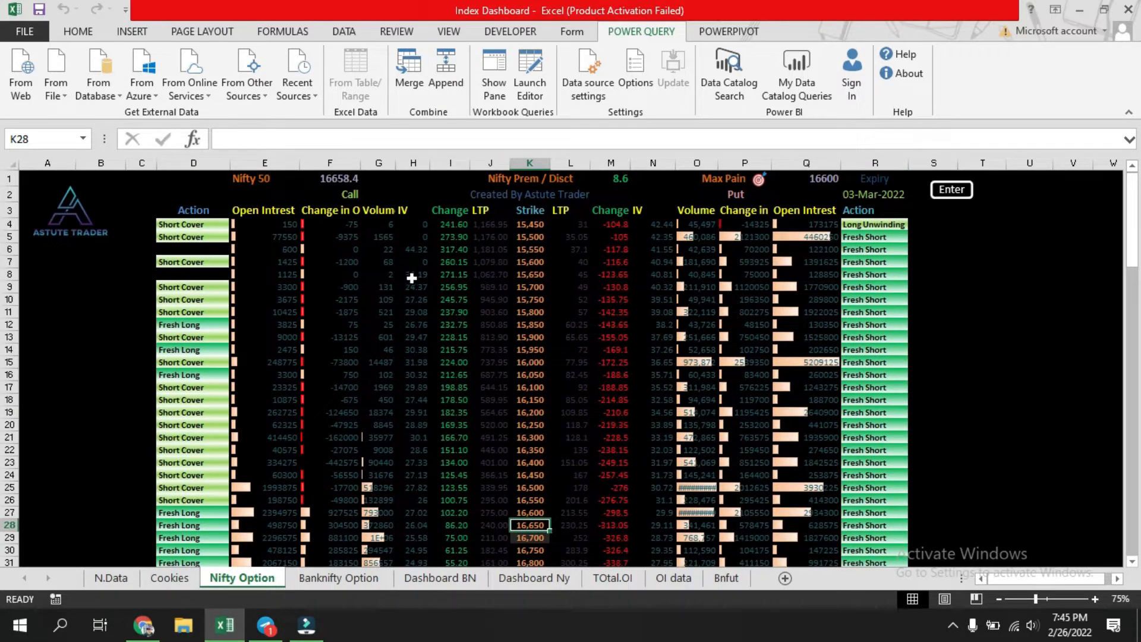
Examine the Banknifty Option sheet, checking the formulas of the highlighted strike in K31 and the Banknifty price in J57
left_click(326, 580)
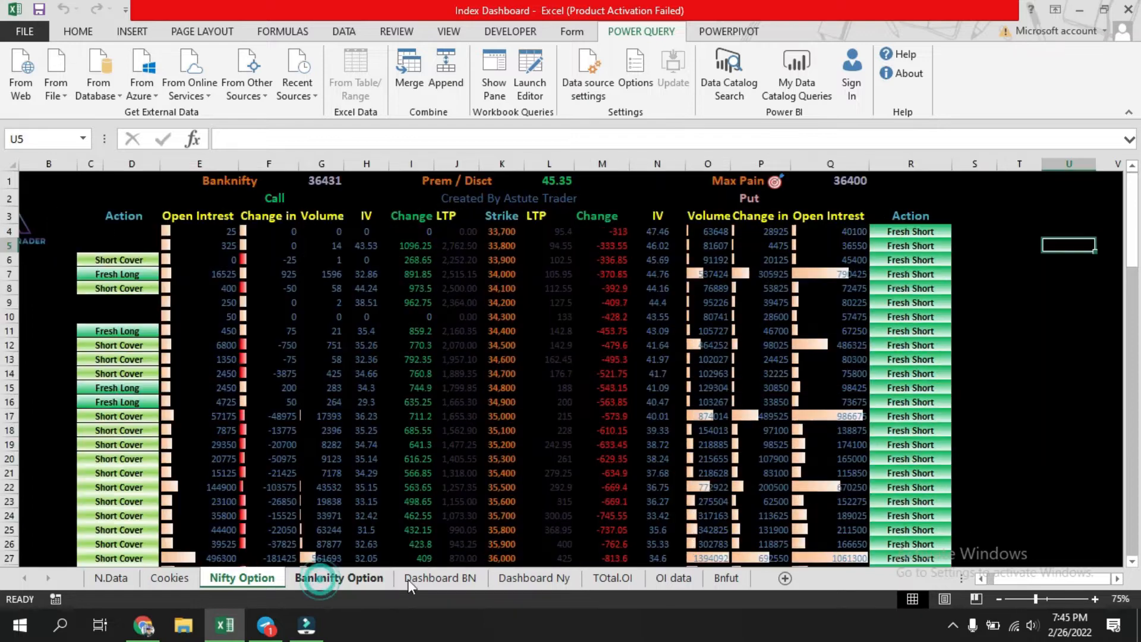
left_click(410, 390)
scroll(514, 486, "down", 5)
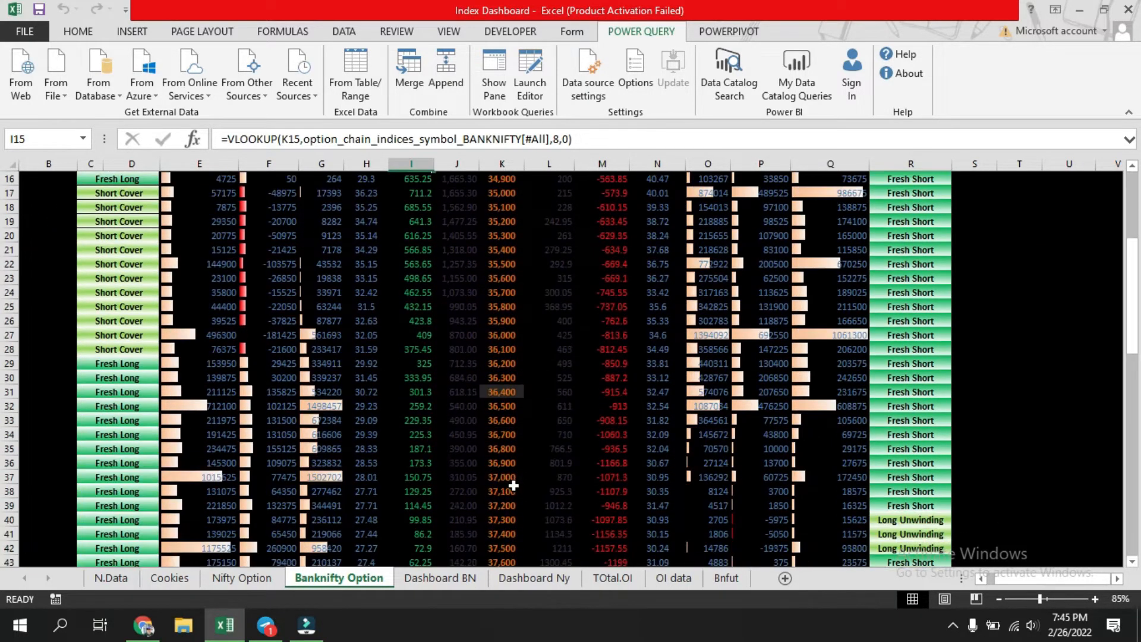
left_click(502, 391)
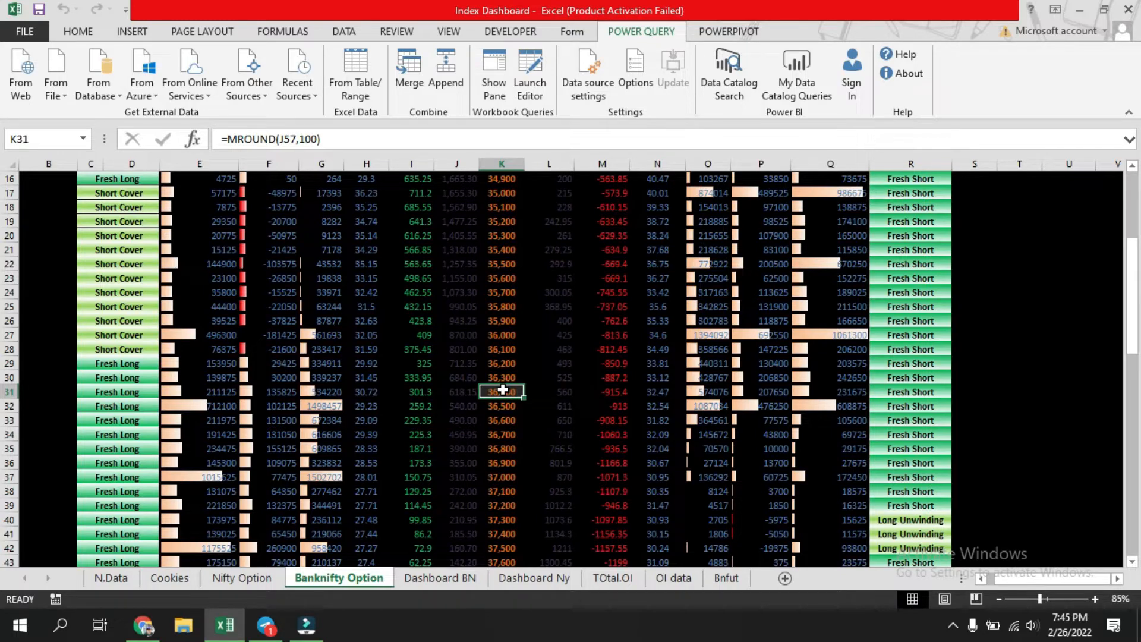
scroll(502, 389, "up", 5)
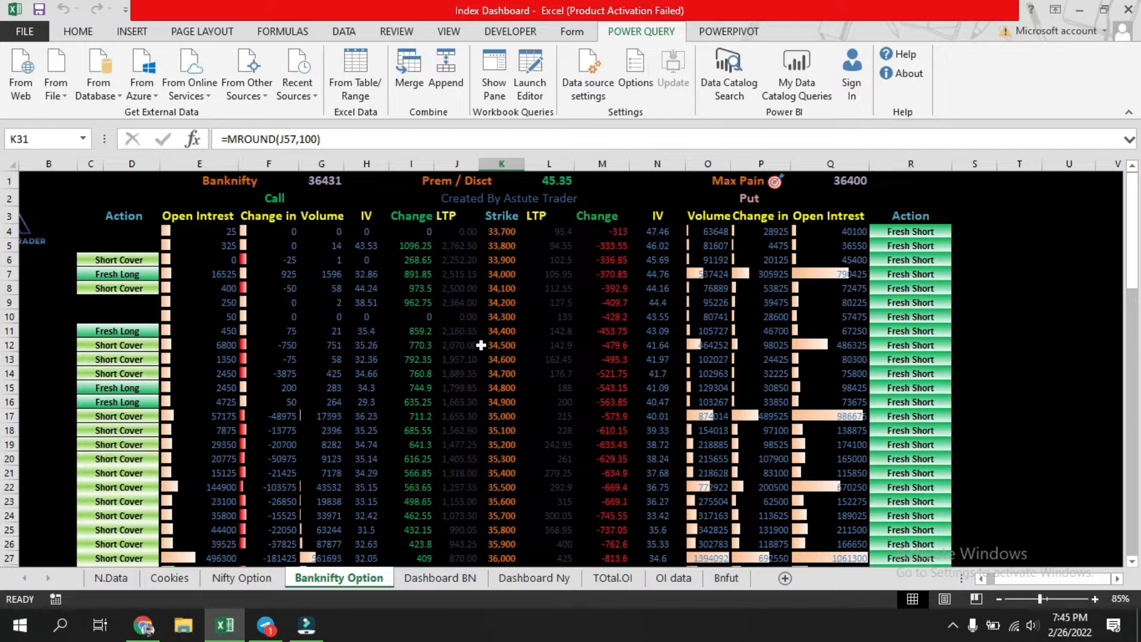
scroll(481, 345, "down", 12)
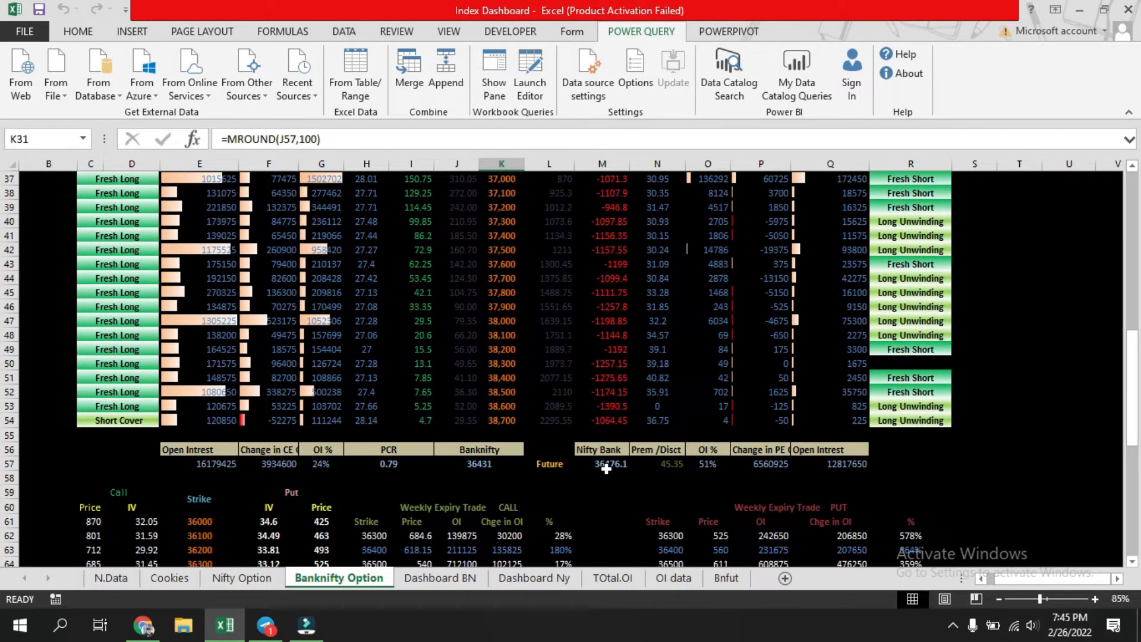
left_click(498, 467)
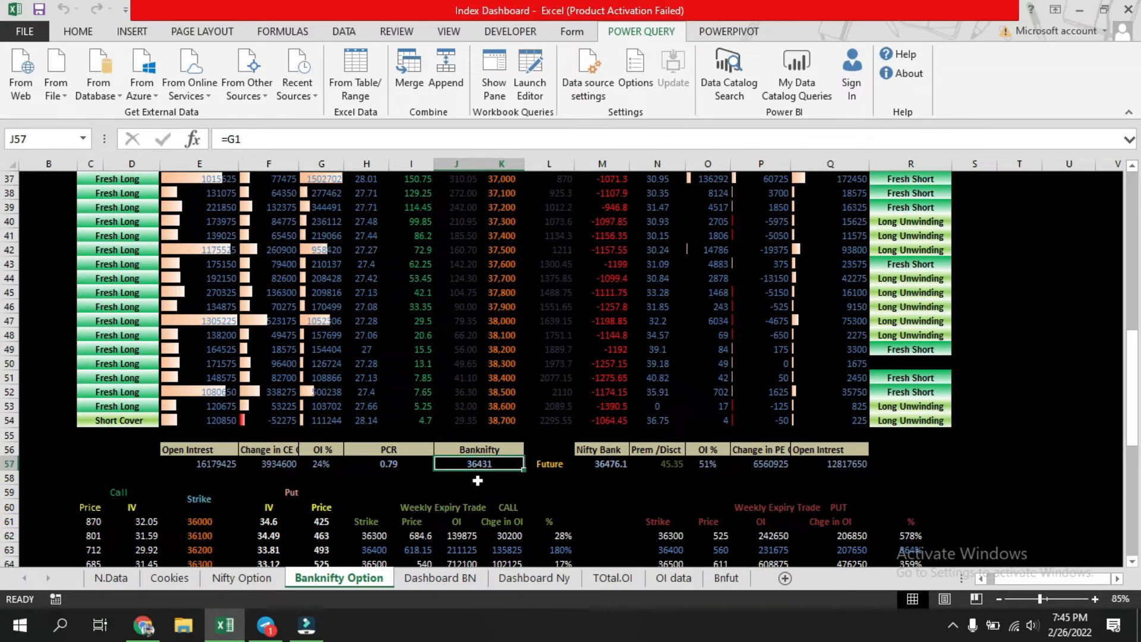
scroll(482, 463, "up", 6)
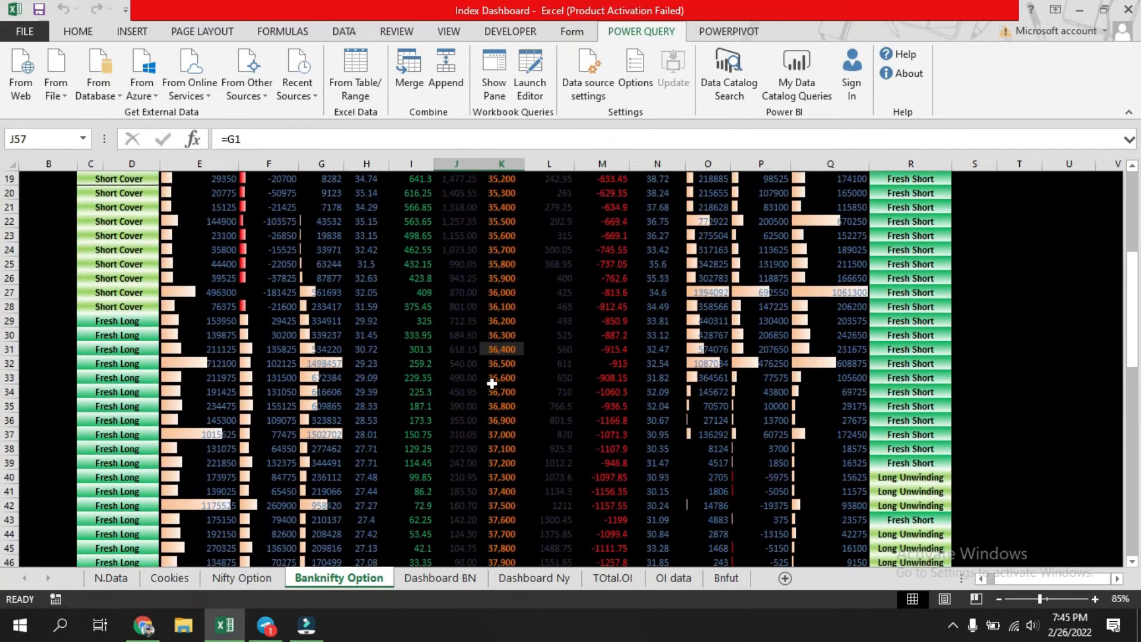
left_click(498, 352)
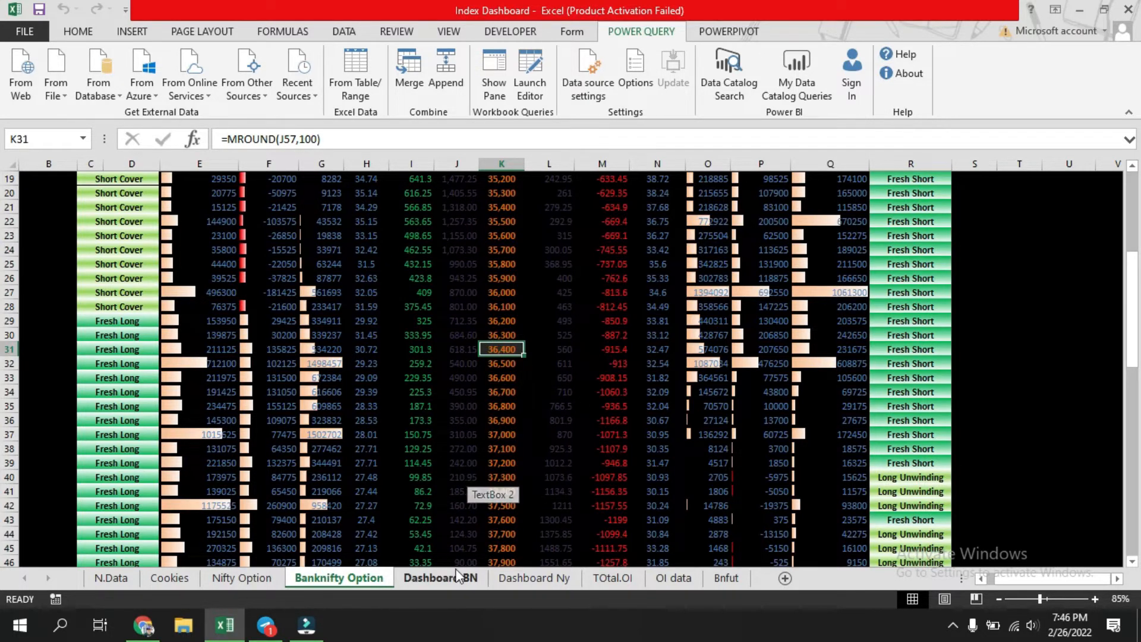
Try changing the rounding multiple in K31's strike formula to 50, giving =MROUND(J57,50)
scroll(475, 500, "down", 6)
scroll(484, 470, "up", 7)
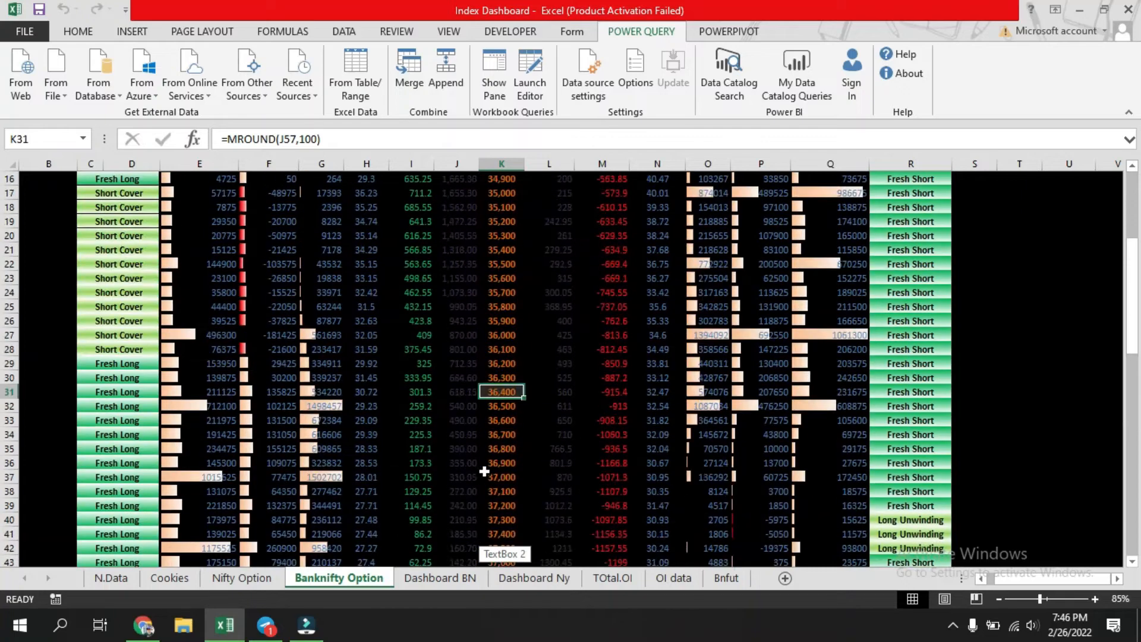
left_click(308, 135)
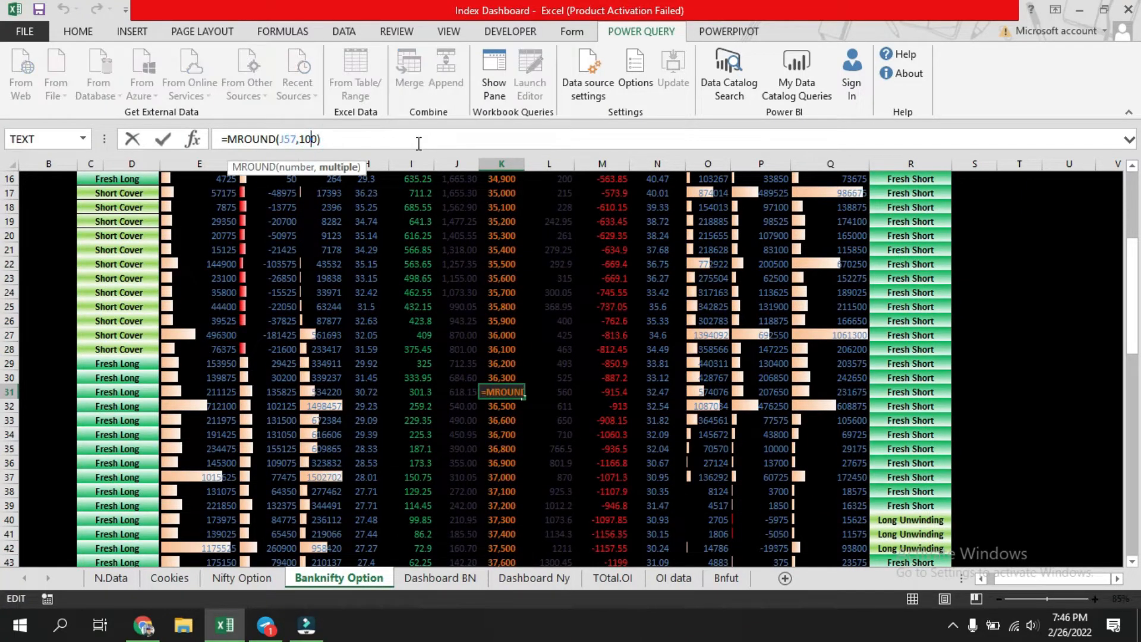
key("BackSpace")
key("BackSpace")
type("5")
key("Return")
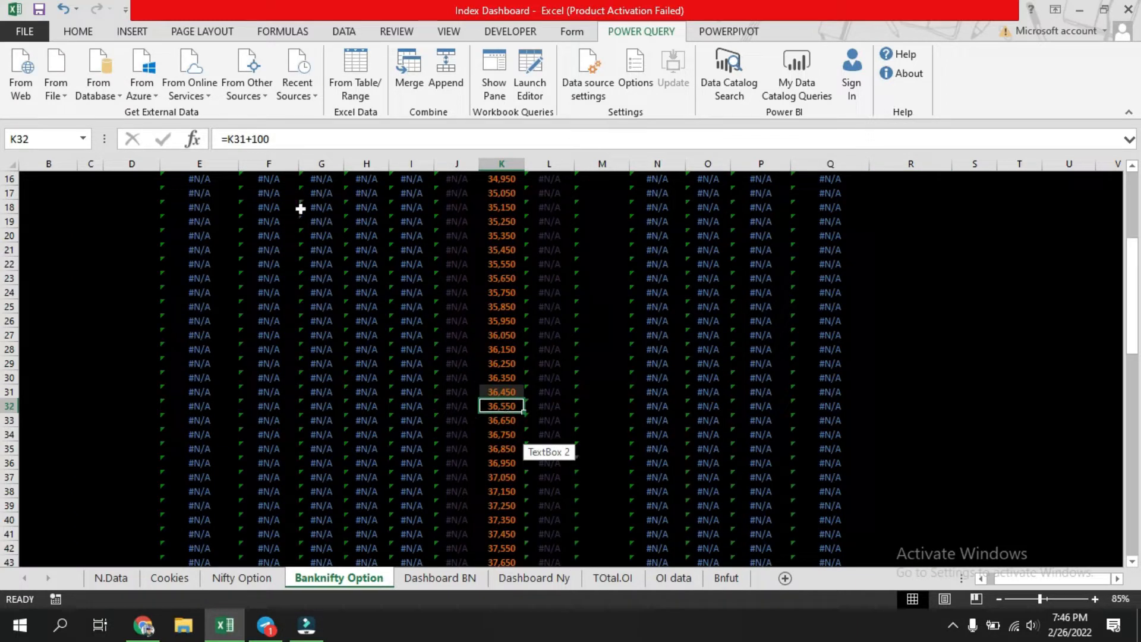
Undo the rounding multiple change in K31 and check the formulas of the strikes directly below it
key("ctrl+z")
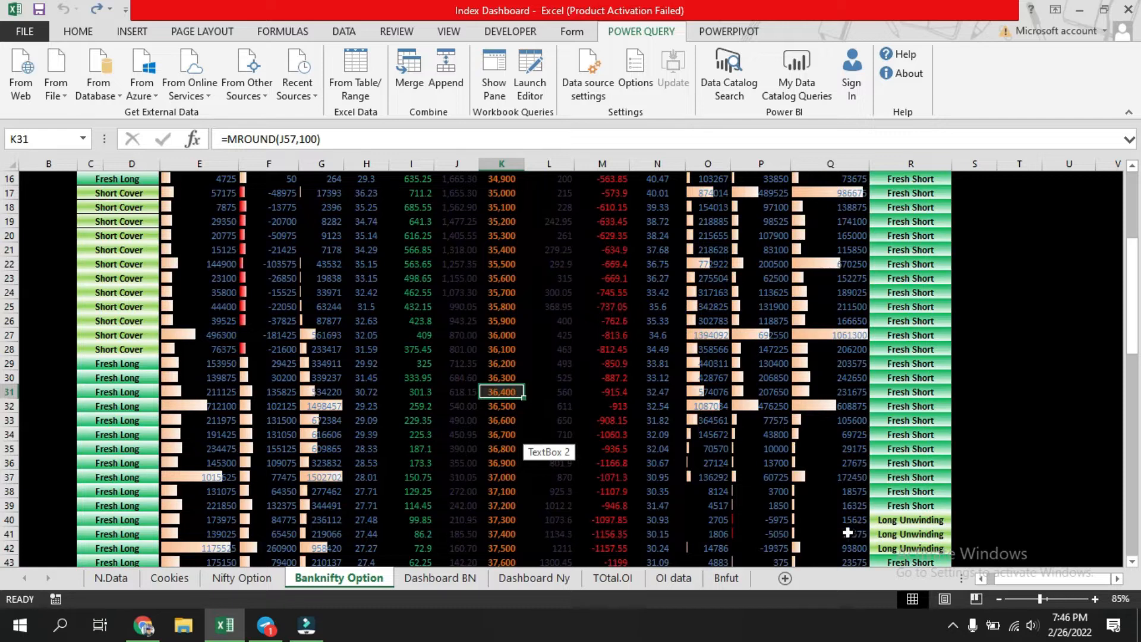
left_click(509, 406)
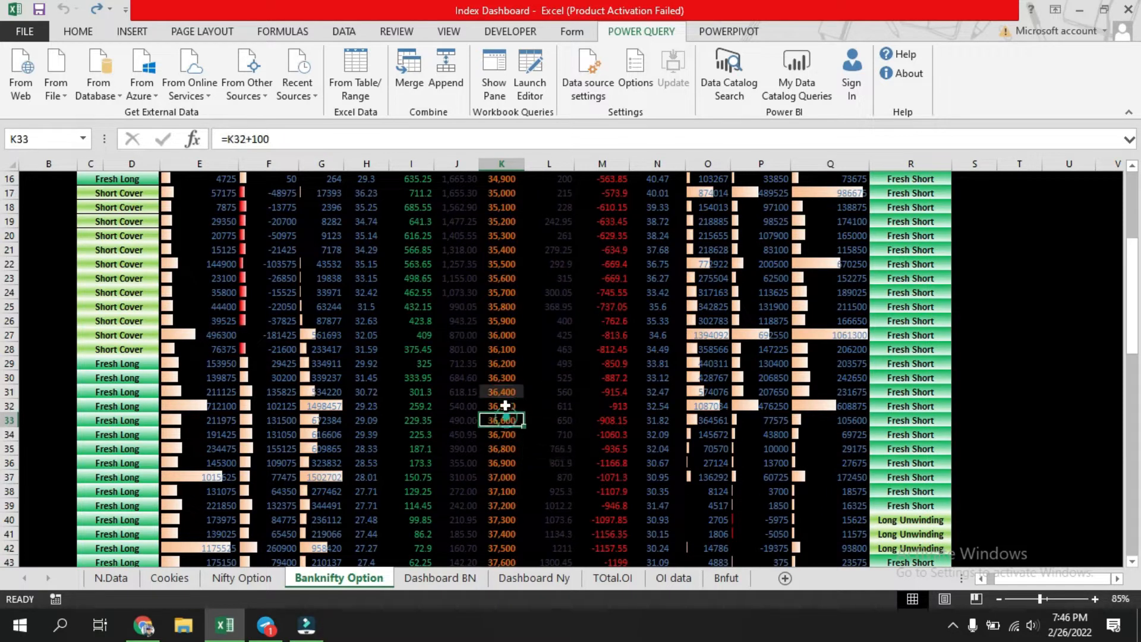
Recheck the strike formula in K31 without changing it and save the workbook, accepting the document inspector notice
key("Up")
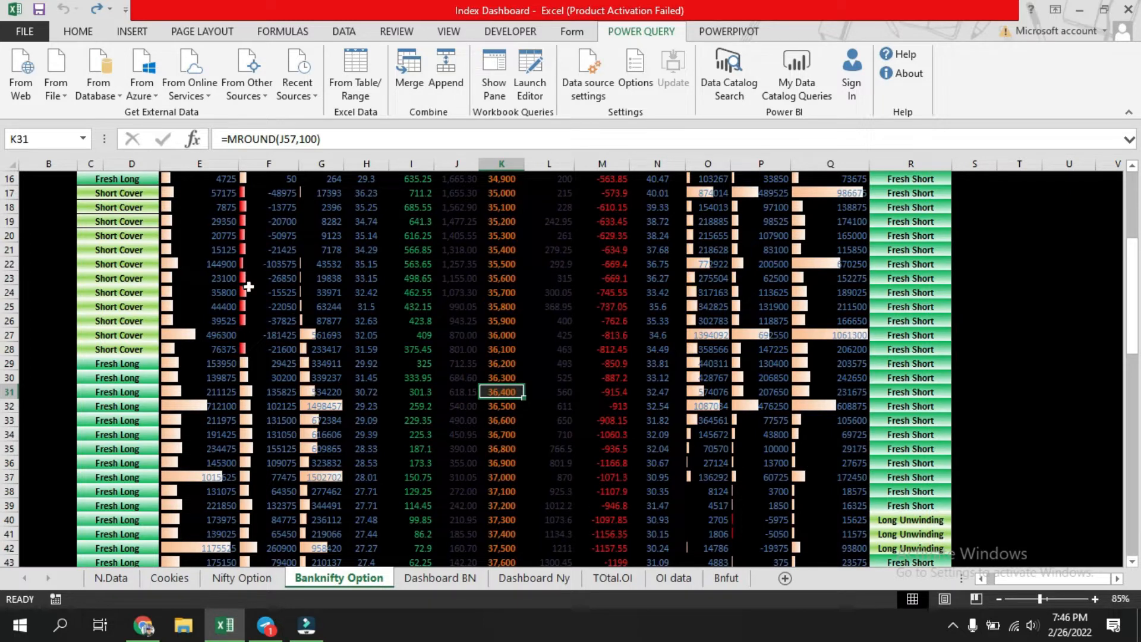
left_click(360, 137)
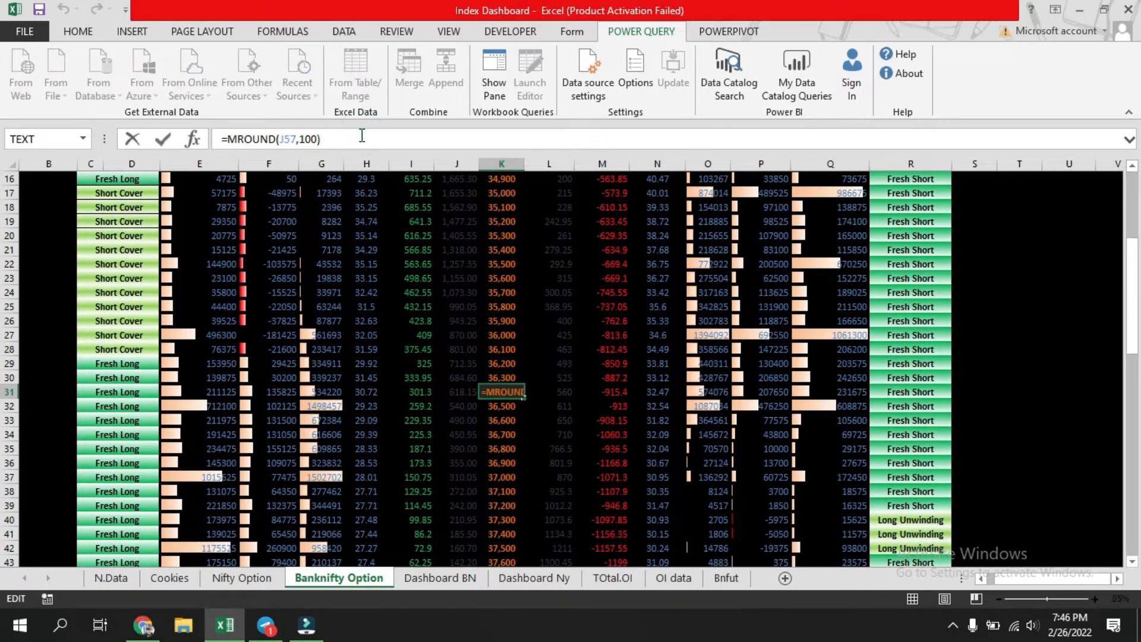
key("Escape")
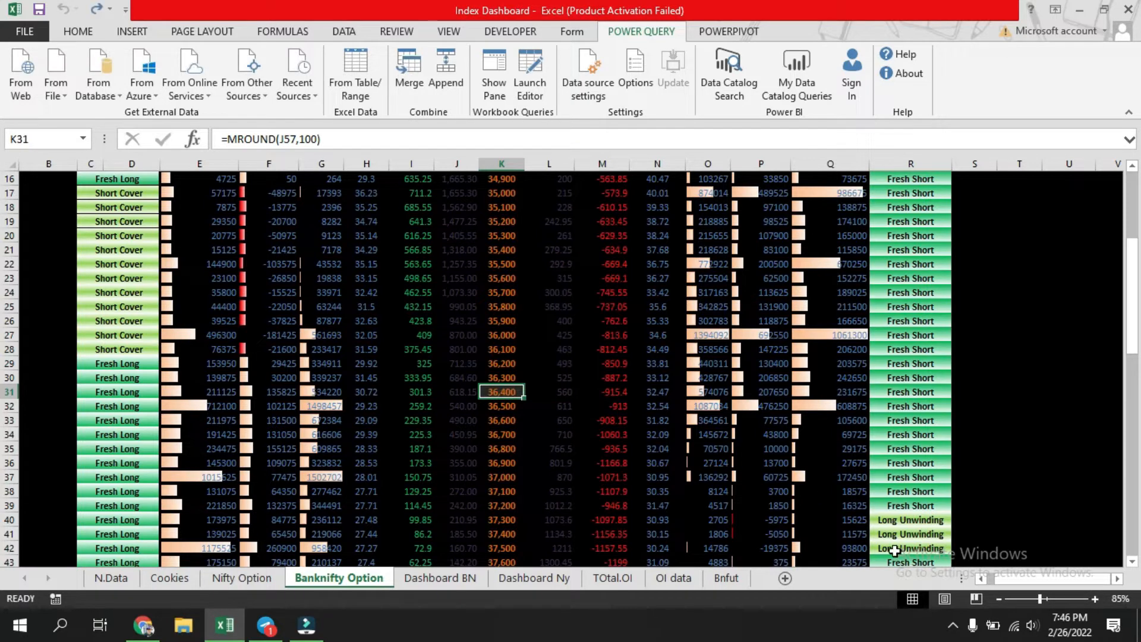
key("ctrl+s")
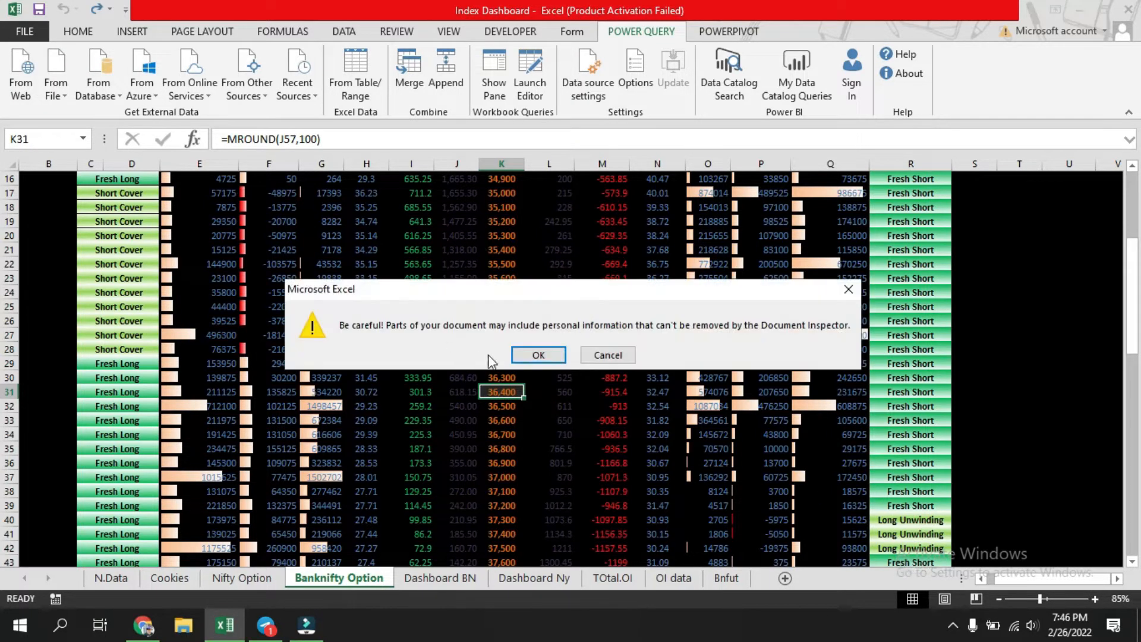
left_click(529, 355)
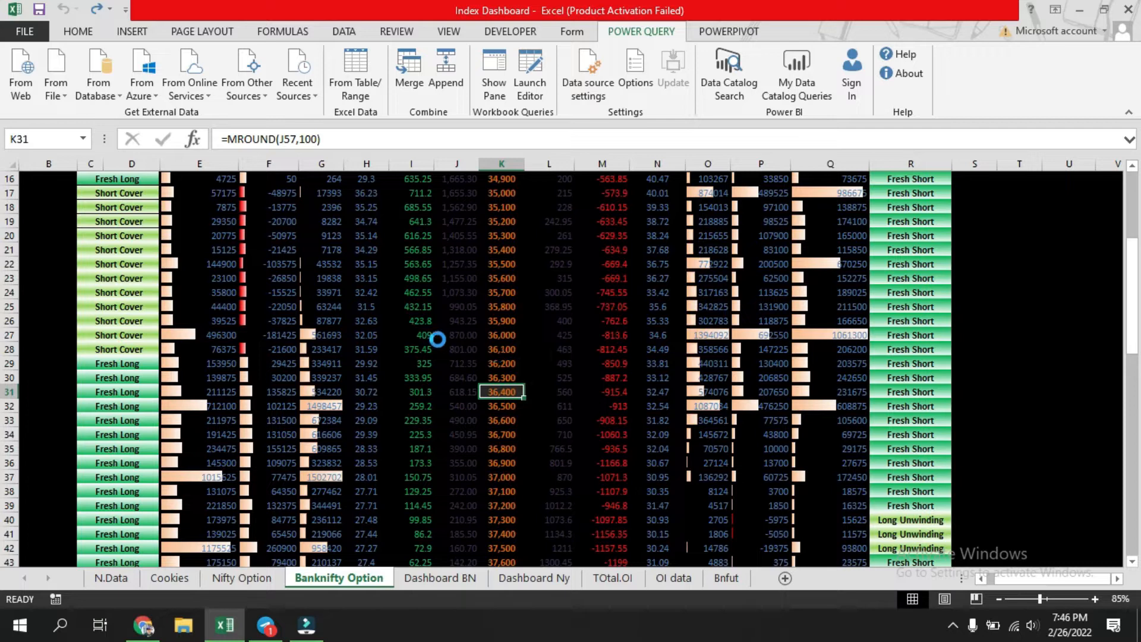
Examine the full strike column on the Banknifty Option sheet, checking the formula of the strike in K30
scroll(505, 375, "up", 5)
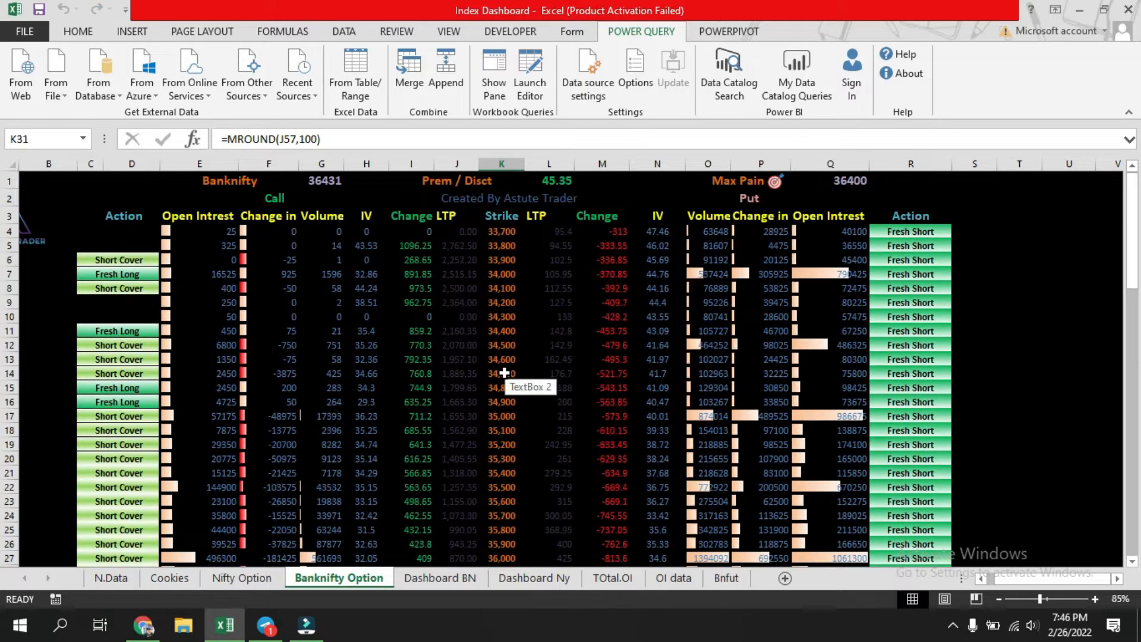
scroll(491, 467, "down", 3)
left_click(507, 463)
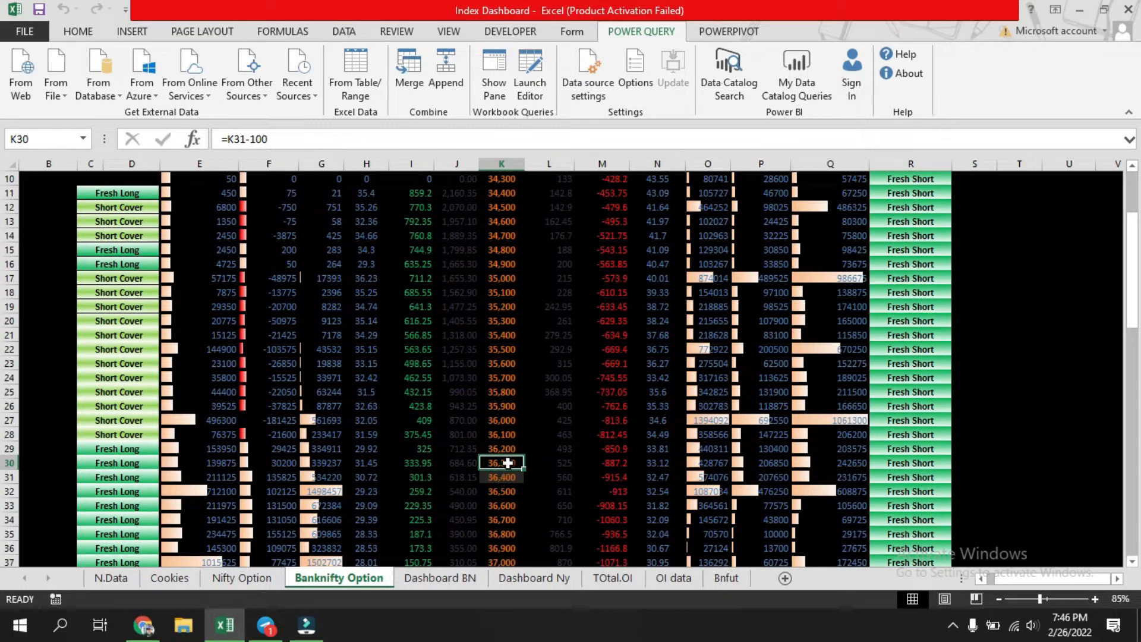
scroll(514, 310, "up", 3)
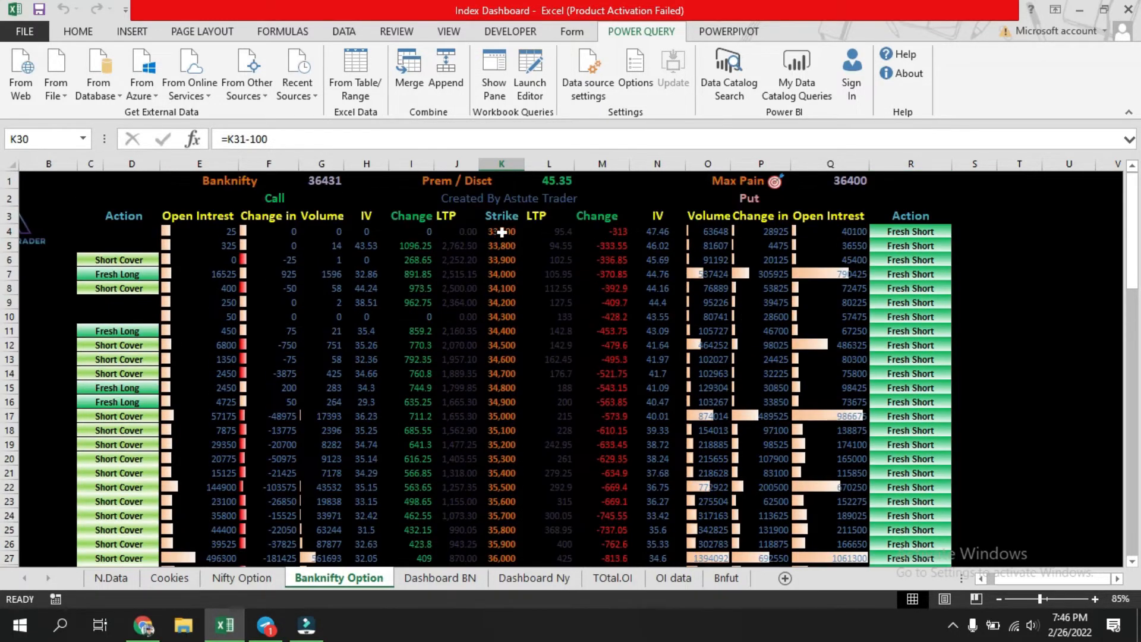
scroll(552, 484, "down", 14)
scroll(555, 497, "up", 14)
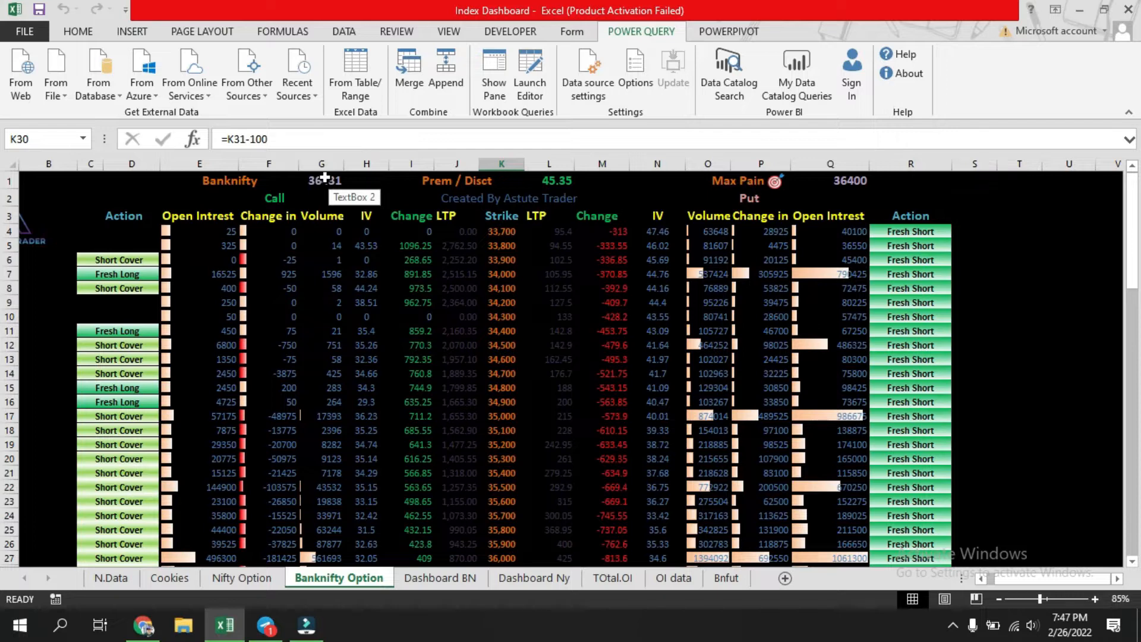
Look at the Bnfut sheet, return to the Banknifty Option sheet and inspect the call open interest lookup formula in E4
left_click(733, 576)
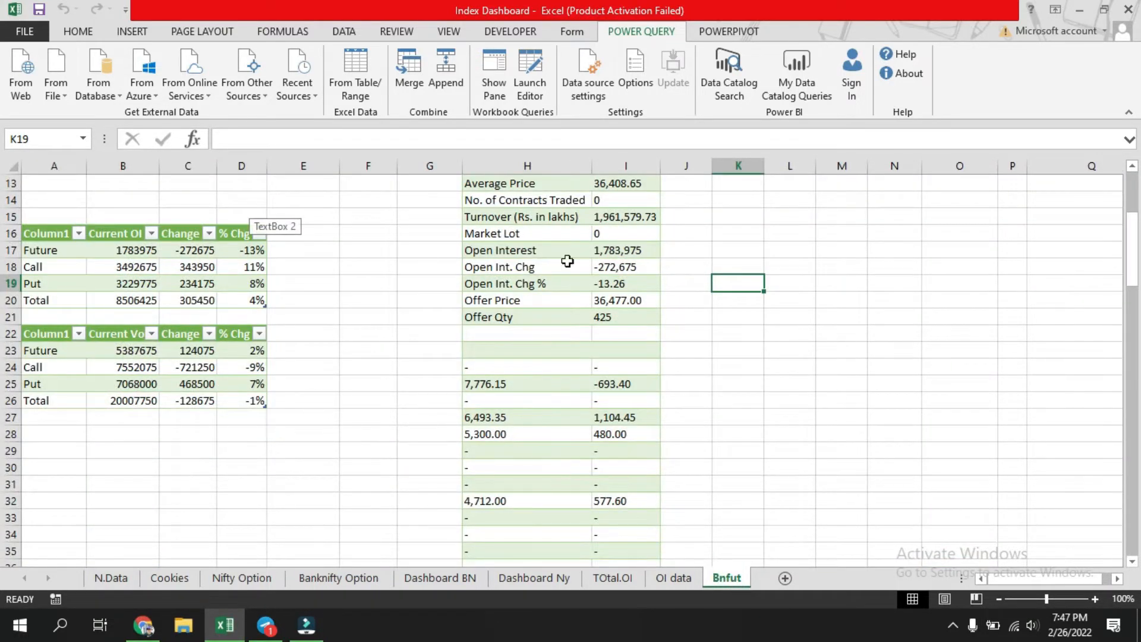
left_click(233, 578)
left_click(315, 578)
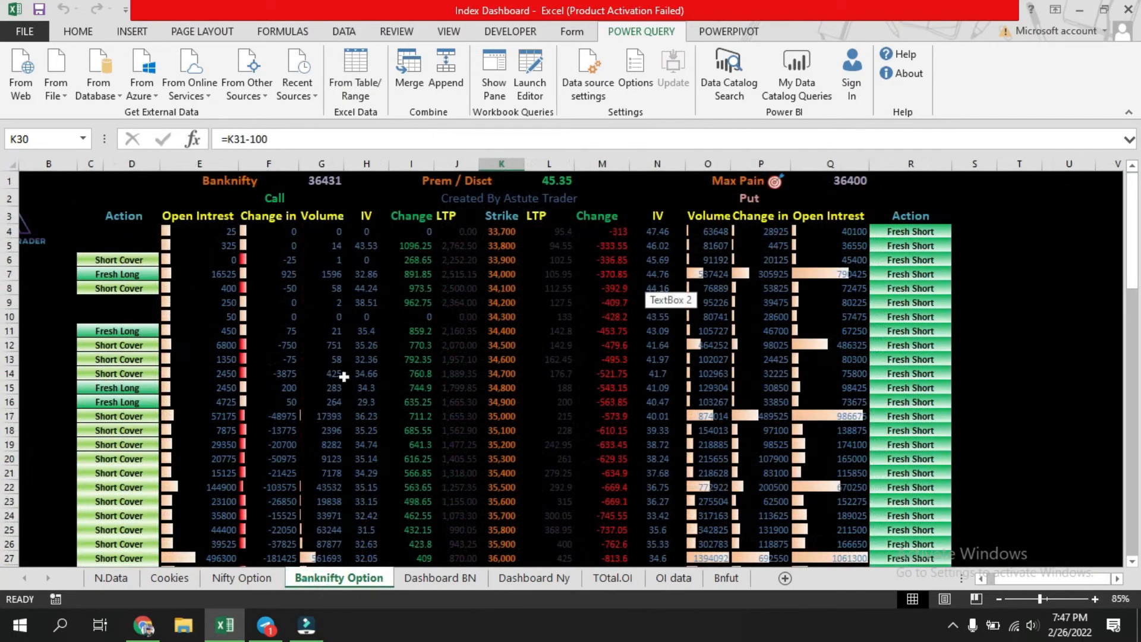
left_click(204, 230)
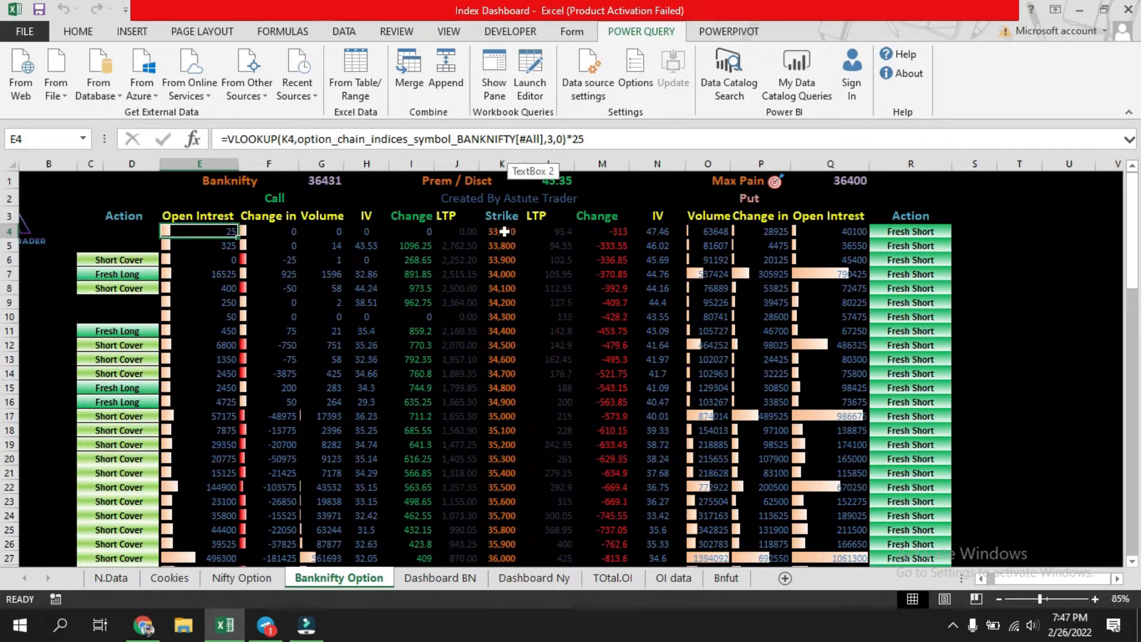
left_click(605, 139)
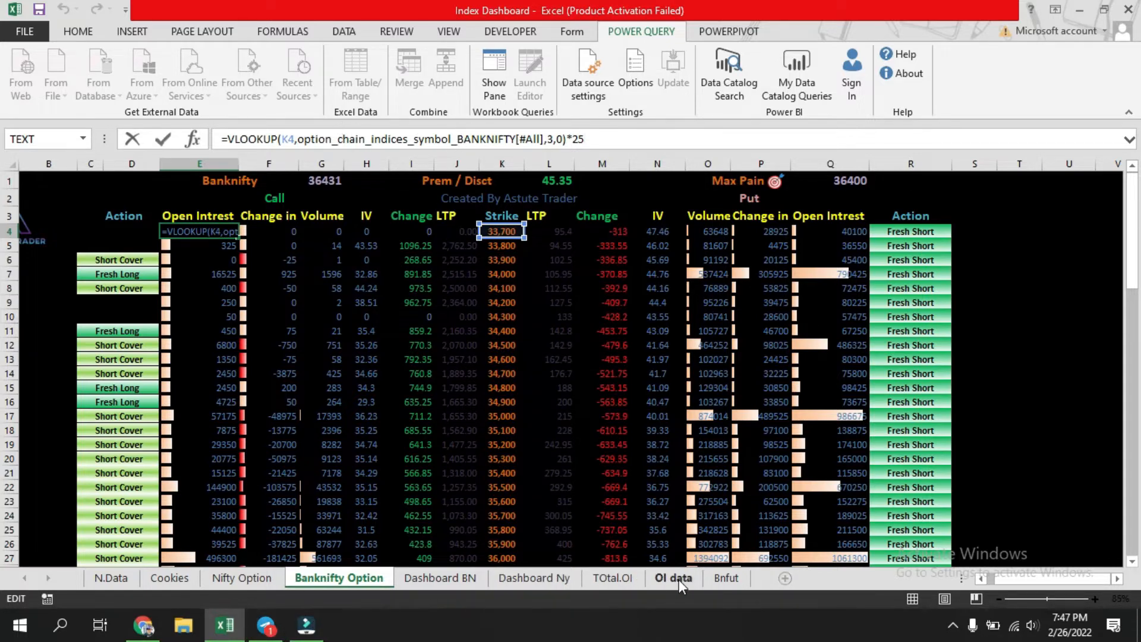
key("Escape")
Show the option chain table on the N.Data sheet and close the Workbook Queries pane to reveal all its columns
left_click(721, 579)
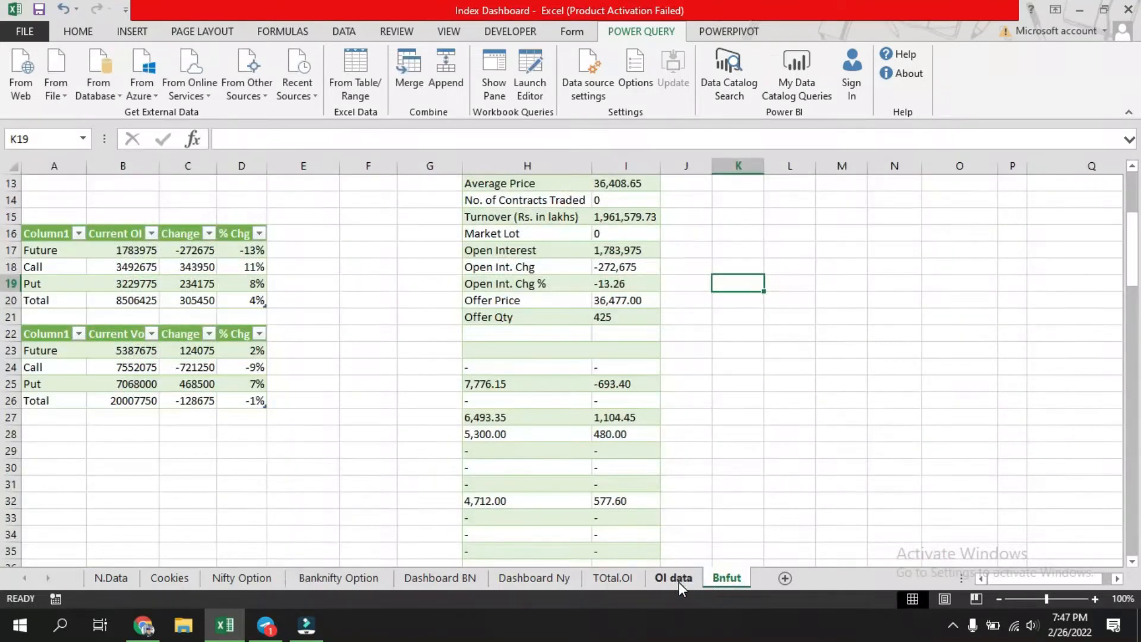
left_click(113, 578)
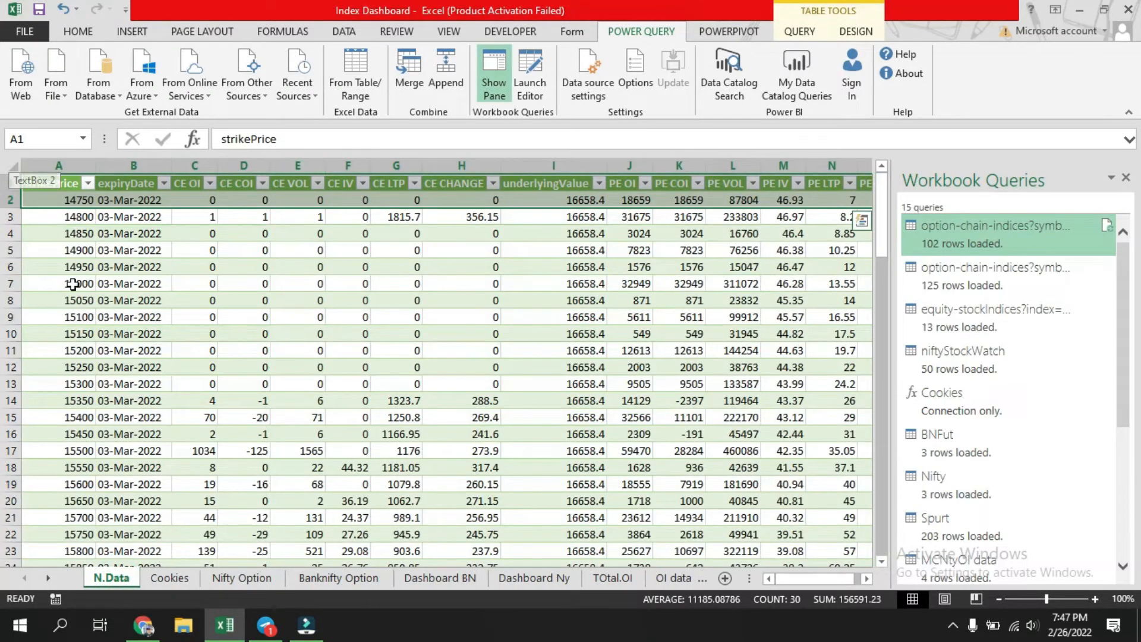
left_click(351, 579)
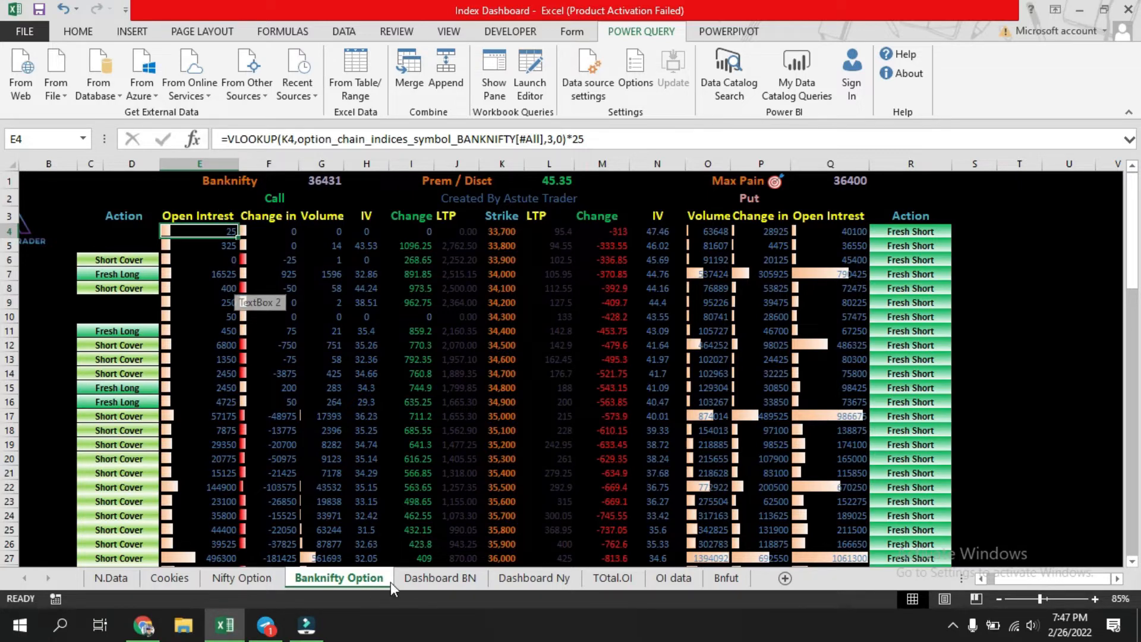
left_click(106, 578)
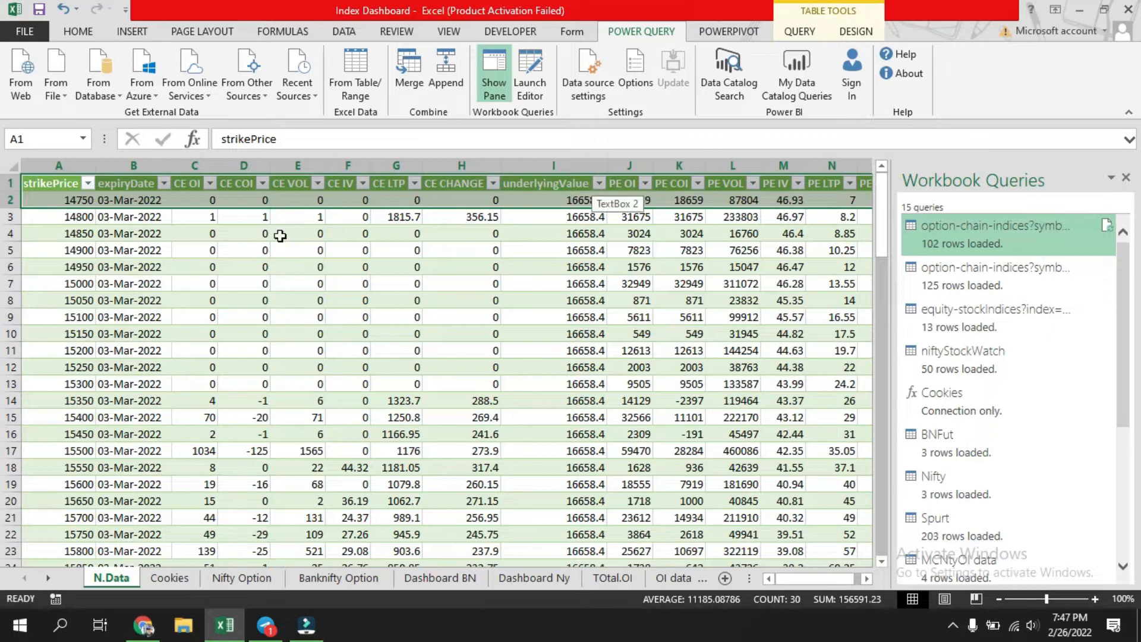
left_click(1126, 177)
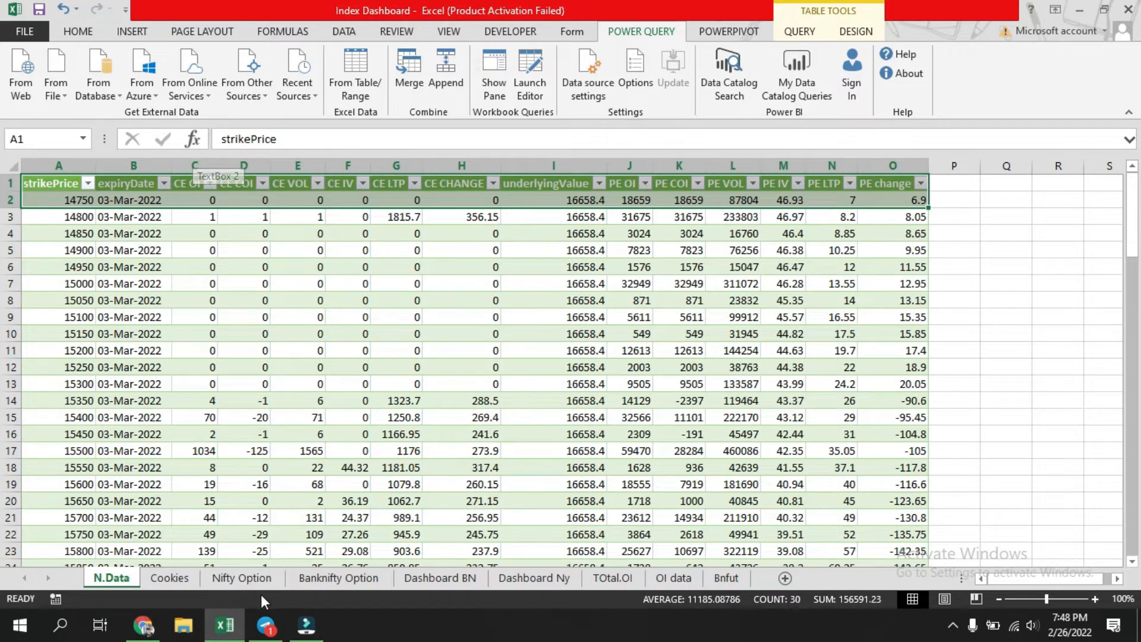
Compare the column indexes in the Banknifty Option lookup formulas E4 and F4 with the CE OI and CE COI columns on N.Data
left_click(339, 578)
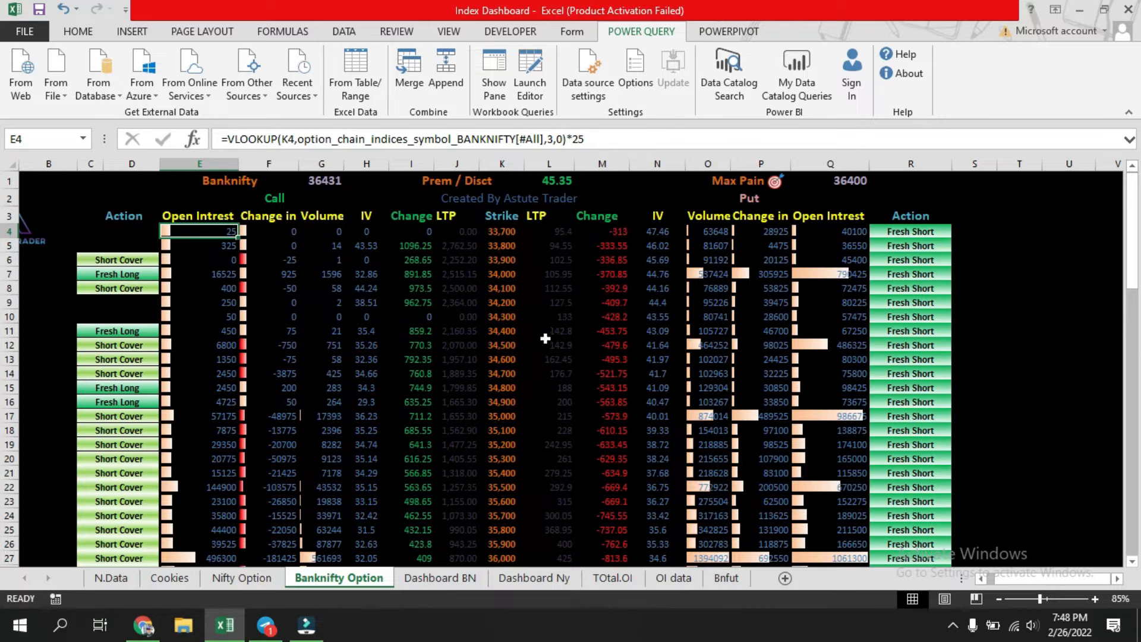
left_click(292, 269)
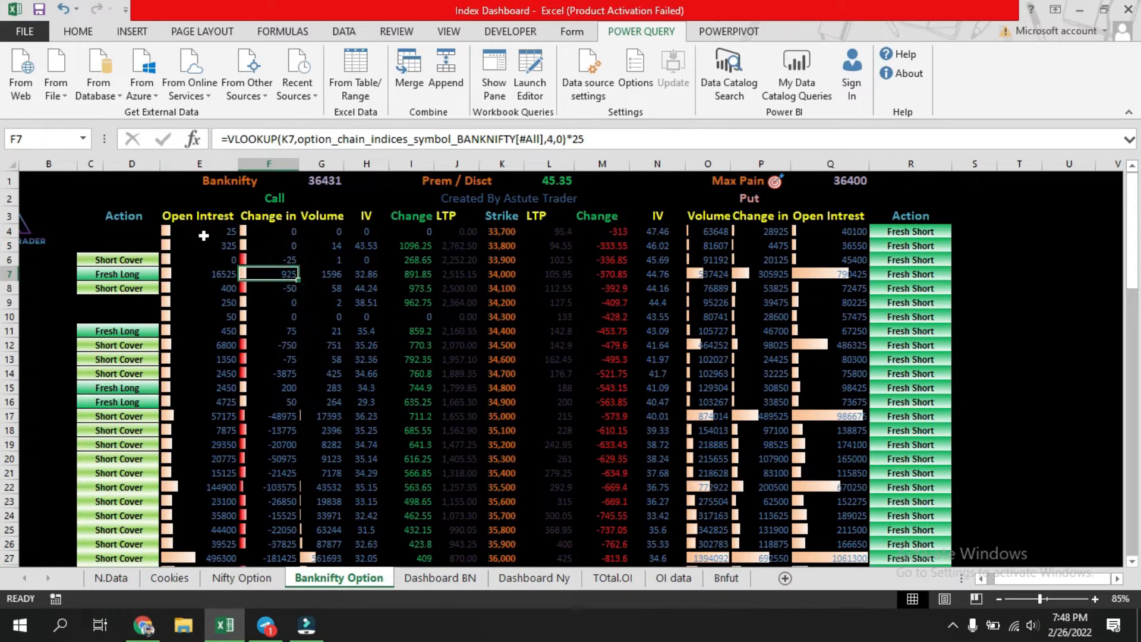
left_click(206, 232)
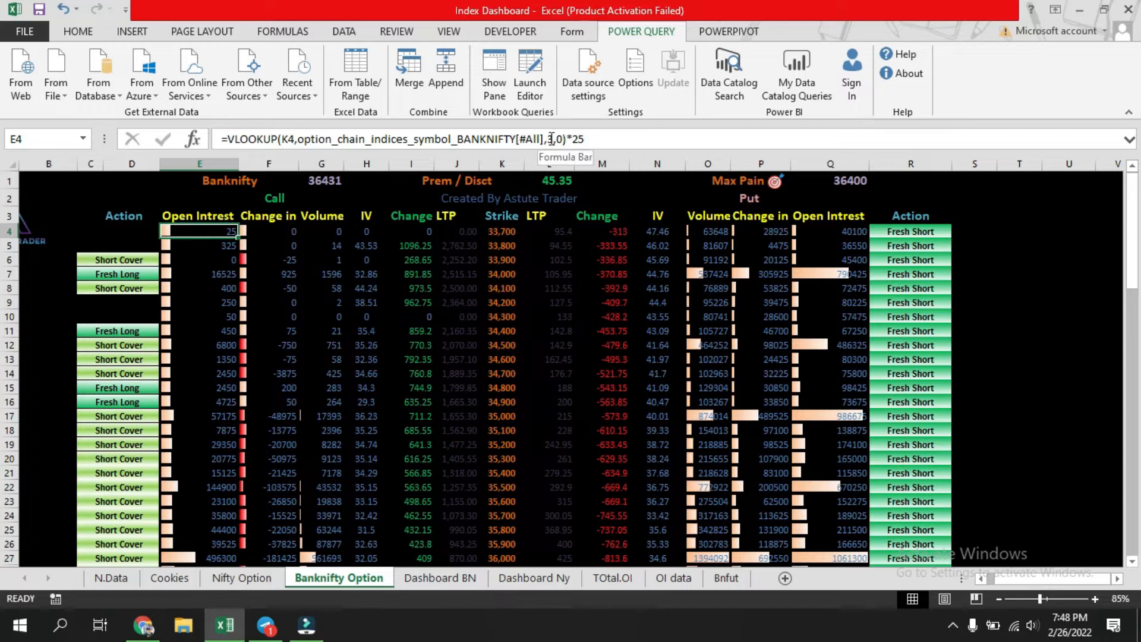
left_click(270, 232)
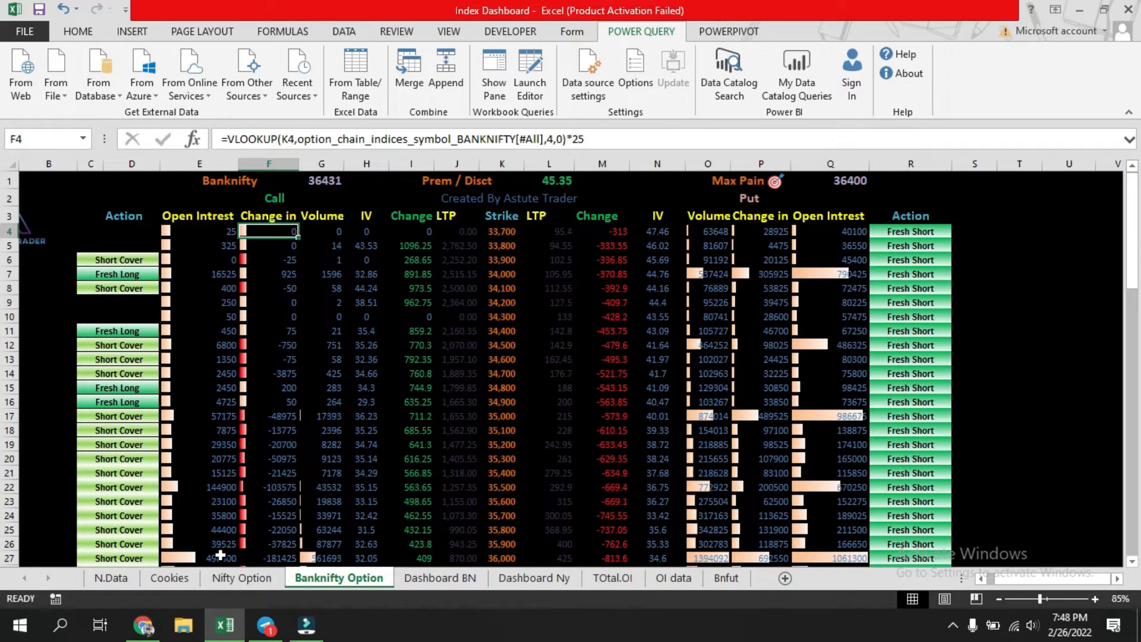
left_click(111, 577)
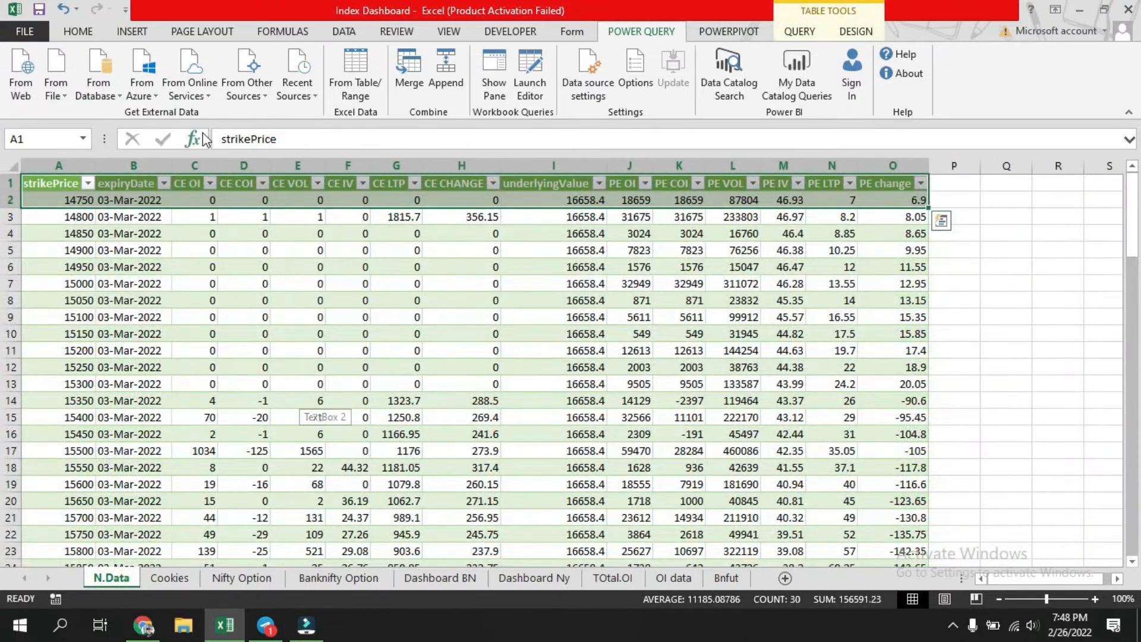
left_click(242, 249)
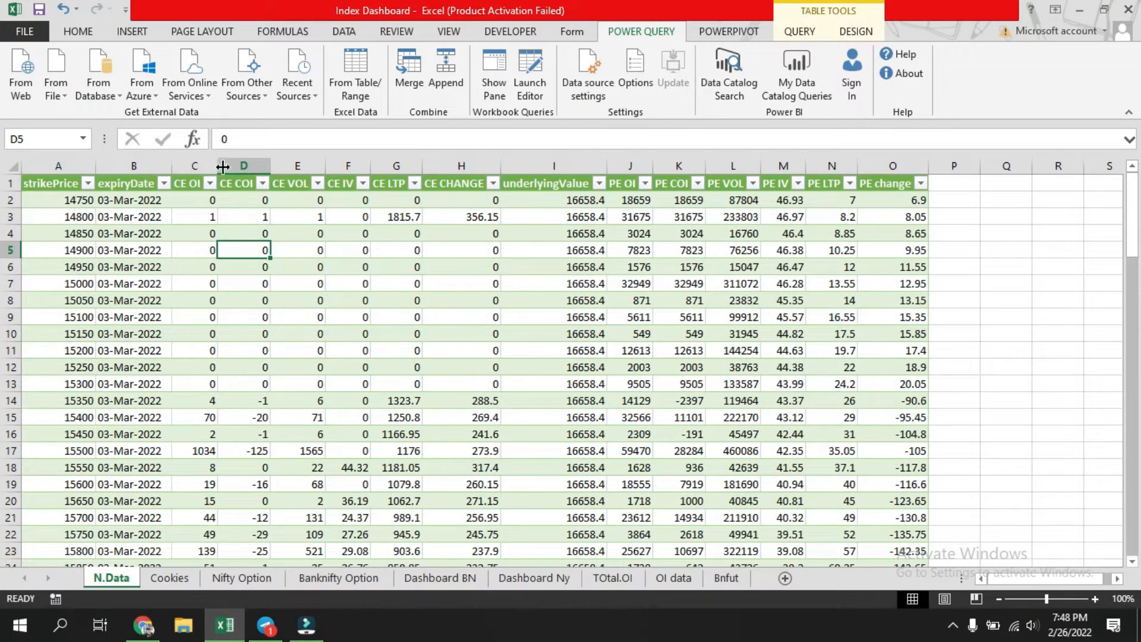
Check the call volume, IV and change lookup formulas in G4, H4 and I4 against the N.Data column order
left_click(338, 578)
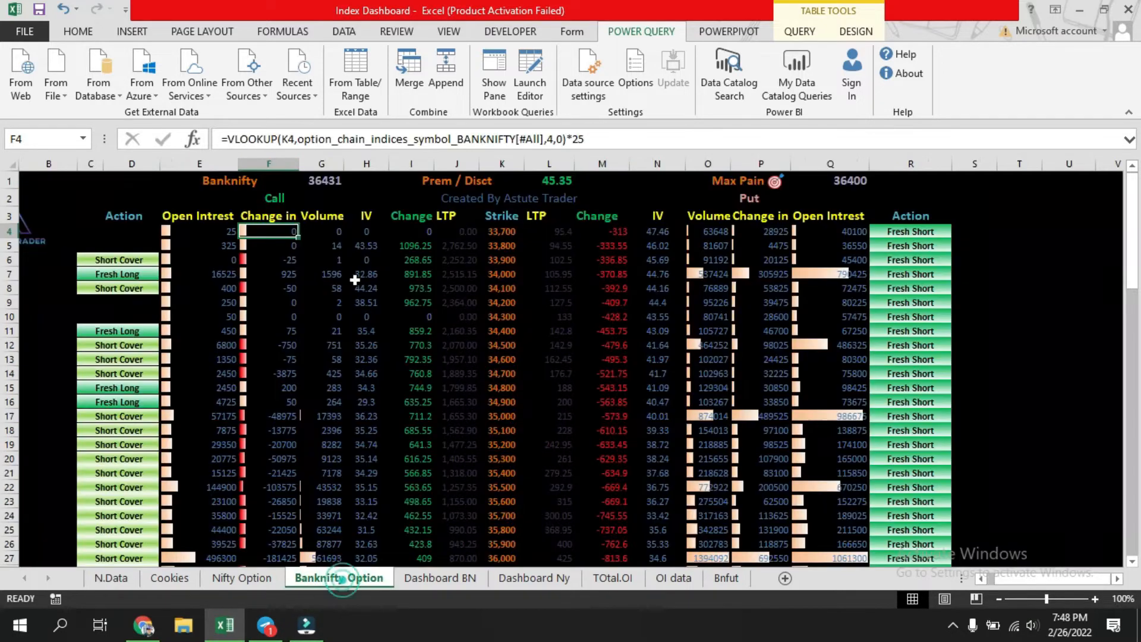
left_click(328, 230)
left_click(372, 232)
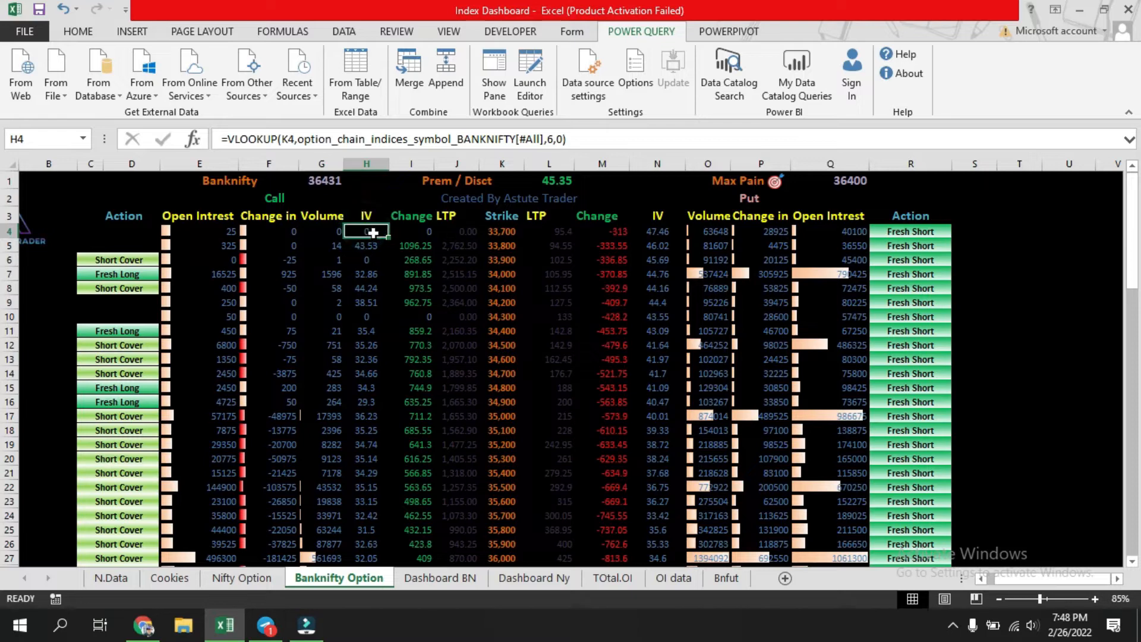
left_click(408, 231)
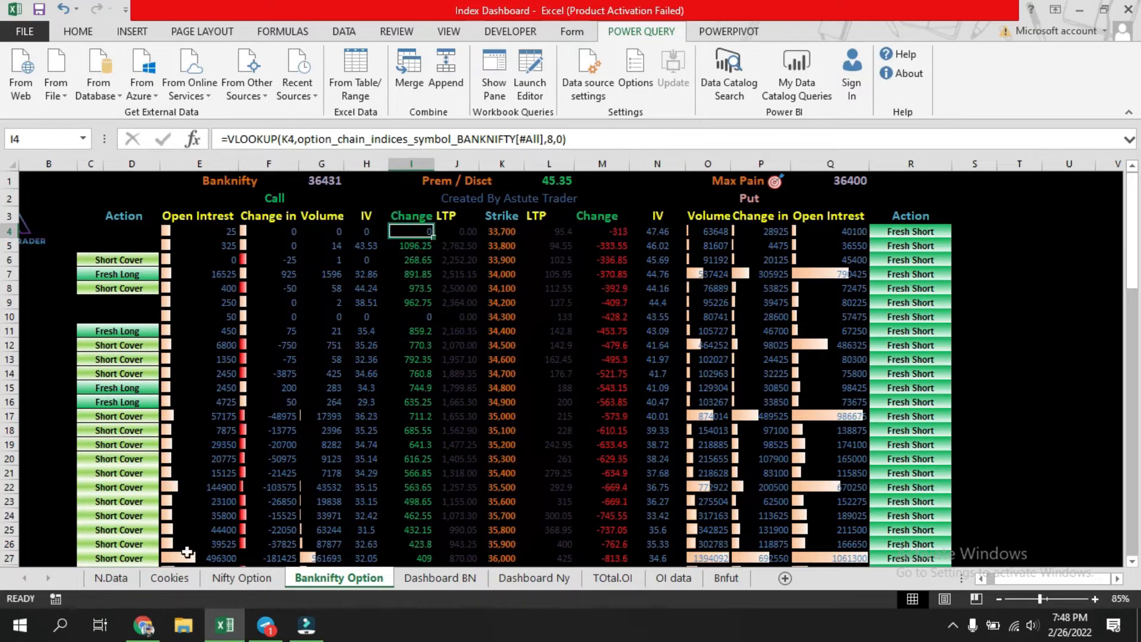
left_click(113, 577)
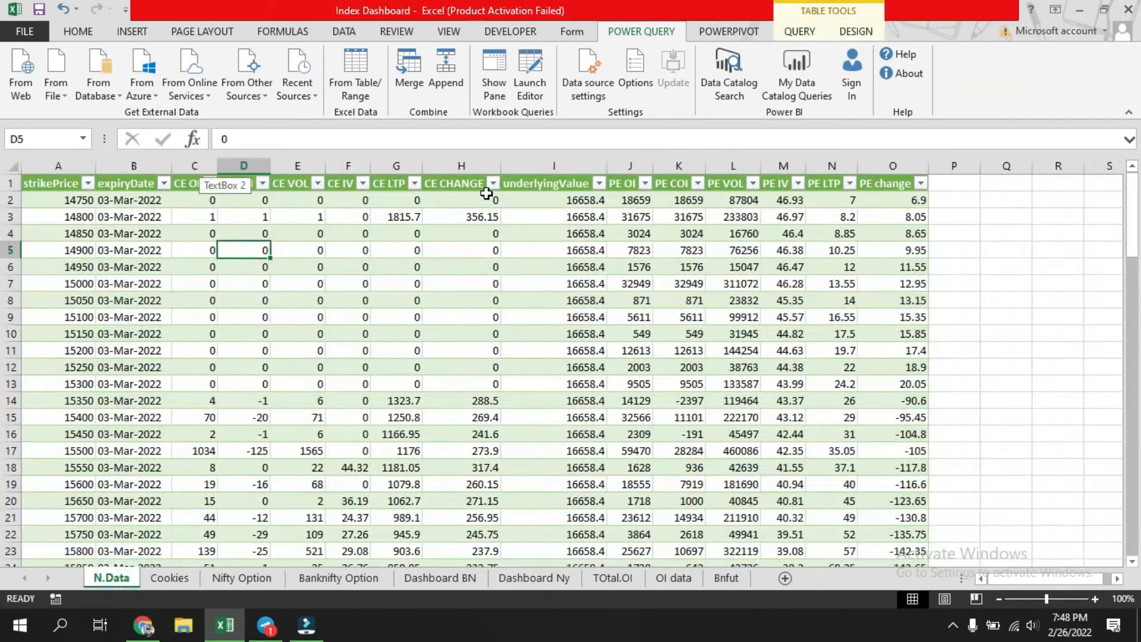
Examine the Banknifty Option totals row, checking the open interest, change in CE OI and OI % formulas in E57, F57 and G57
left_click(308, 578)
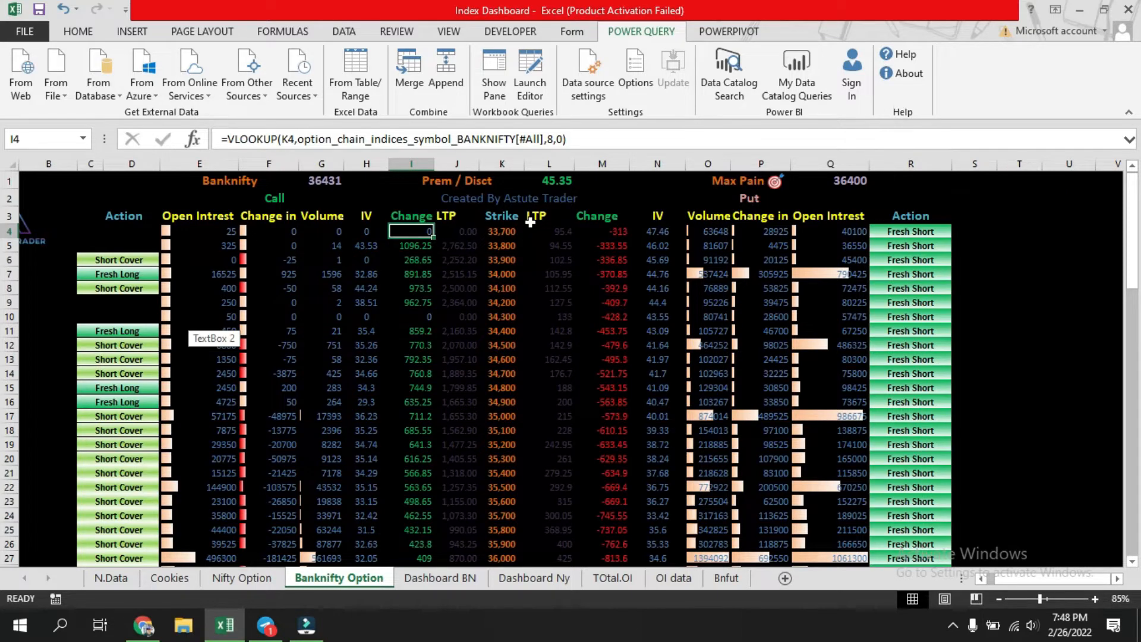
scroll(550, 243, "down", 11)
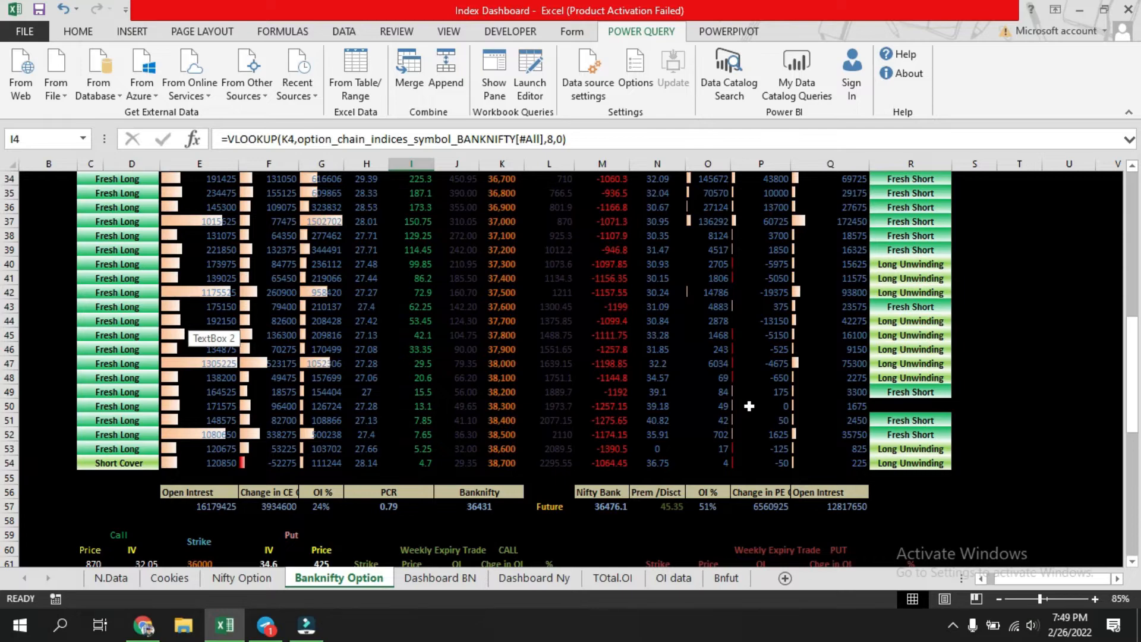
scroll(748, 406, "up", 11)
scroll(749, 406, "down", 14)
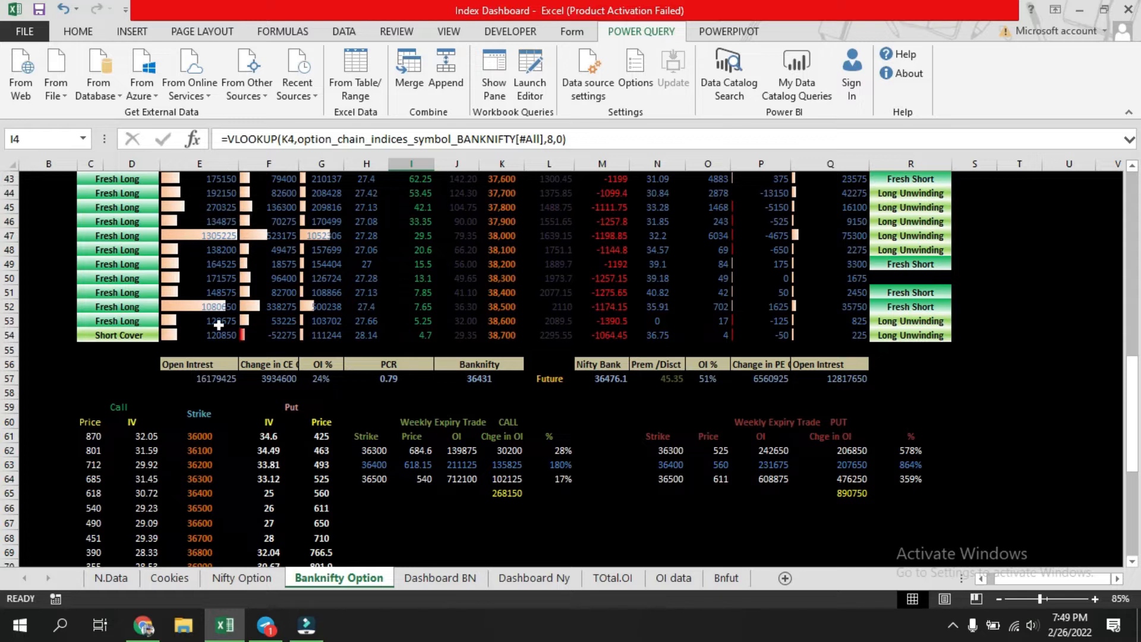
left_click(205, 381)
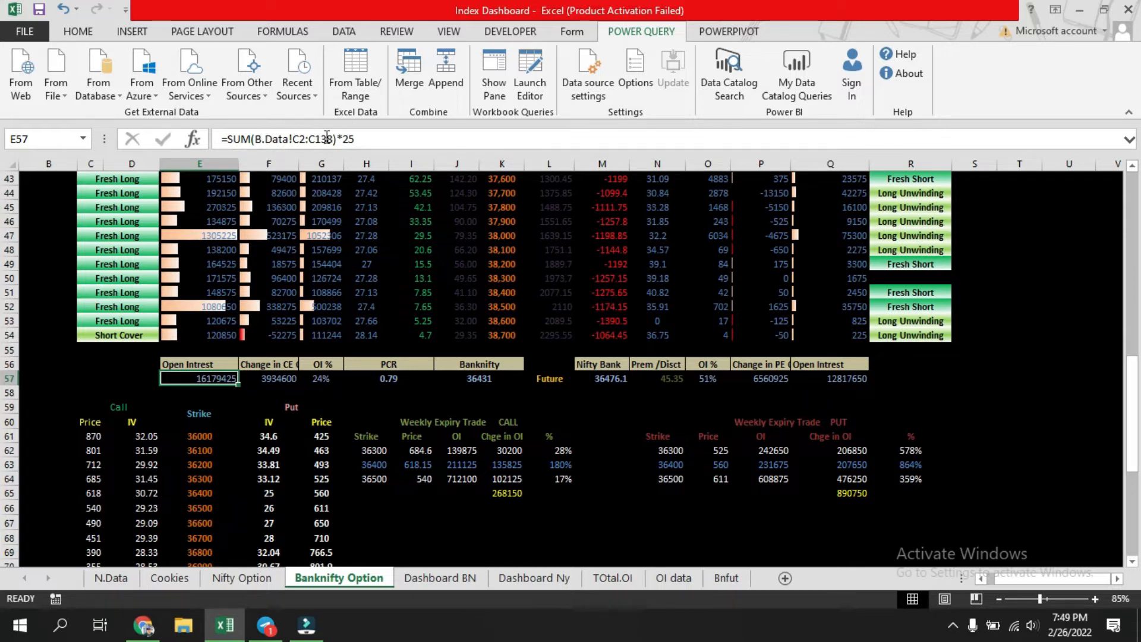
left_click(111, 577)
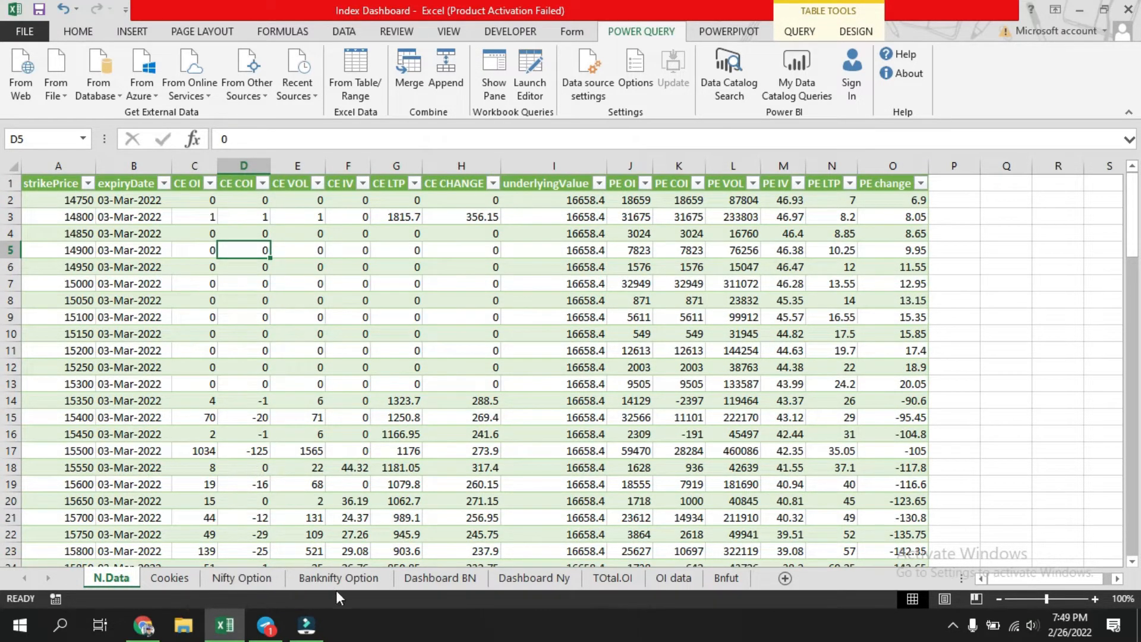
left_click(365, 579)
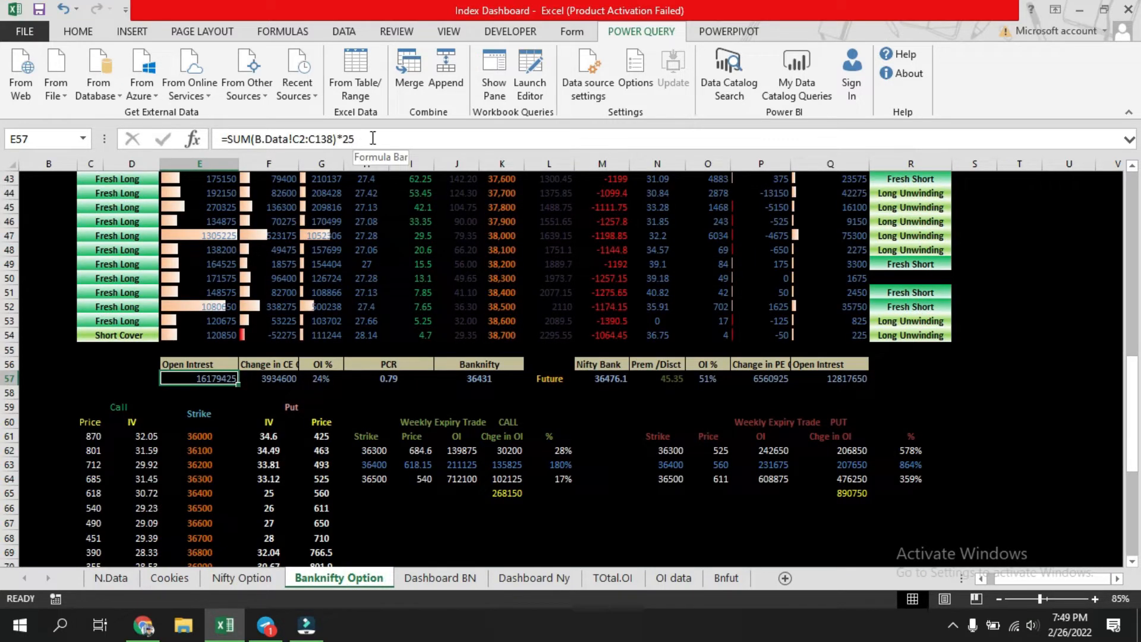
left_click(274, 380)
left_click(325, 377)
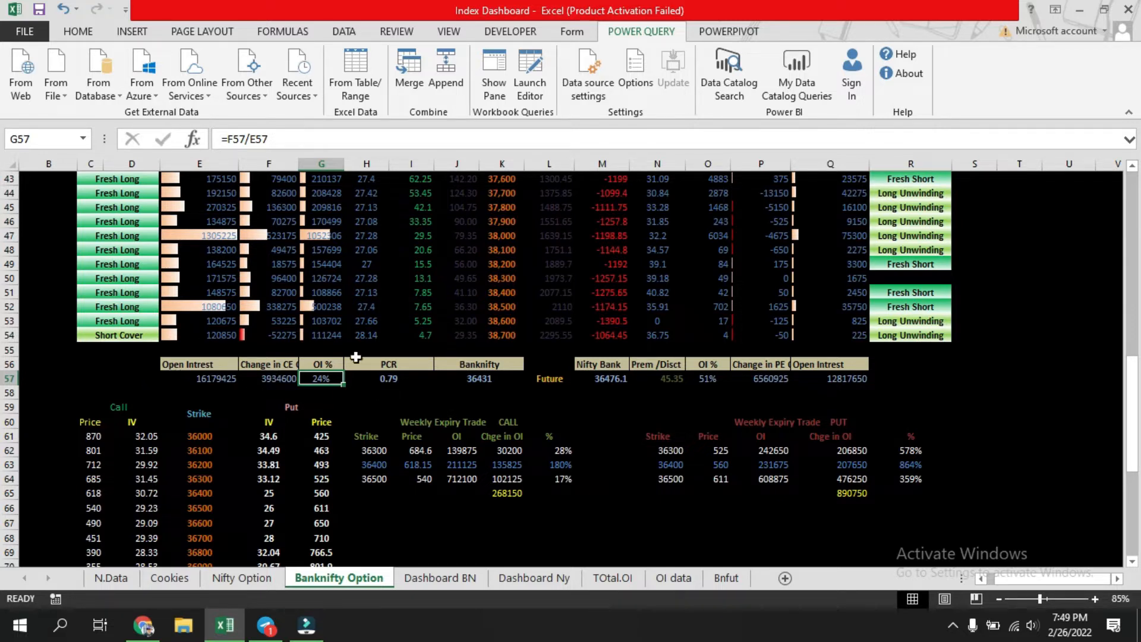
Examine the PCR formula in H57 and trace the Banknifty value in J57 to its source formula in G1
left_click(380, 379)
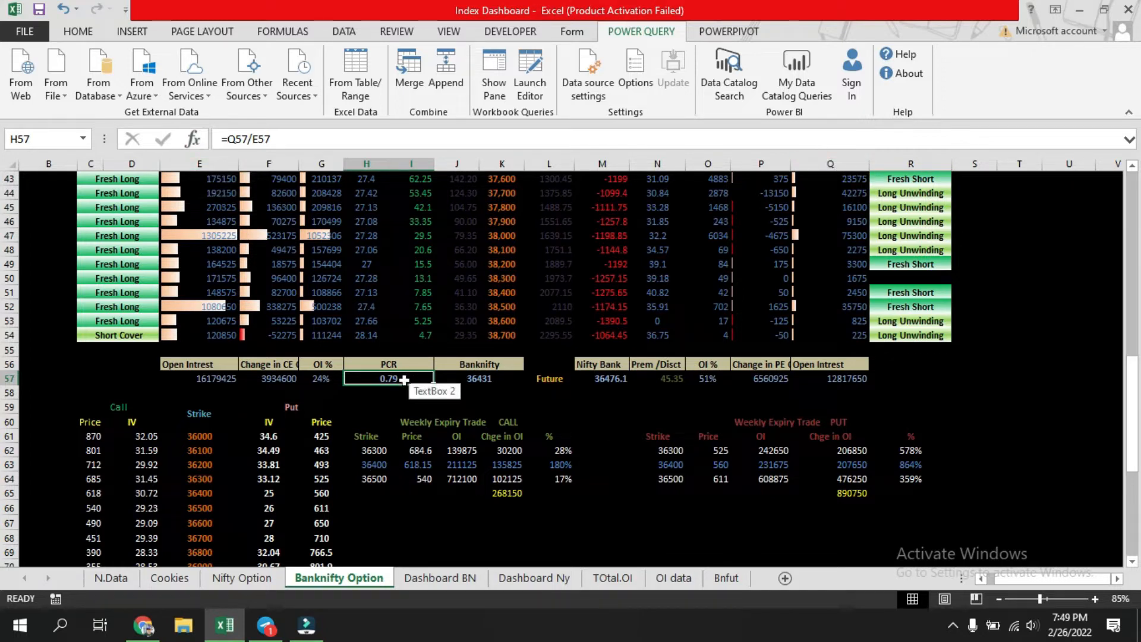
left_click(487, 379)
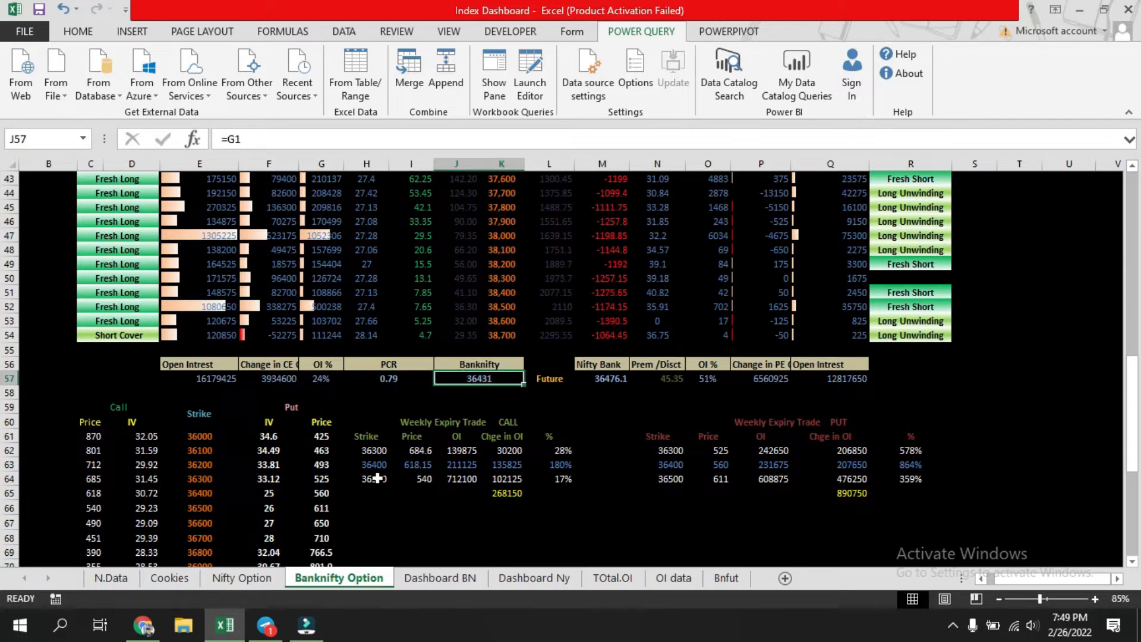
scroll(376, 478, "up", 14)
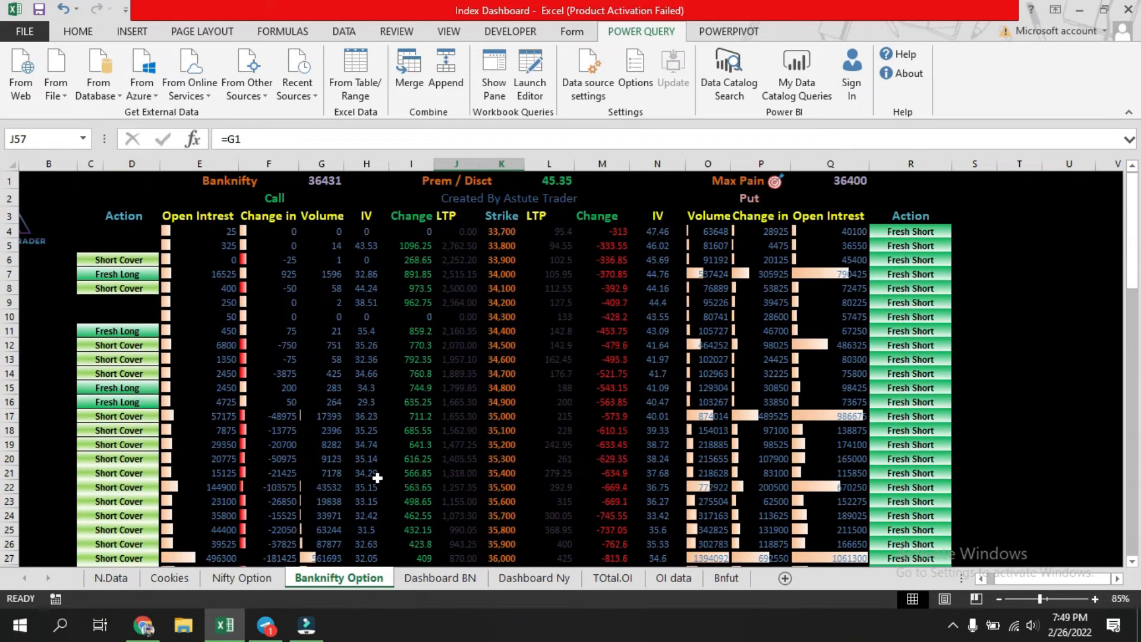
left_click(316, 181)
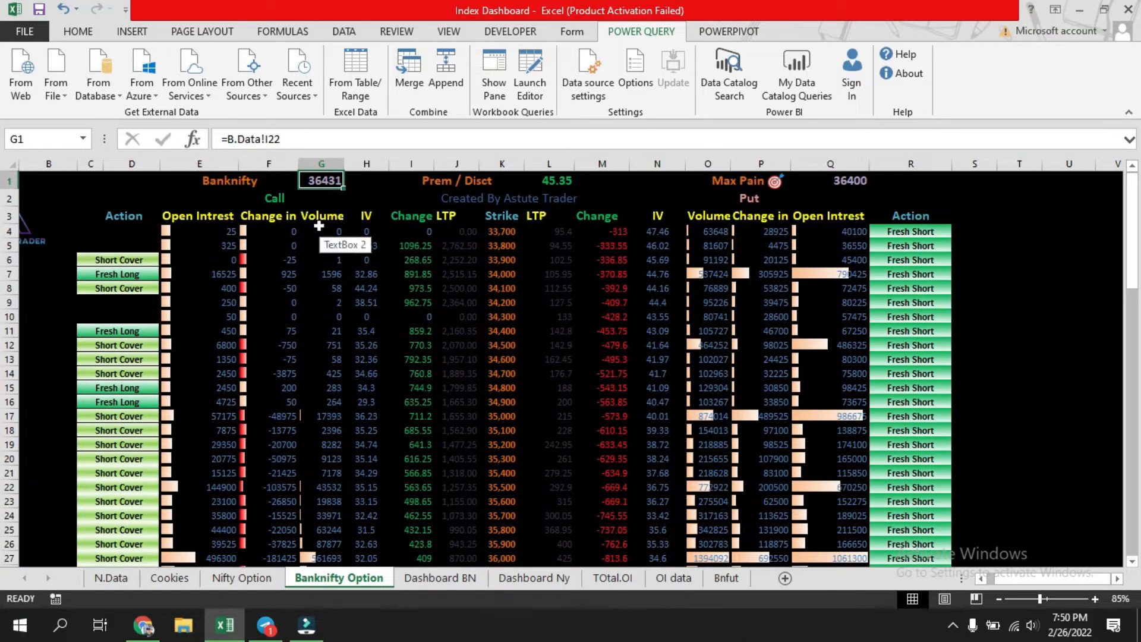
left_click(1010, 182)
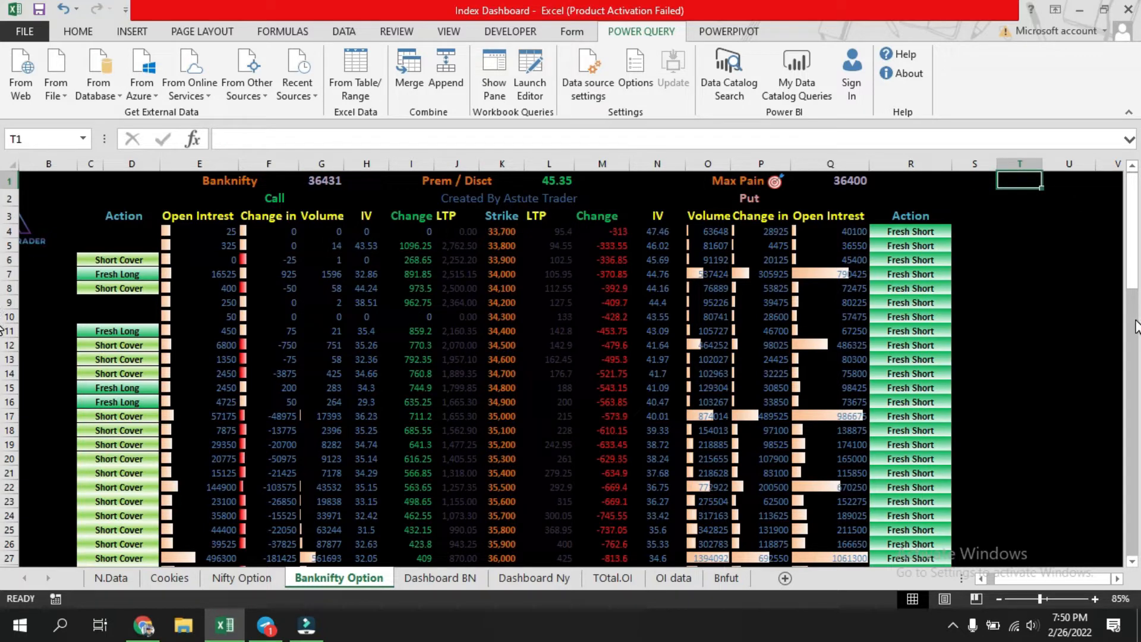
type("=")
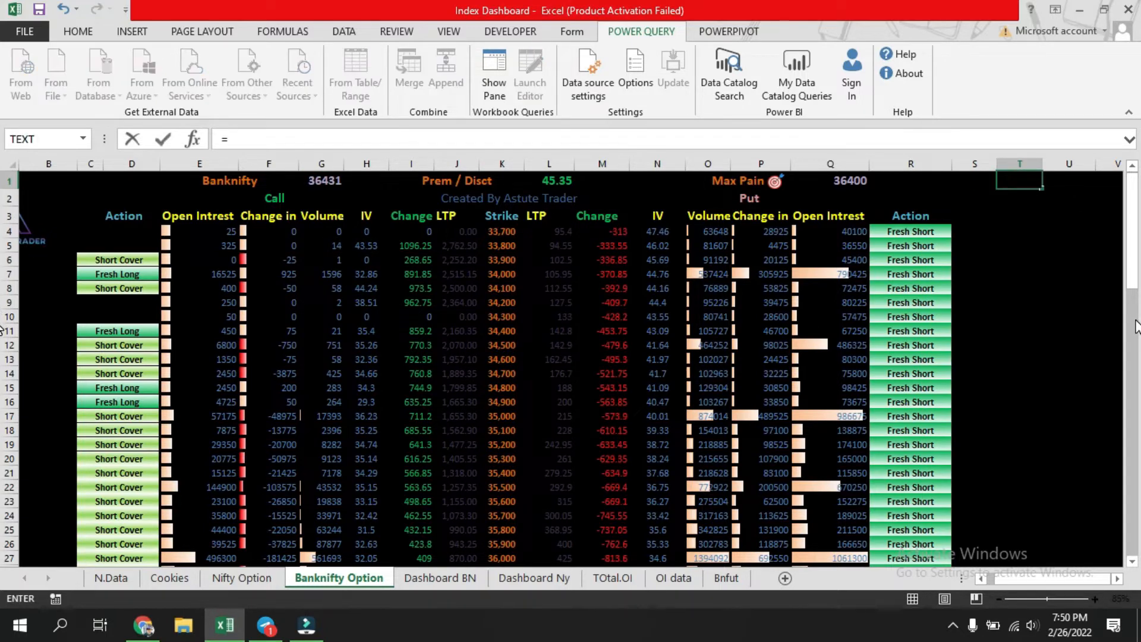
left_click(1036, 249)
key("Escape")
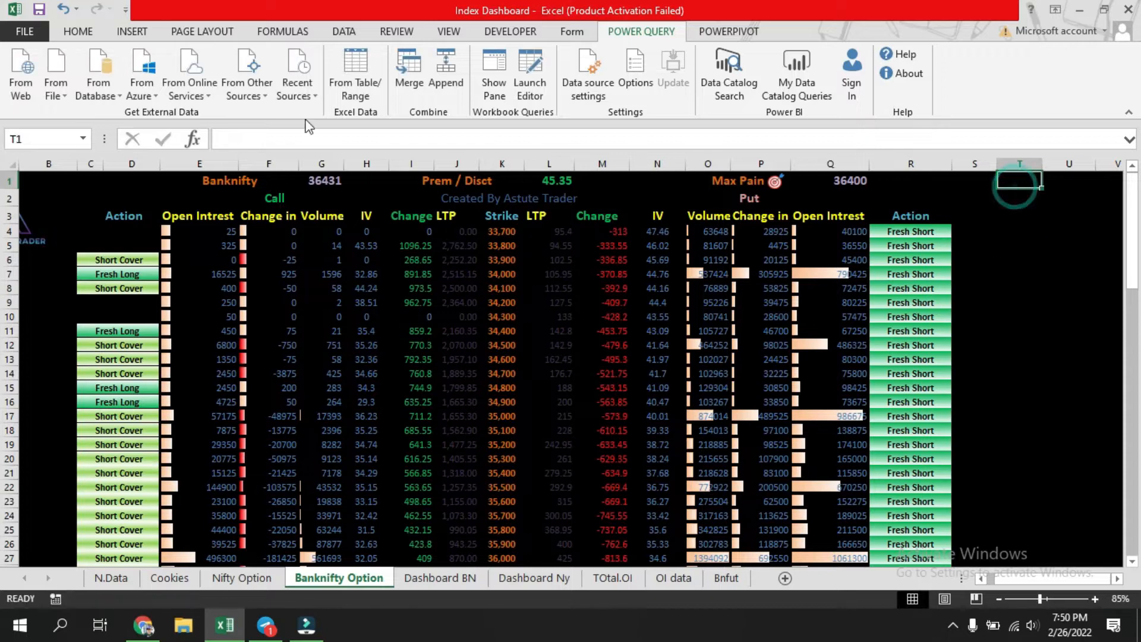
Set the font colour of cell T1 to white so entries show on the black background
left_click(88, 37)
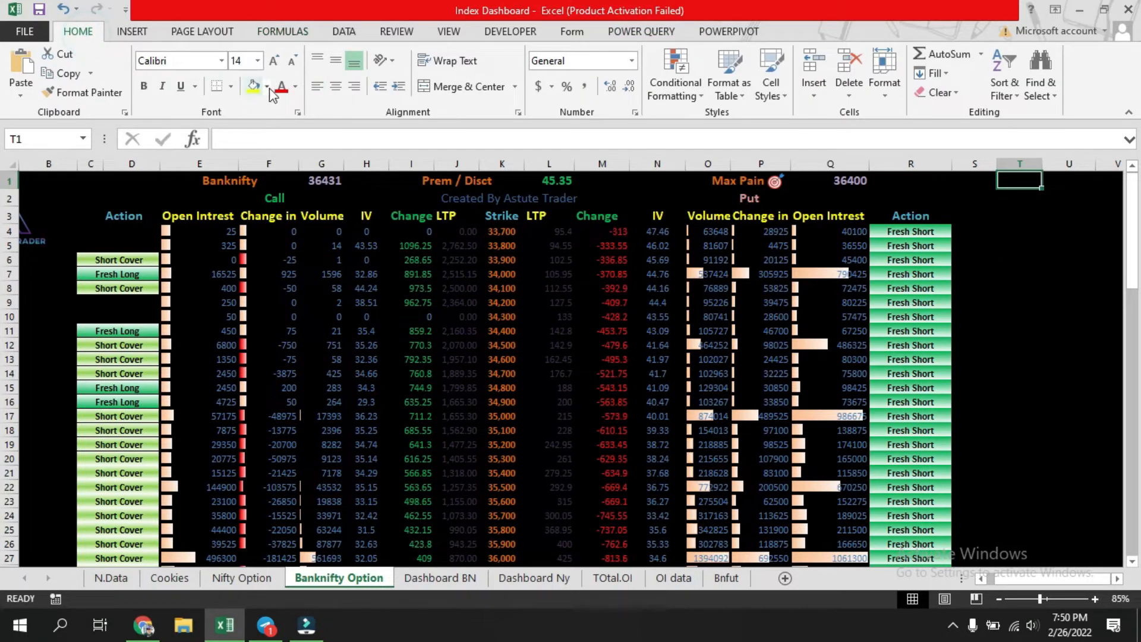
left_click(293, 88)
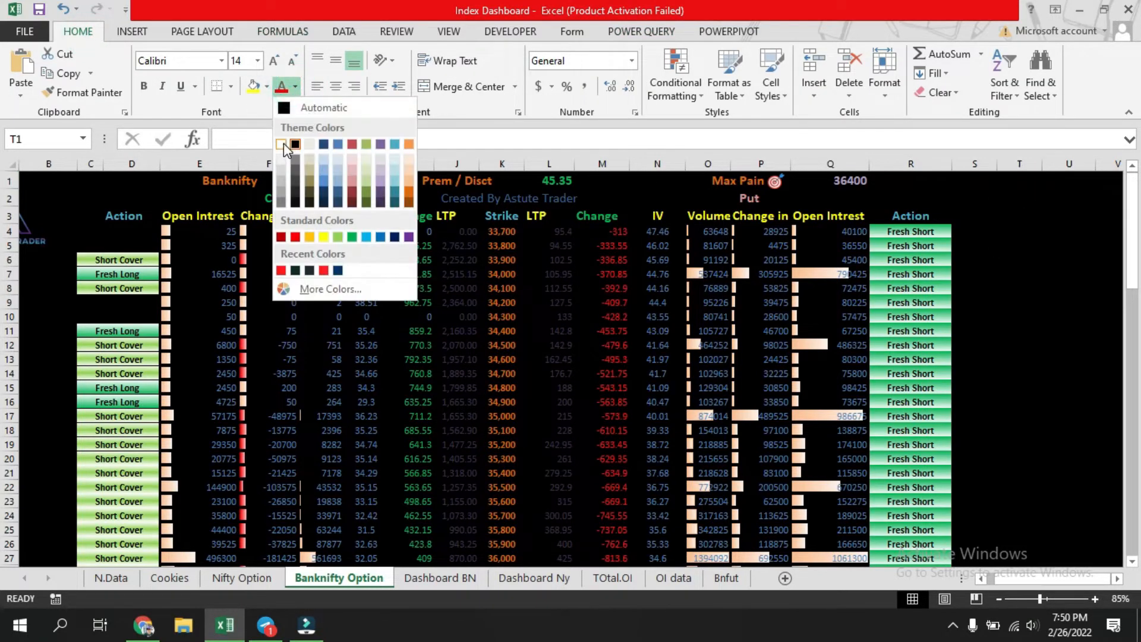
left_click(1057, 332)
left_click(1018, 180)
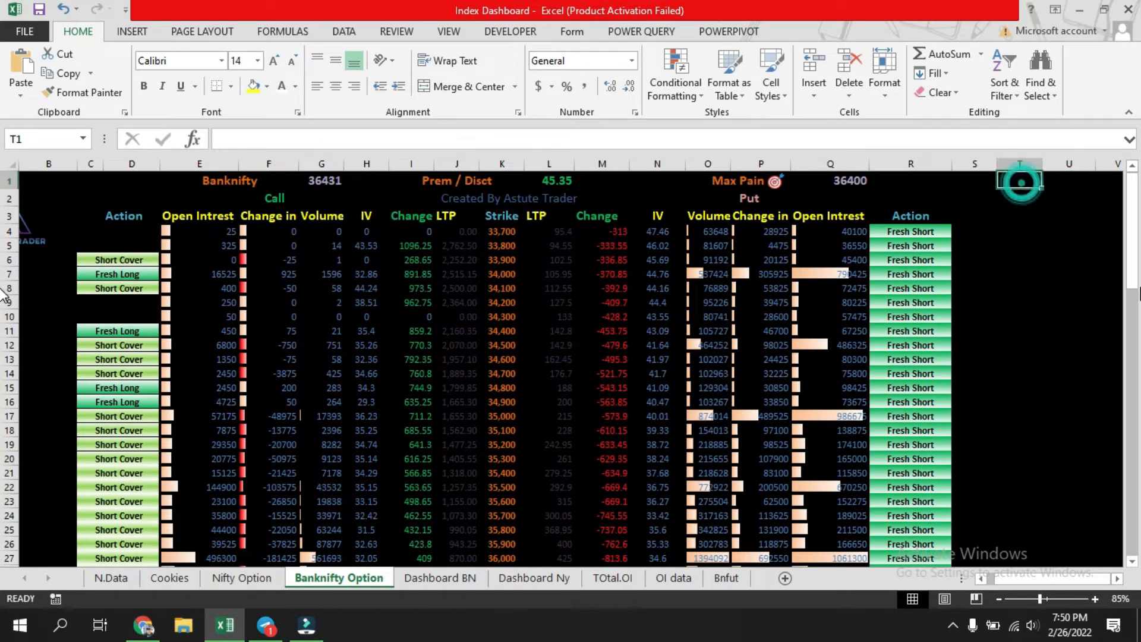
Link cell T1 to the underlying value with =N.Data!I24 as a demonstration, and clear the cell again
type("=")
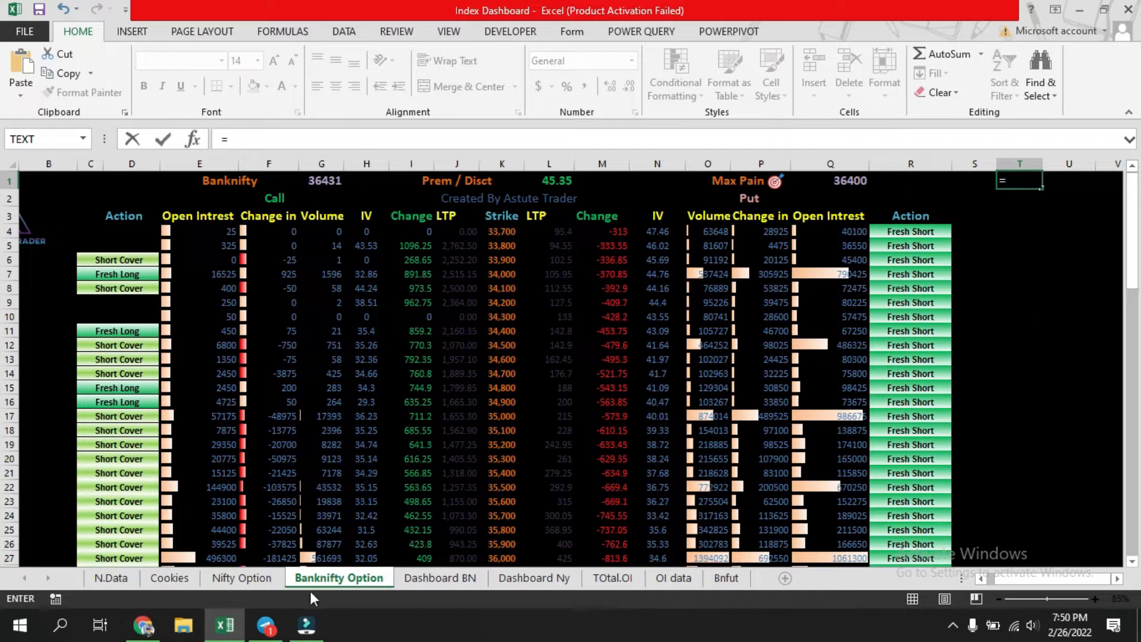
left_click(104, 583)
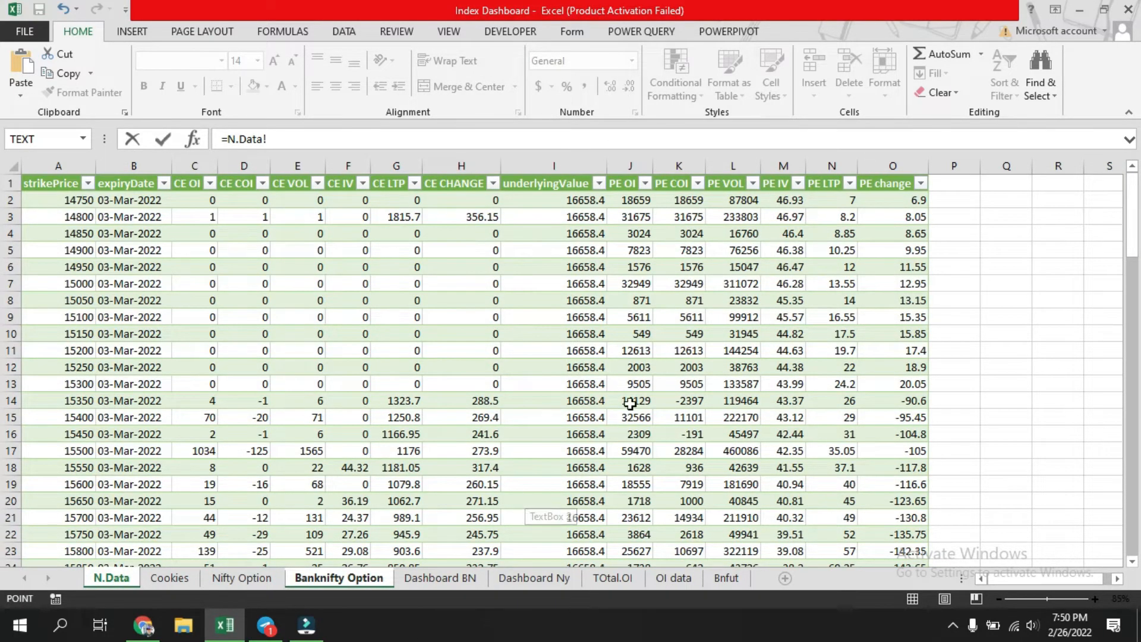
scroll(590, 403, "down", 5)
left_click(566, 315)
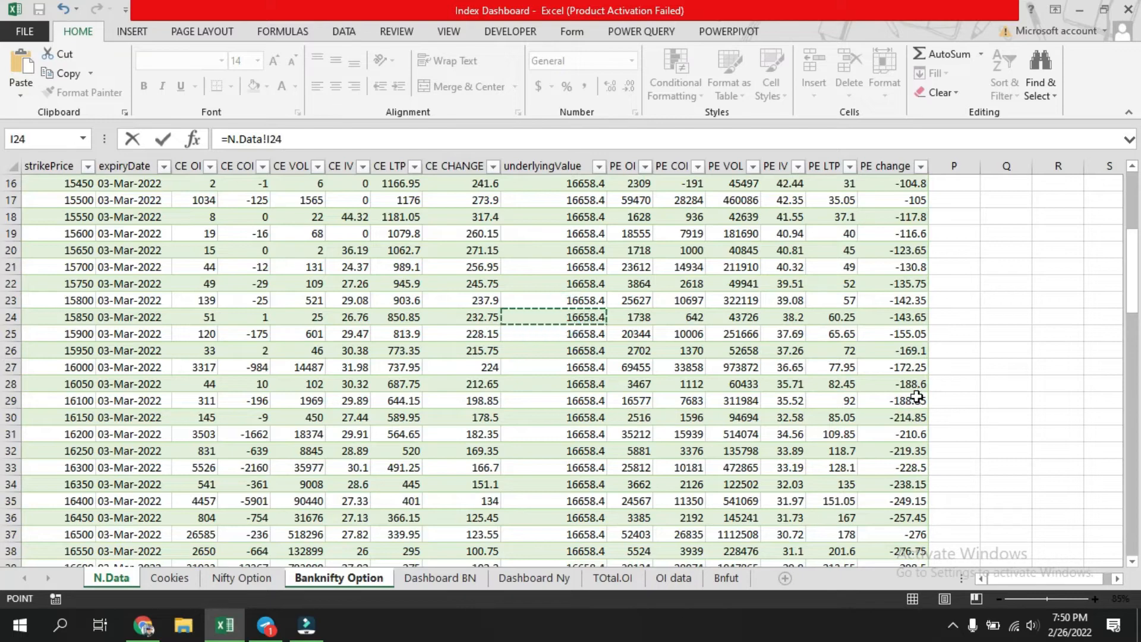
key("Return")
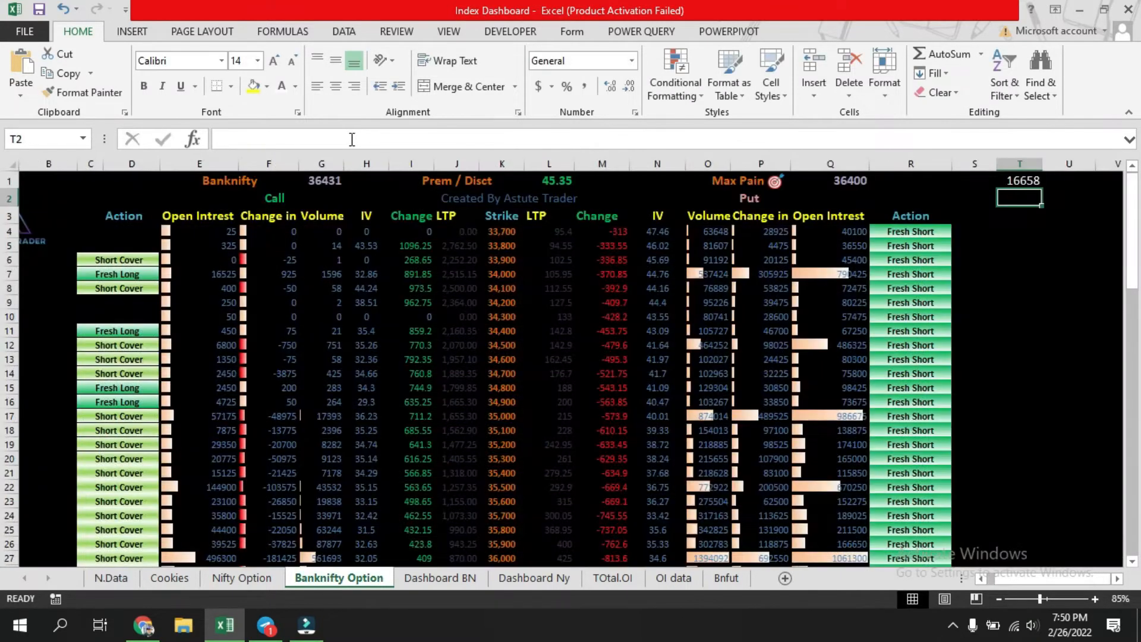
left_click(1020, 181)
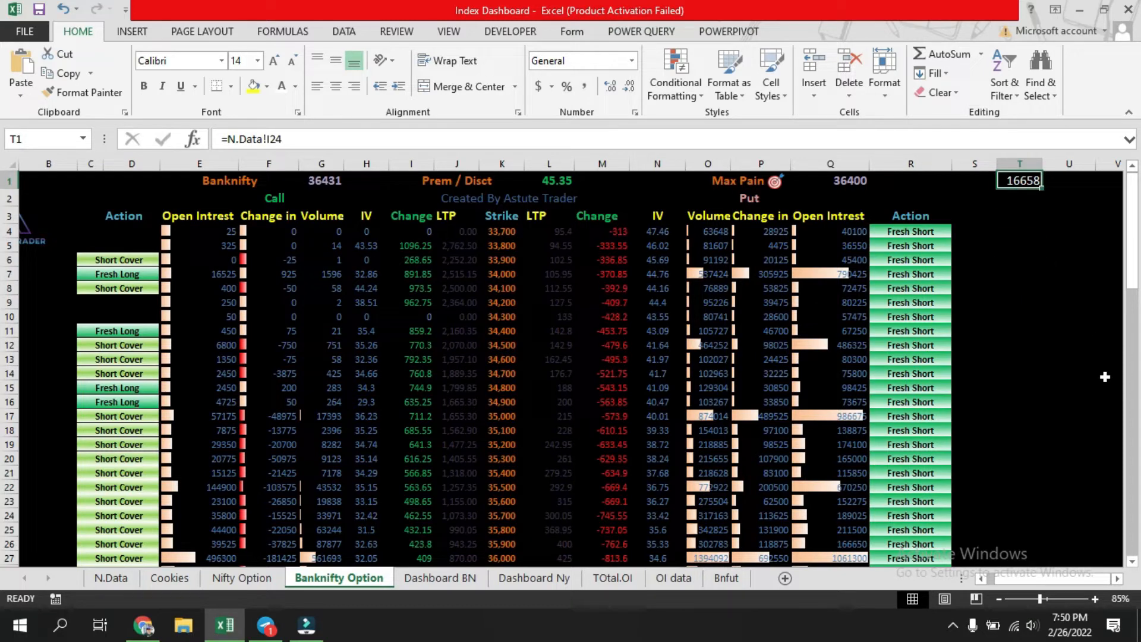
key("Delete")
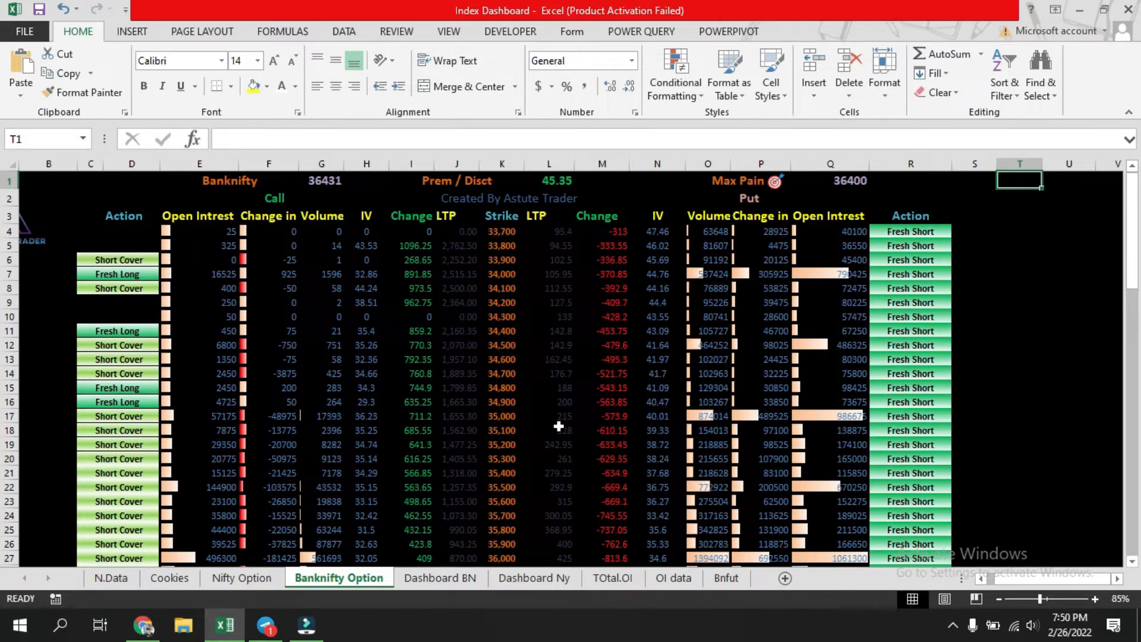
Check the Nifty Bank future formula in M57 and unhide the Idx fut sheet it refers to
scroll(654, 349, "down", 9)
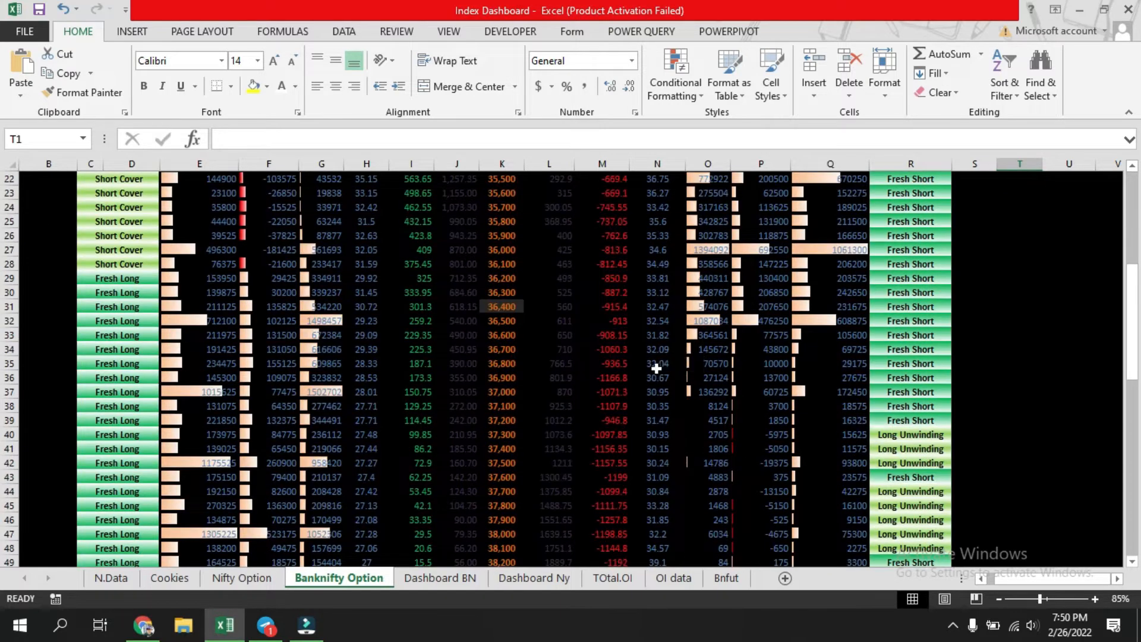
scroll(657, 369, "down", 5)
left_click(597, 379)
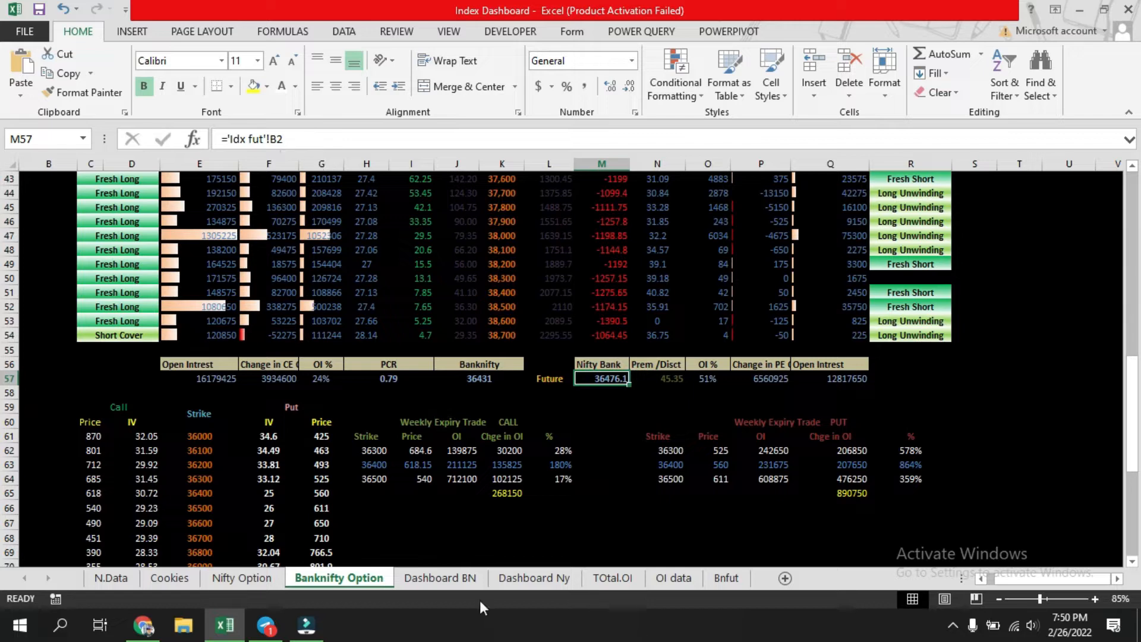
right_click(727, 578)
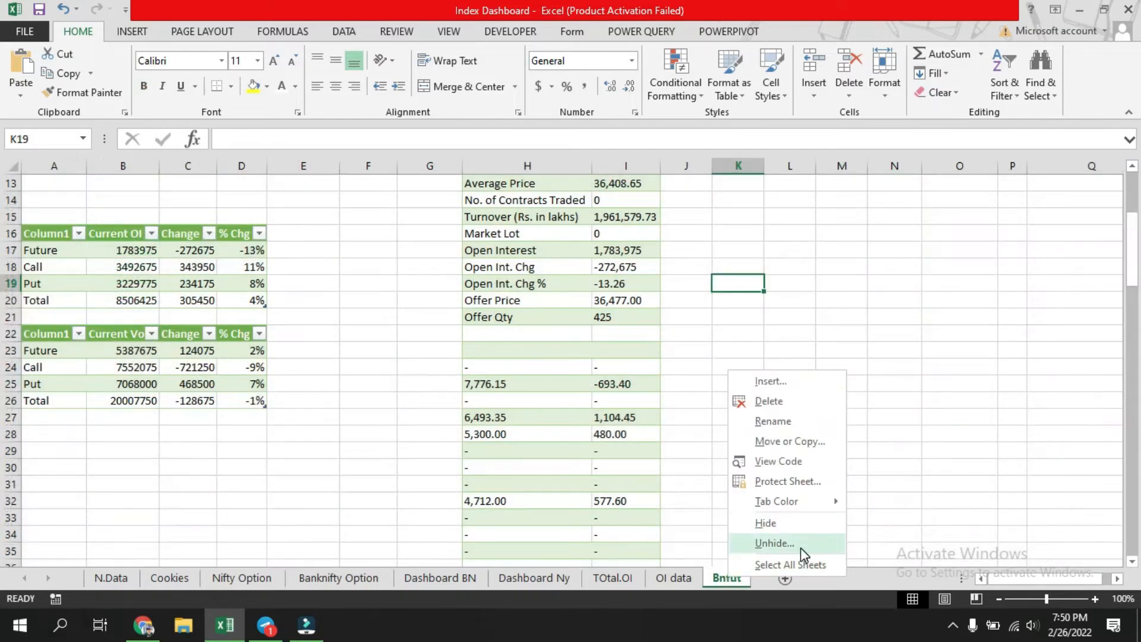
left_click(801, 543)
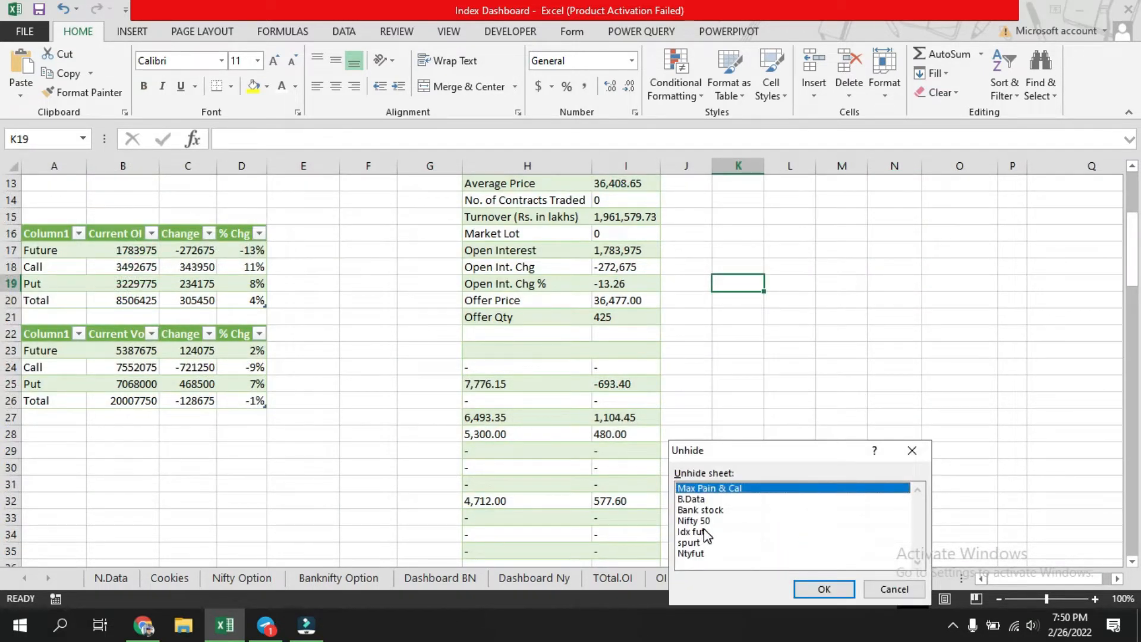
left_click(705, 531)
left_click(823, 589)
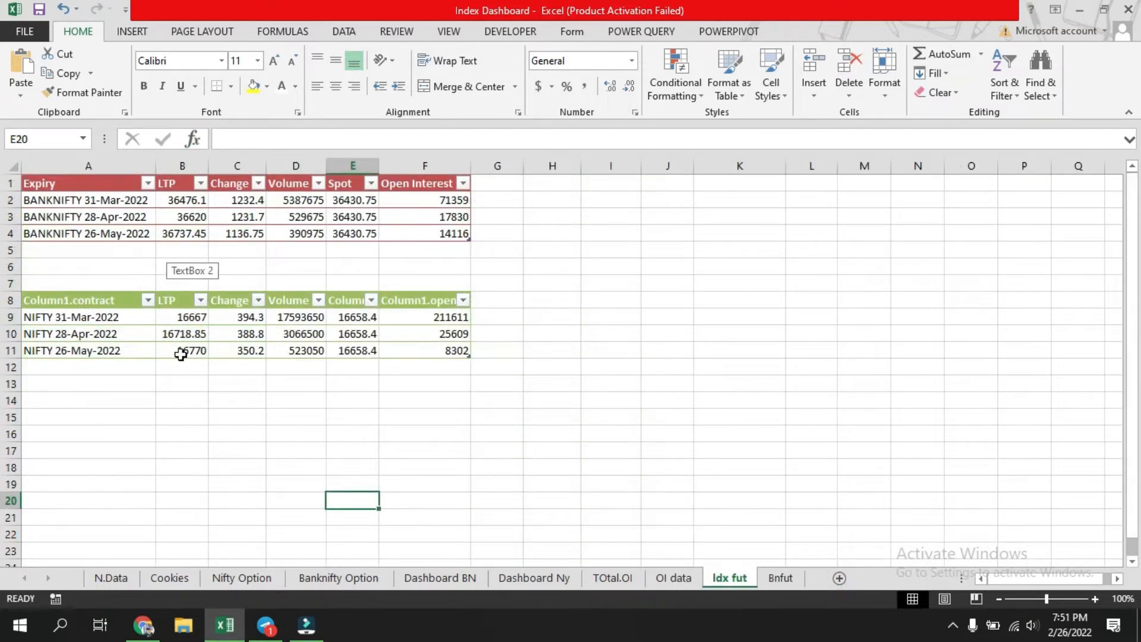
Compare the LTP column on the Idx fut sheet with the Banknifty Option future price reference in M57
left_click(186, 415)
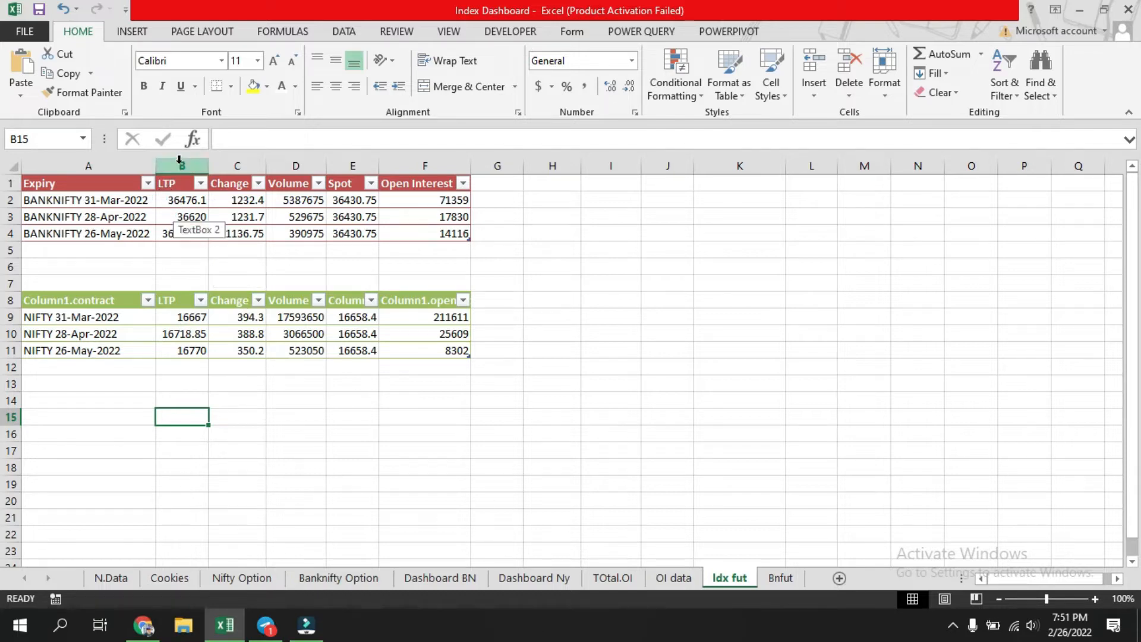
left_click(338, 578)
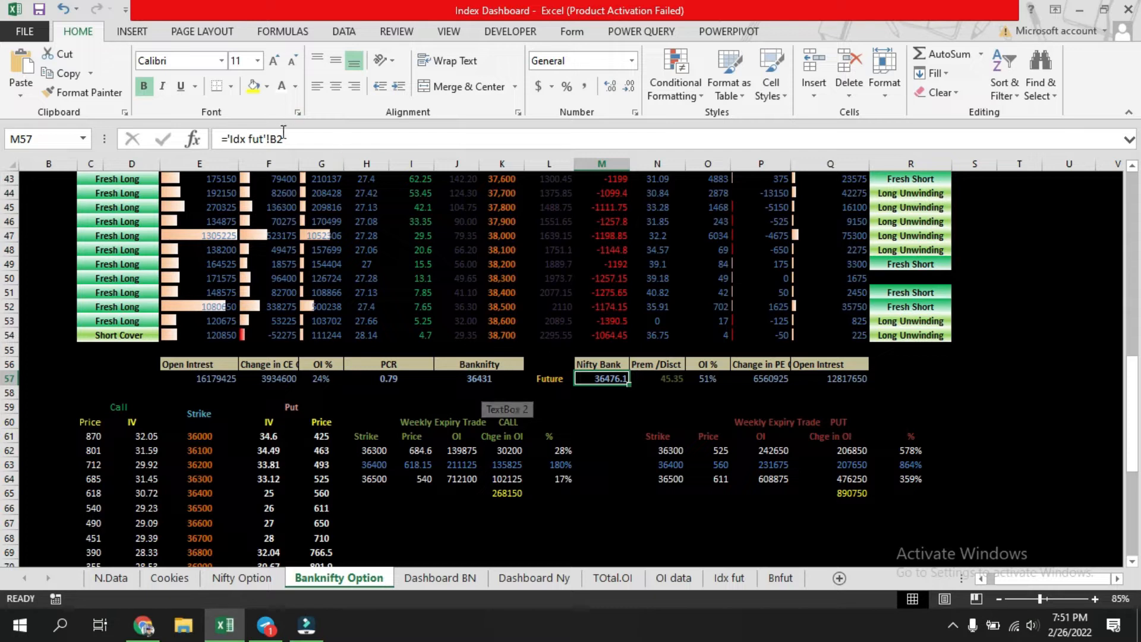
left_click(755, 521)
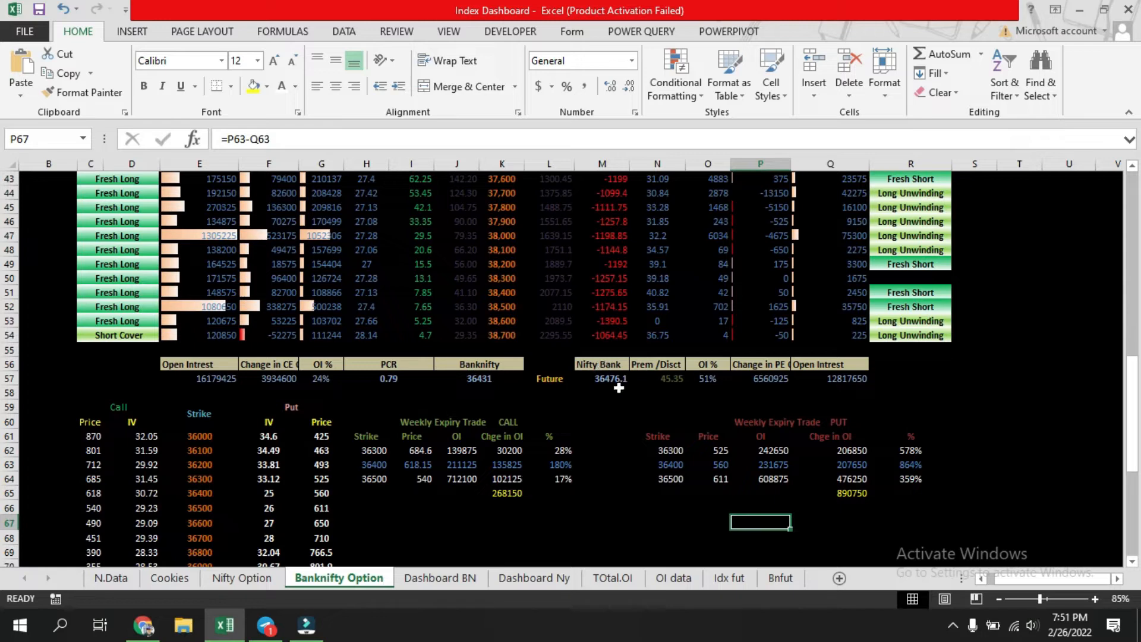
Check the Prem / Disct reference formula in L1 of the Banknifty Option header row
scroll(619, 387, "up", 14)
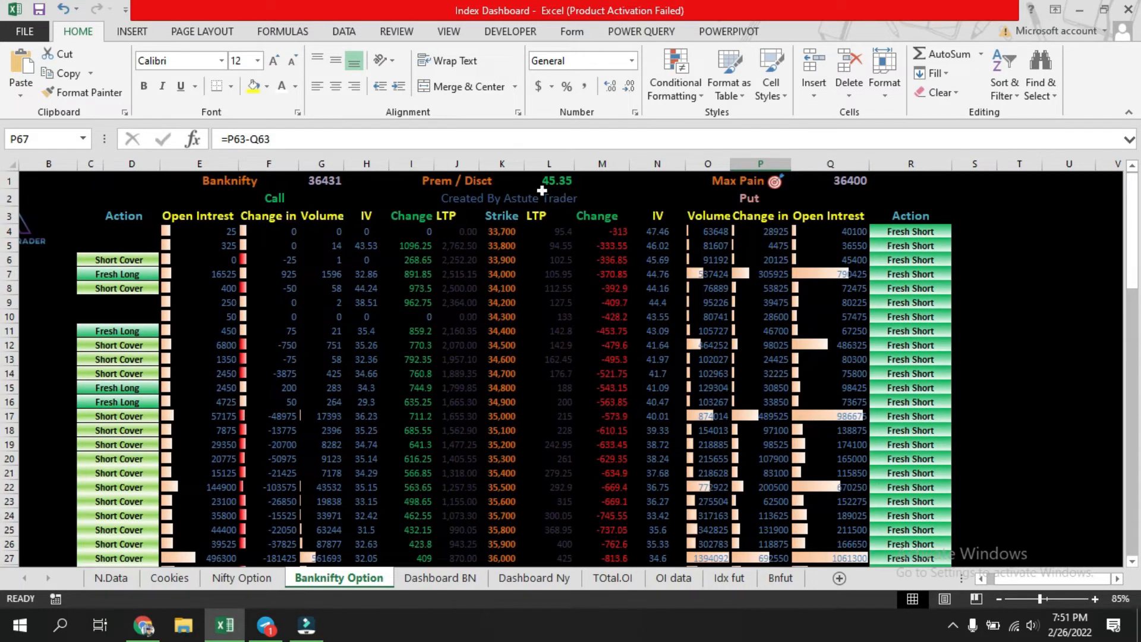
left_click(542, 185)
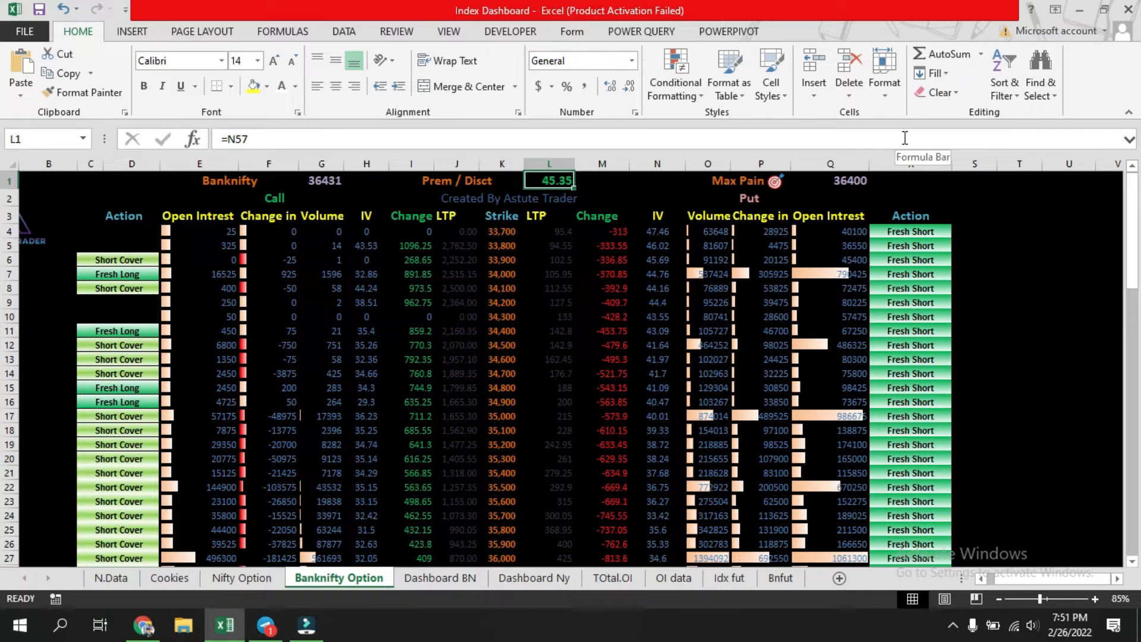
left_click(1092, 428)
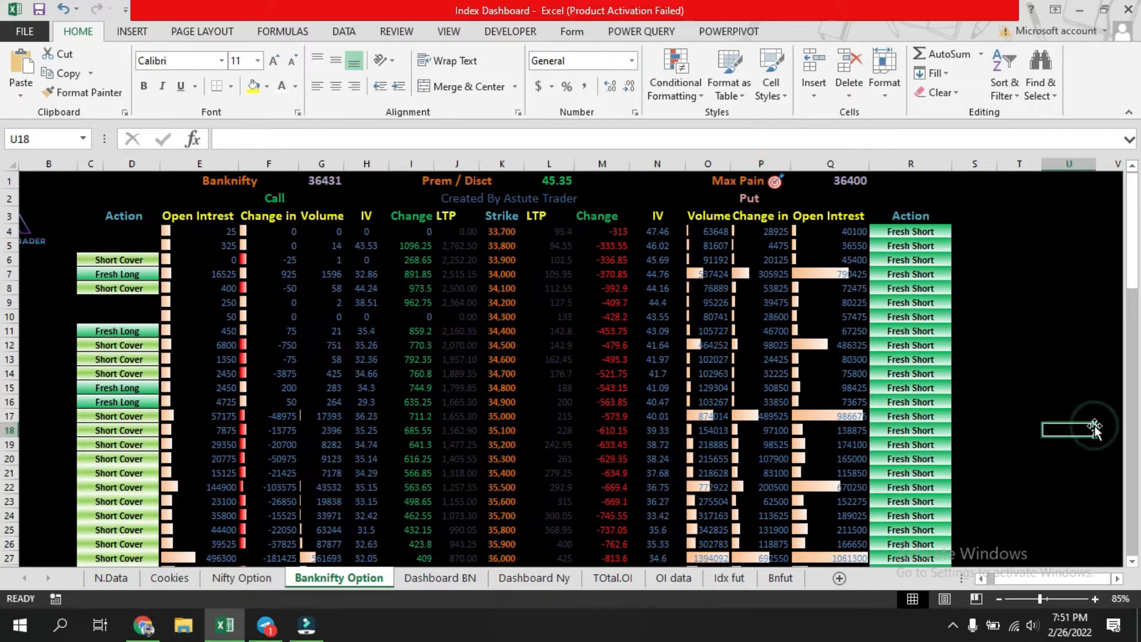
Check the put strike VLOOKUP in N63 of the Weekly Expiry Trade section against the Strike column K4:K54
scroll(696, 473, "down", 1)
scroll(696, 473, "down", 14)
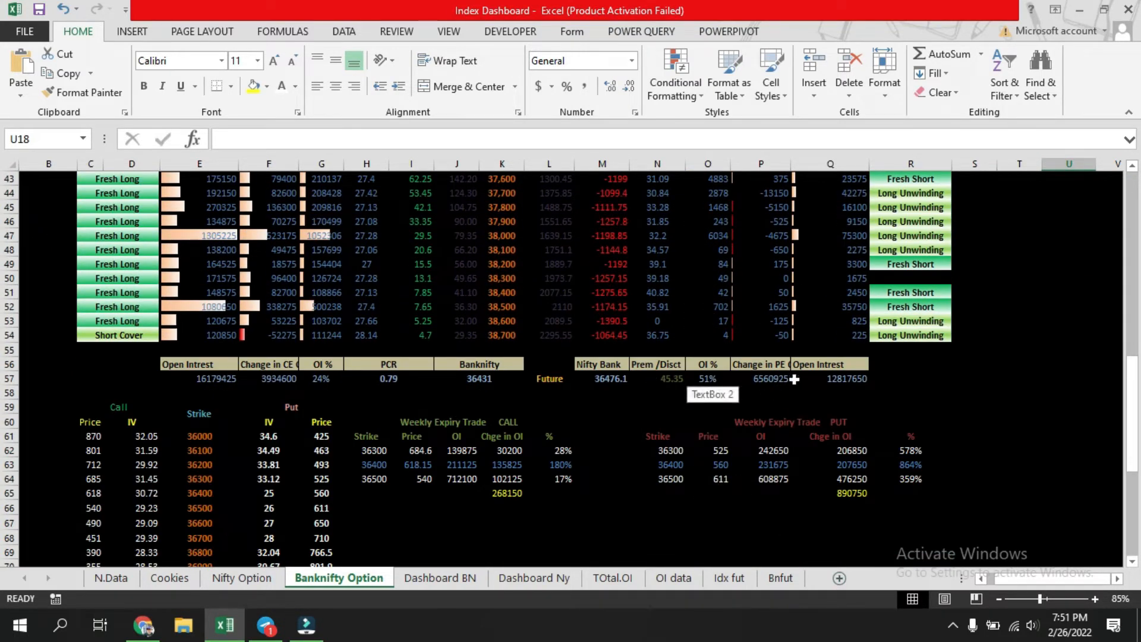
scroll(906, 392, "down", 2)
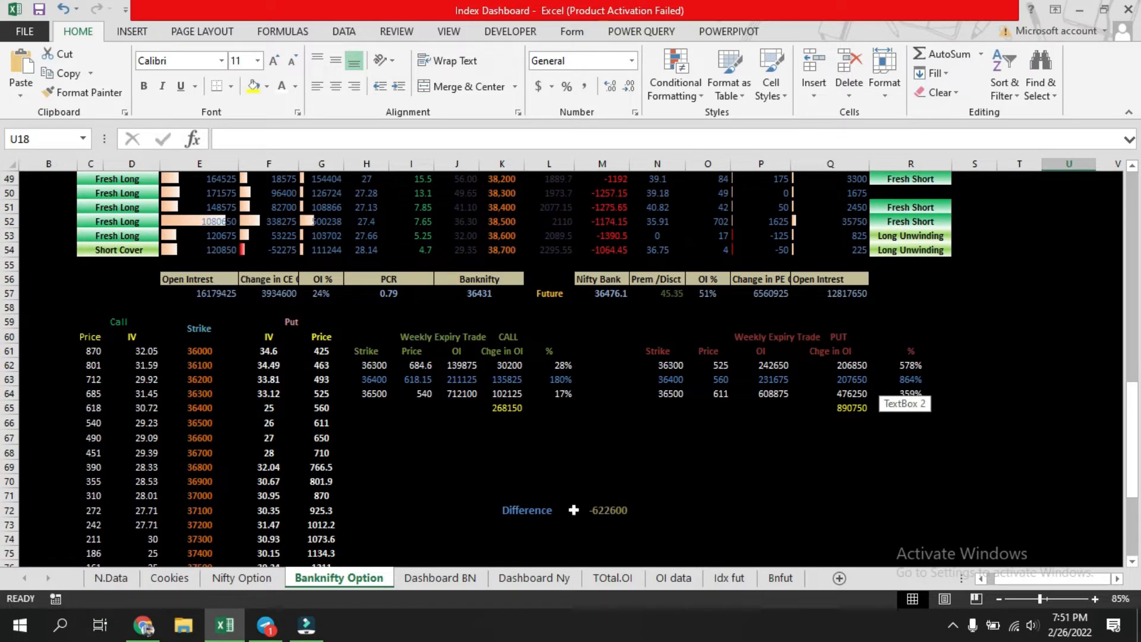
scroll(660, 451, "down", 1)
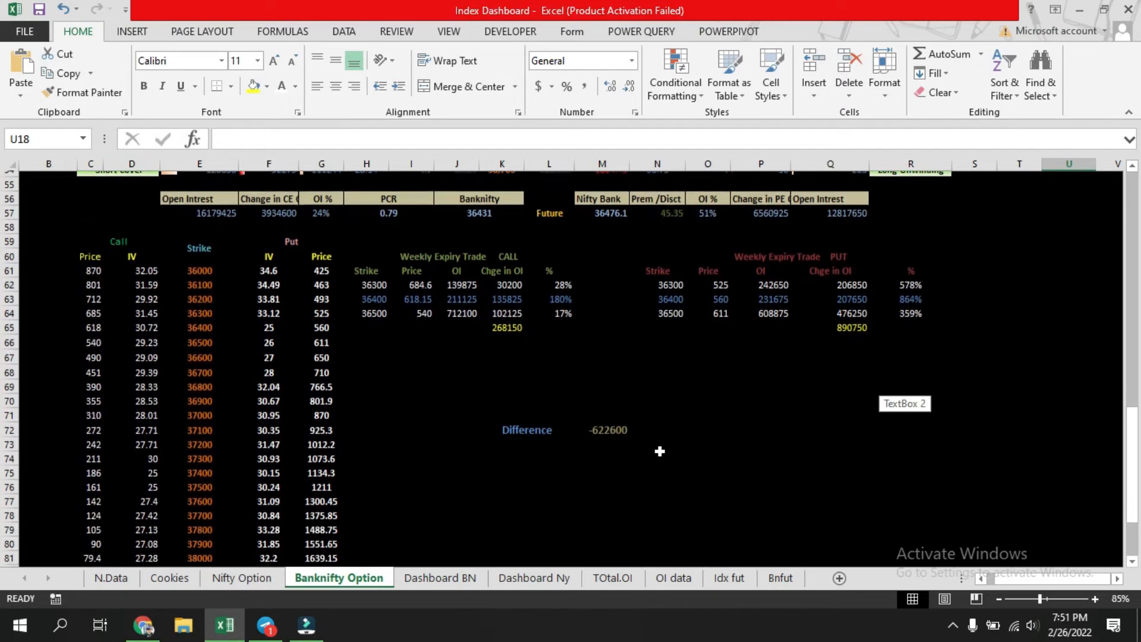
scroll(660, 451, "up", 1)
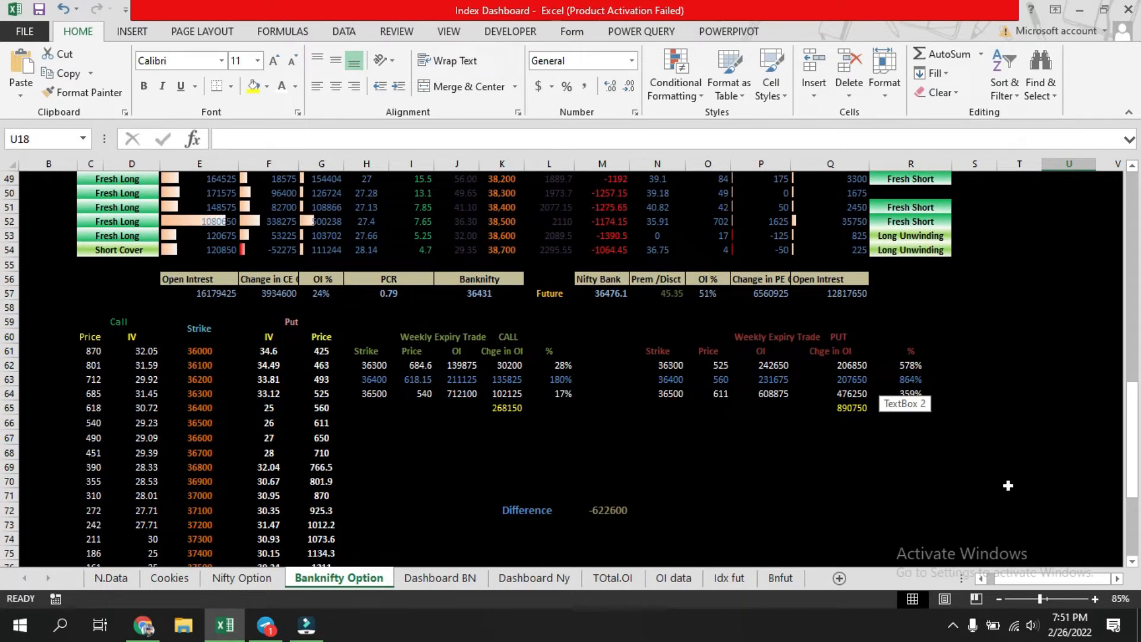
left_click(661, 378)
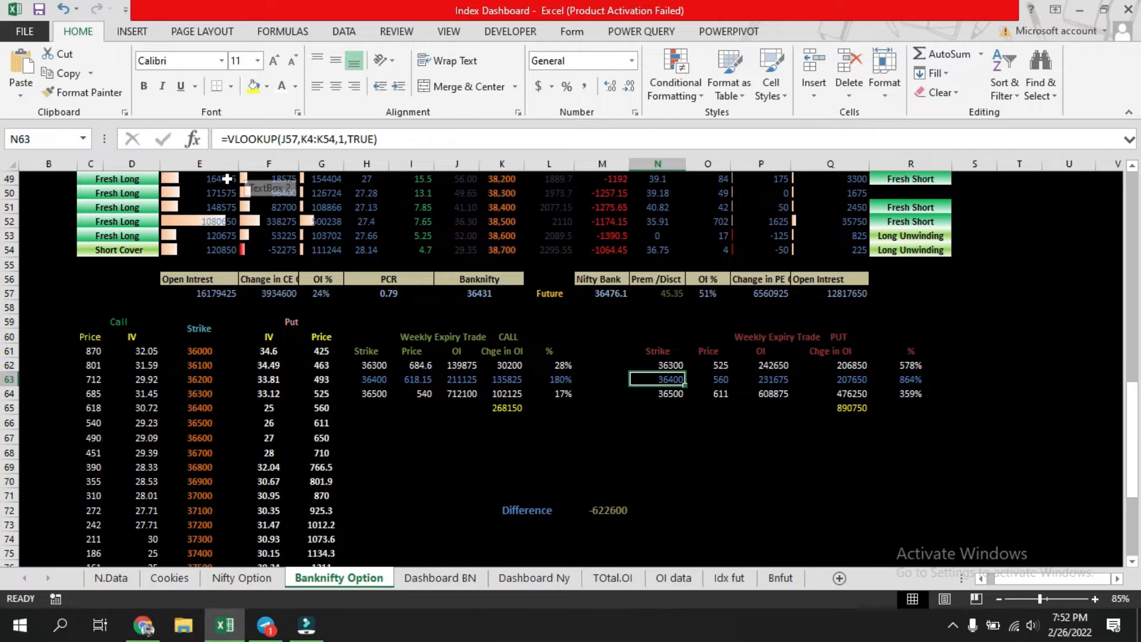
scroll(227, 183, "up", 10)
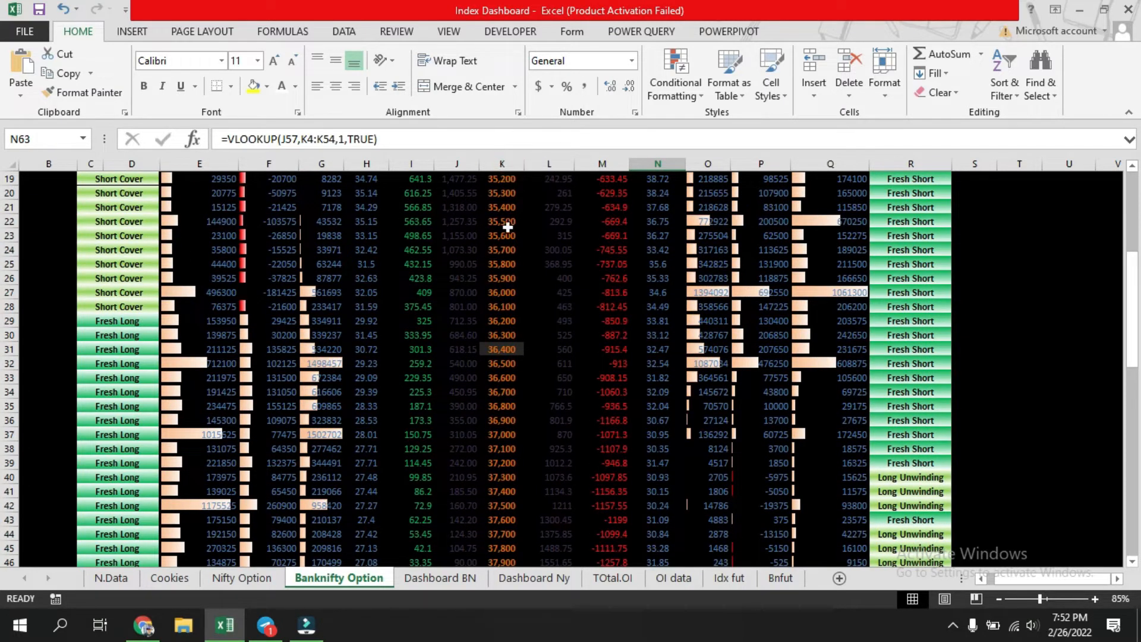
scroll(519, 423, "down", 7)
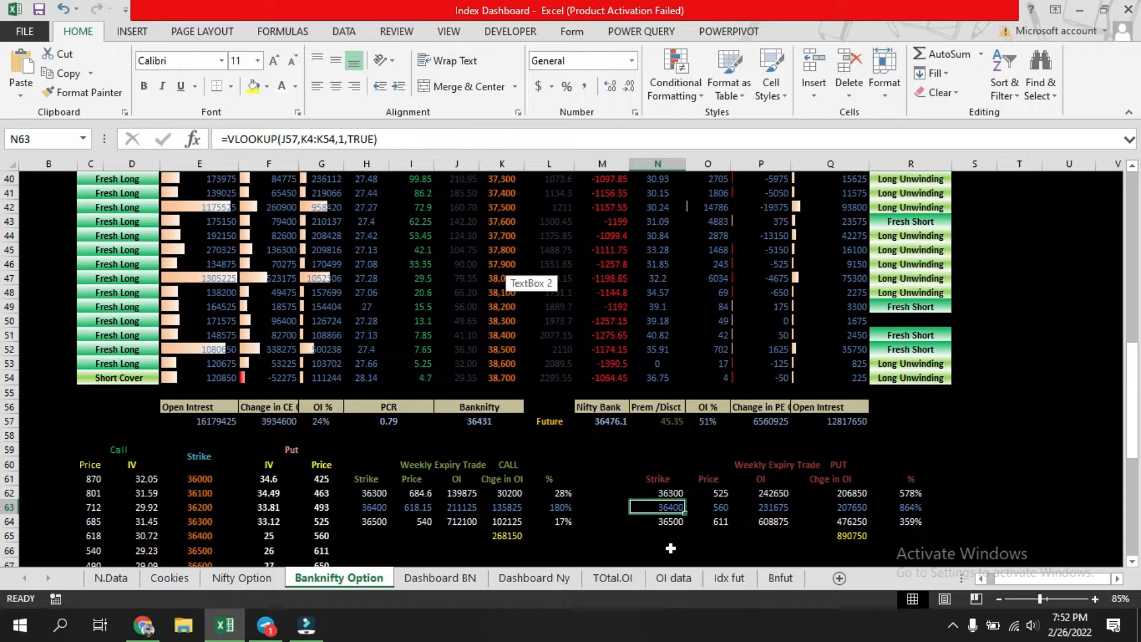
Check the neighbouring put strikes in N62 and N64 of the Weekly Expiry Trade table
left_click(661, 491)
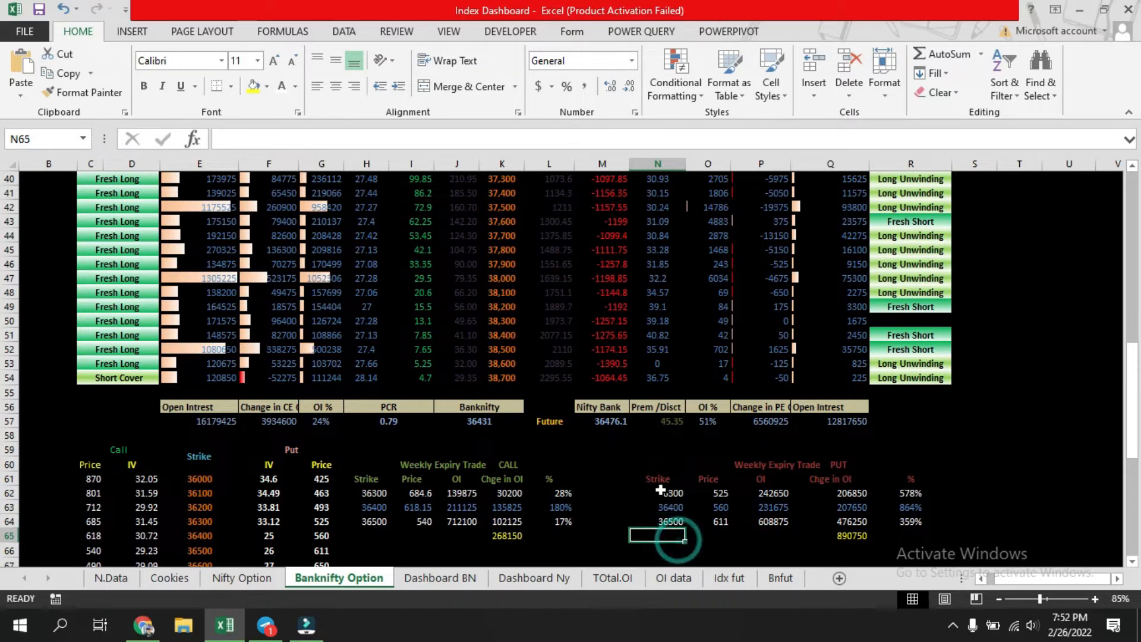
left_click(661, 522)
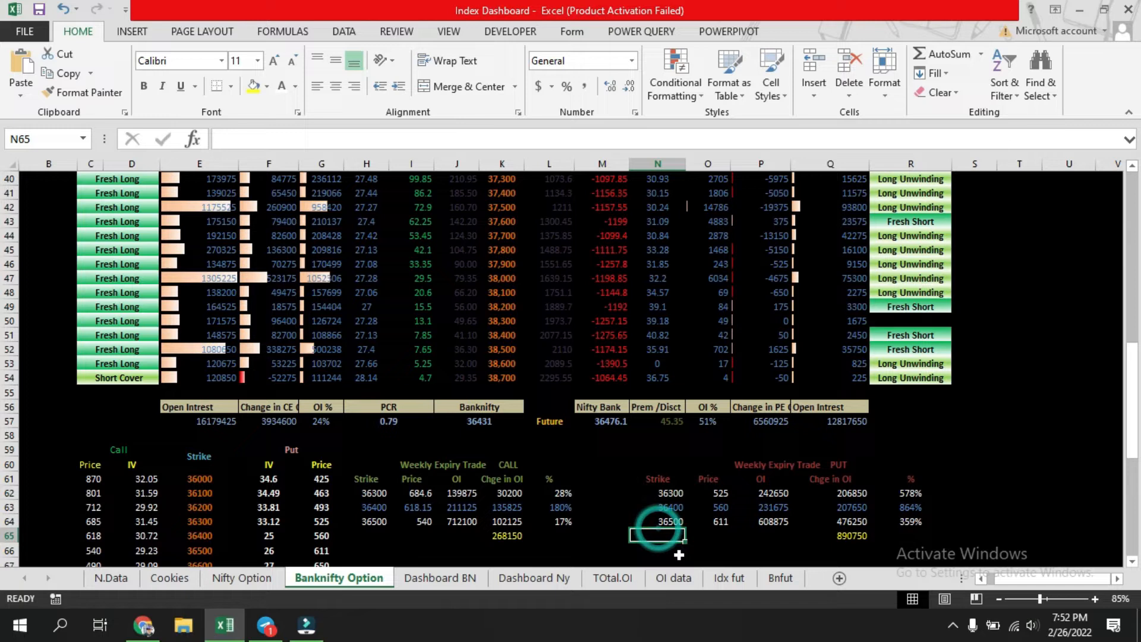
left_click(670, 522)
left_click(708, 552)
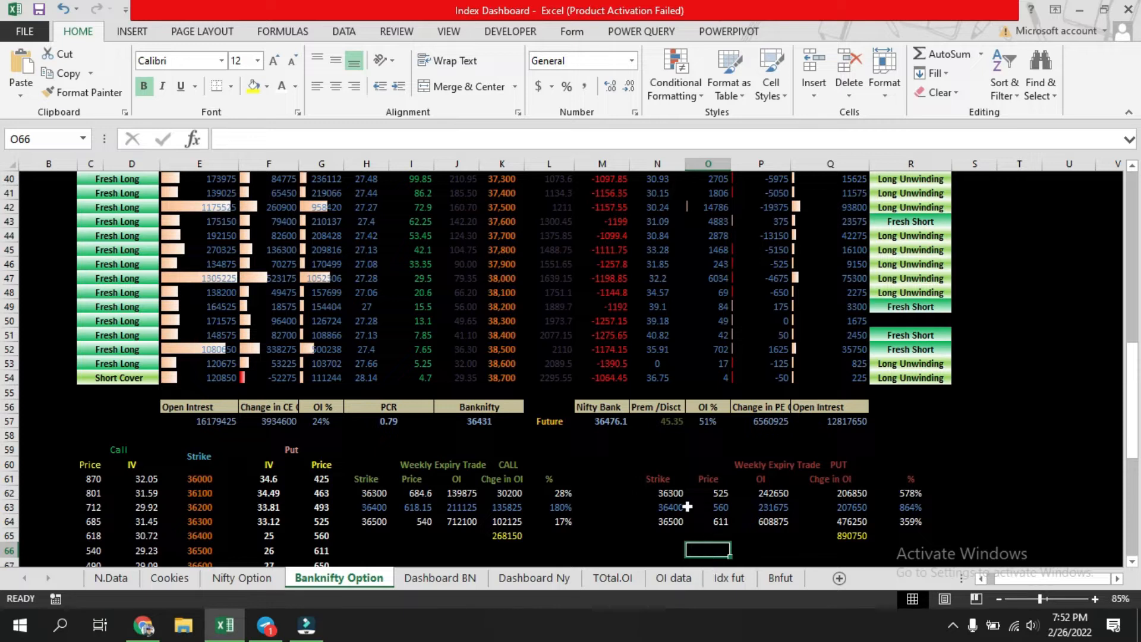
Trace the ranges of the put Price SUMIF in O63 through the Strike and LTP columns, leaving the formula unchanged
left_click(717, 508)
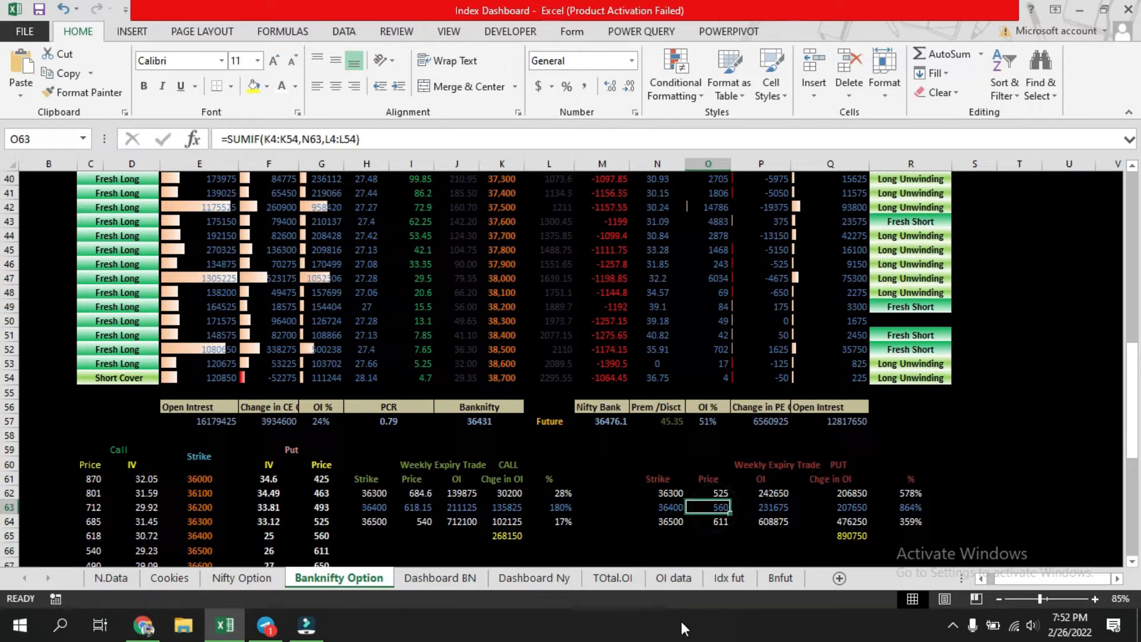
left_click(634, 139)
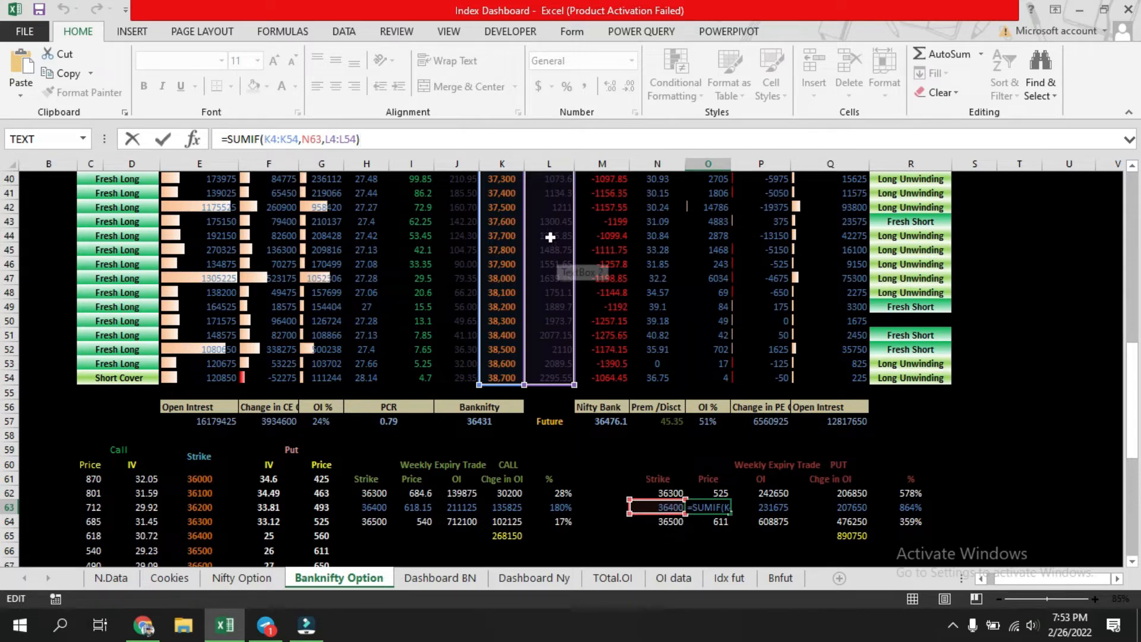
scroll(561, 342, "up", 7)
scroll(561, 345, "up", 6)
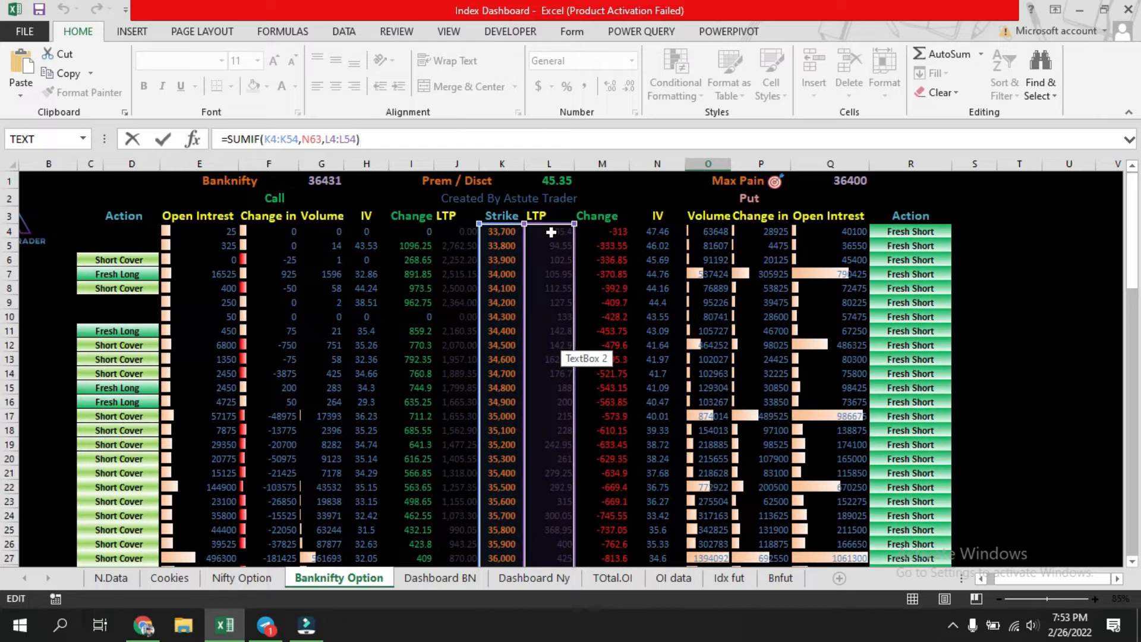
scroll(528, 477, "down", 12)
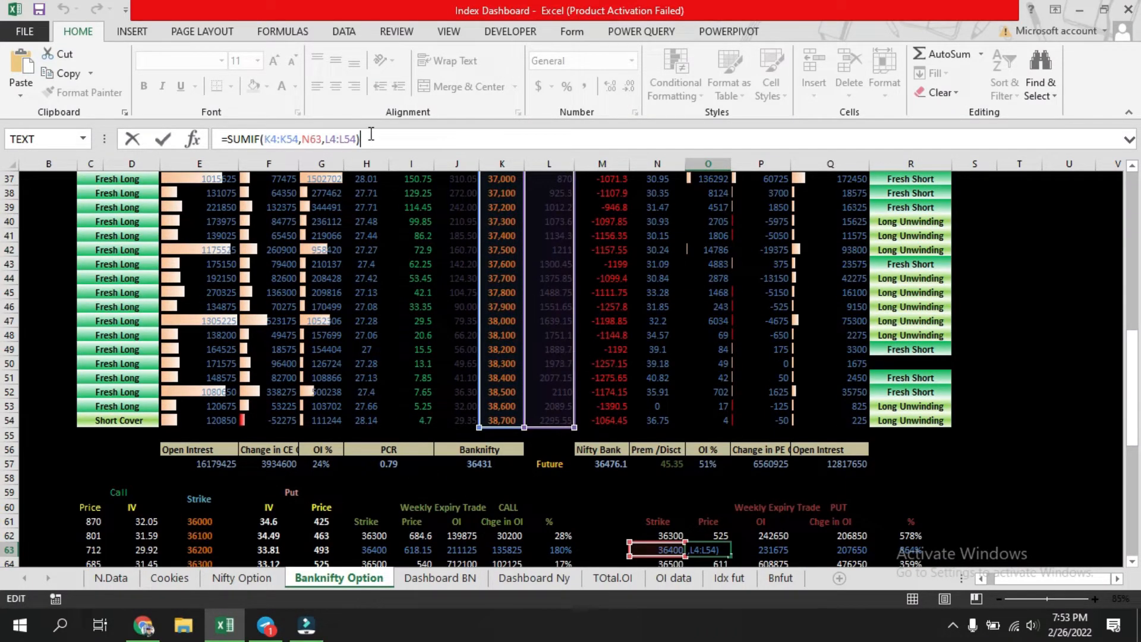
left_click(923, 488)
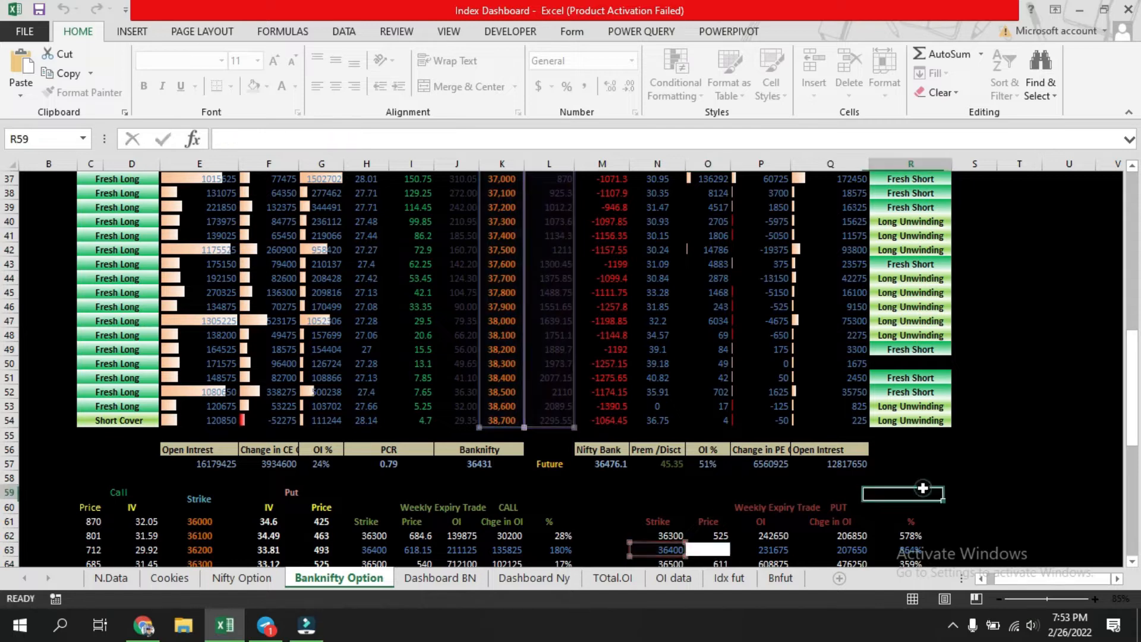
Check the put OI, change in OI and % formulas in P62:R62, plus the call Price formula in I62
scroll(727, 476, "down", 2)
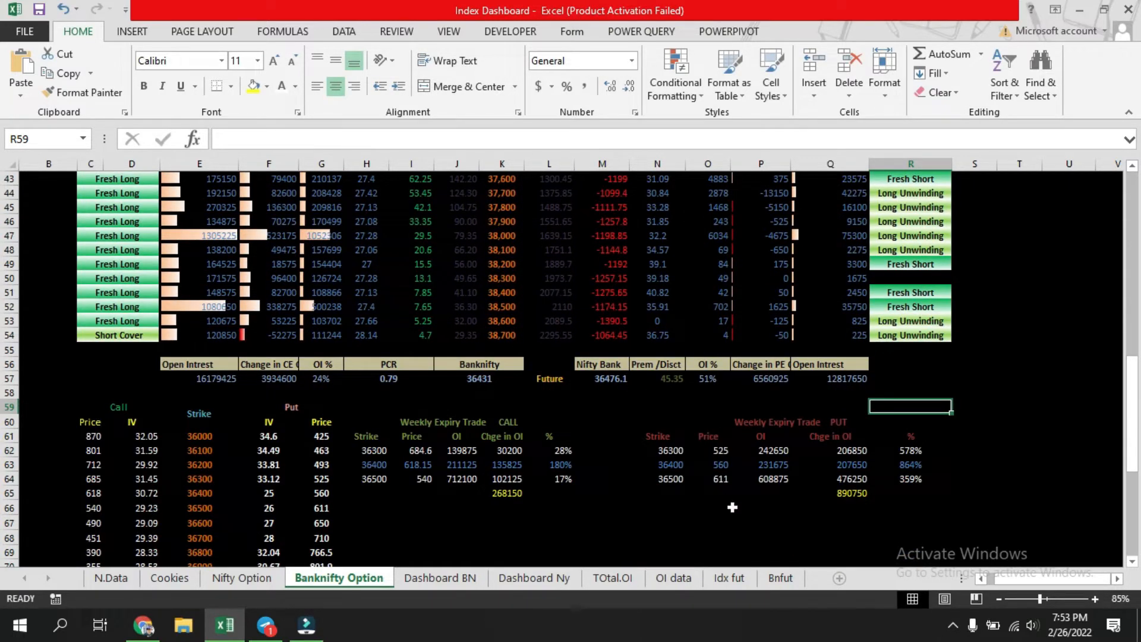
left_click(768, 453)
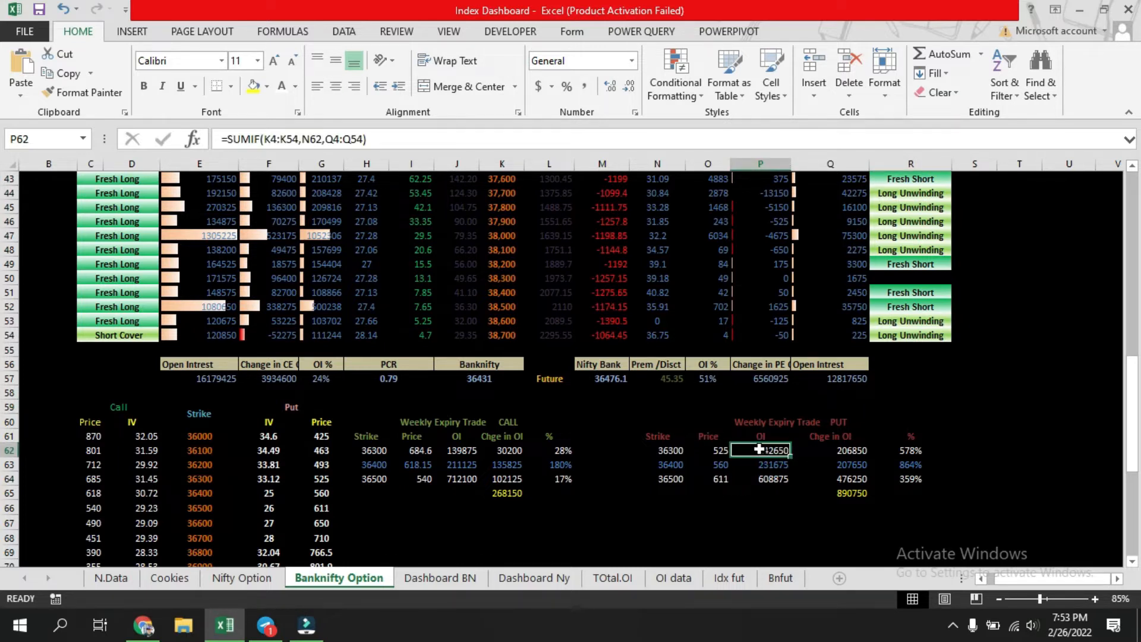
double_click(760, 450)
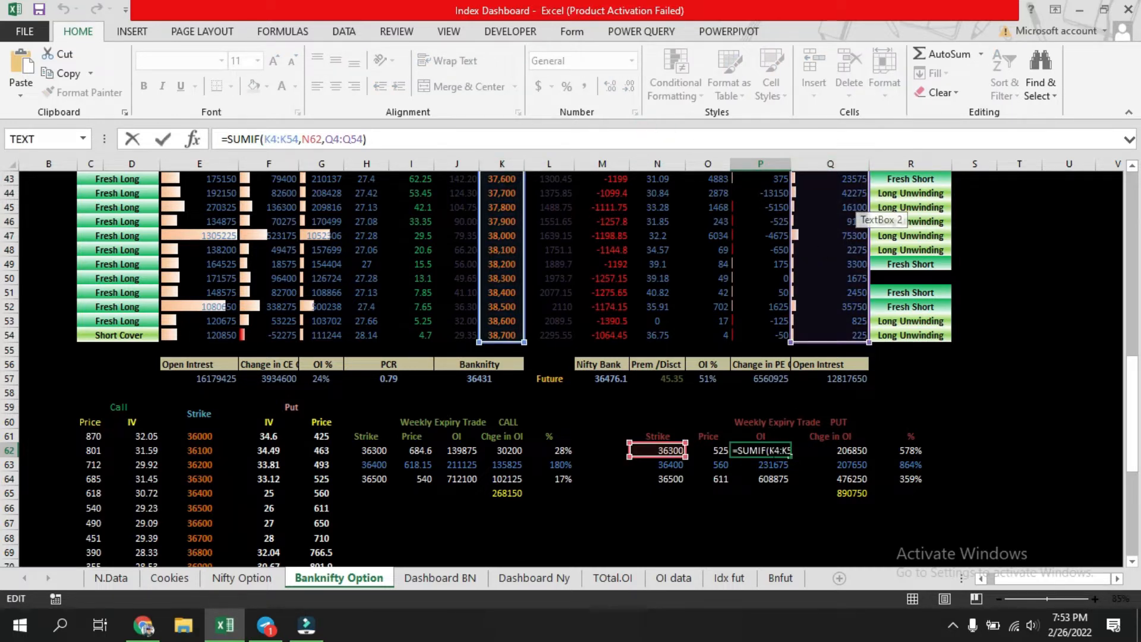
key("Escape")
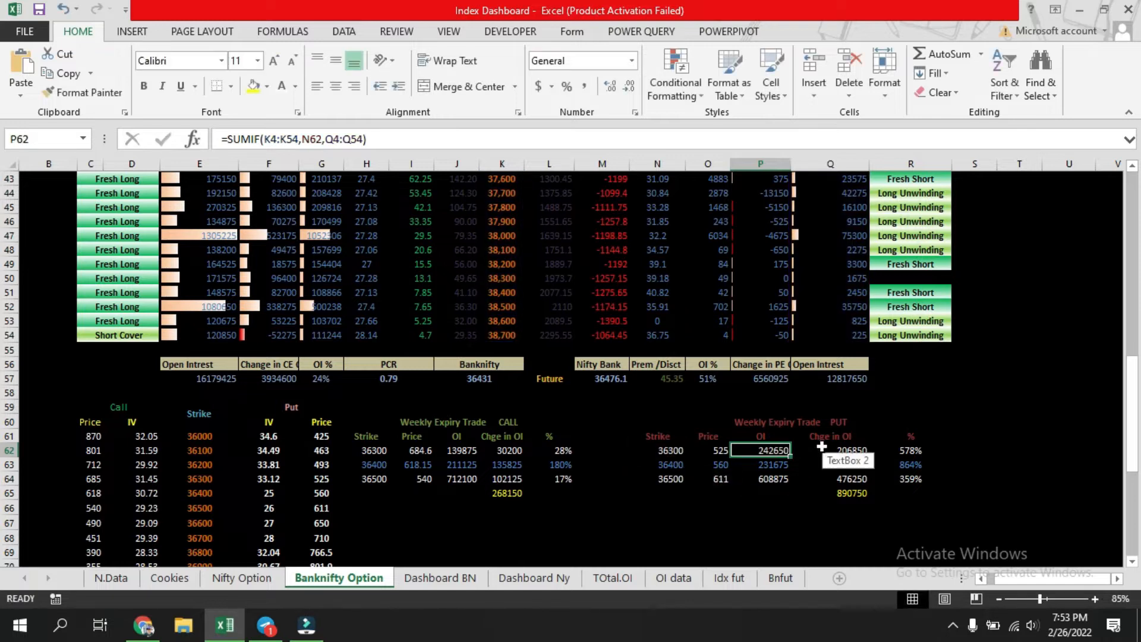
left_click(828, 450)
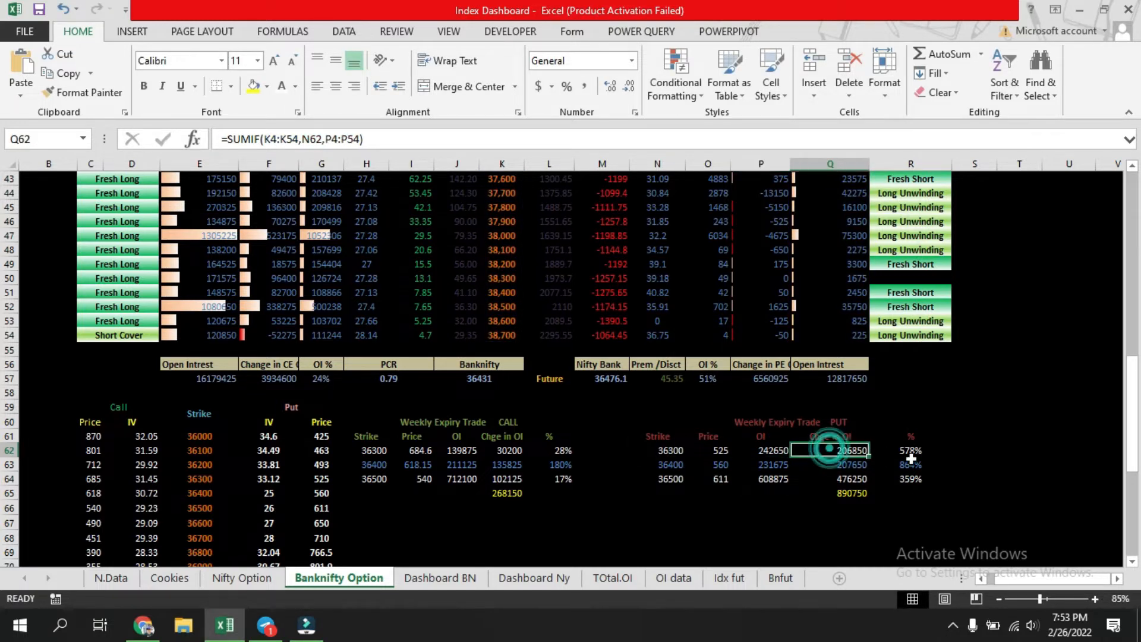
left_click(911, 453)
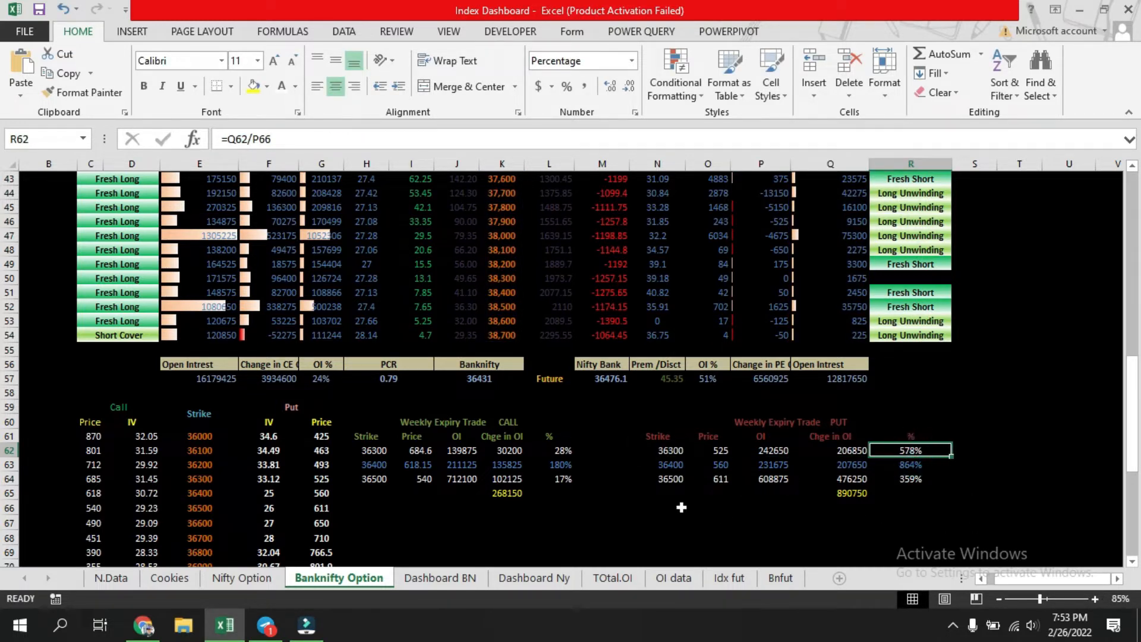
left_click(421, 450)
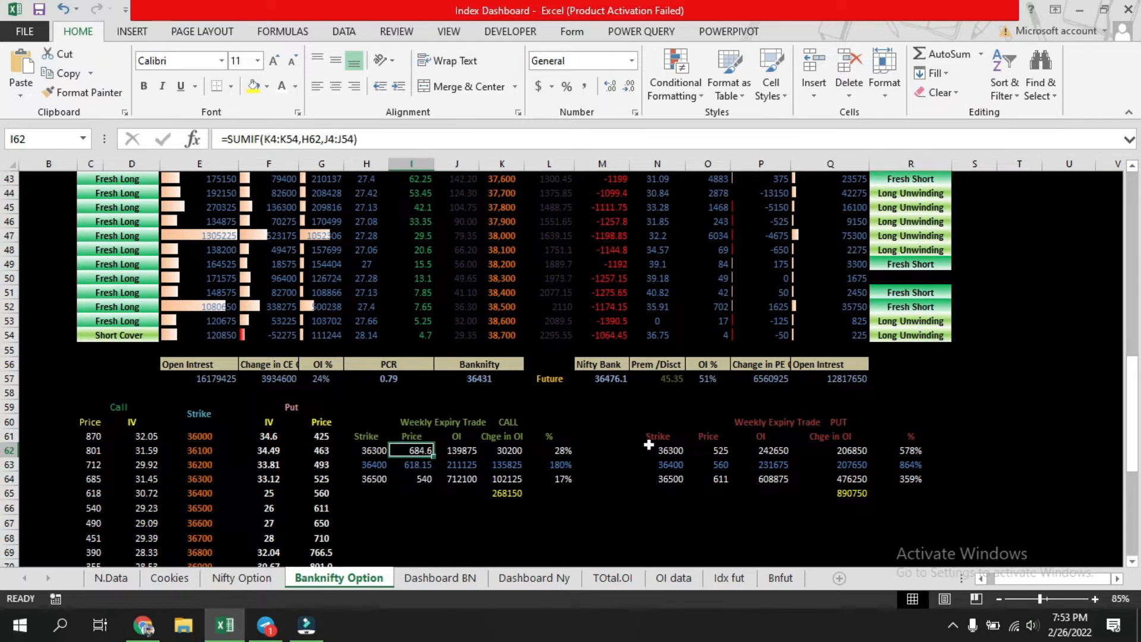
left_click(655, 521)
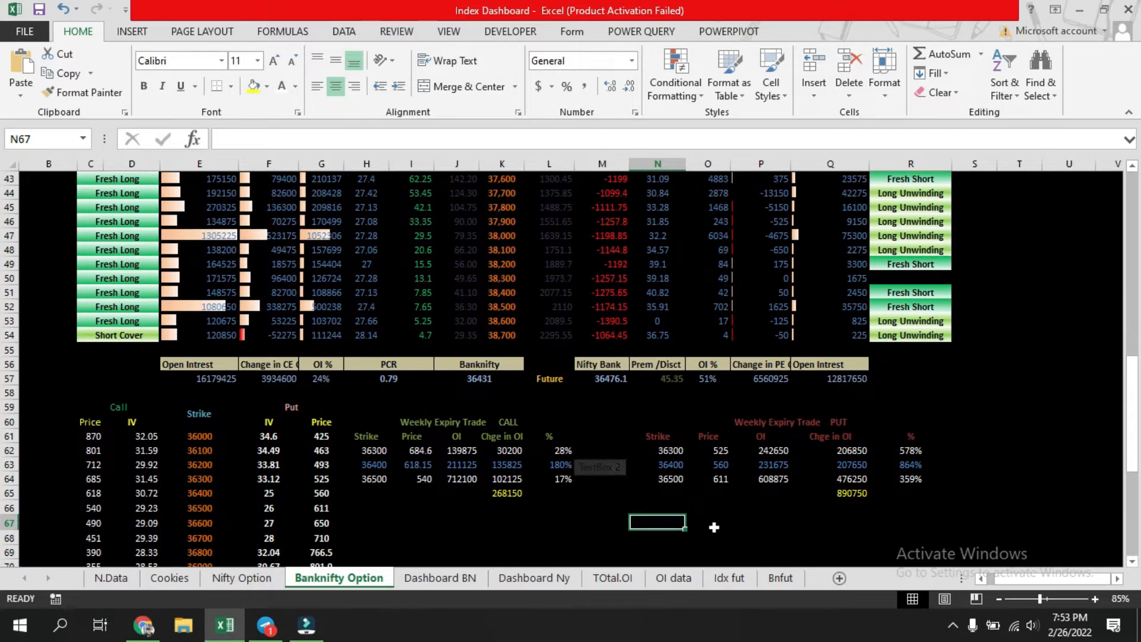
Check the strike formula in E61 and the call Price and IV SUMIF formulas in C61 and D61
scroll(506, 492, "down", 5)
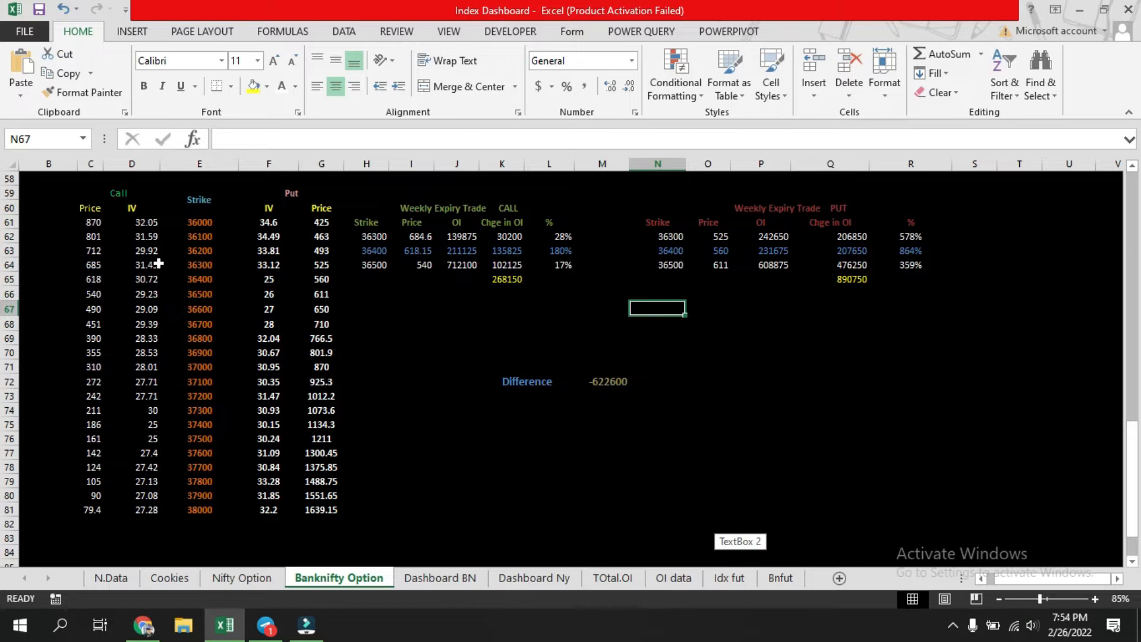
left_click(194, 223)
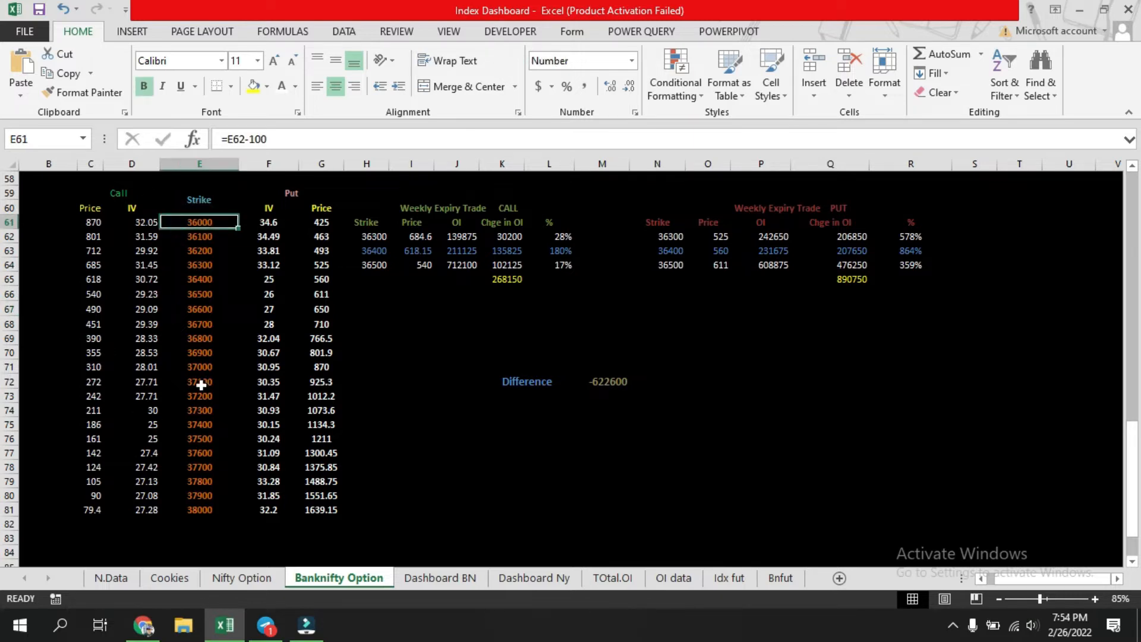
left_click(94, 223)
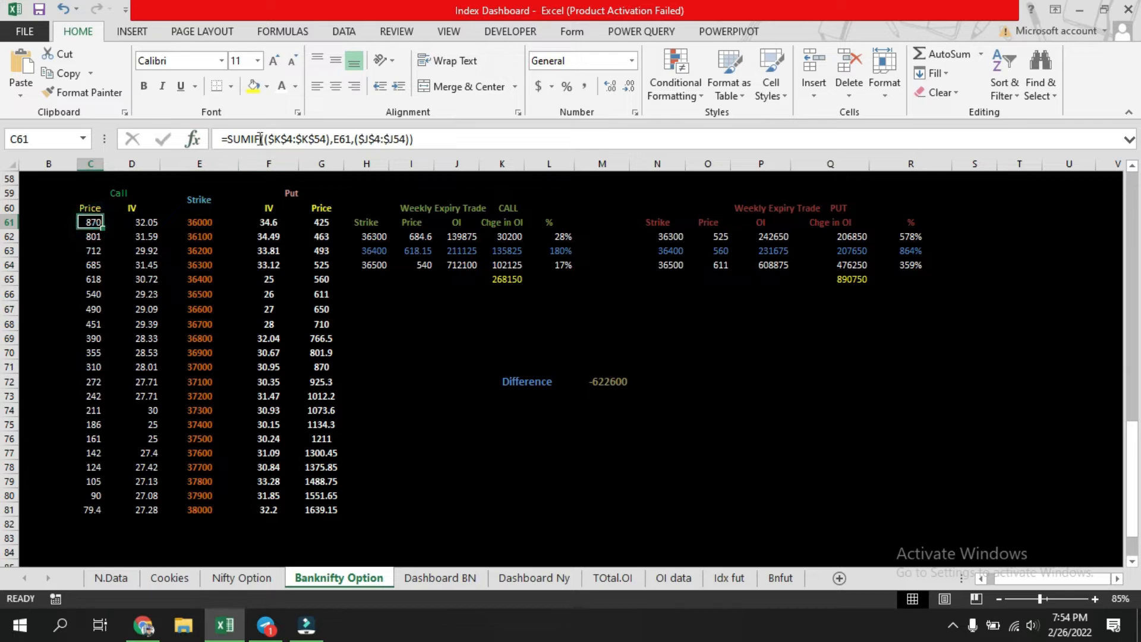
left_click(142, 223)
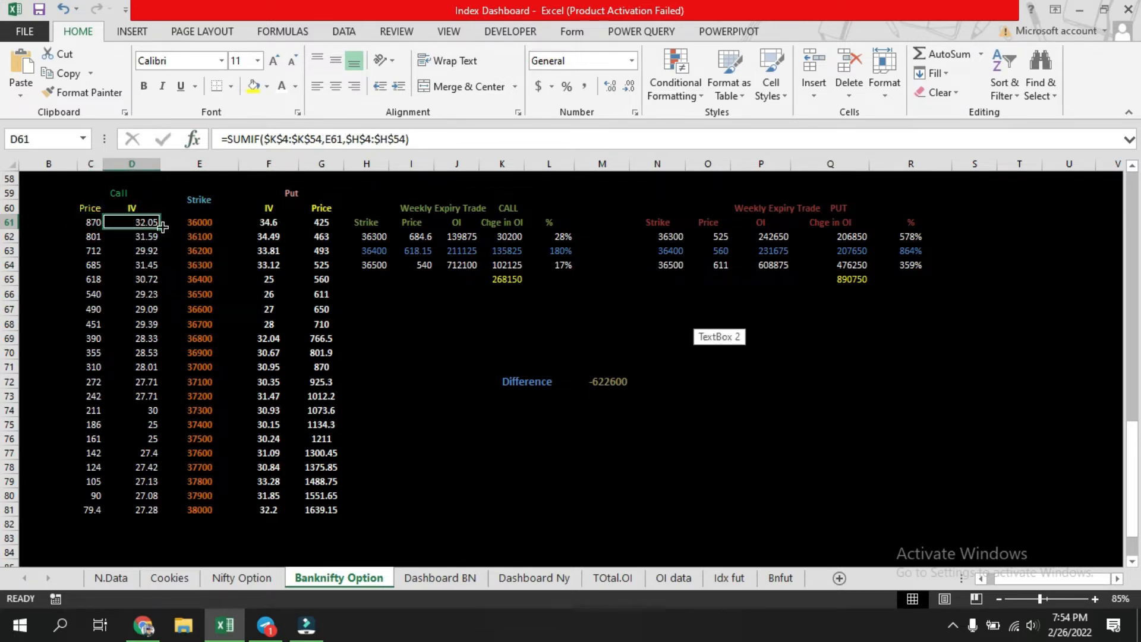
left_click(601, 495)
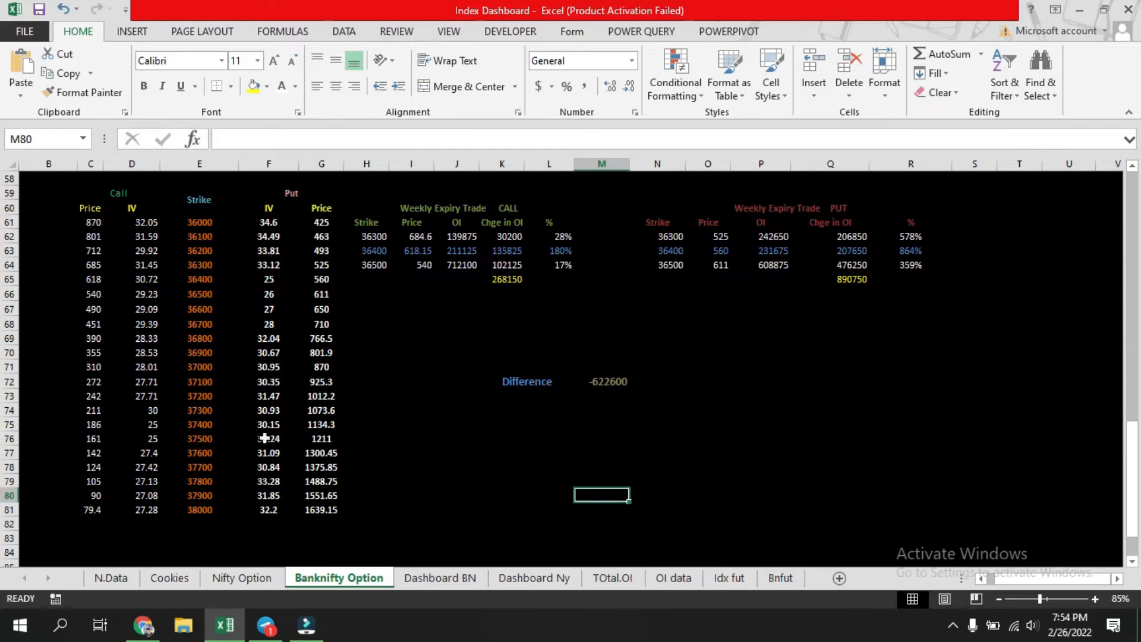
Examine the call Action formula in C4 and the change cells F4 and I4 it refers to, without editing it
scroll(366, 473, "up", 7)
scroll(366, 473, "up", 12)
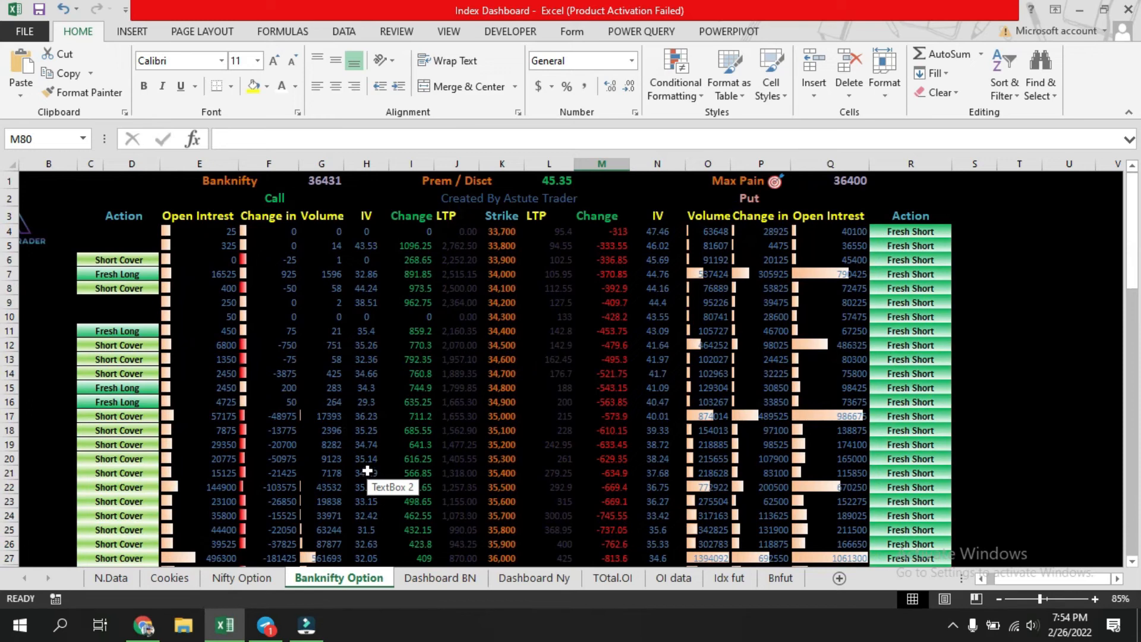
left_click(116, 229)
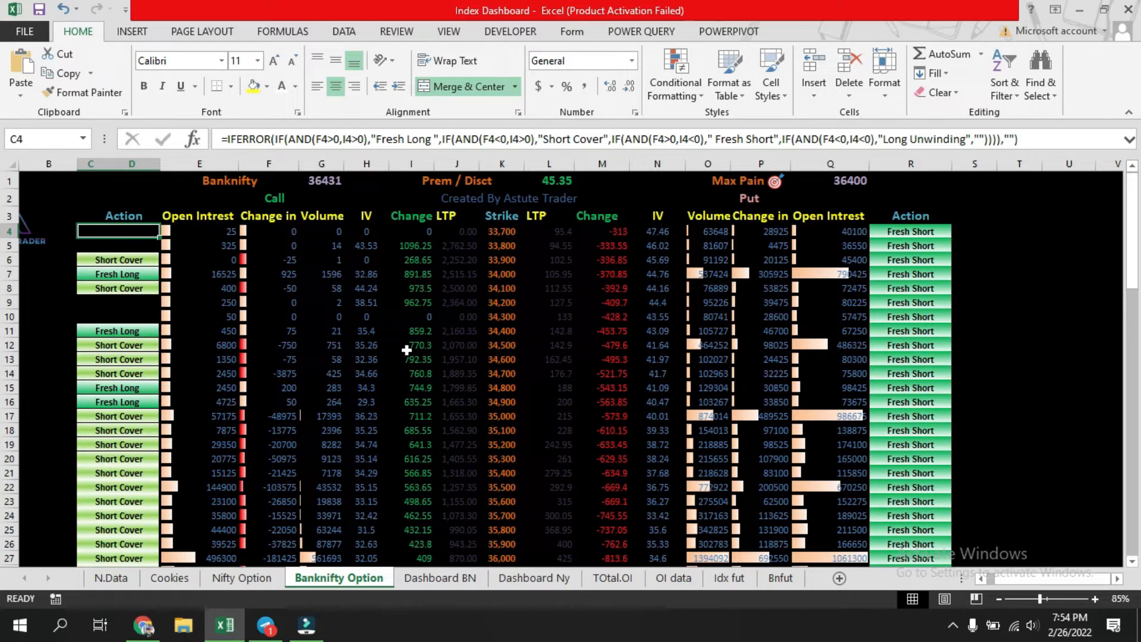
left_click(1063, 140)
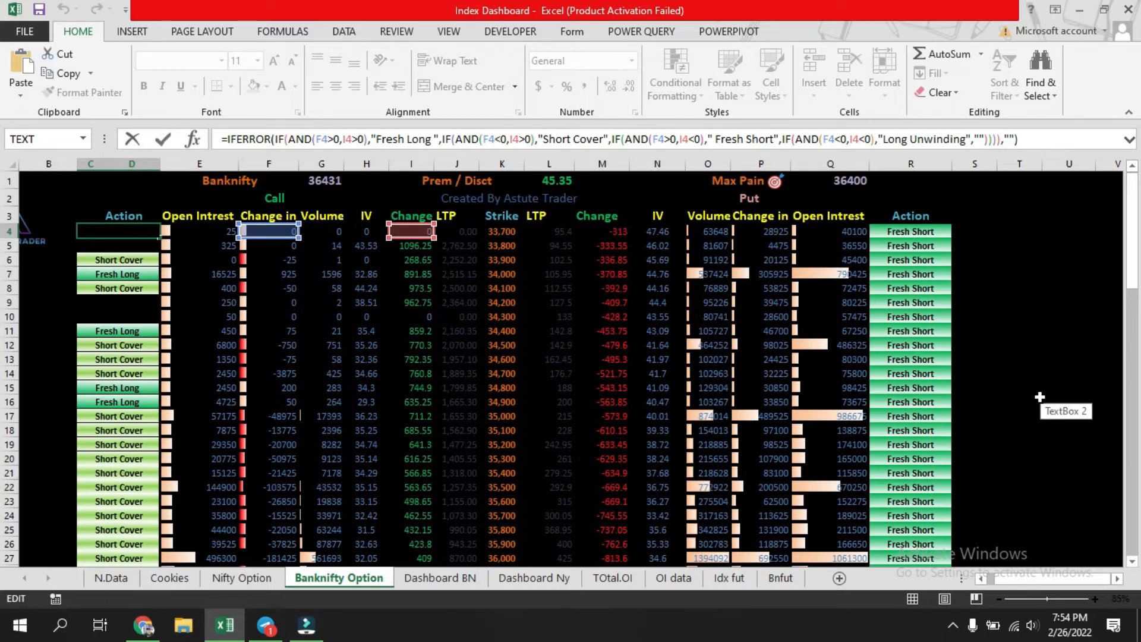
key("Escape")
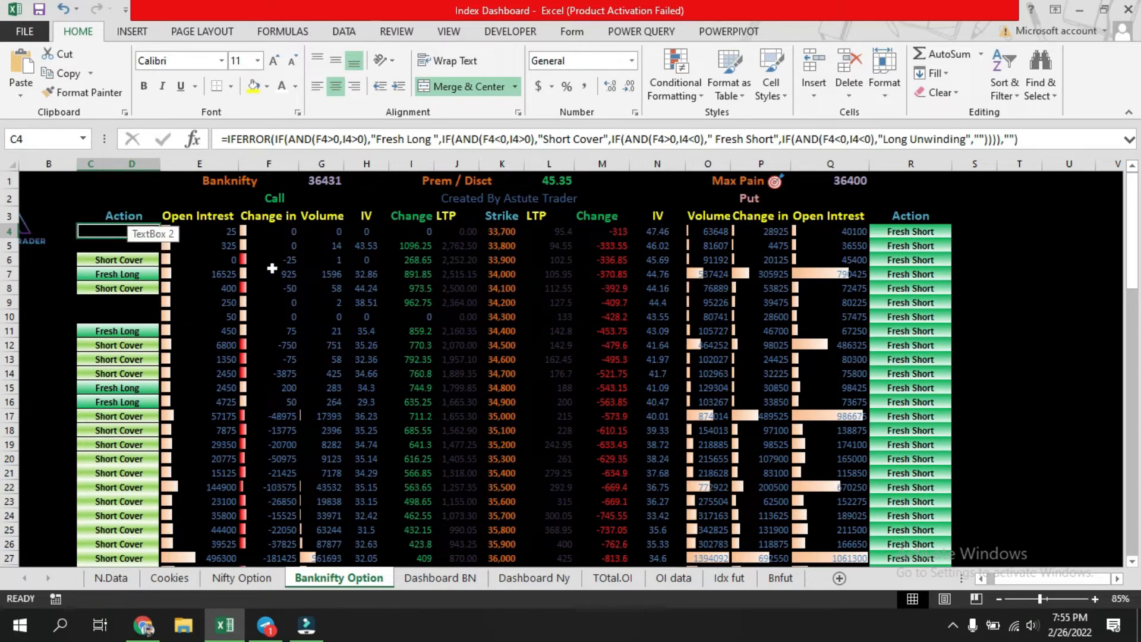
View the Dashboard BN sheet and check the first Top Gainers reference in J5 on the Dashboard Ny sheet
left_click(440, 578)
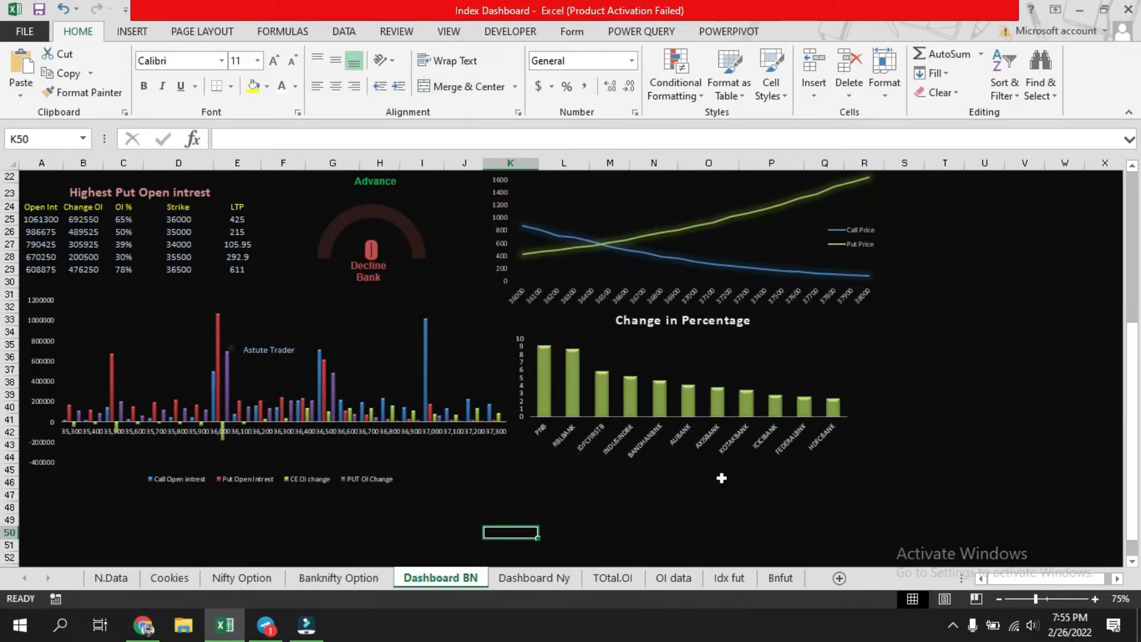
left_click(526, 577)
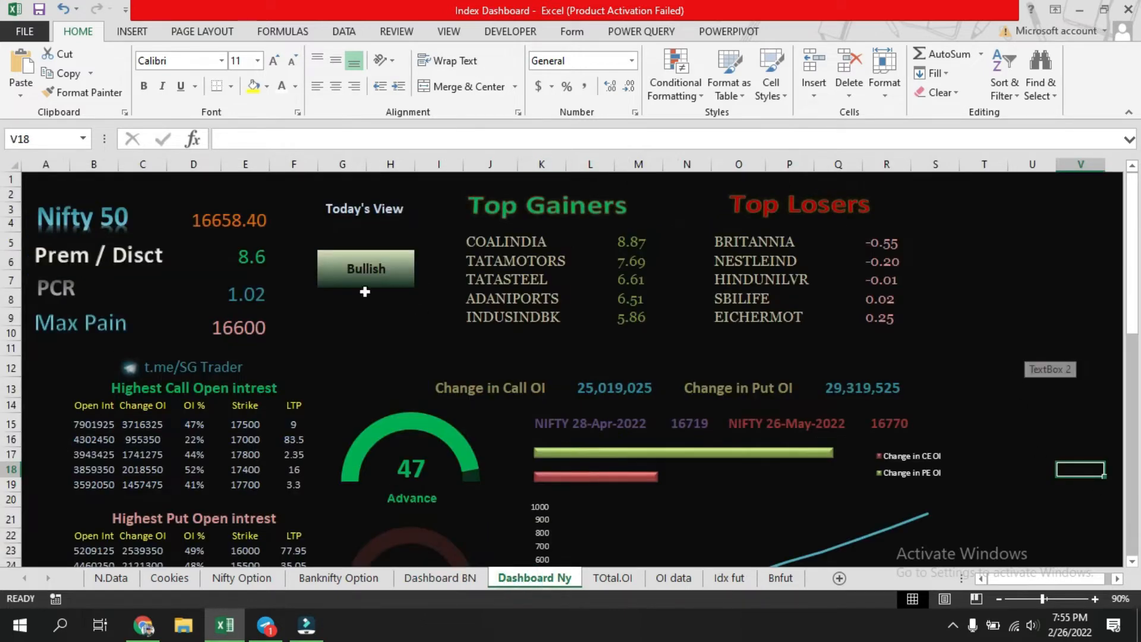
left_click(521, 242)
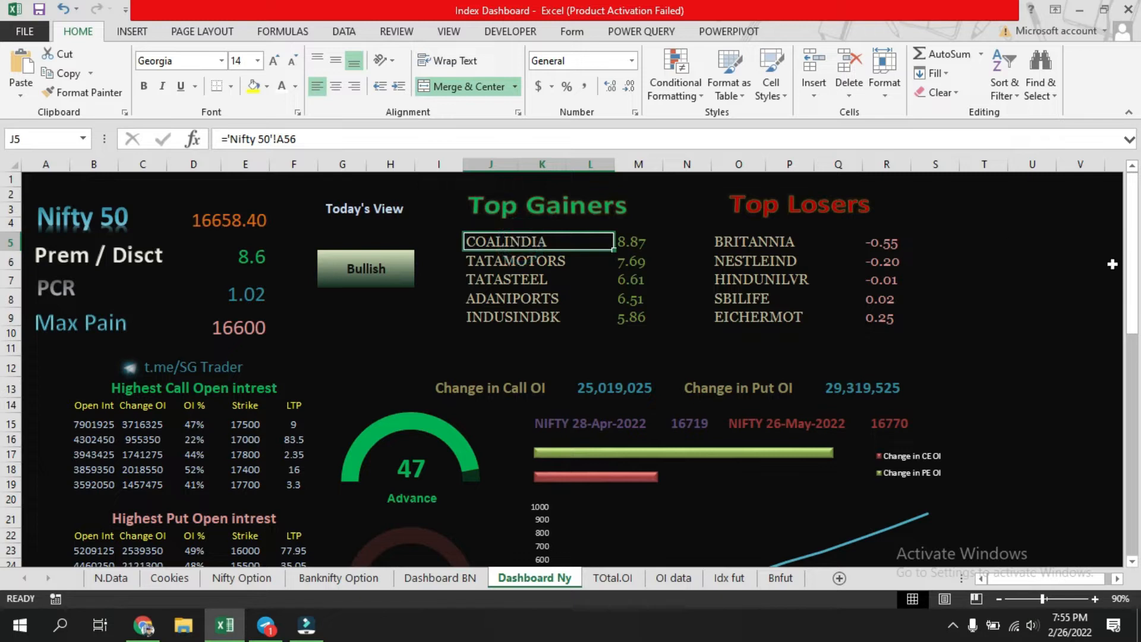
Group the Idx fut and Bnfut sheets and hide them together
left_click(1028, 323)
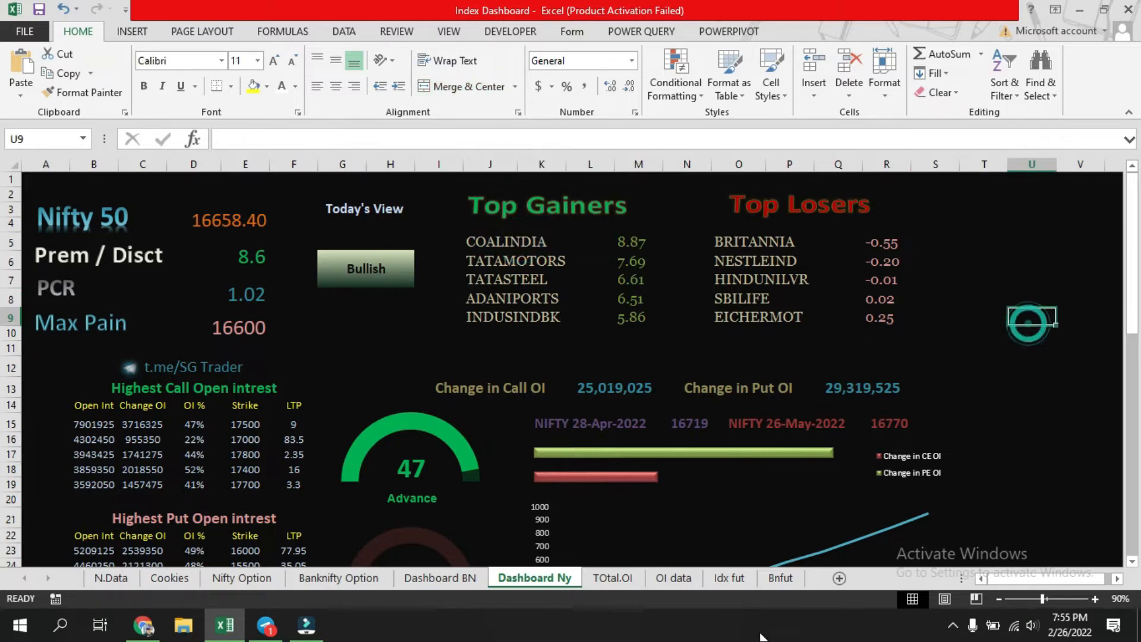
right_click(775, 577)
key("Escape")
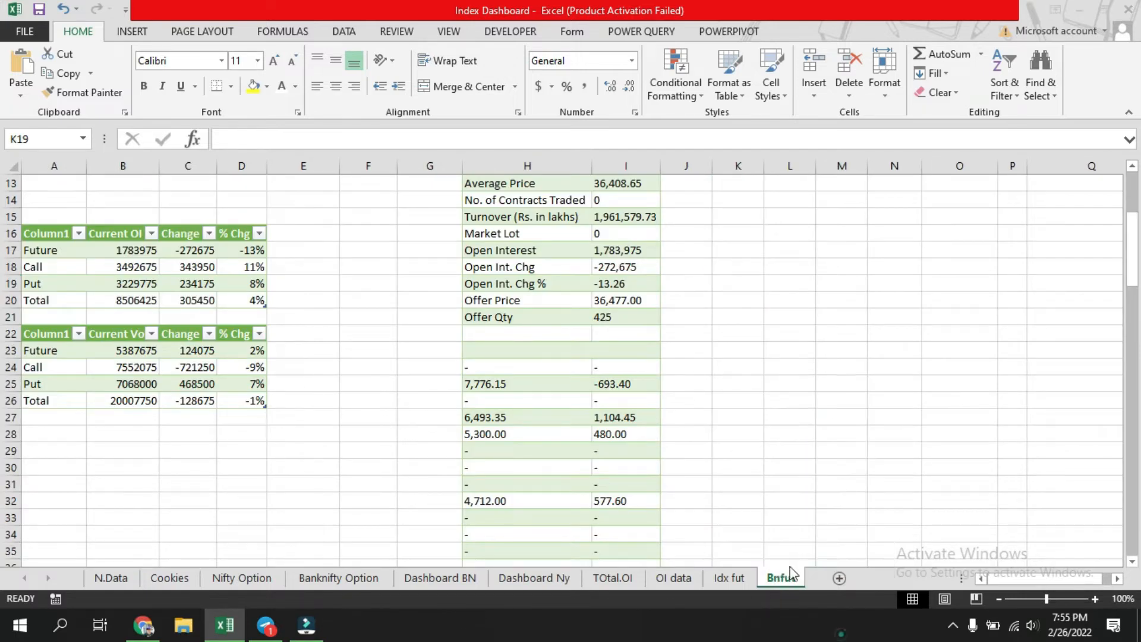
left_click(722, 580)
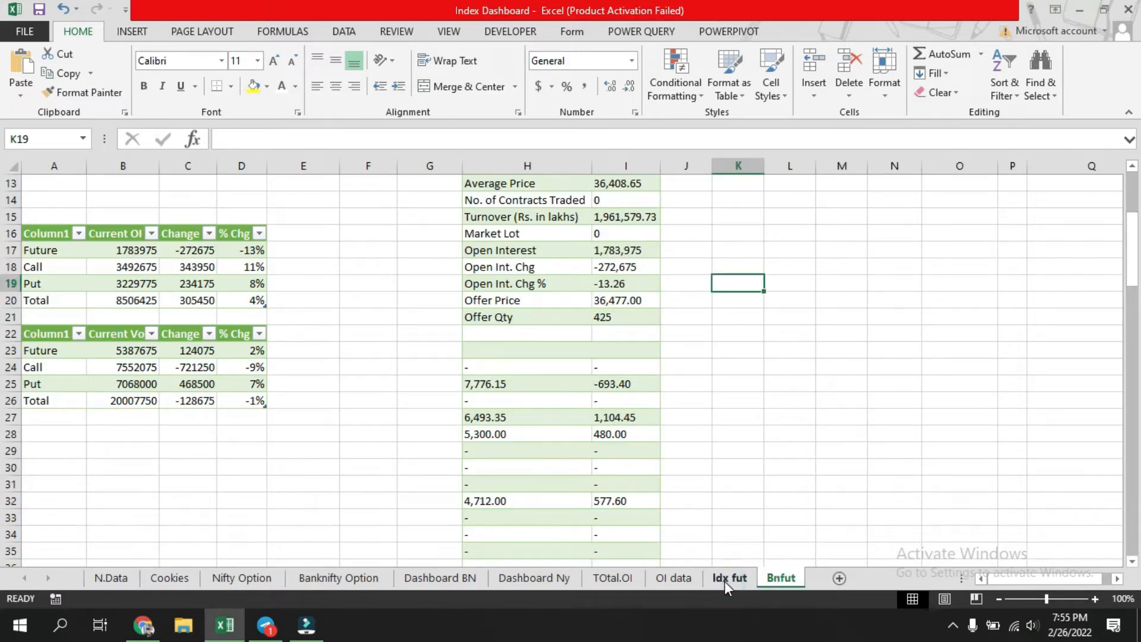
left_click(724, 582)
left_click(779, 579, "ctrl")
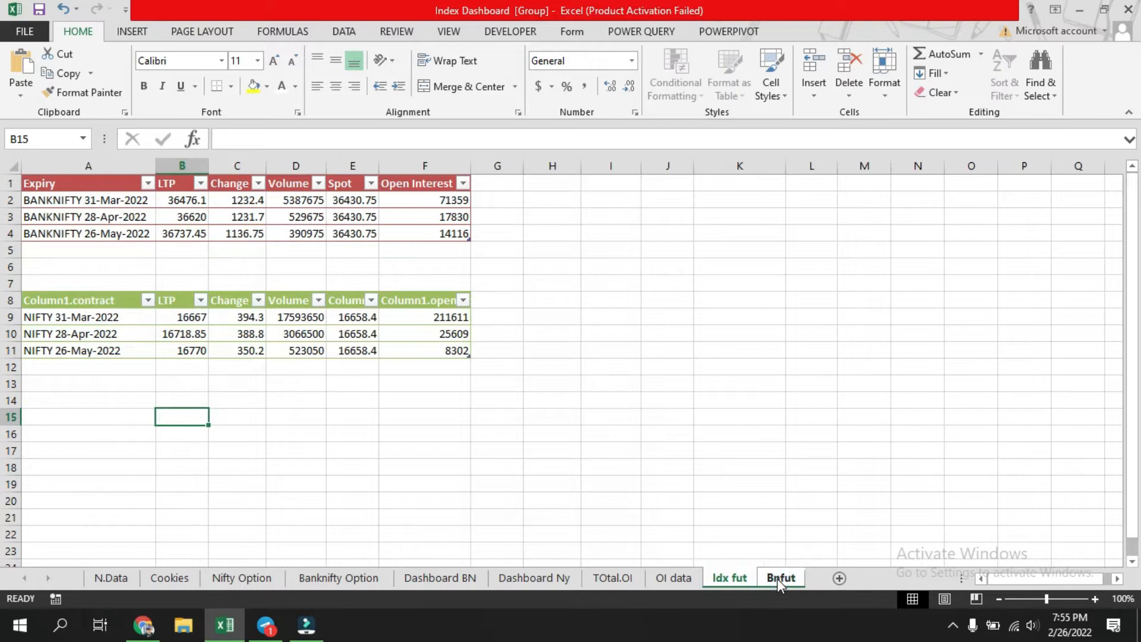
right_click(779, 578)
left_click(840, 505)
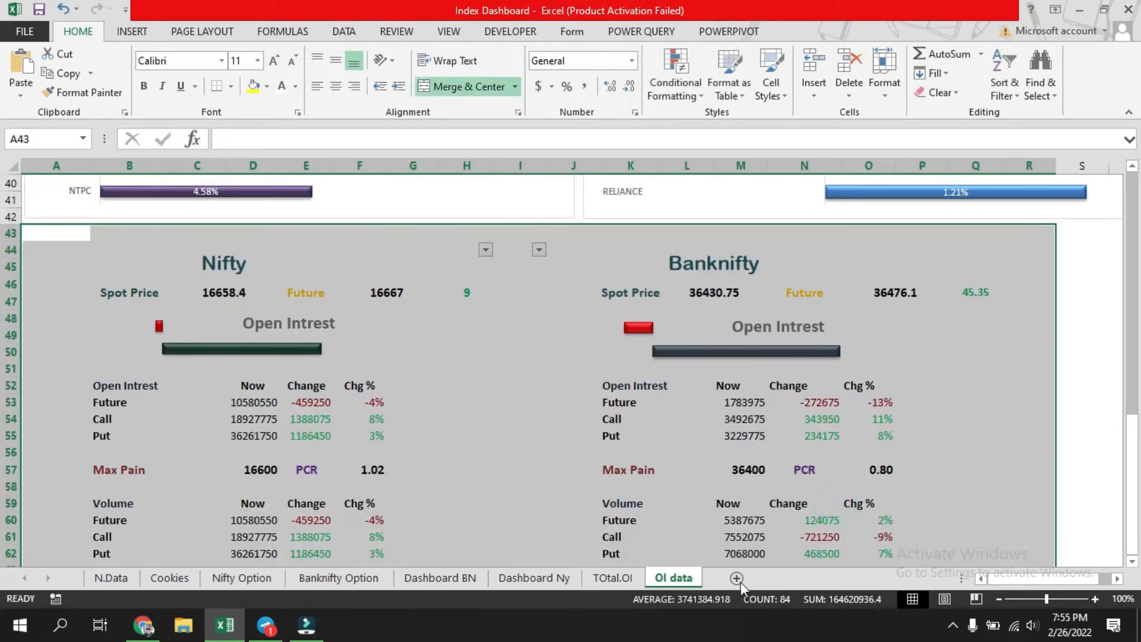
Hide the N.Data sheet
left_click(99, 581)
right_click(99, 580)
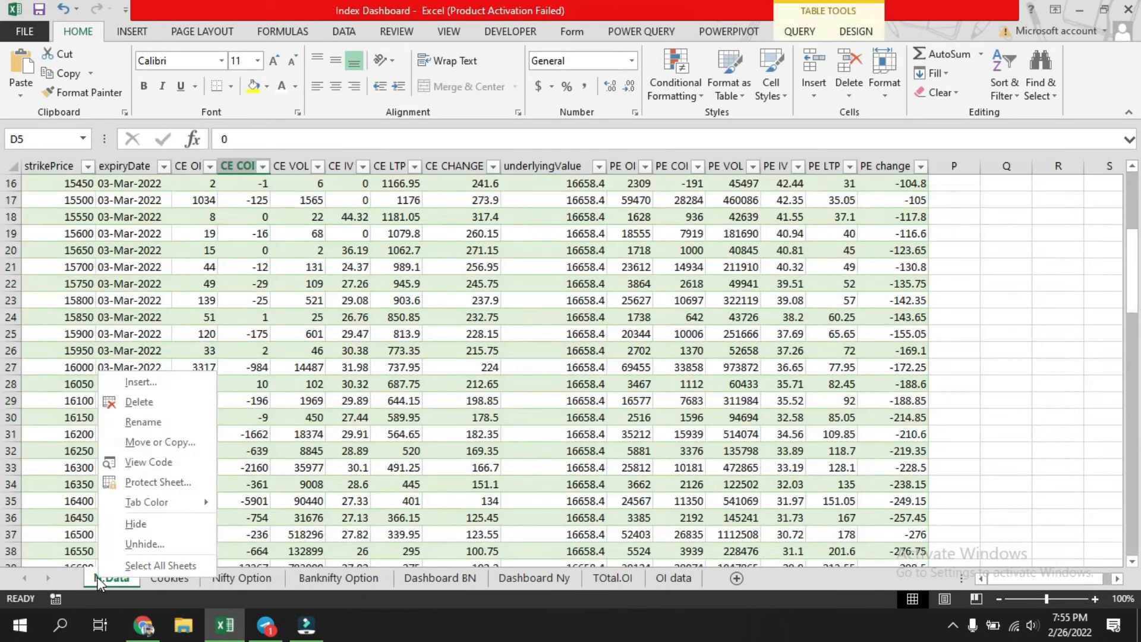
left_click(136, 523)
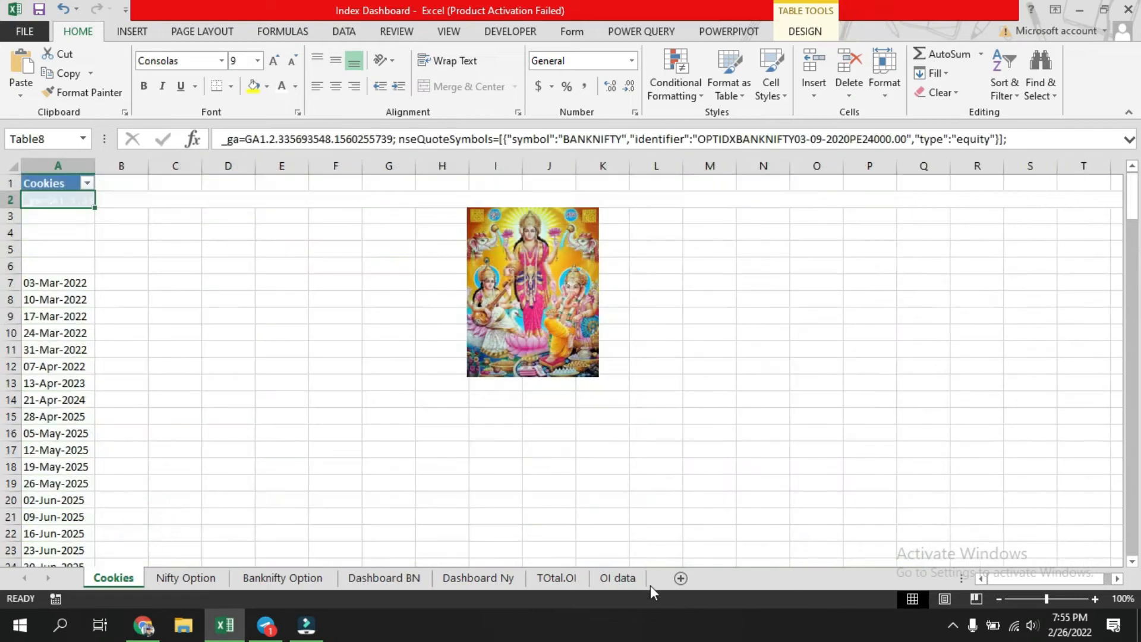
Unhide the Nifty 50 sheet from the list of hidden sheets
right_click(634, 574)
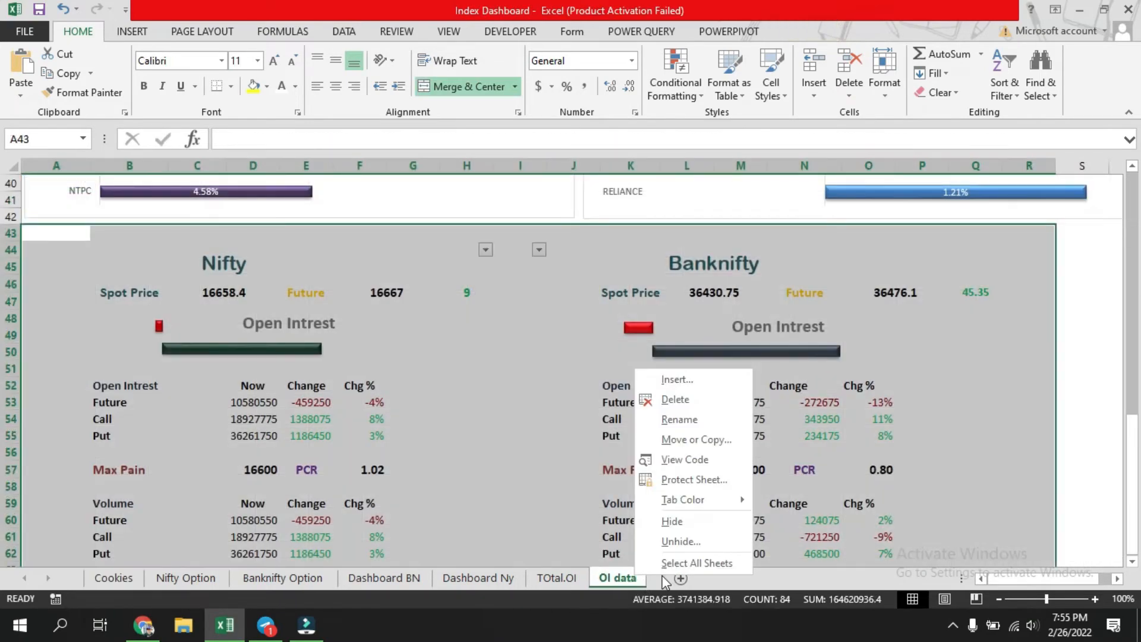
left_click(704, 542)
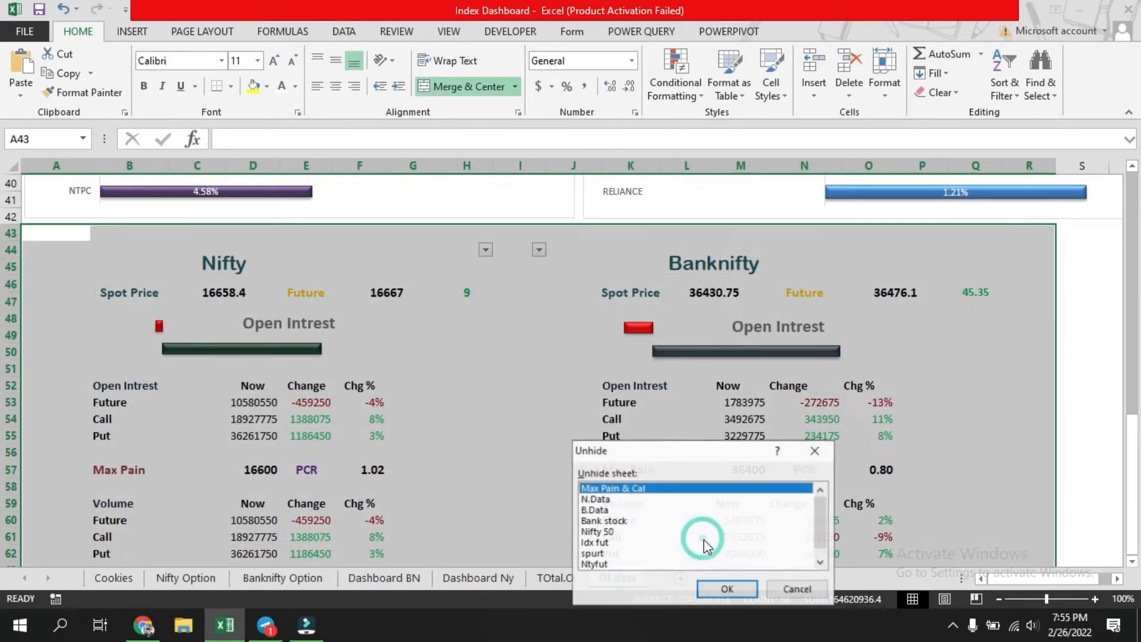
left_click(614, 534)
left_click(722, 594)
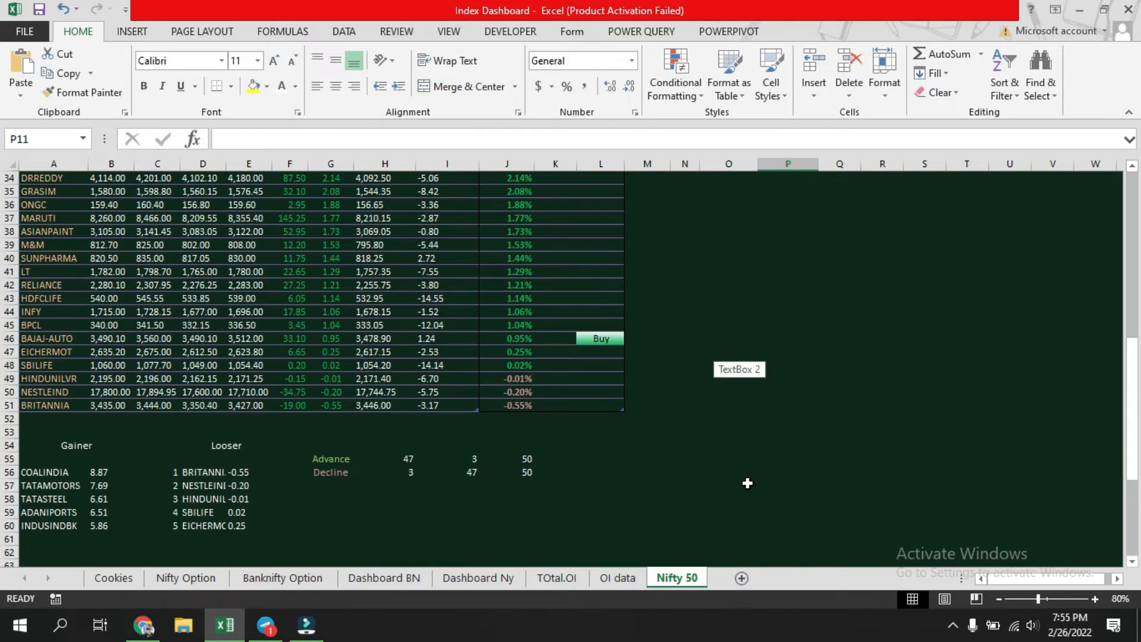
Check the Gainer references in A56:A58 of the Nifty 50 sheet against the first rows of the stock table
scroll(748, 483, "up", 11)
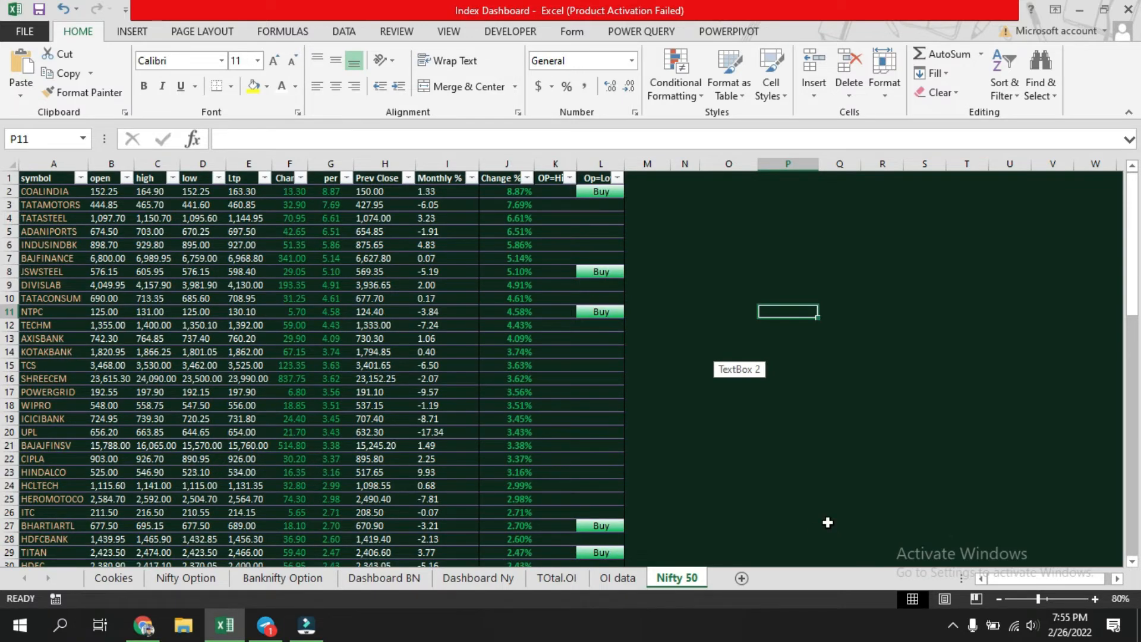
scroll(827, 521, "down", 13)
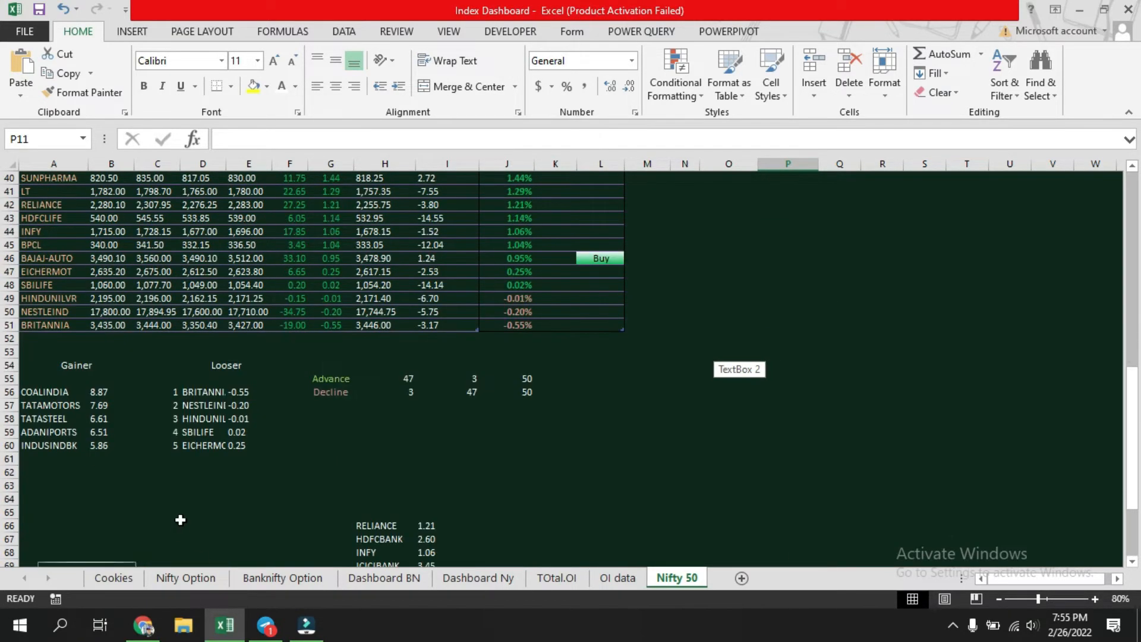
left_click(60, 392)
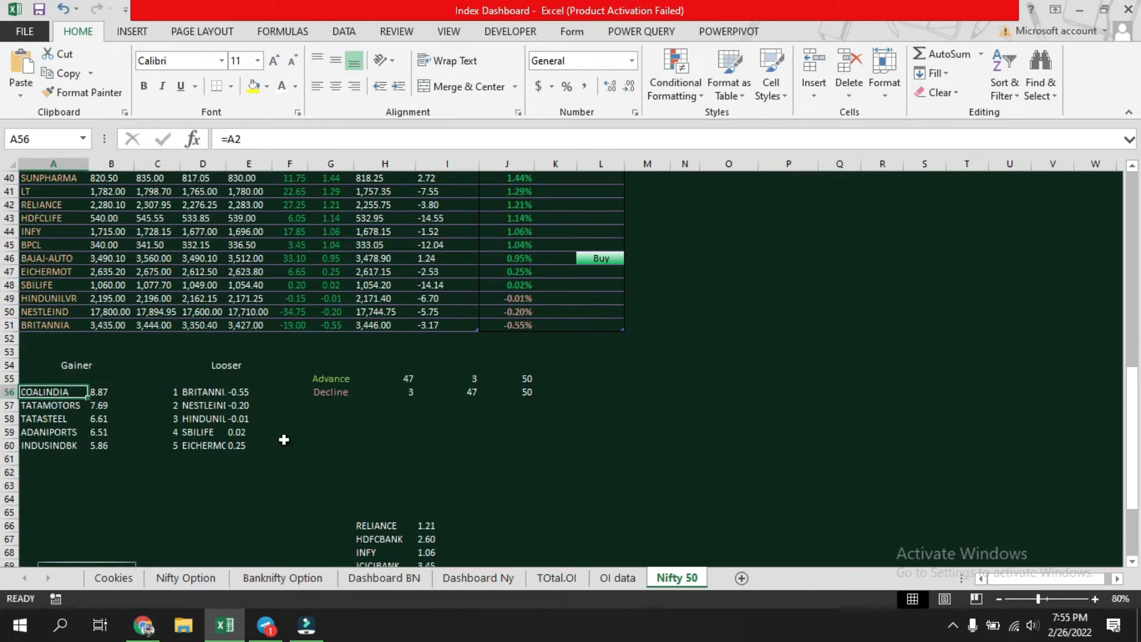
scroll(433, 438, "up", 13)
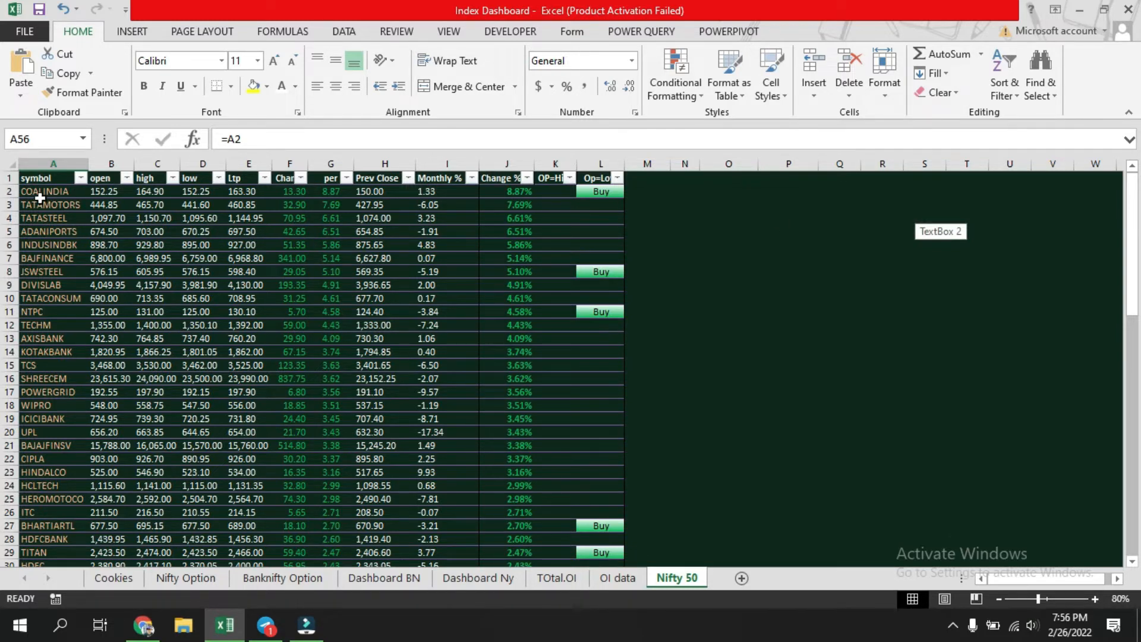
scroll(618, 415, "down", 11)
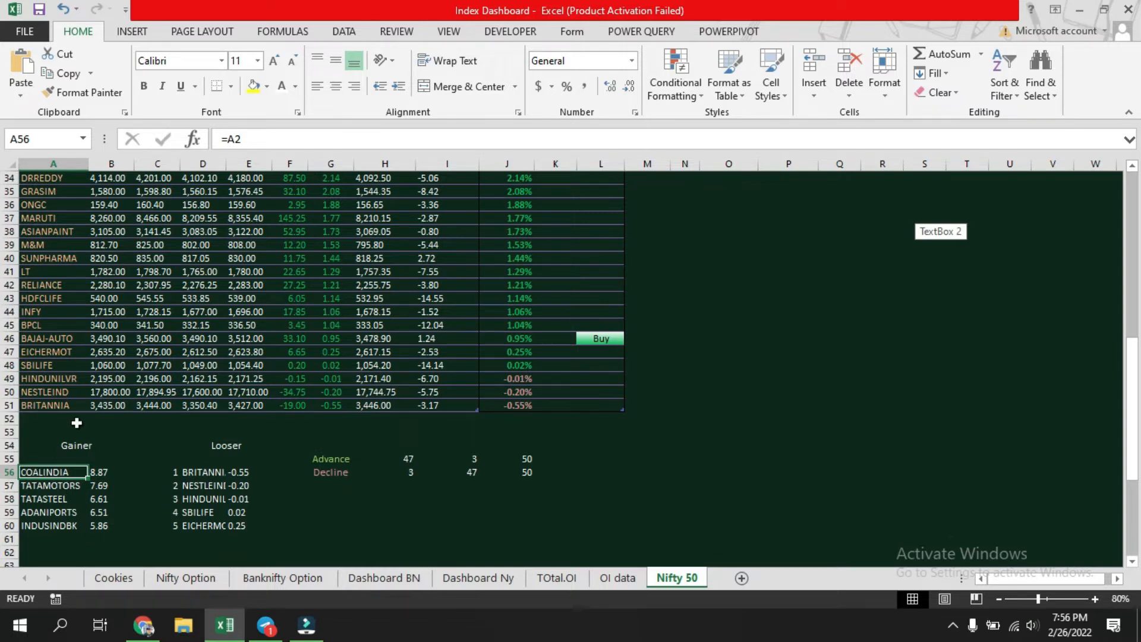
left_click(41, 487)
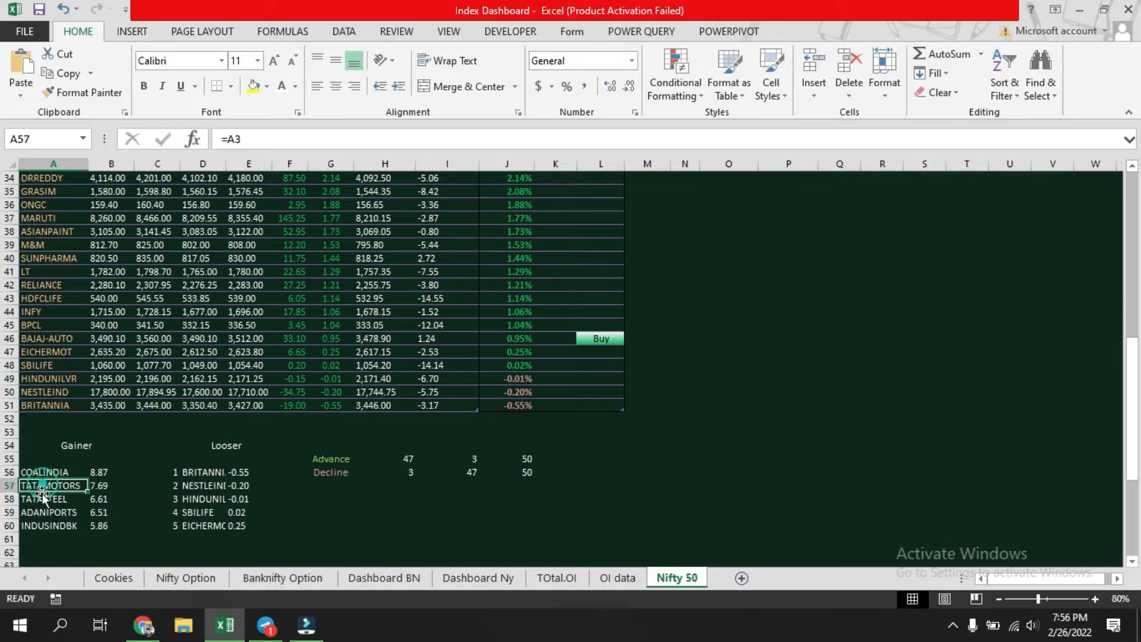
left_click(41, 499)
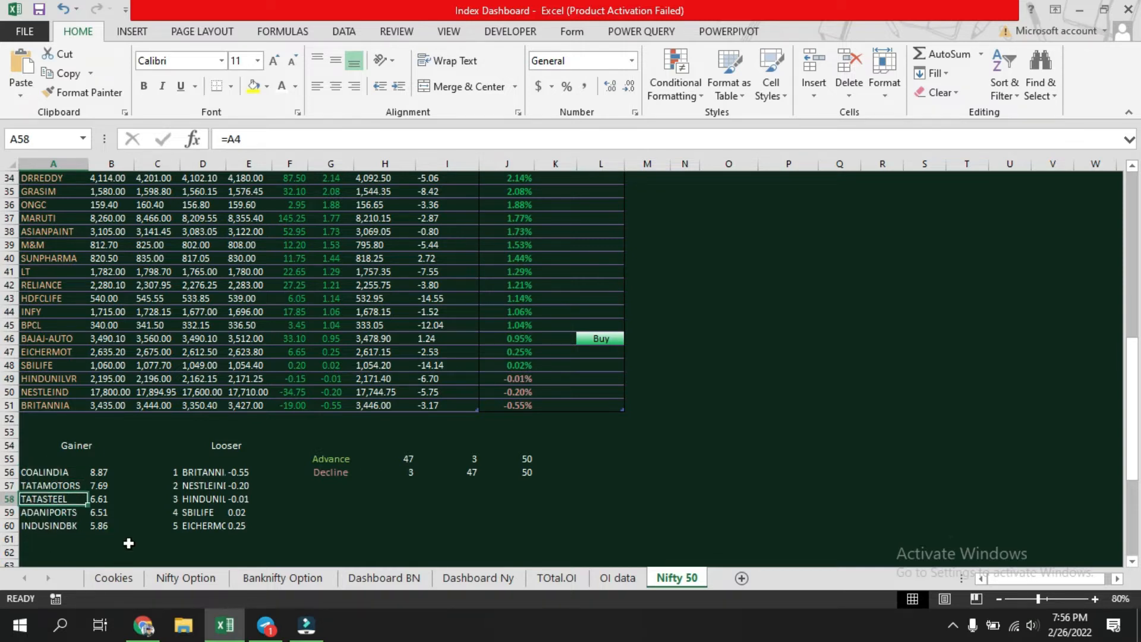
left_click(312, 551)
Check the Looser references in D56:D58, which point to the last rows of the stock table
left_click(192, 471)
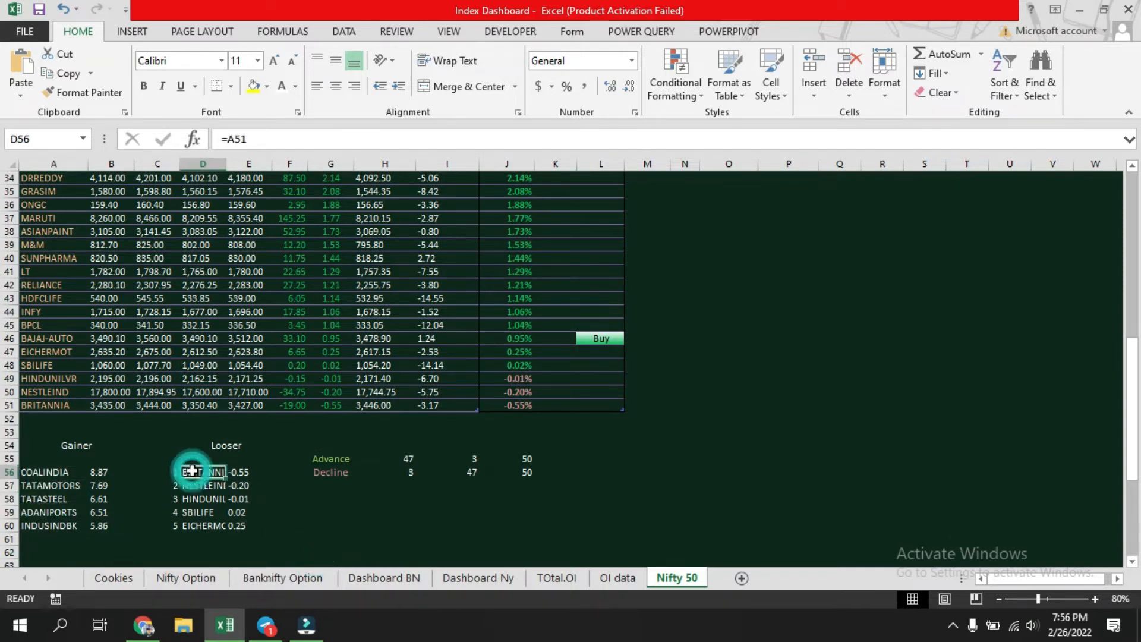
left_click(196, 485)
left_click(201, 499)
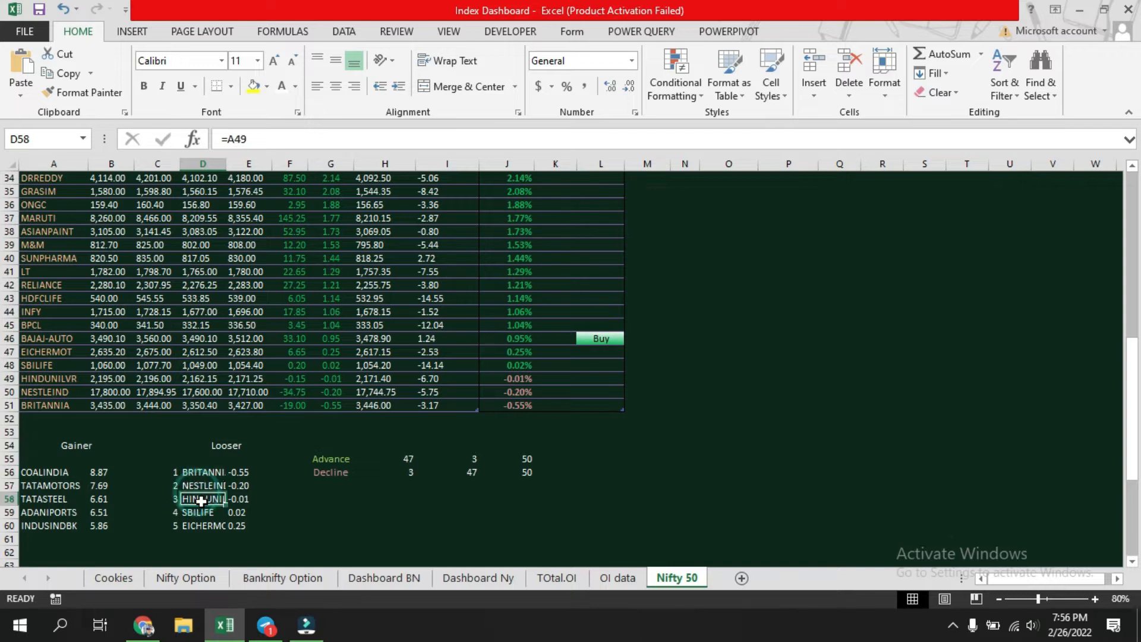
left_click(329, 538)
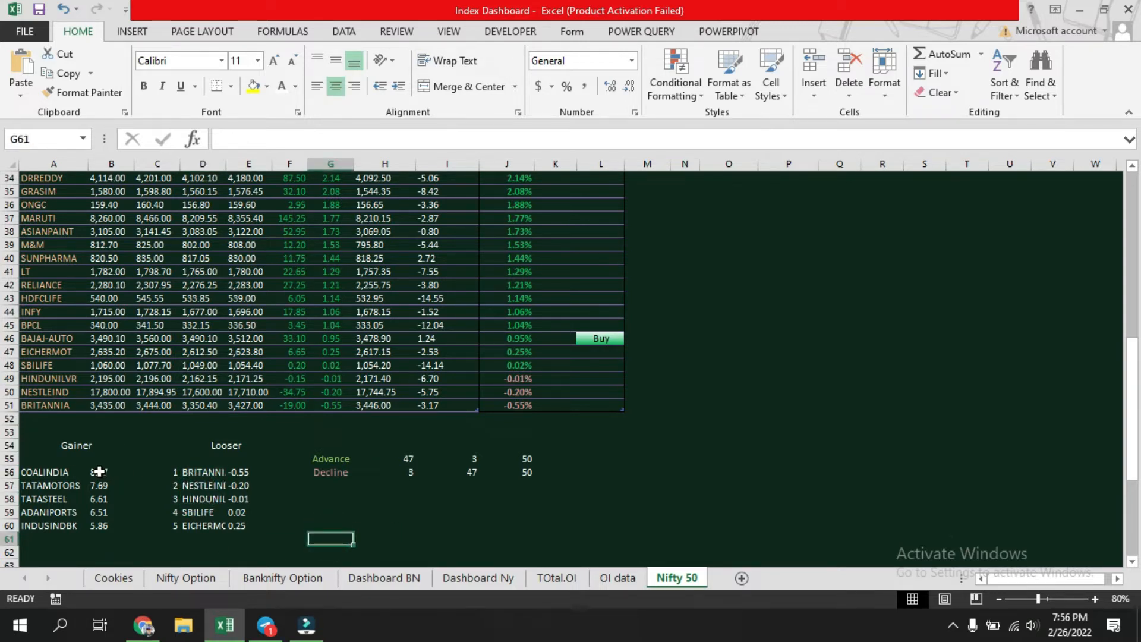
Examine the VLOOKUP formula in B56 and its highlighted lookup cell and table range, leaving the formula unedited
left_click(98, 471)
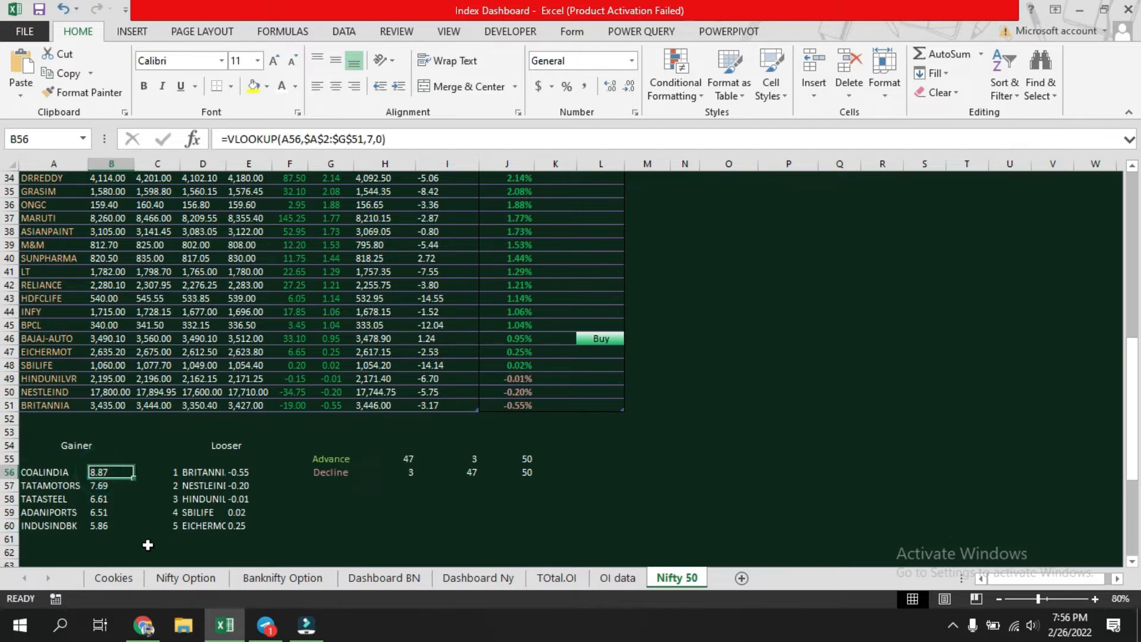
left_click(408, 141)
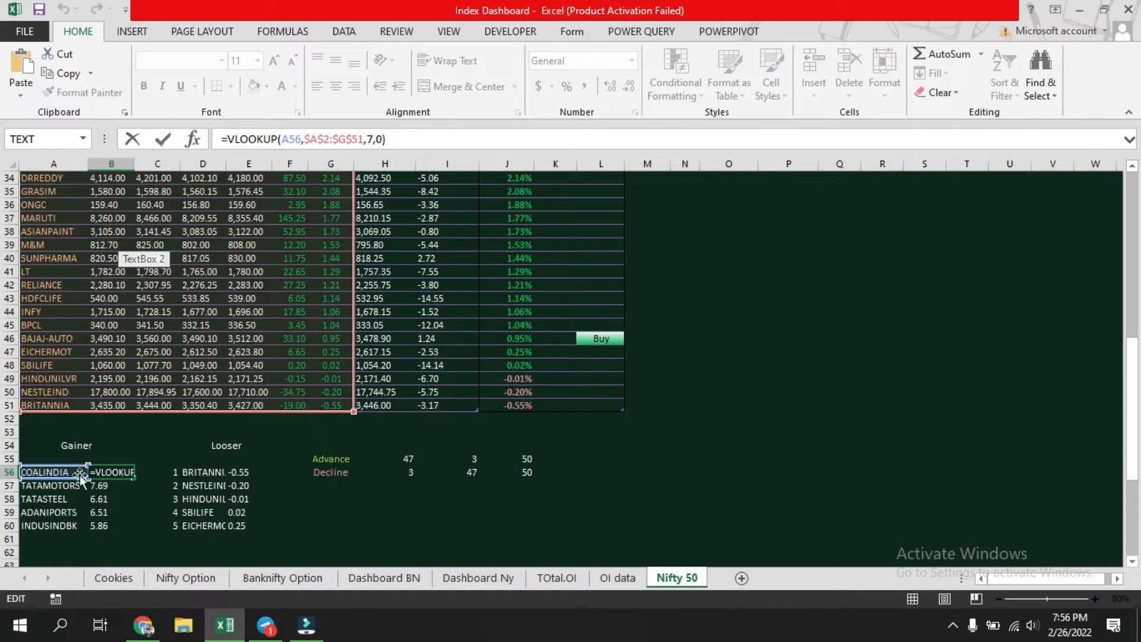
scroll(156, 485, "up", 5)
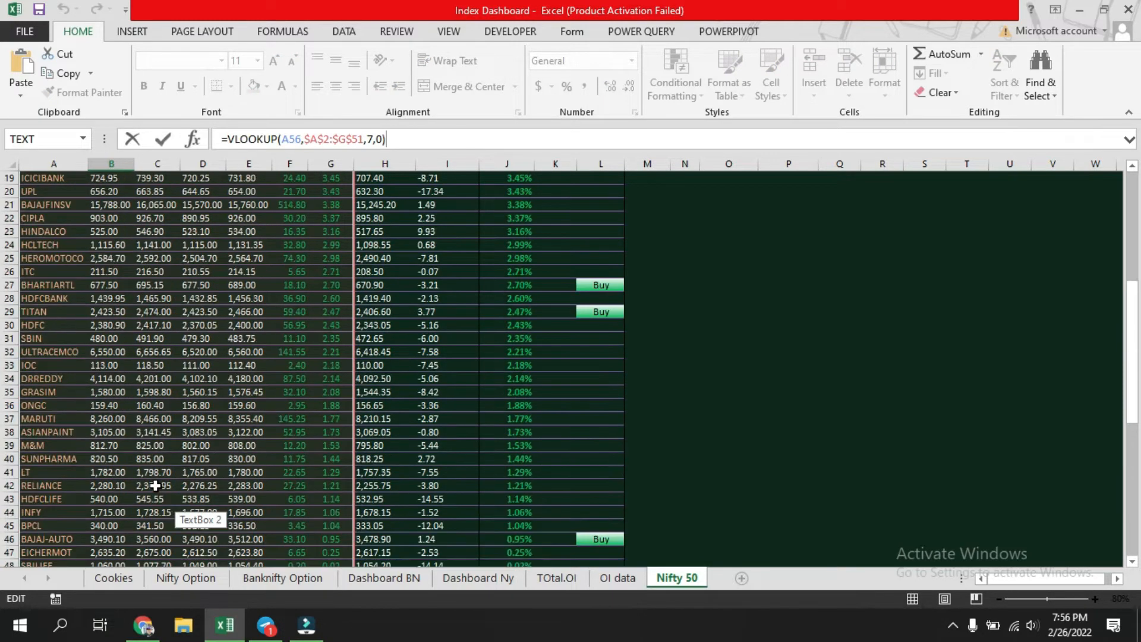
scroll(156, 486, "up", 6)
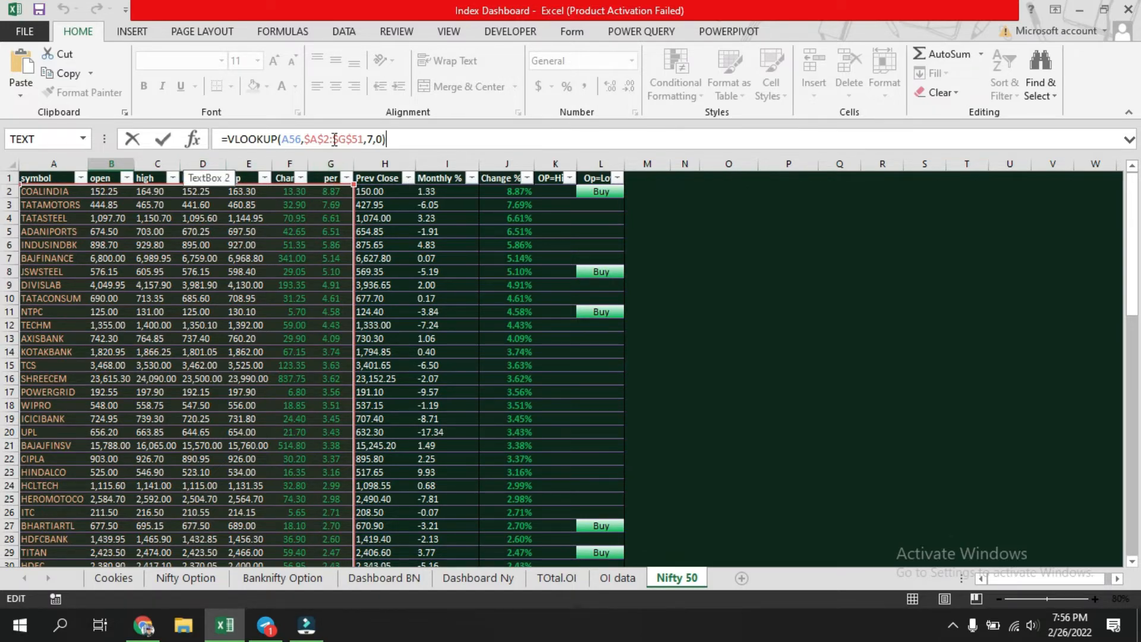
scroll(109, 418, "down", 13)
left_click(181, 511)
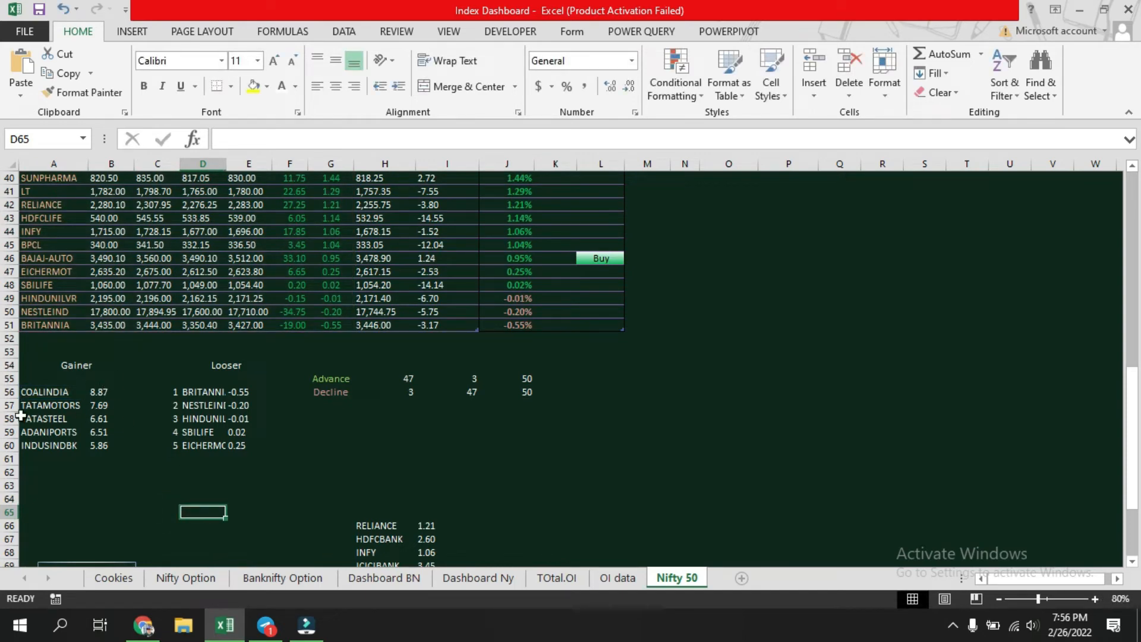
Review the stock table and check the Advance and Decline COUNTIF formulas in H55 and H56
scroll(645, 387, "up", 7)
scroll(645, 387, "up", 4)
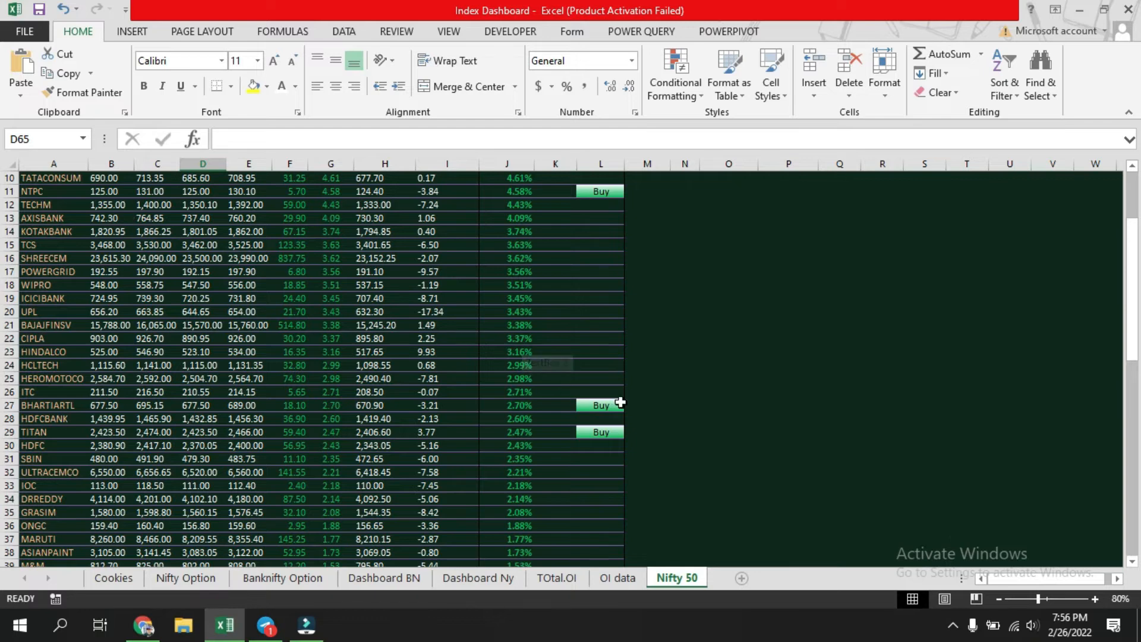
scroll(612, 410, "down", 10)
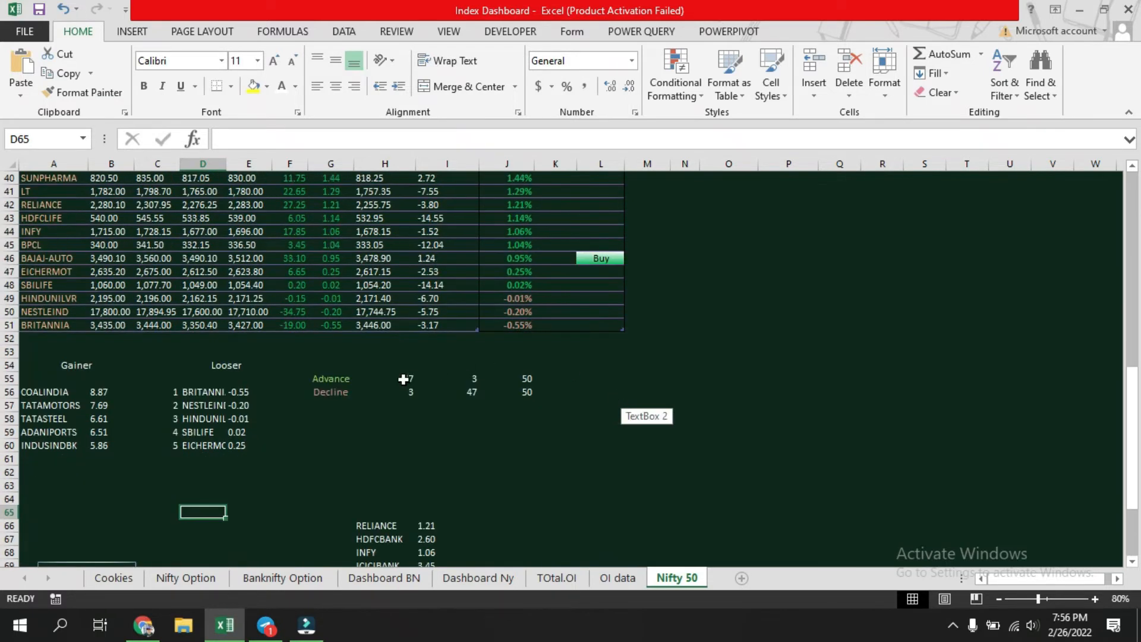
left_click(403, 378)
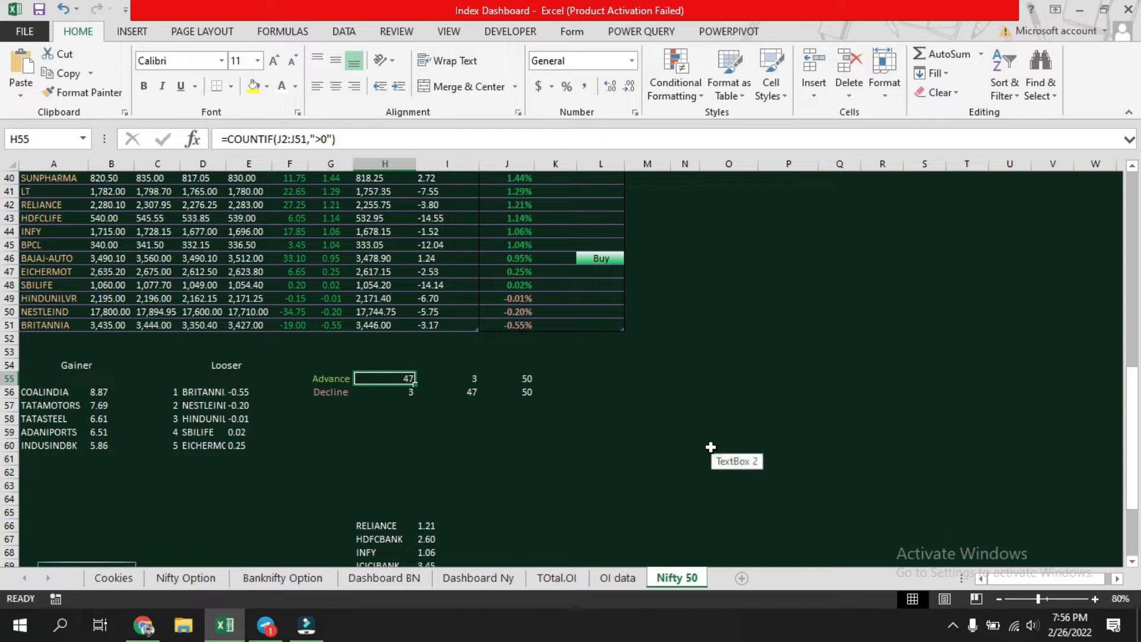
left_click(391, 390)
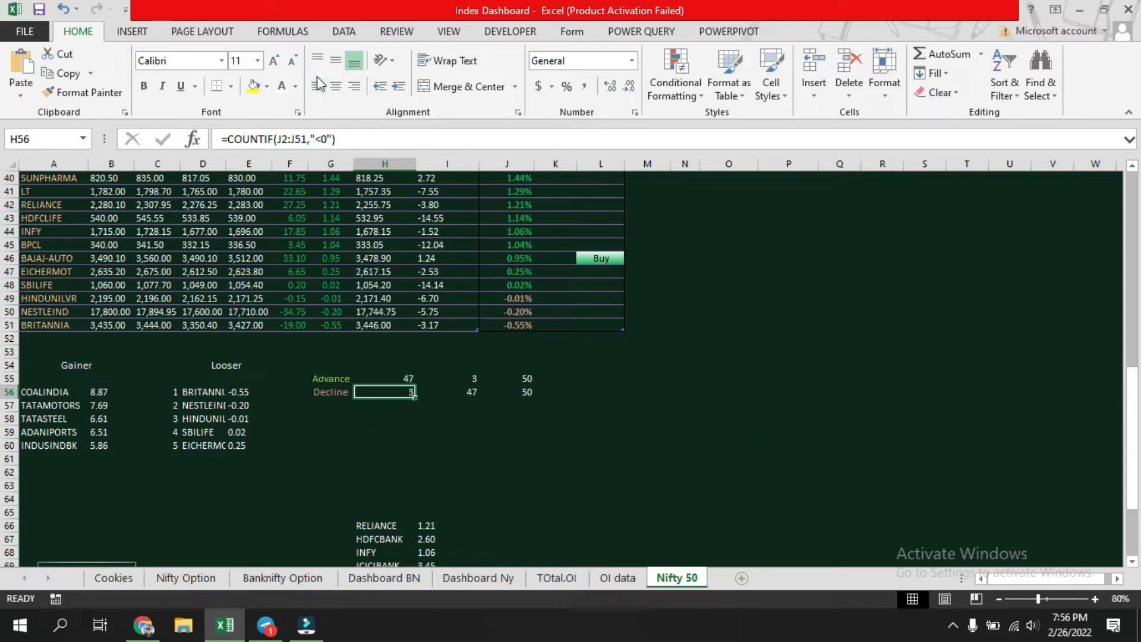
left_click(630, 502)
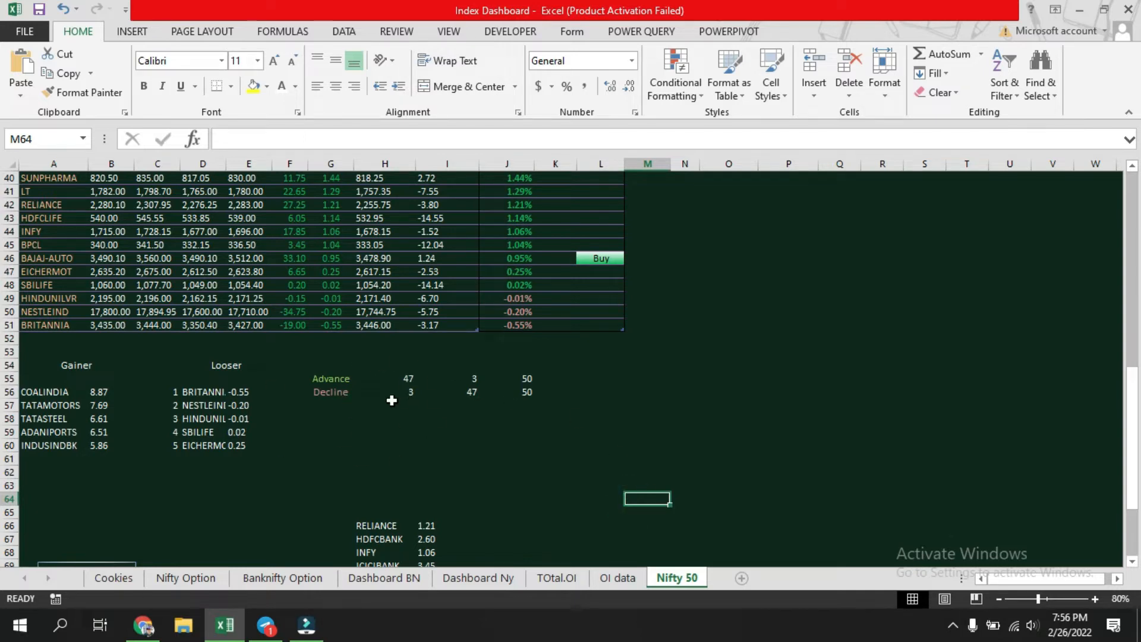
View the Dashboard BN sheet, and check the Today's View IF formulas in G4 and G6 on Dashboard Ny
scroll(390, 400, "down", 3)
scroll(391, 403, "up", 11)
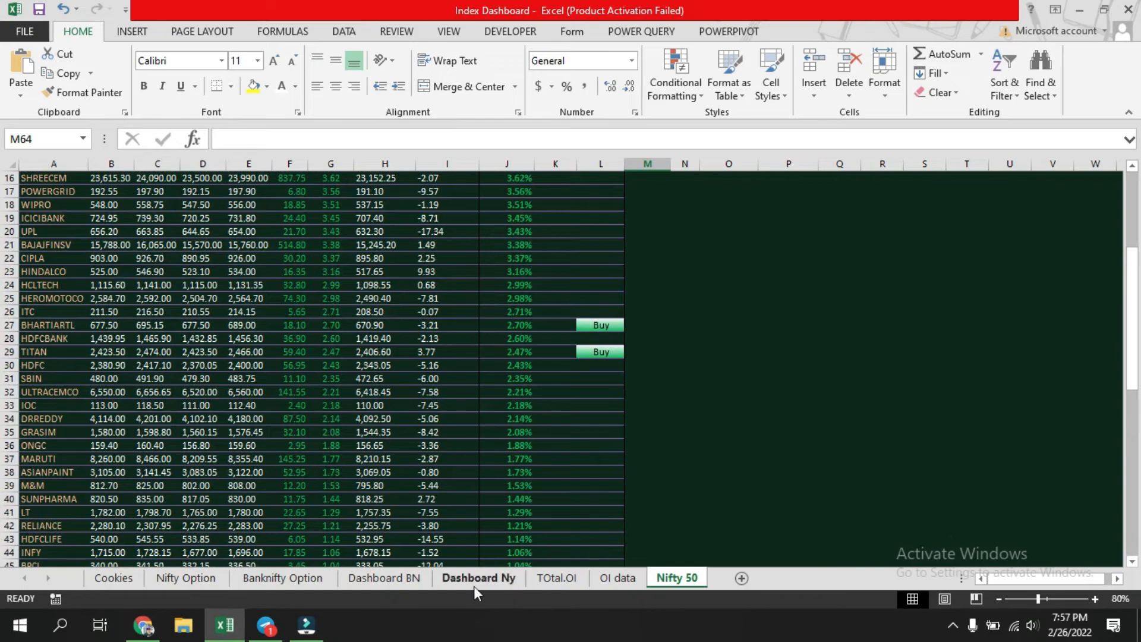
left_click(401, 576)
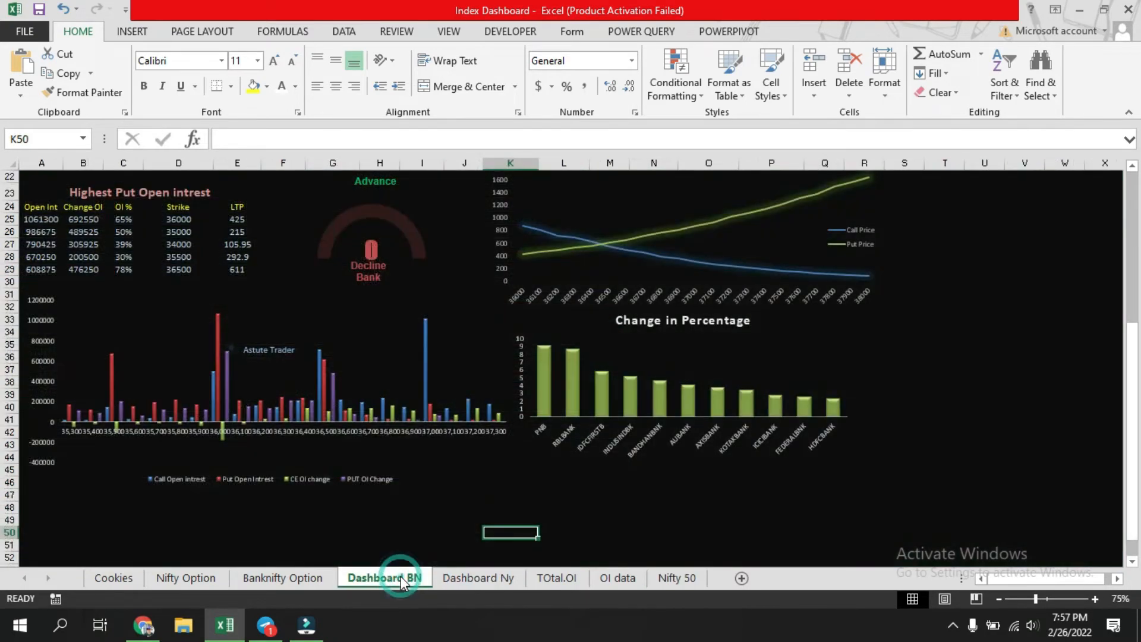
left_click(494, 578)
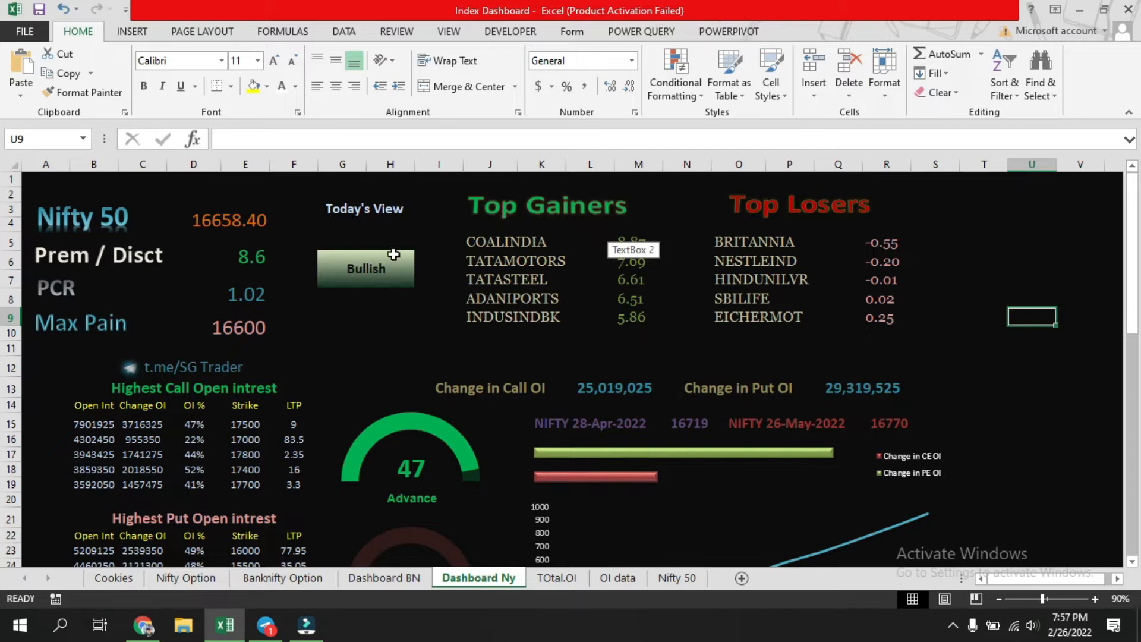
left_click(357, 240)
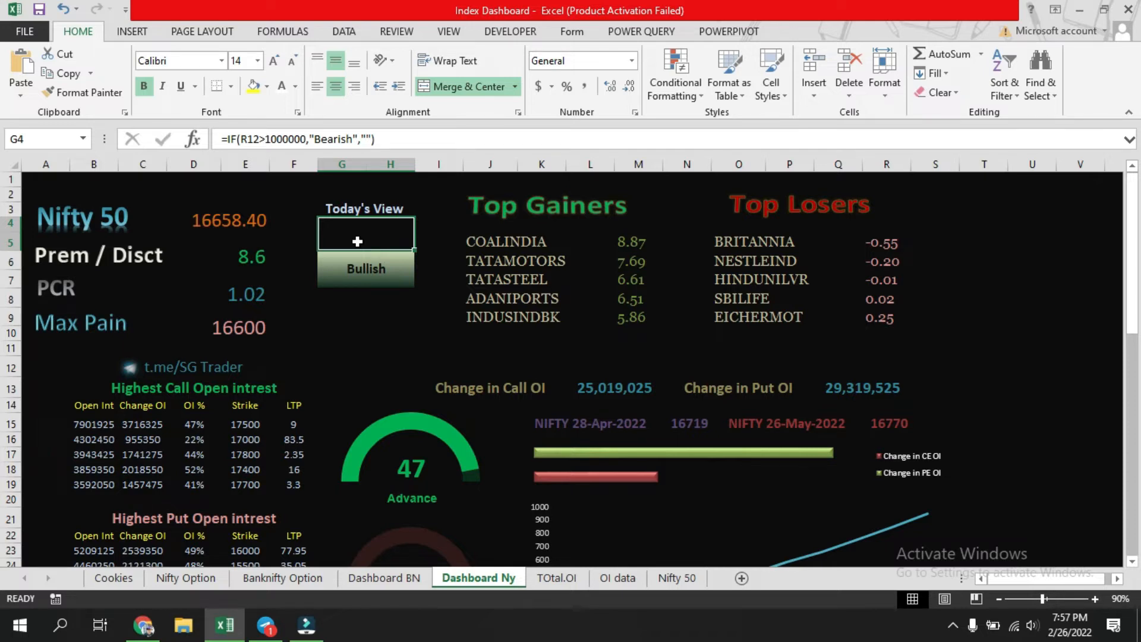
left_click(357, 270)
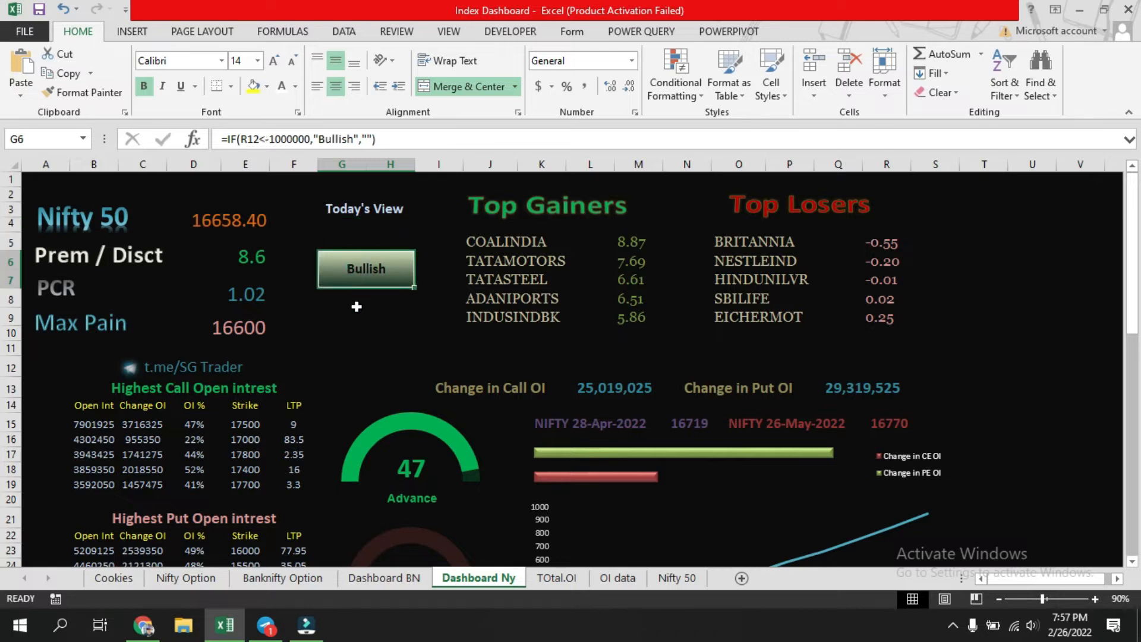
Check the Sideway IF formula in G8 under Today's View and the Prem / Disct reference in D5
left_click(356, 306)
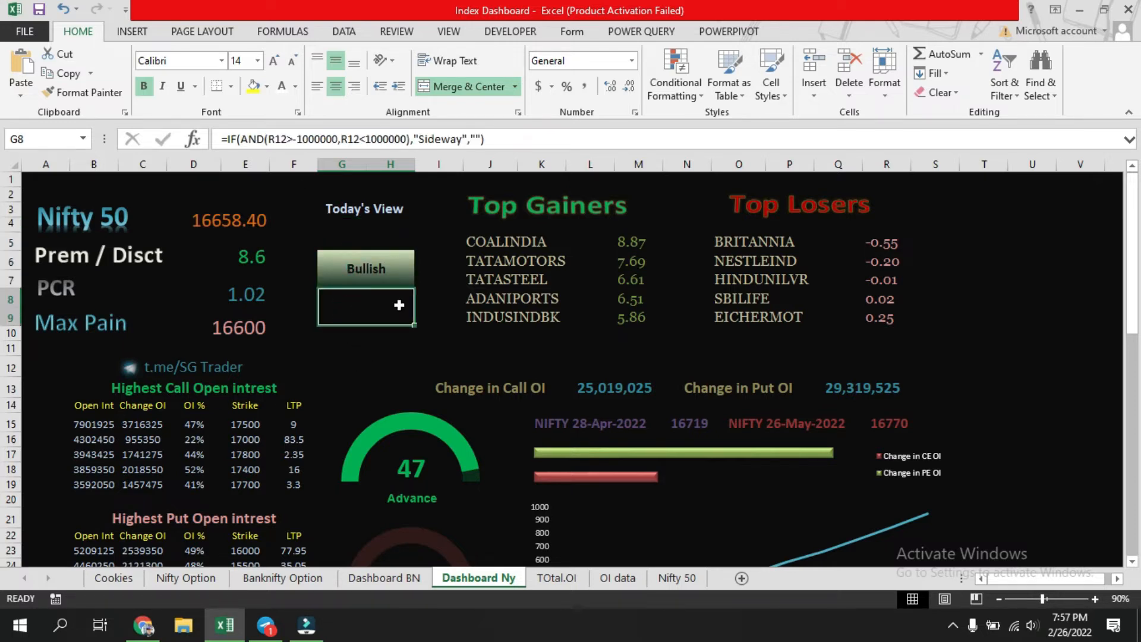
left_click(1088, 346)
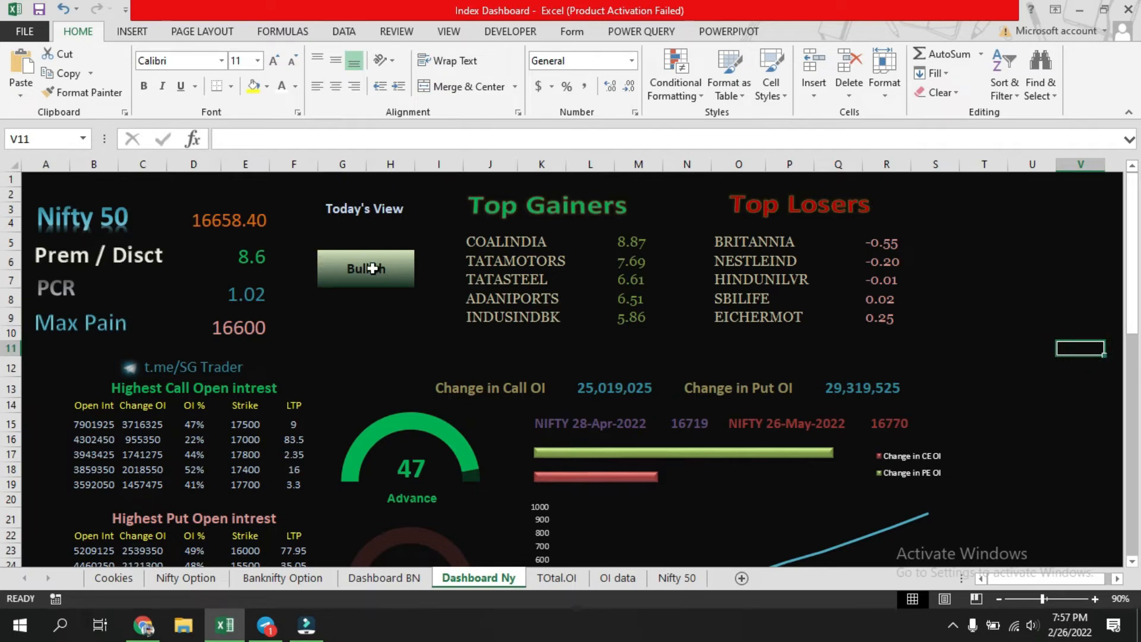
left_click(241, 262)
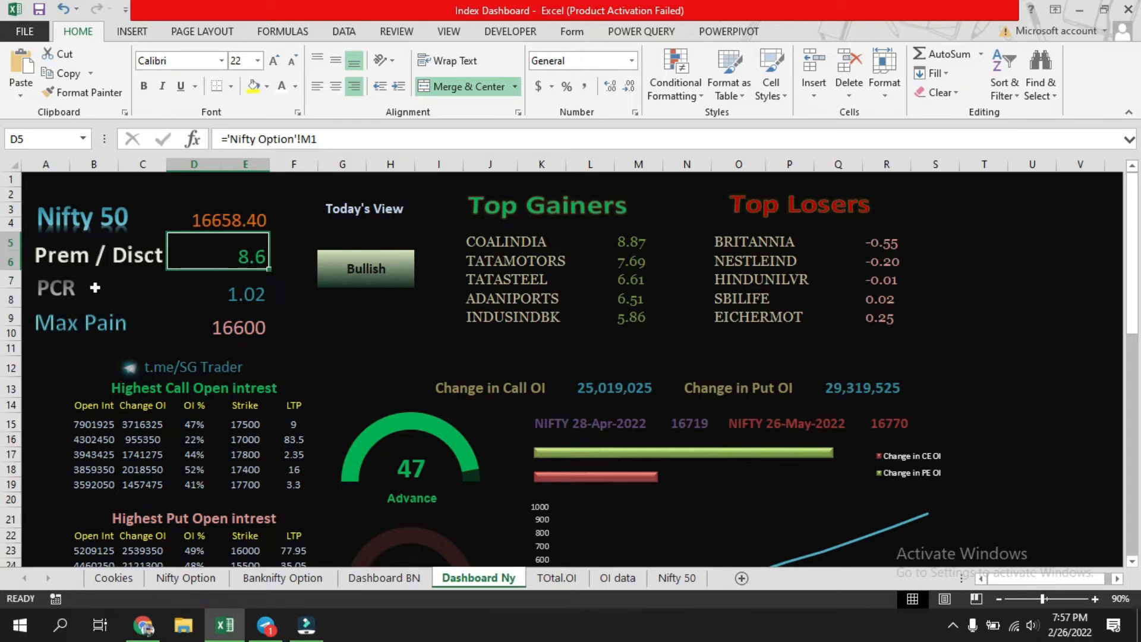
left_click(297, 329)
Compare the LARGE formulas in B15 and B16 of Highest Call Open Interest with their source data on the Nifty Option sheet
scroll(385, 306, "down", 2)
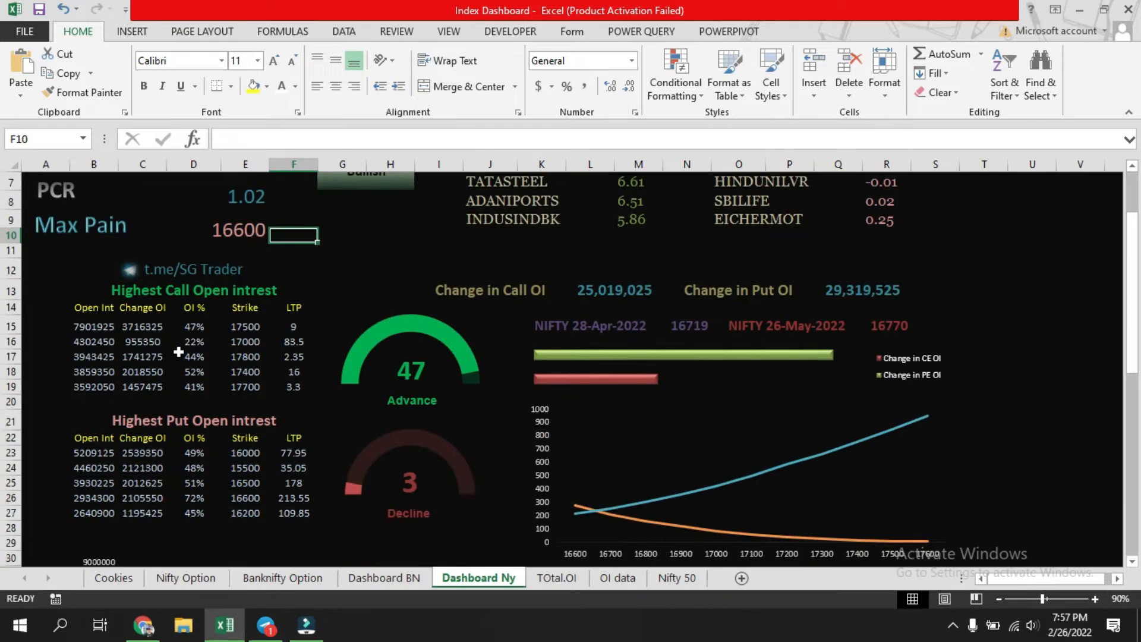
left_click(83, 327)
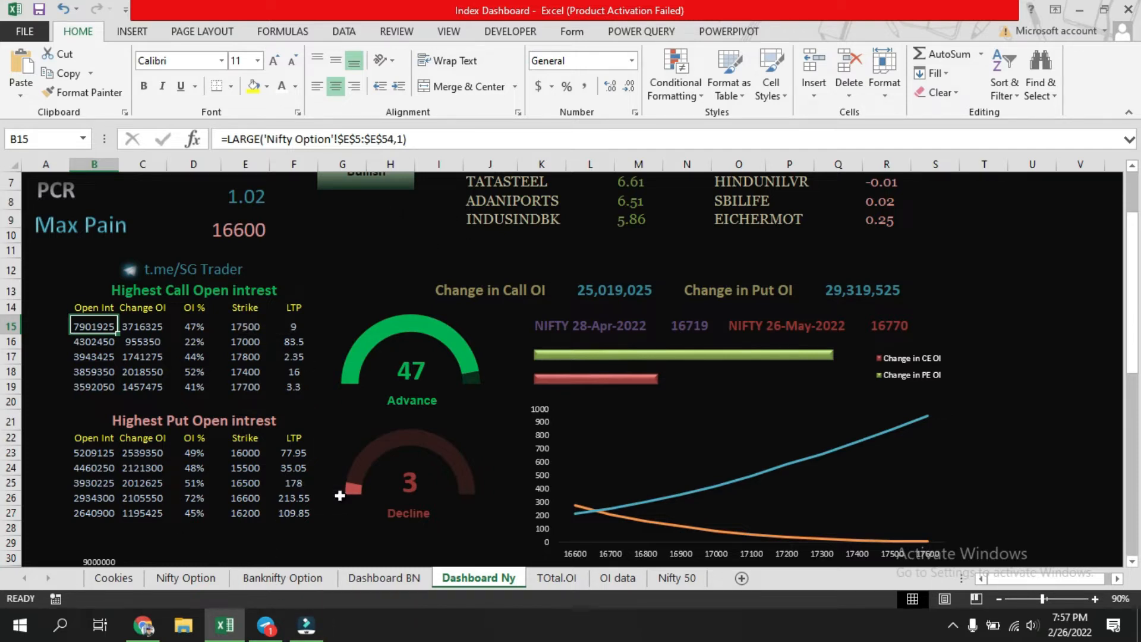
mouse_move(339, 495)
left_click(192, 579)
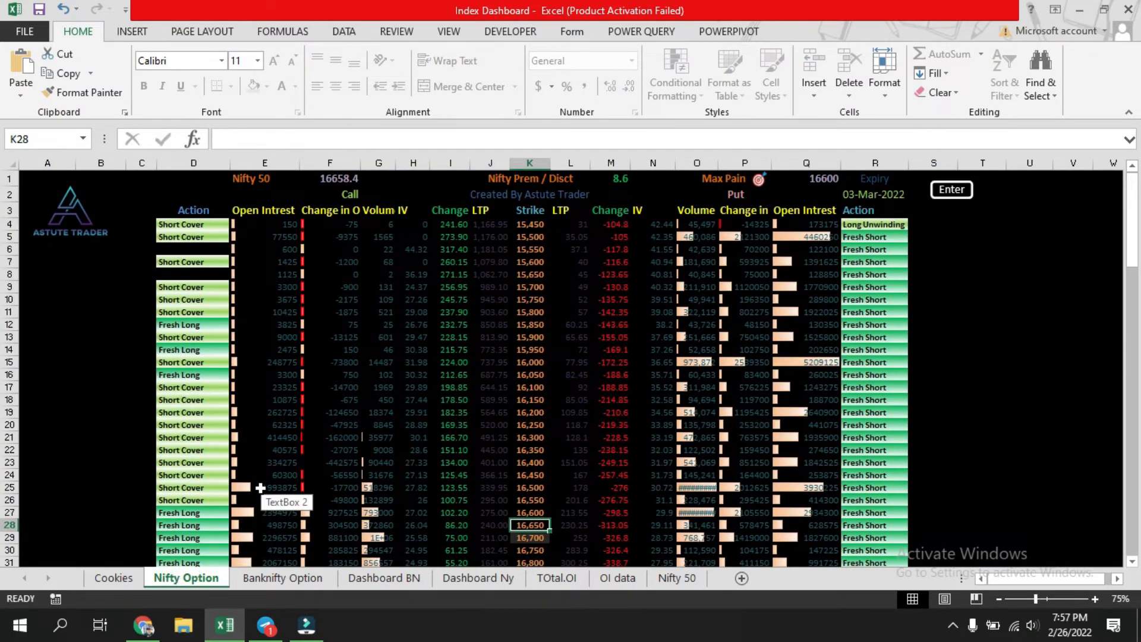
scroll(262, 493, "down", 12)
scroll(250, 324, "up", 12)
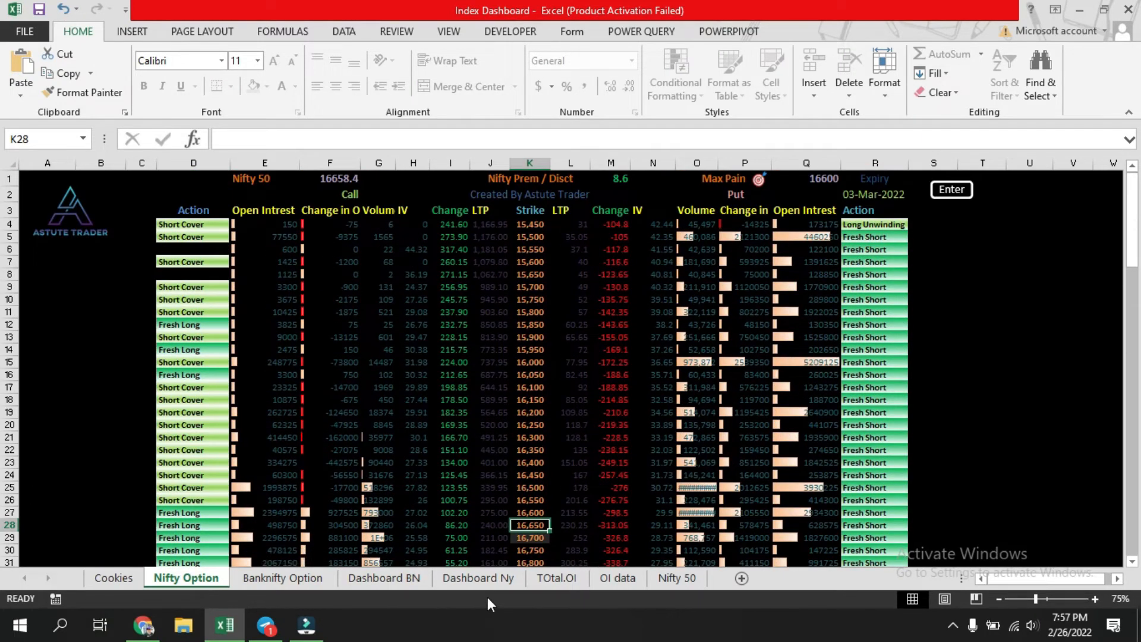
left_click(465, 576)
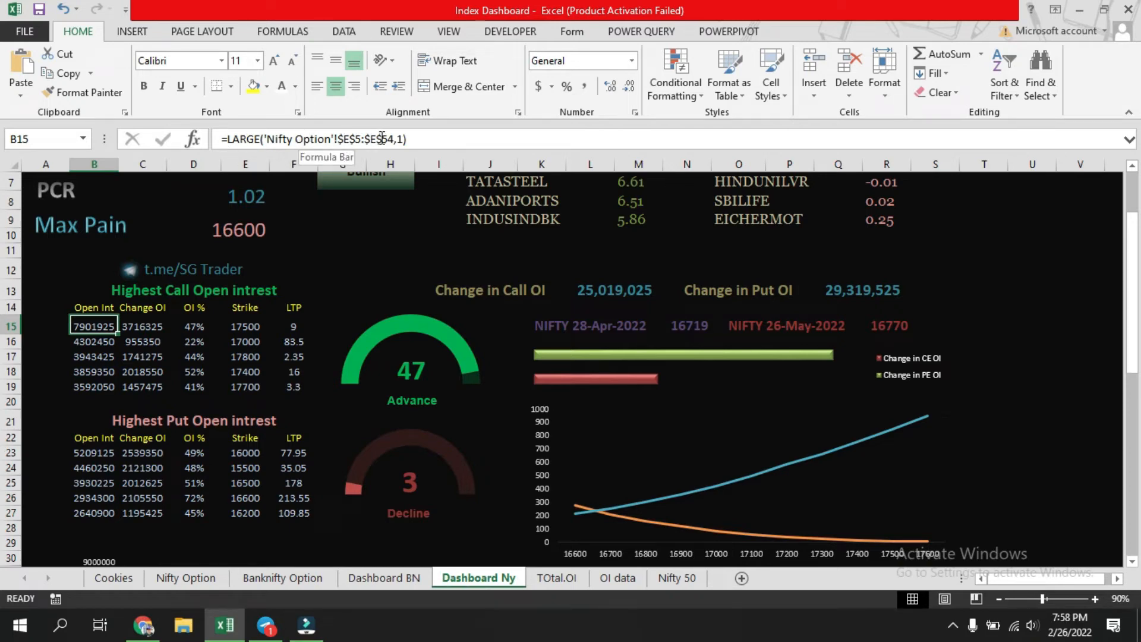
left_click(189, 576)
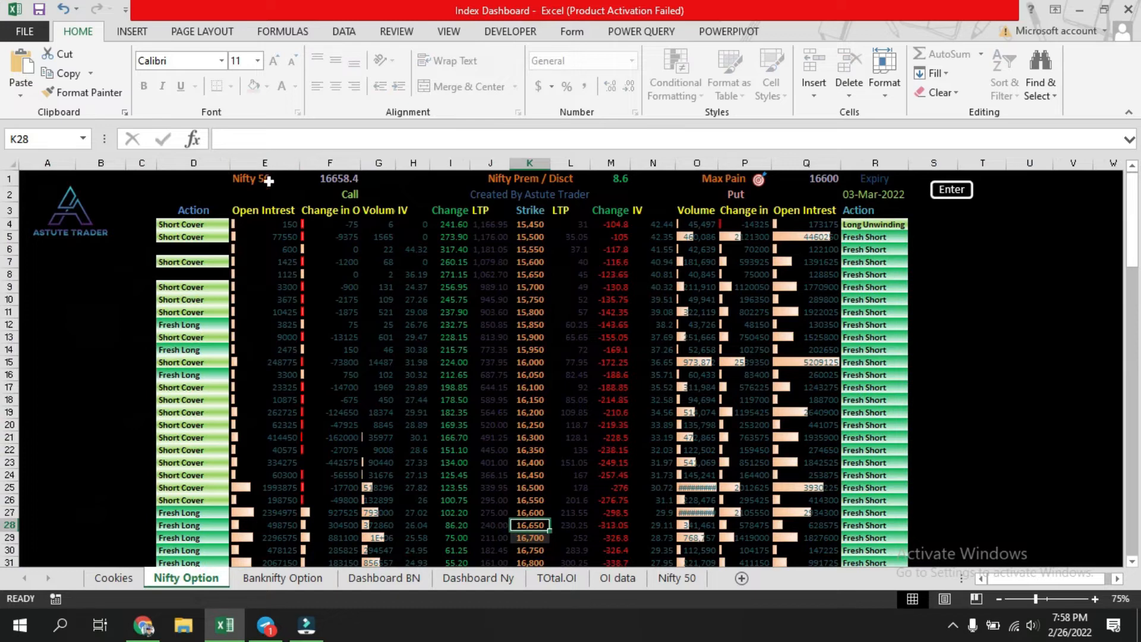
left_click(478, 578)
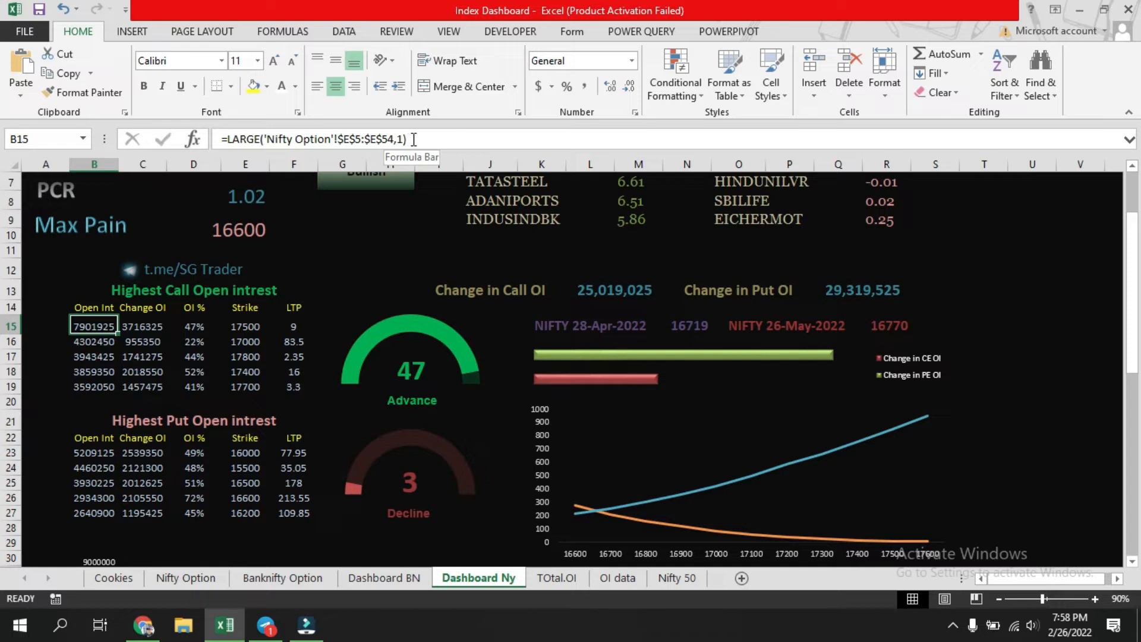
left_click(90, 341)
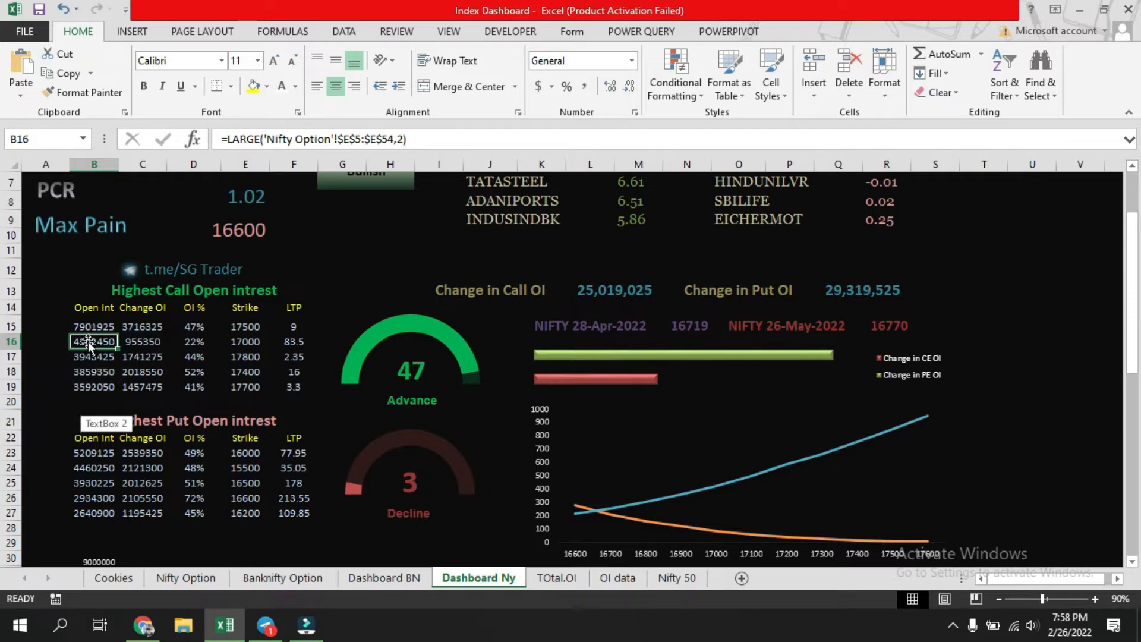
Check the Change OI, OI % and Strike formulas in C15, D15 and E15
left_click(134, 329)
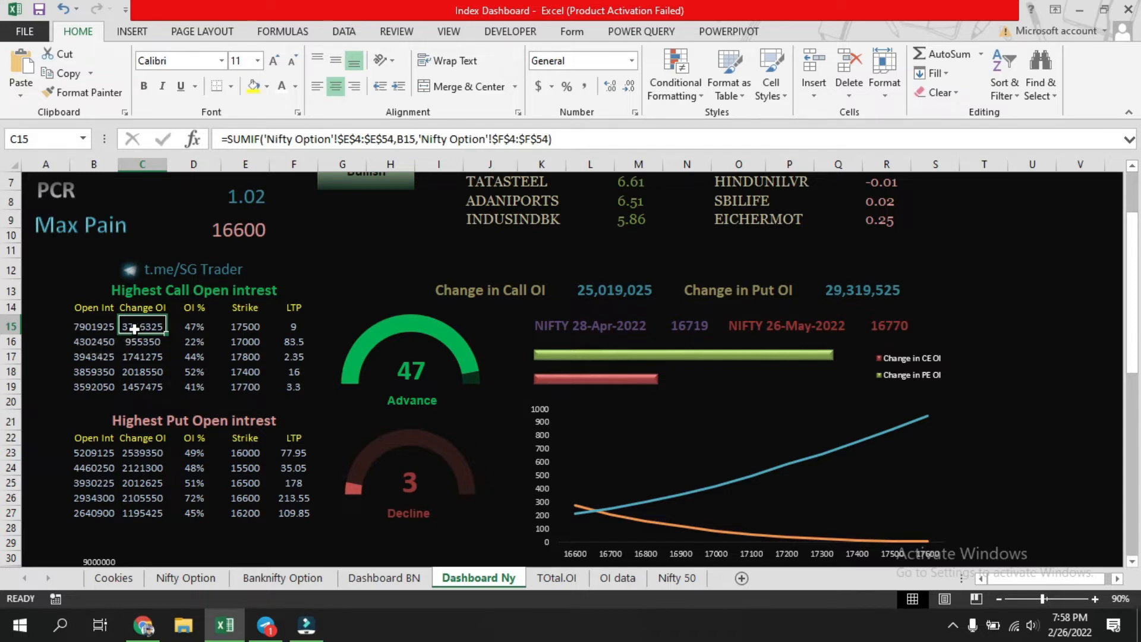
left_click(179, 325)
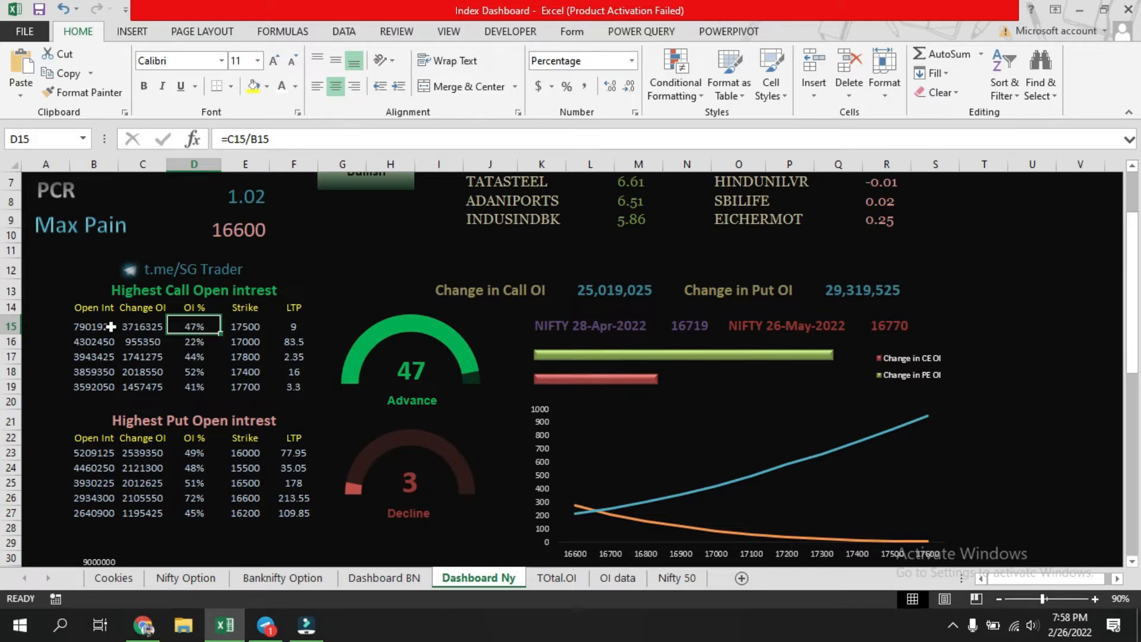
left_click(238, 321)
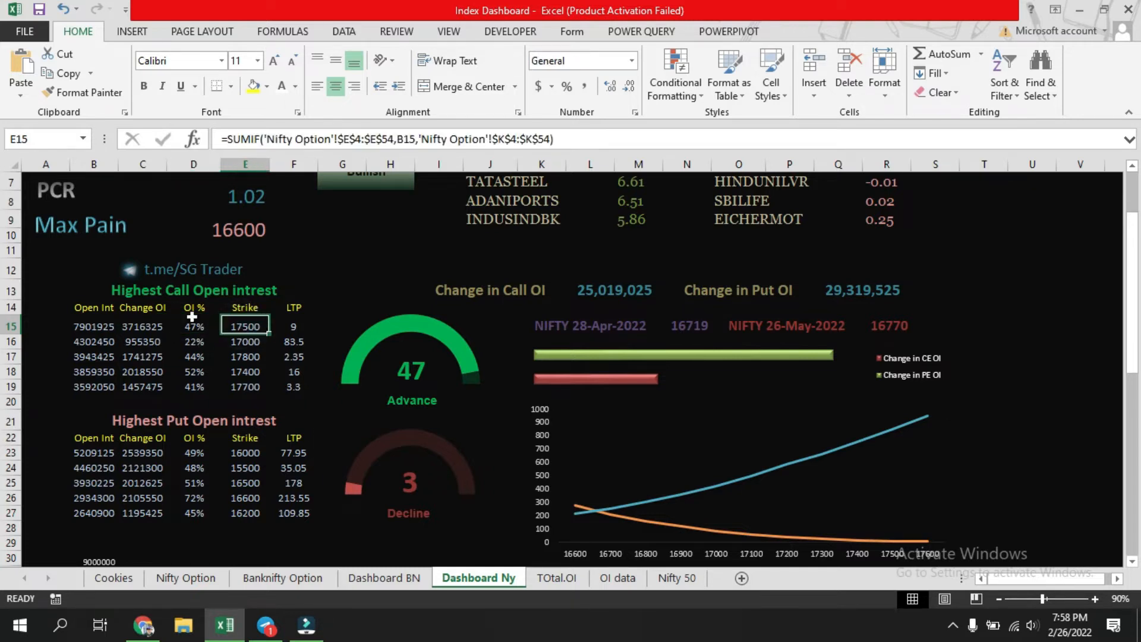
Trace the Strike SUMIF in E15 to columns E and K of Nifty Option, and check the LTP formula in F15
left_click(91, 326)
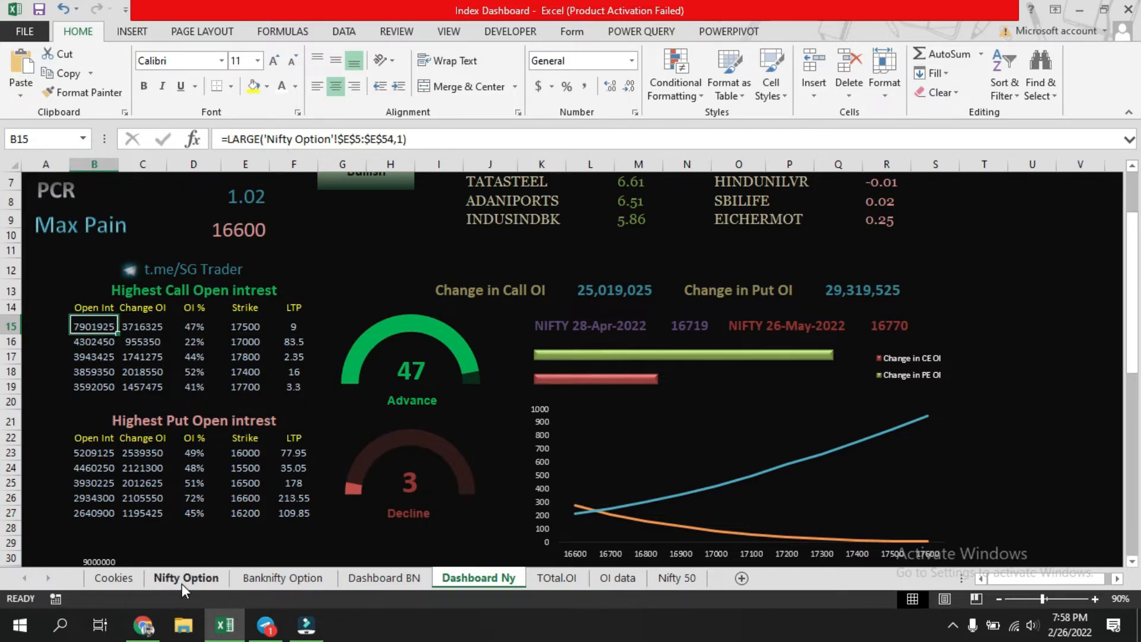
left_click(181, 581)
left_click(280, 162)
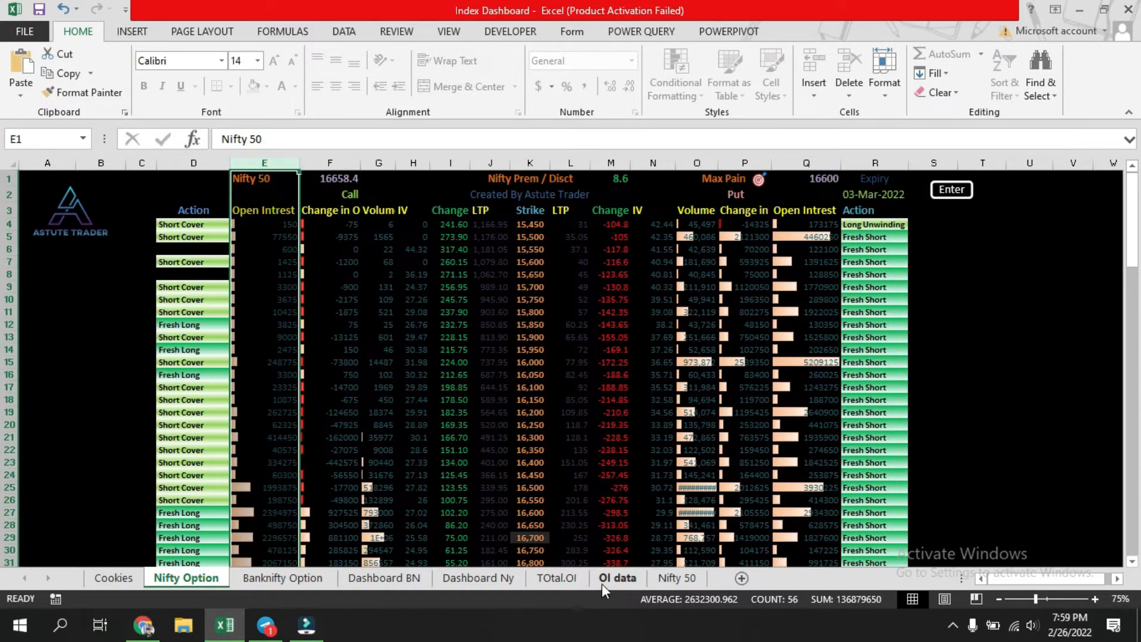
left_click(483, 577)
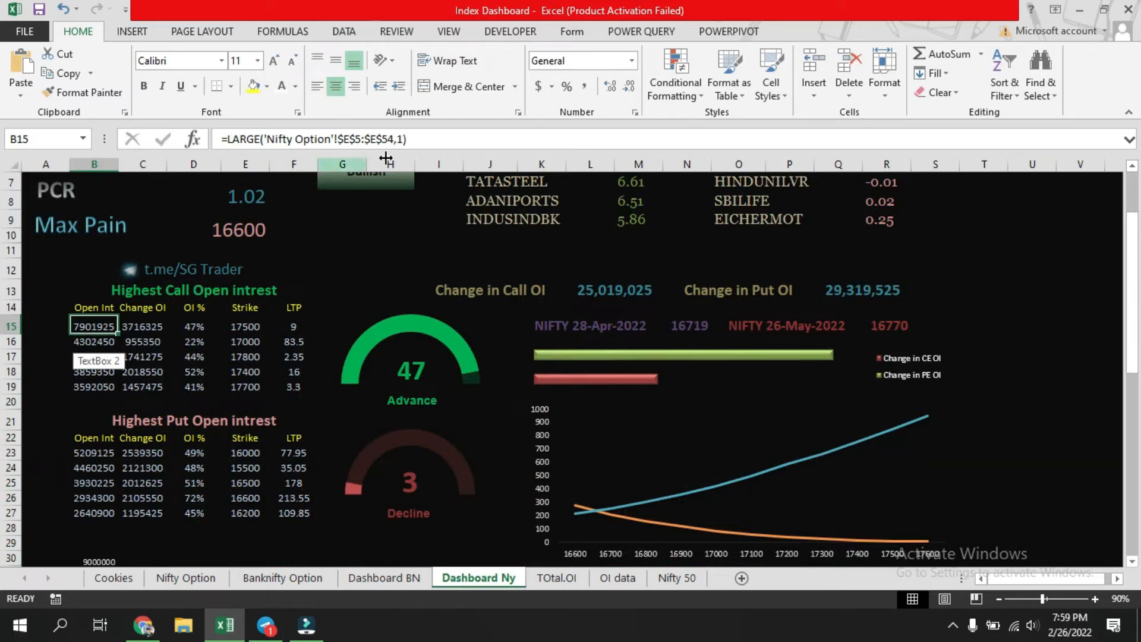
left_click(239, 329)
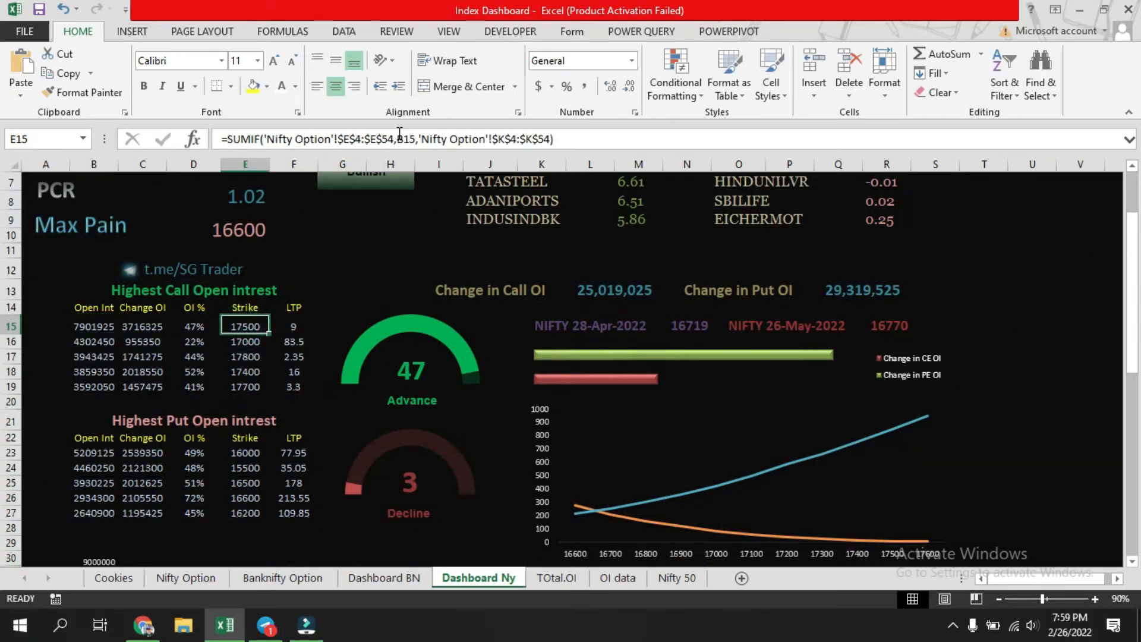
left_click(173, 581)
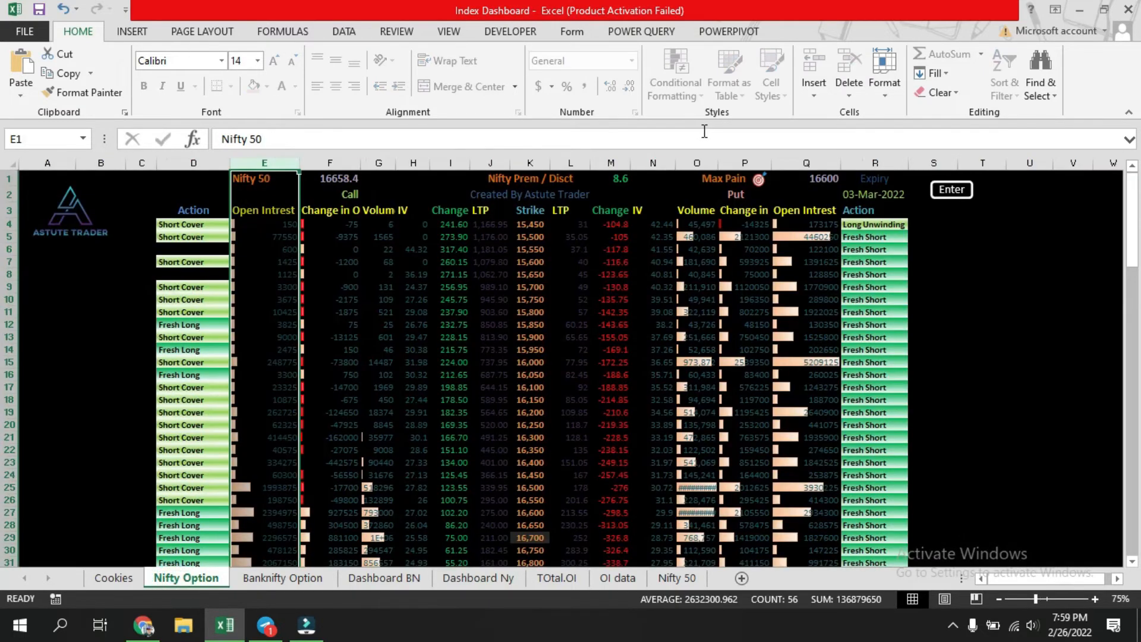
left_click(529, 159)
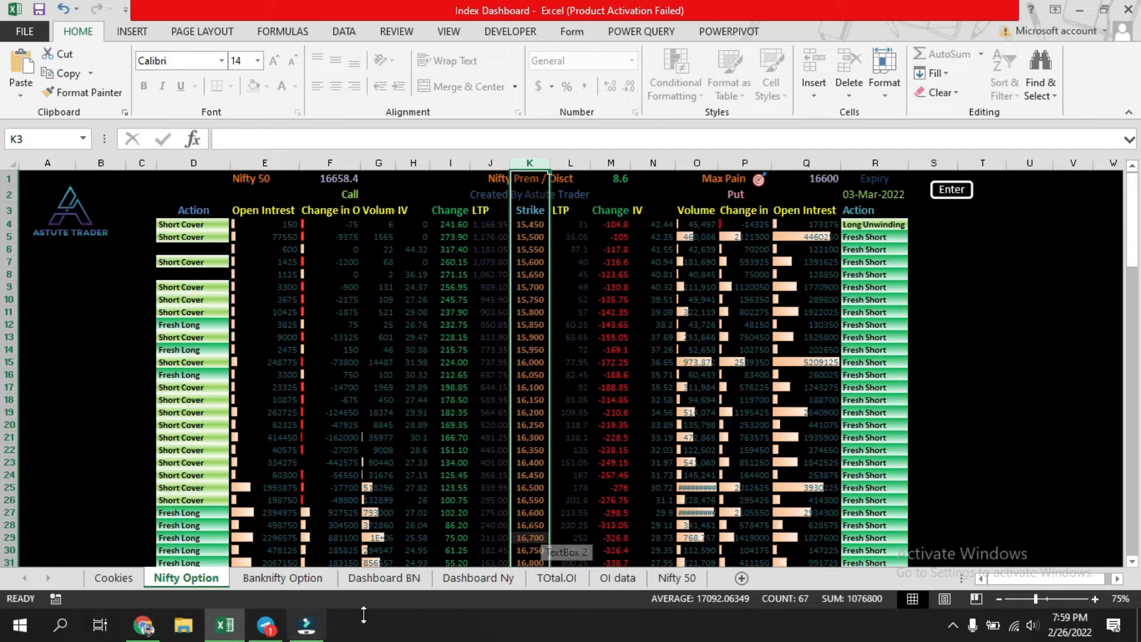
left_click(454, 577)
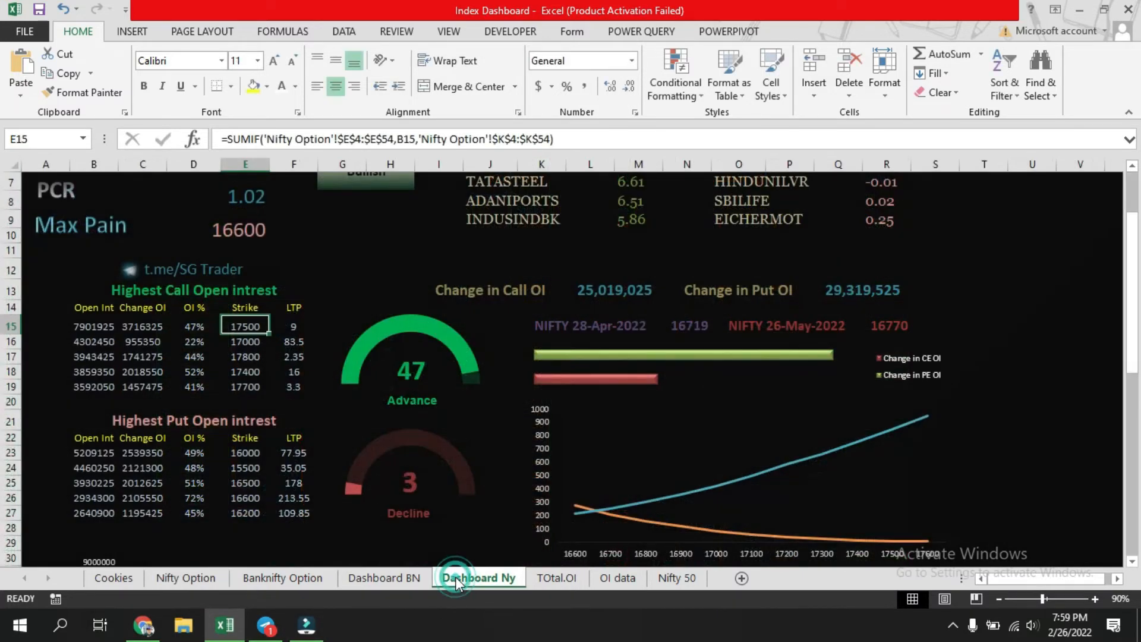
left_click(294, 326)
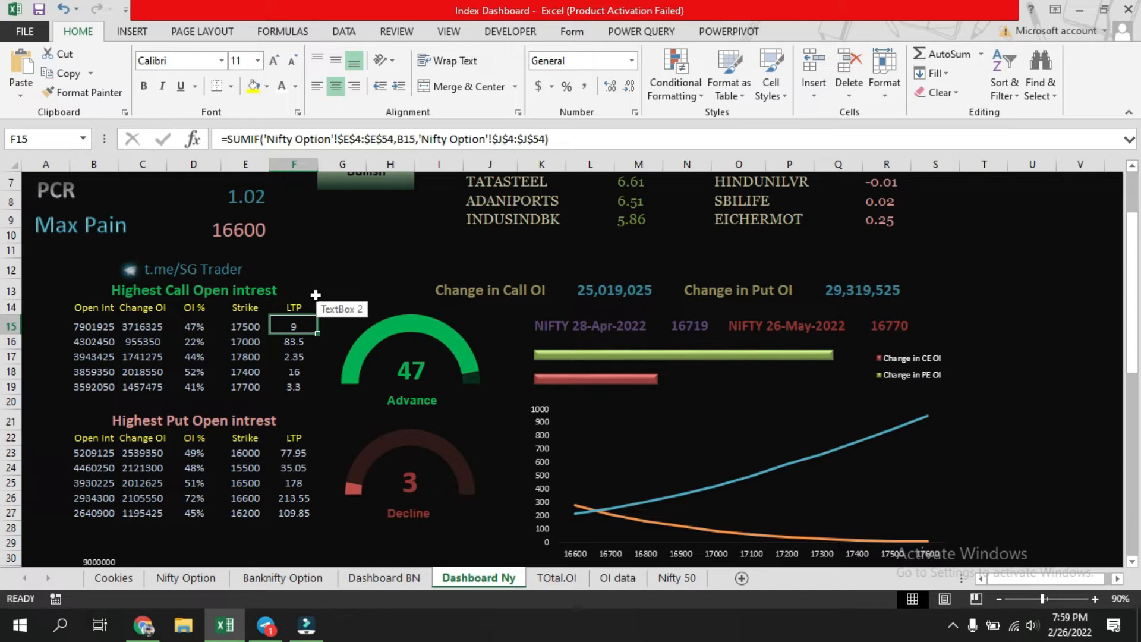
left_click(1077, 234)
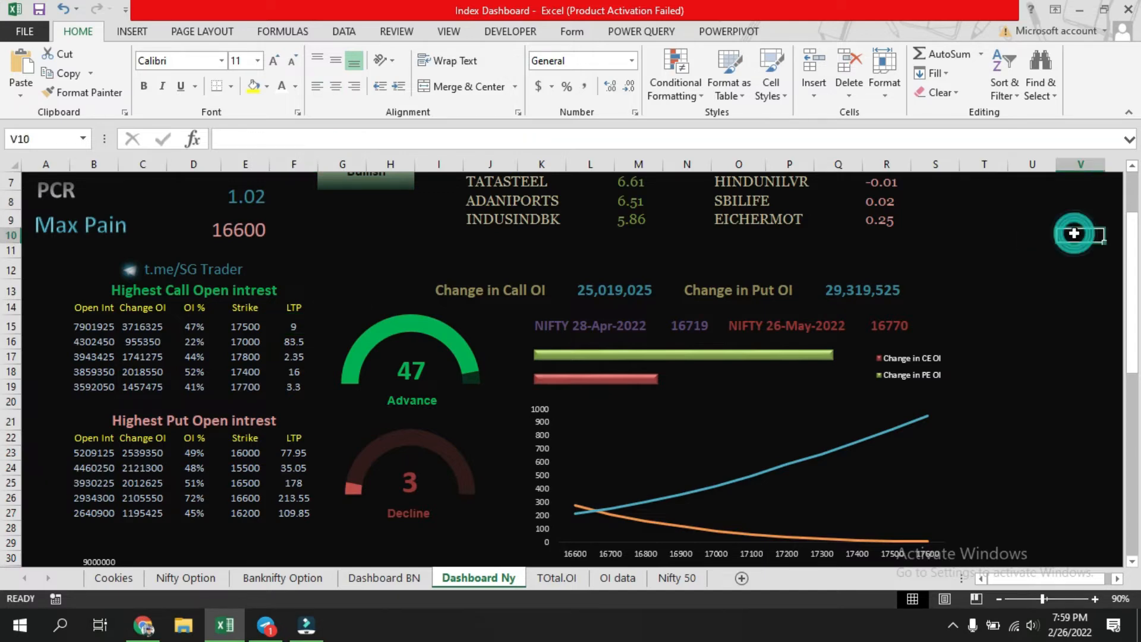
Trace the Change in Call OI reference in L13 to its total on Nifty Option, and check the Change in Put OI cell
scroll(1079, 480, "up", 2)
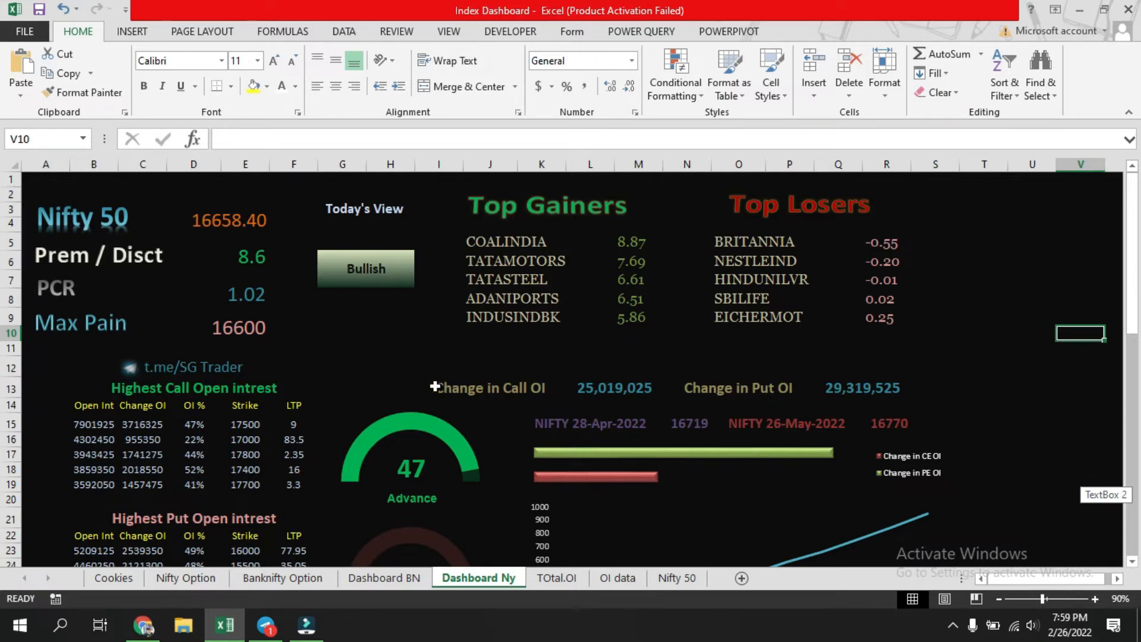
scroll(454, 391, "down", 2)
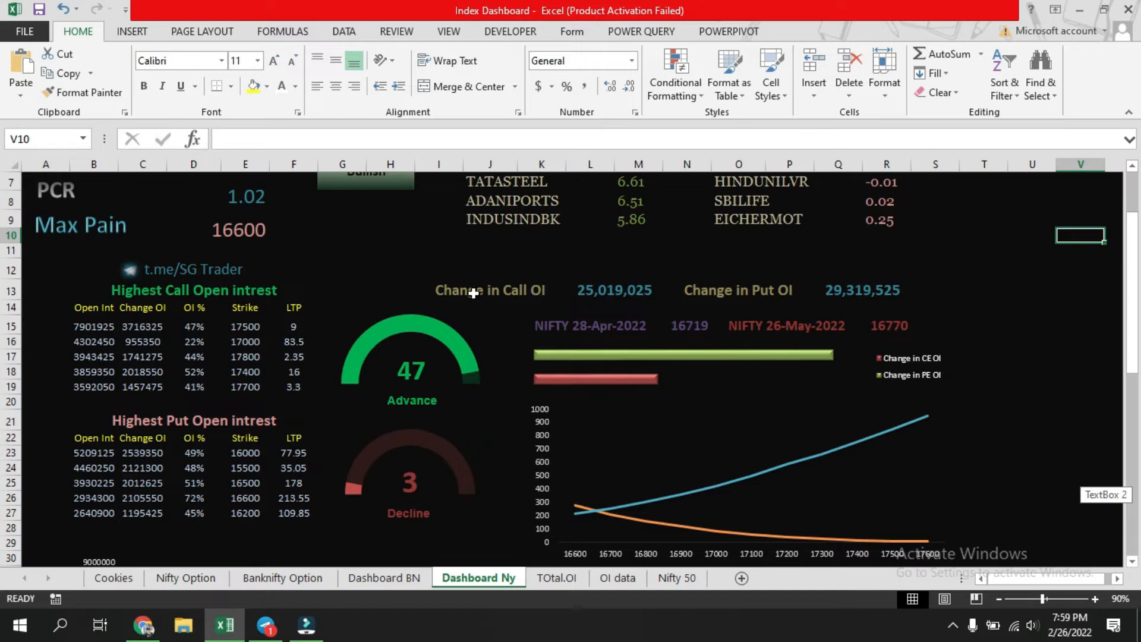
left_click(591, 288)
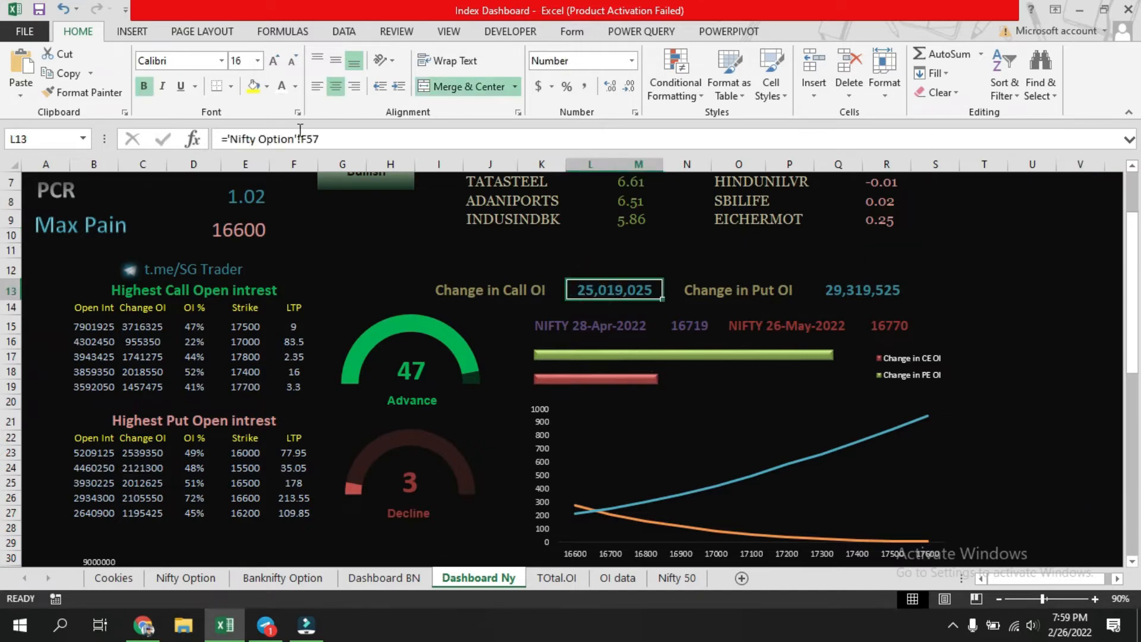
left_click(186, 577)
scroll(333, 488, "down", 12)
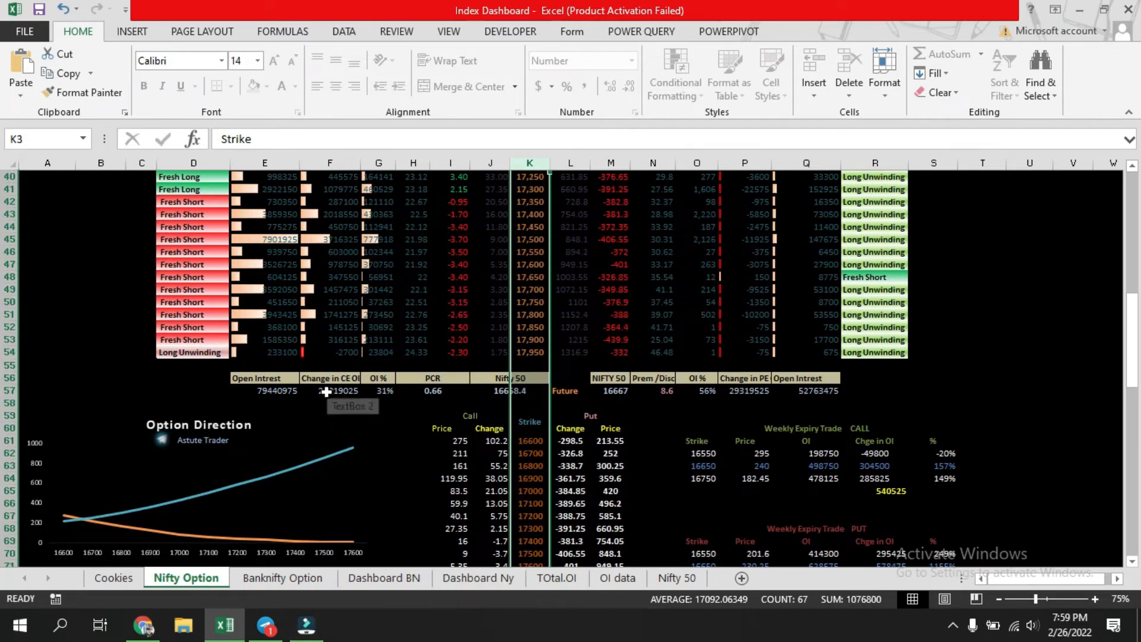
left_click(471, 576)
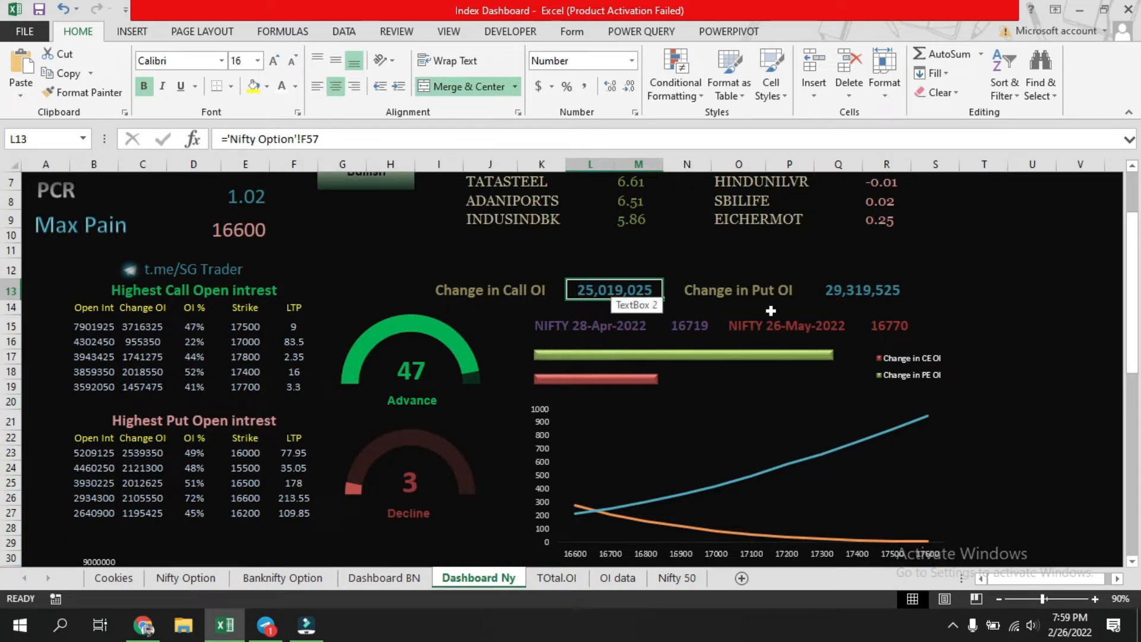
left_click(844, 290)
left_click(1015, 272)
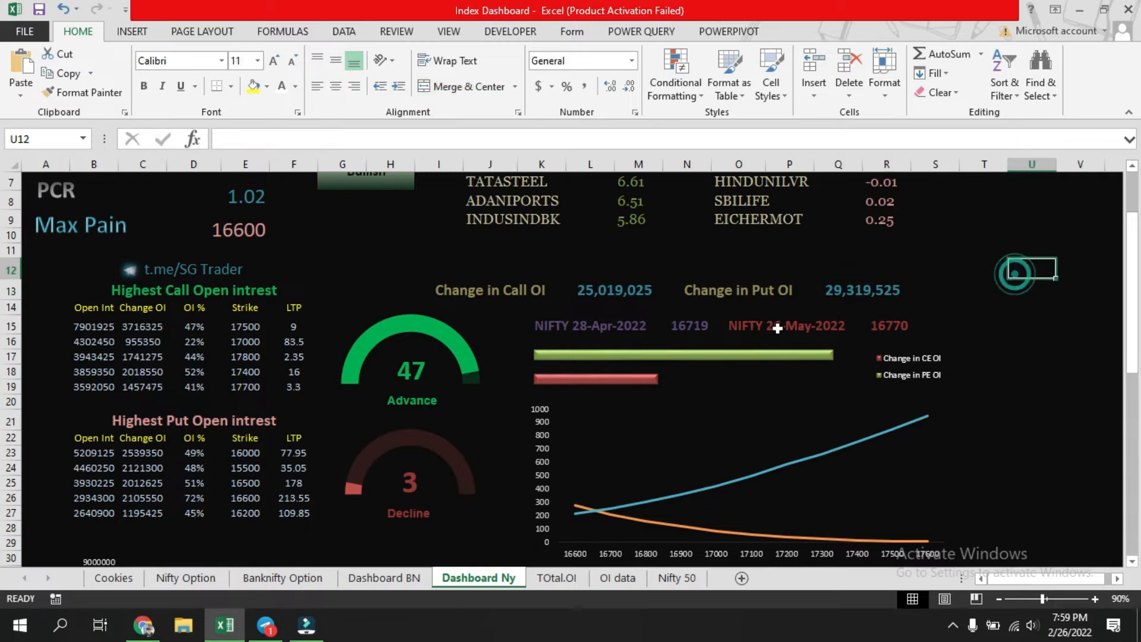
Unhide the Idx fut sheet to view the index futures tables, and return to Dashboard Ny
left_click(683, 578)
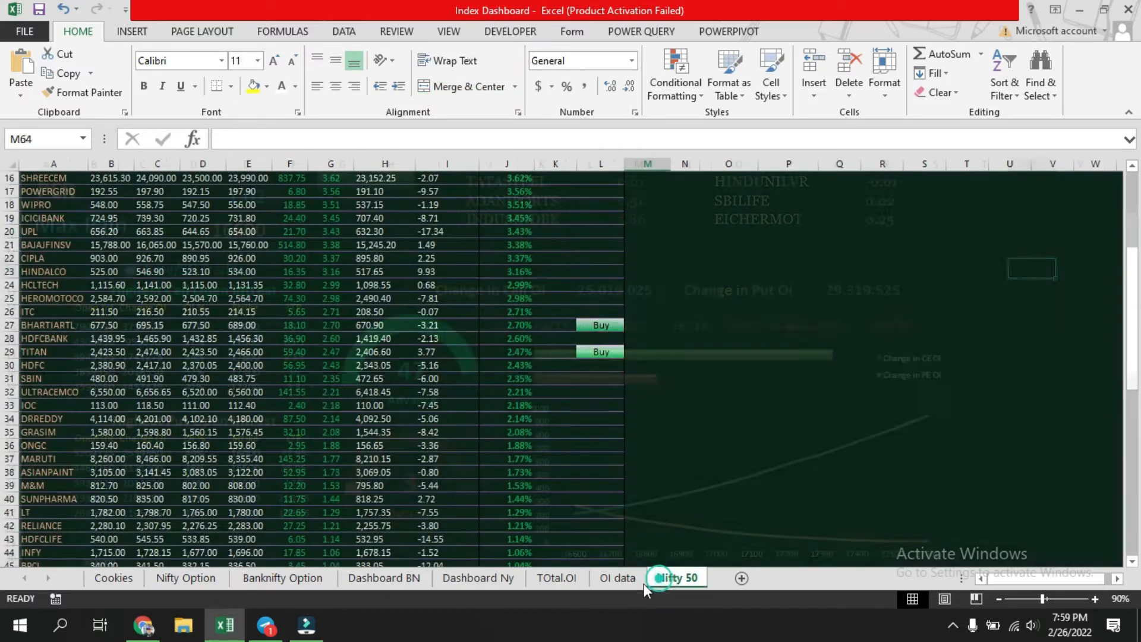
left_click(623, 579)
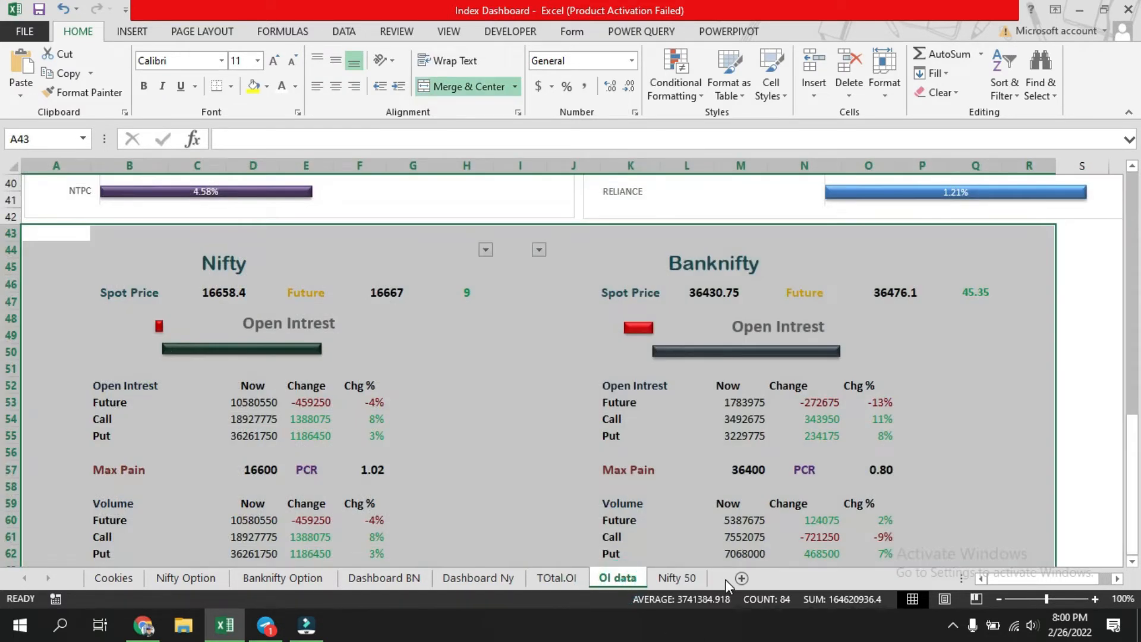
left_click(680, 579)
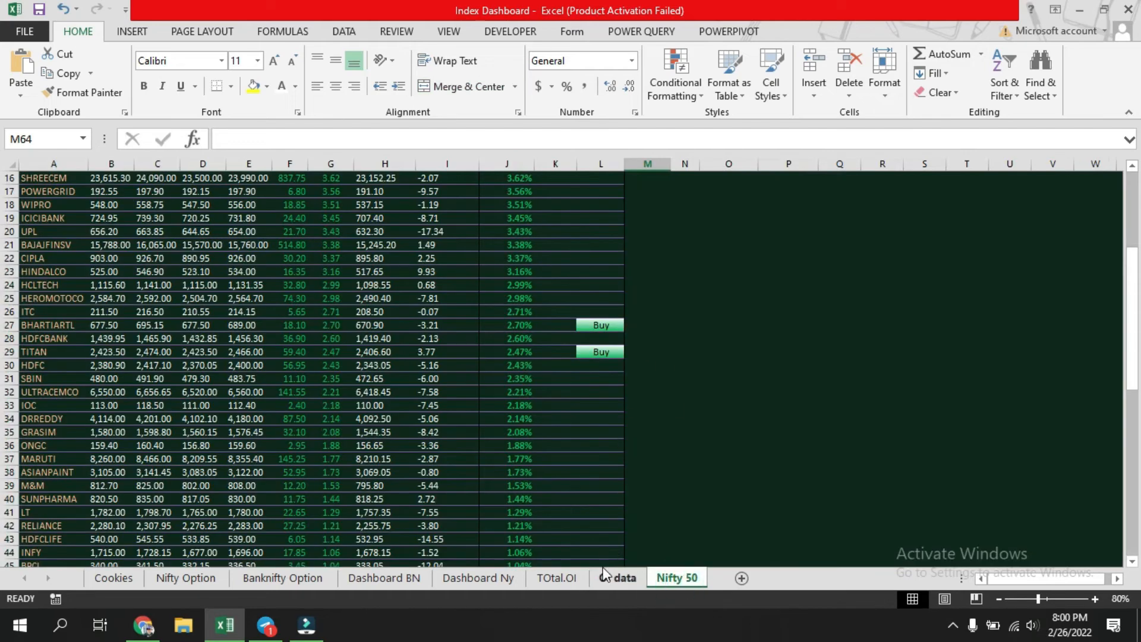
right_click(685, 579)
left_click(732, 543)
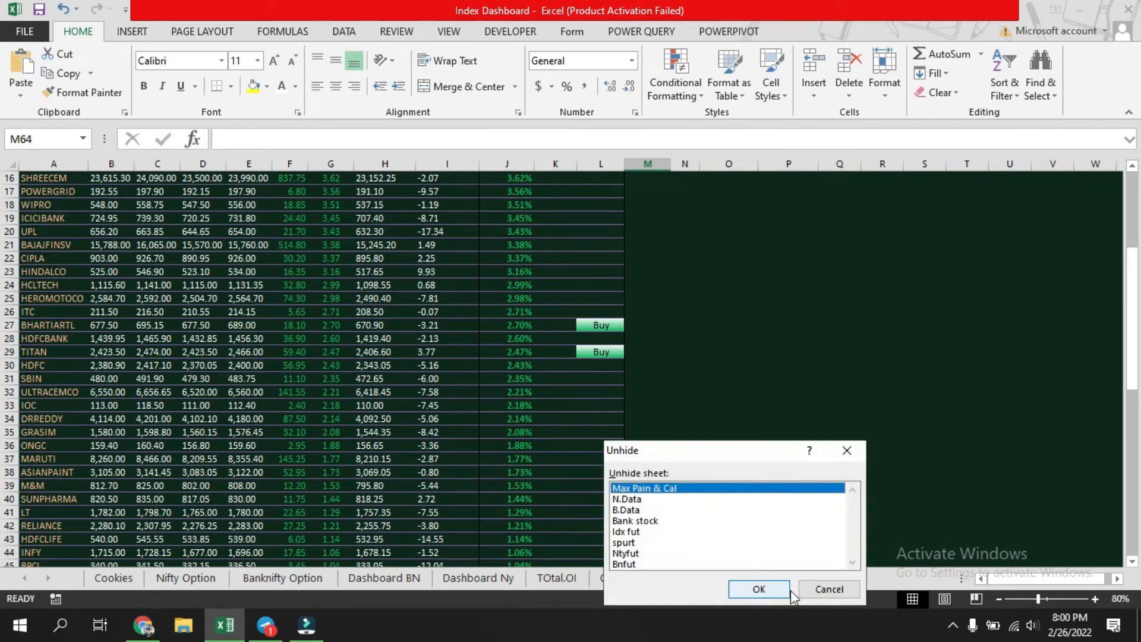
left_click(634, 532)
left_click(759, 589)
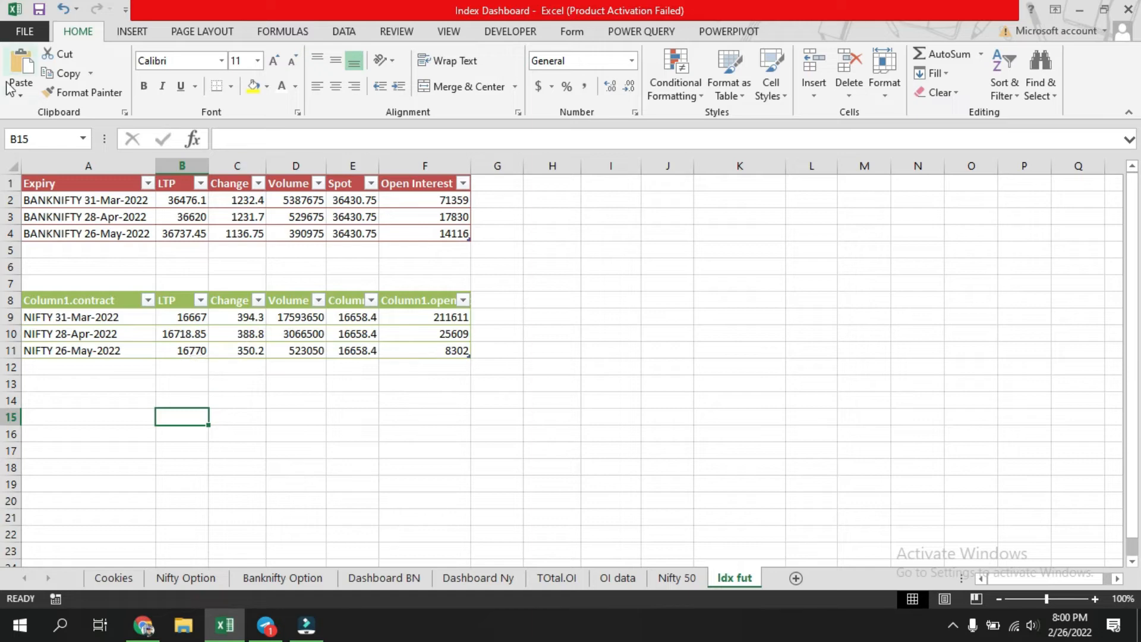
left_click(459, 580)
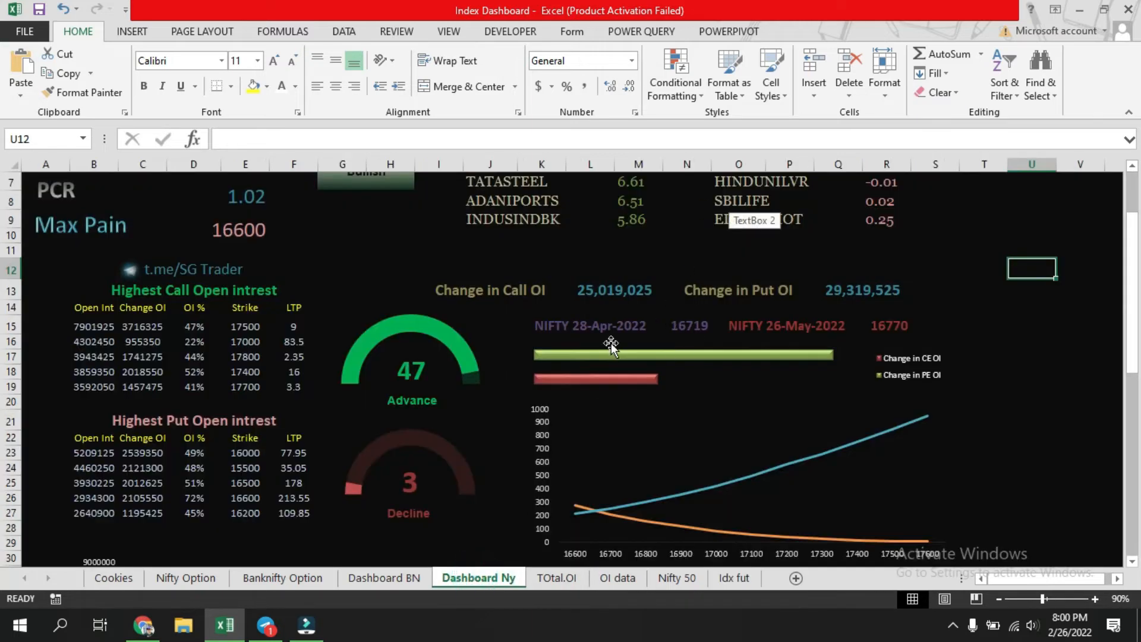
Trace the April futures price reference in N15 to cell B10 on the Idx fut sheet
left_click(667, 324)
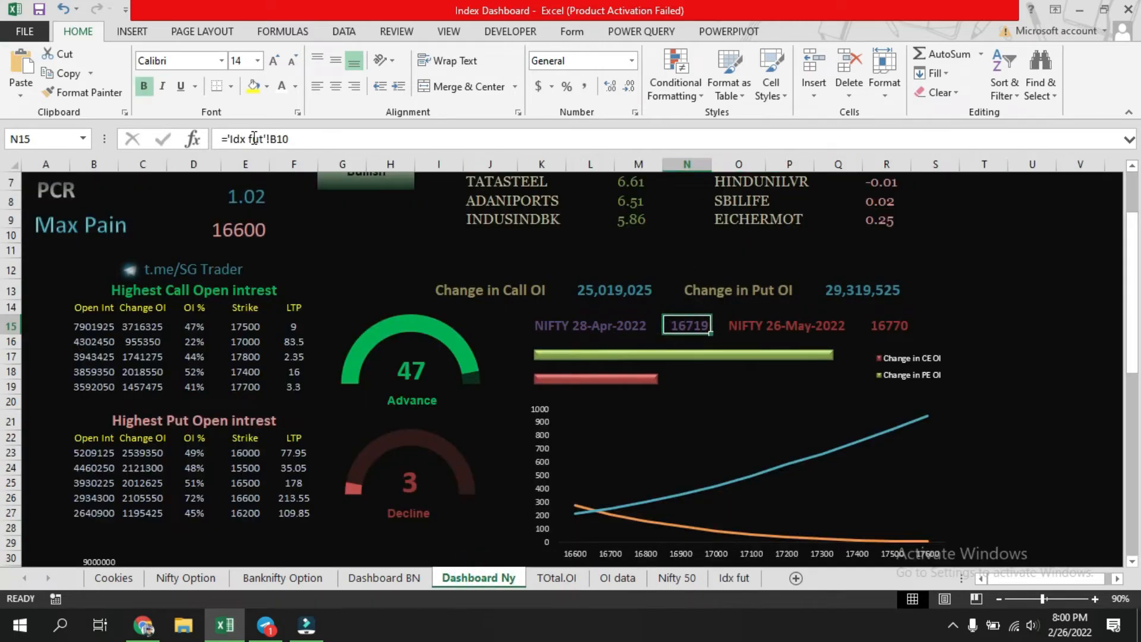
left_click(739, 580)
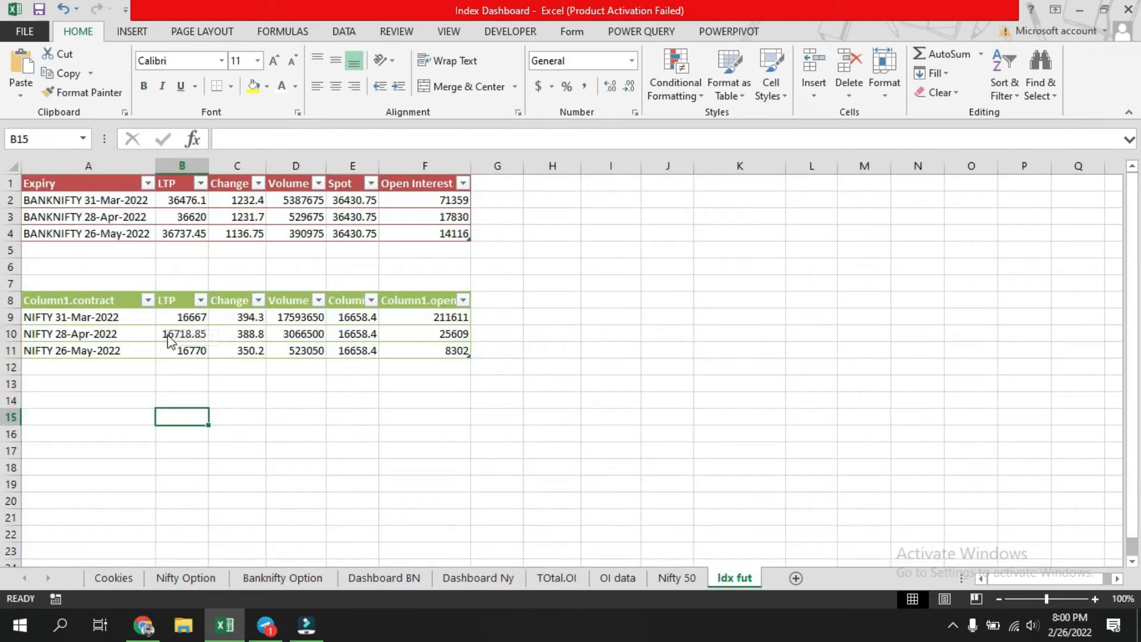
left_click(448, 437)
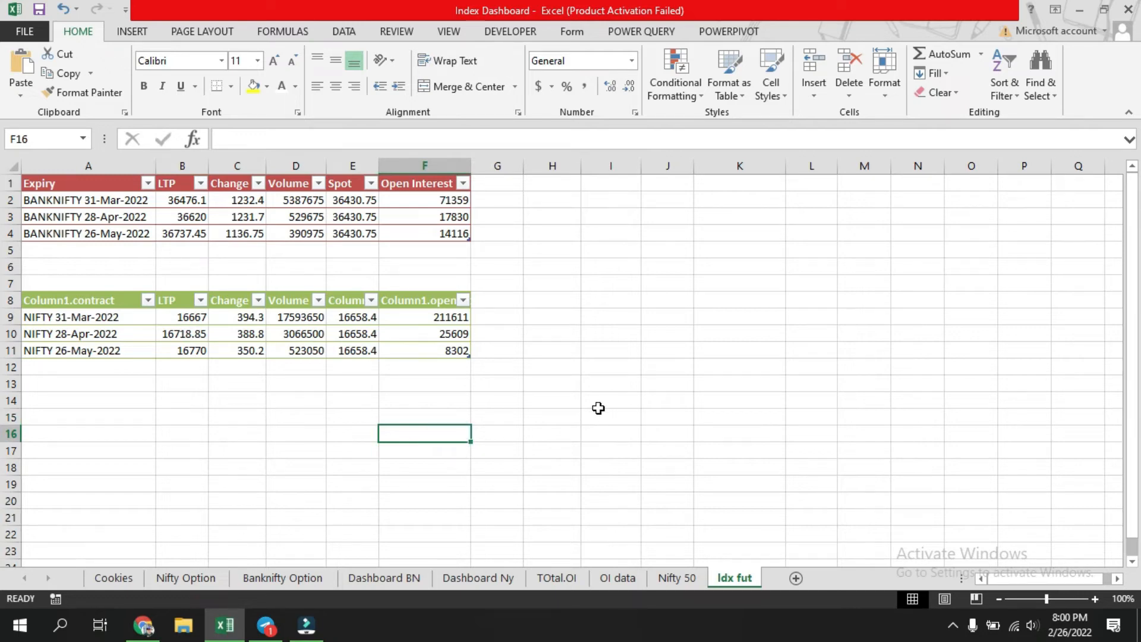
Hide the Nifty 50 sheet and return to Dashboard Ny
right_click(679, 578)
left_click(713, 523)
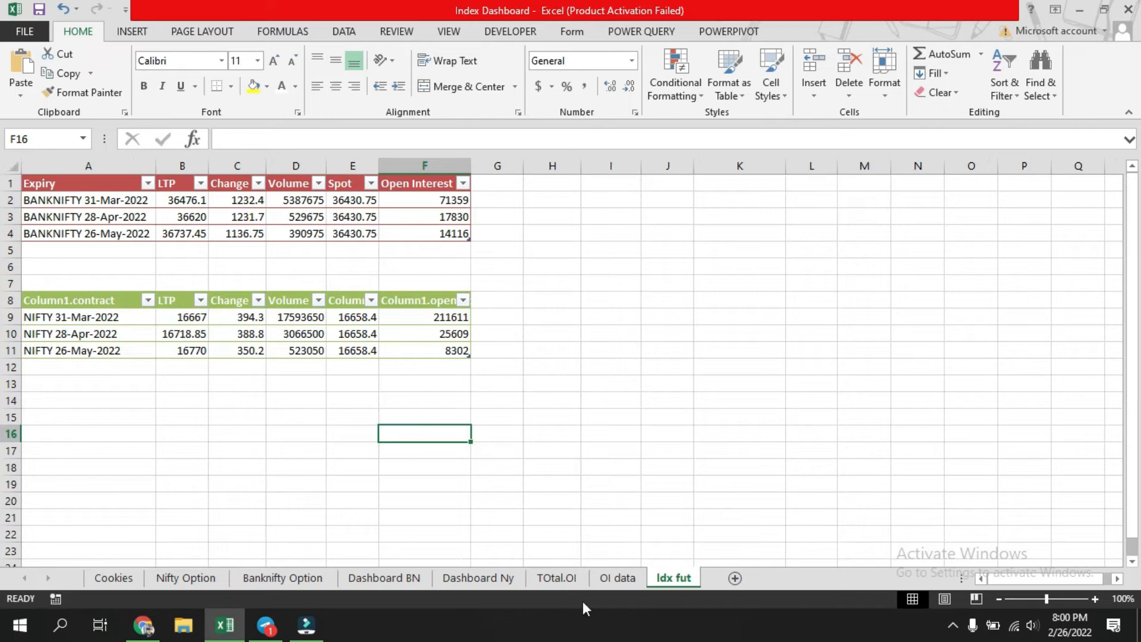
left_click(475, 578)
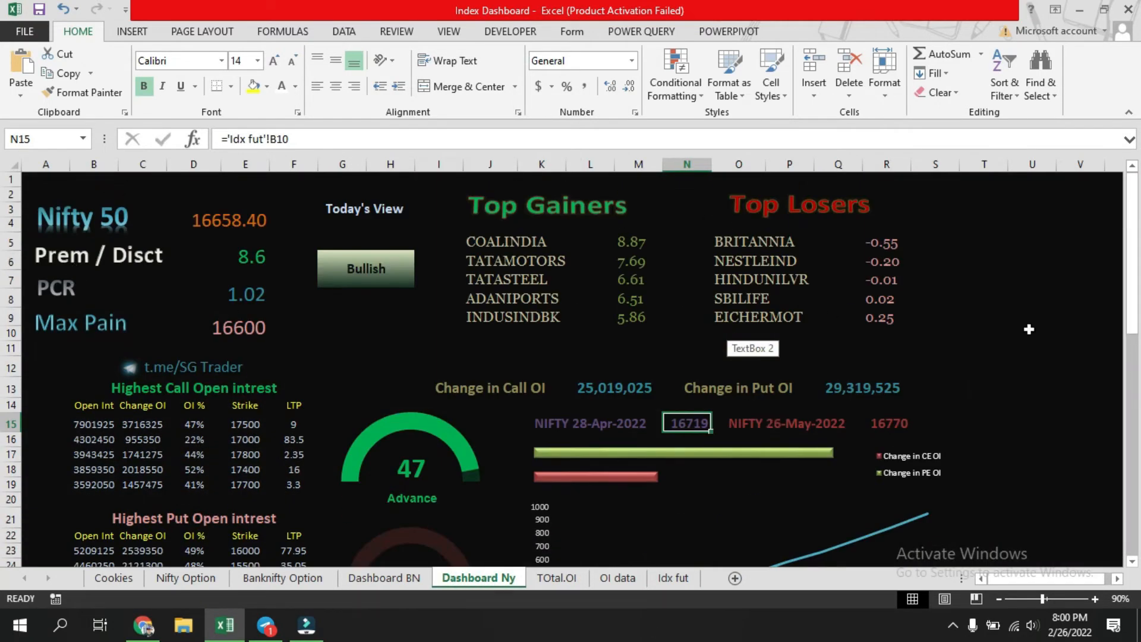
Examine the Change in CE/PE OI bar chart and view the available bar chart types
left_click(1048, 384)
scroll(1029, 466, "down", 4)
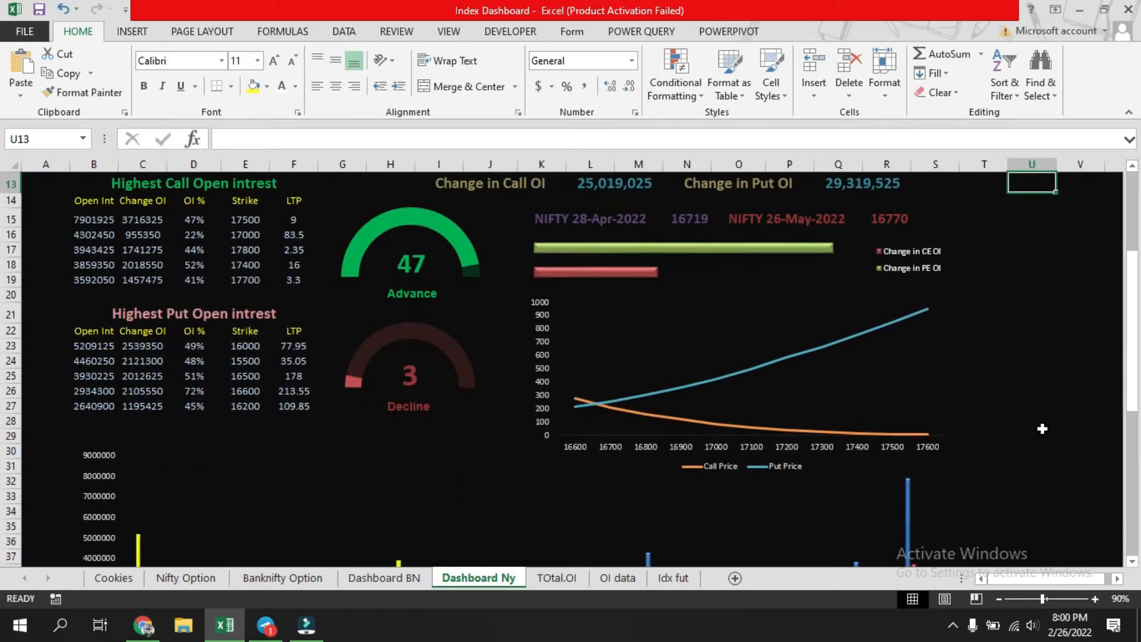
left_click(752, 253)
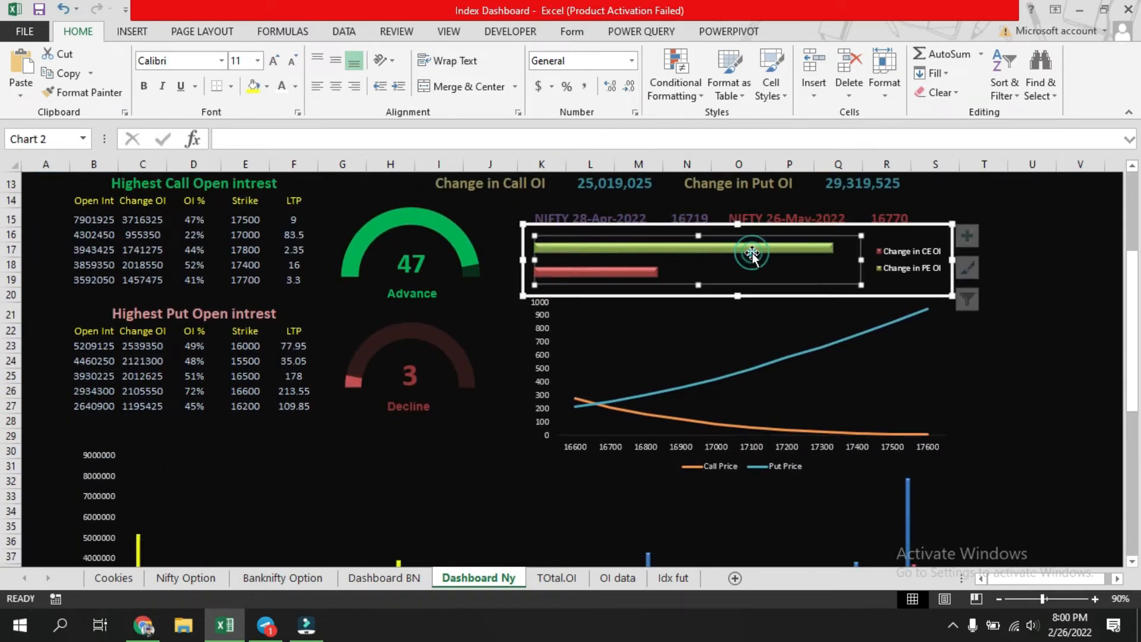
left_click(1054, 277)
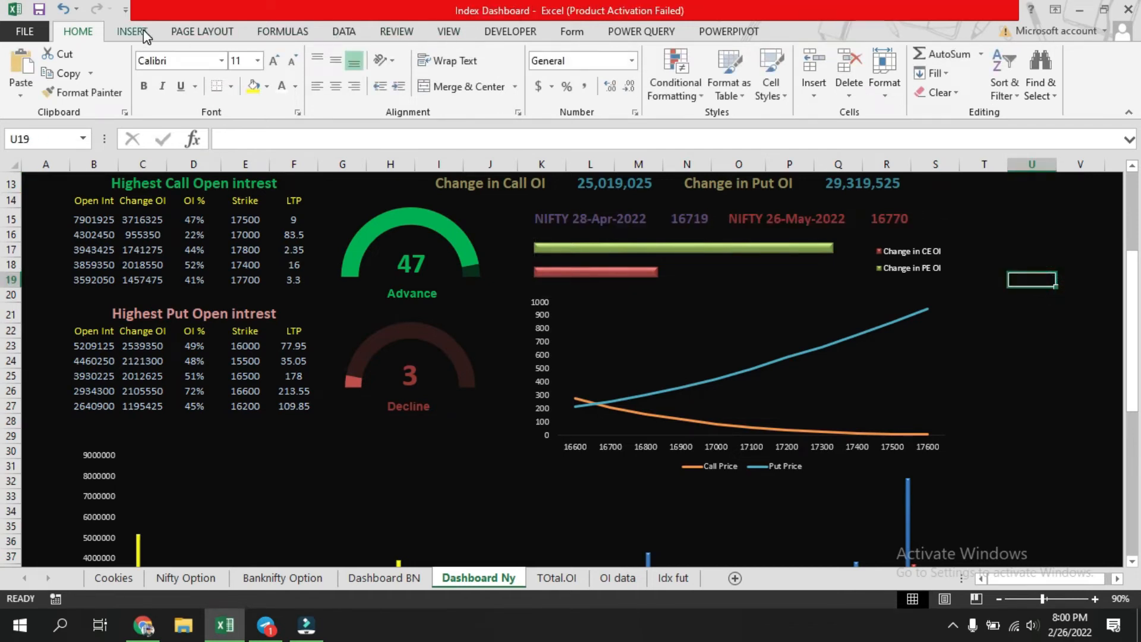
scroll(190, 41, "down", 1)
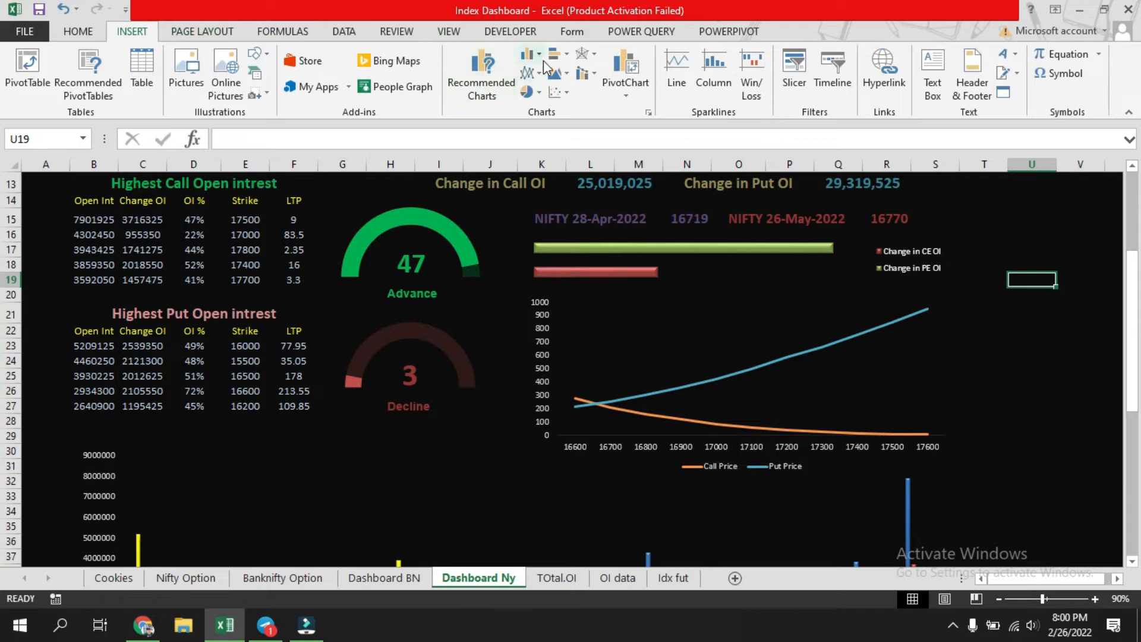
left_click(568, 55)
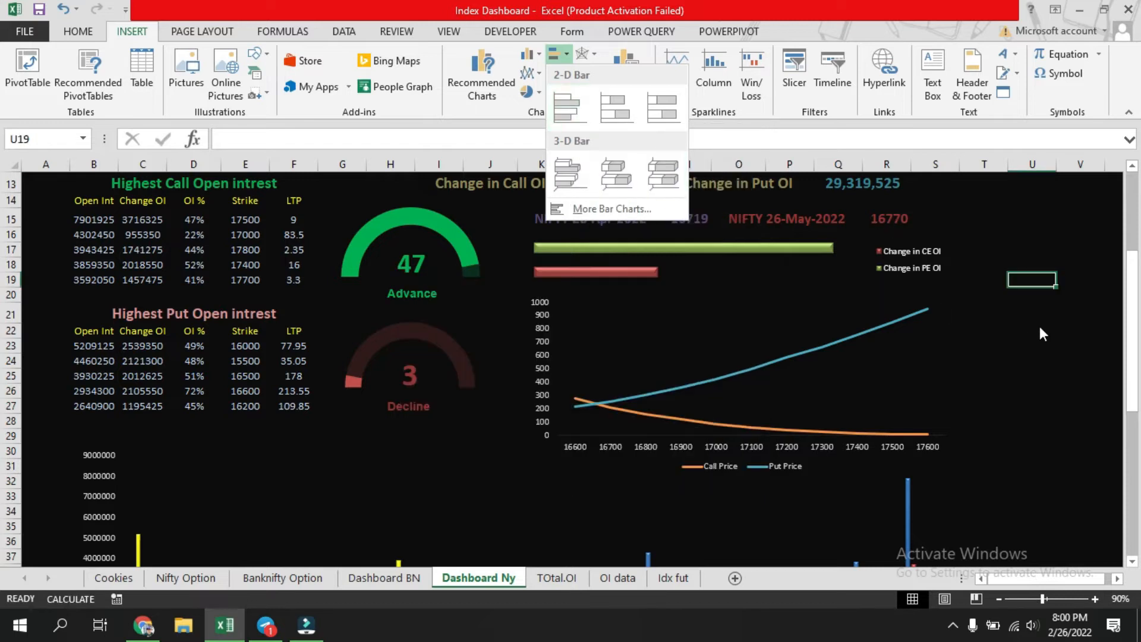
left_click(1065, 362)
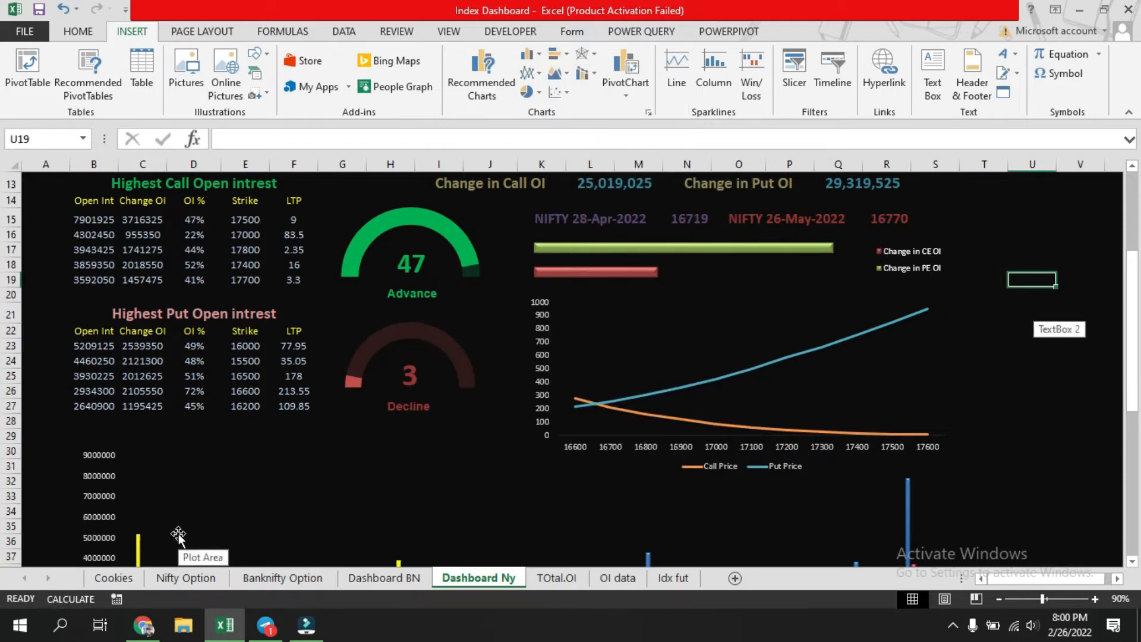
Highlight the bar chart's source totals F57 and P57 on Nifty Option, and return to Dashboard Ny
left_click(199, 578)
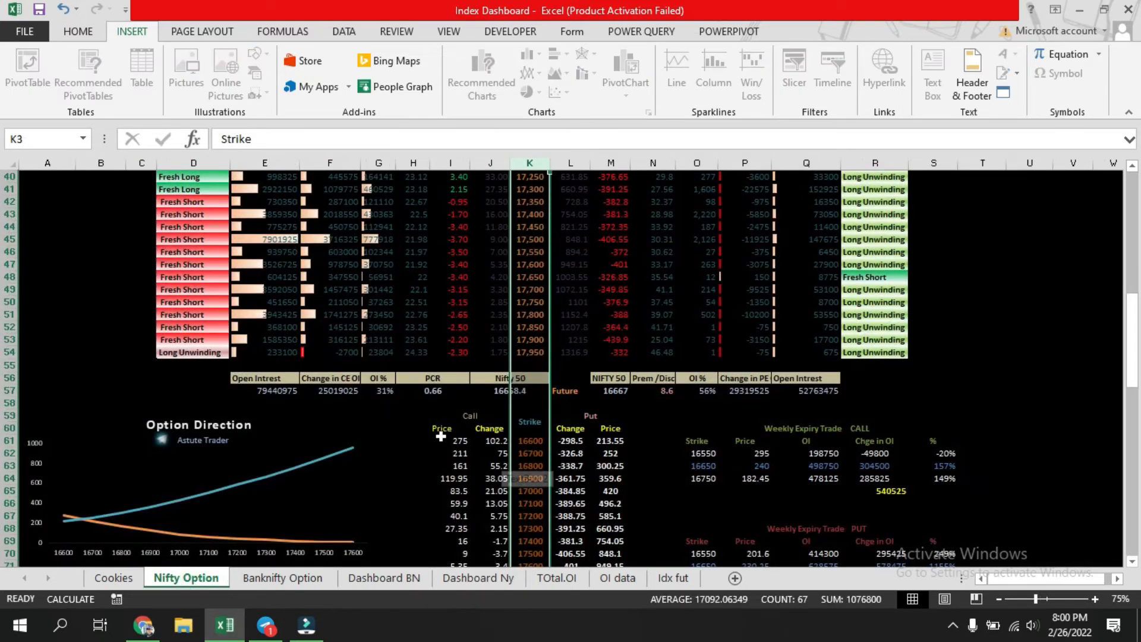
left_click(330, 391)
left_click(739, 394, "ctrl")
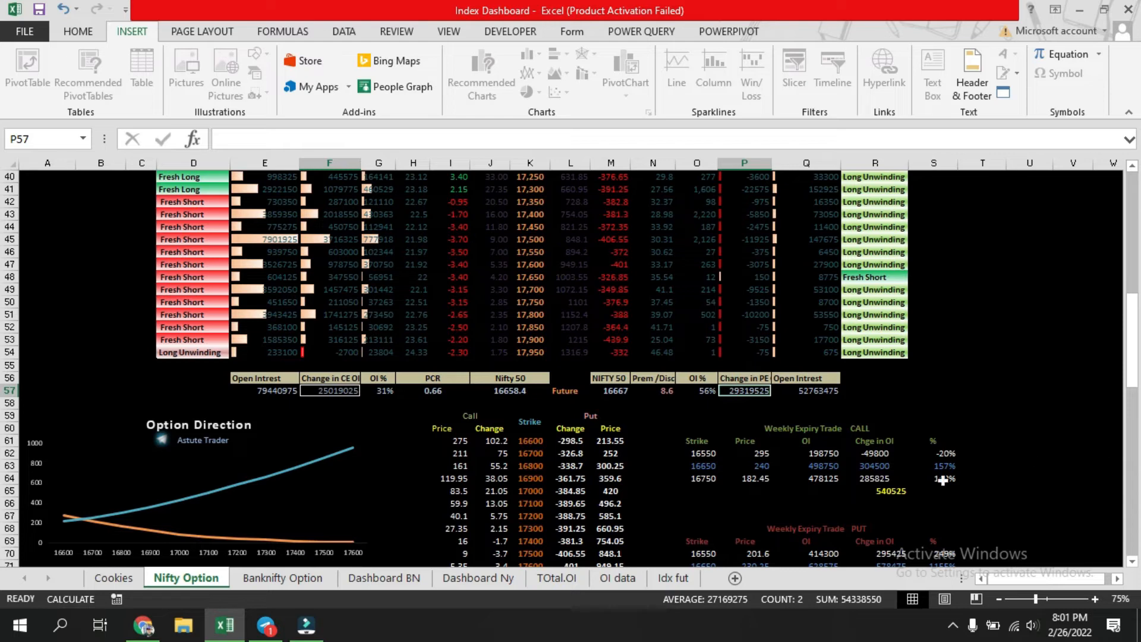
left_click(1022, 402)
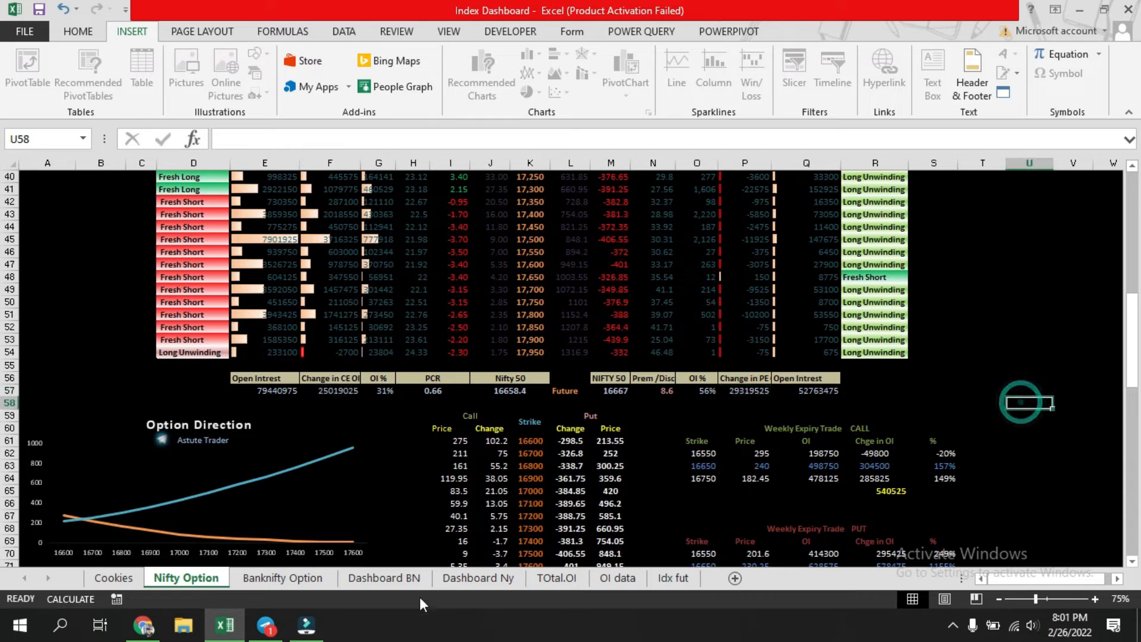
left_click(558, 579)
left_click(509, 577)
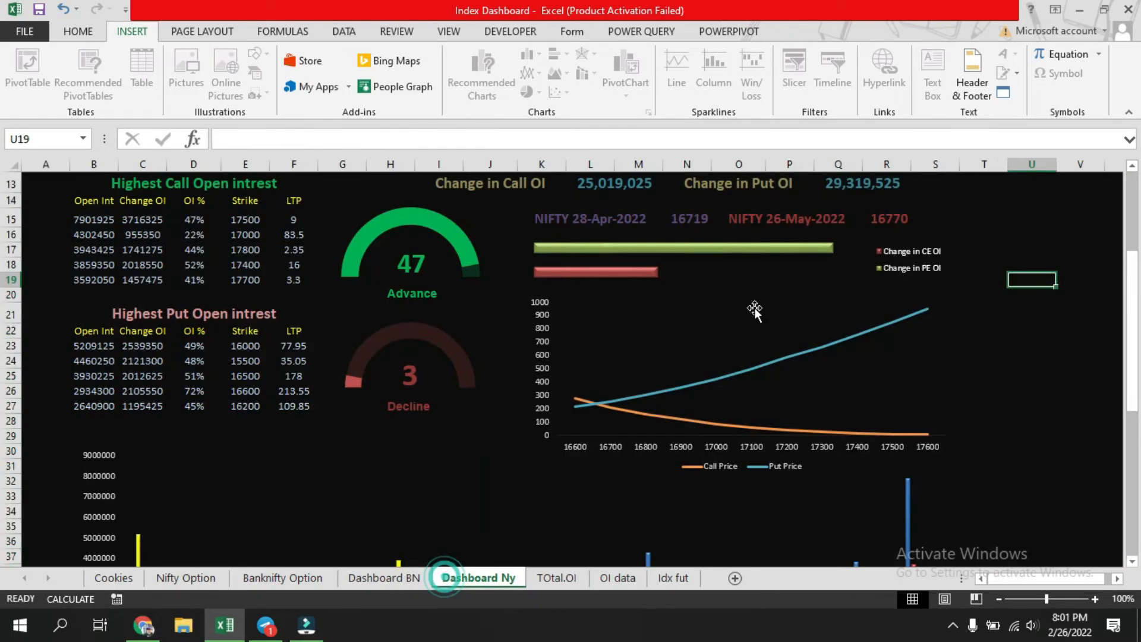
Review the data source of the Change in CE/PE OI bar chart without changing it
left_click(735, 251)
right_click(735, 250)
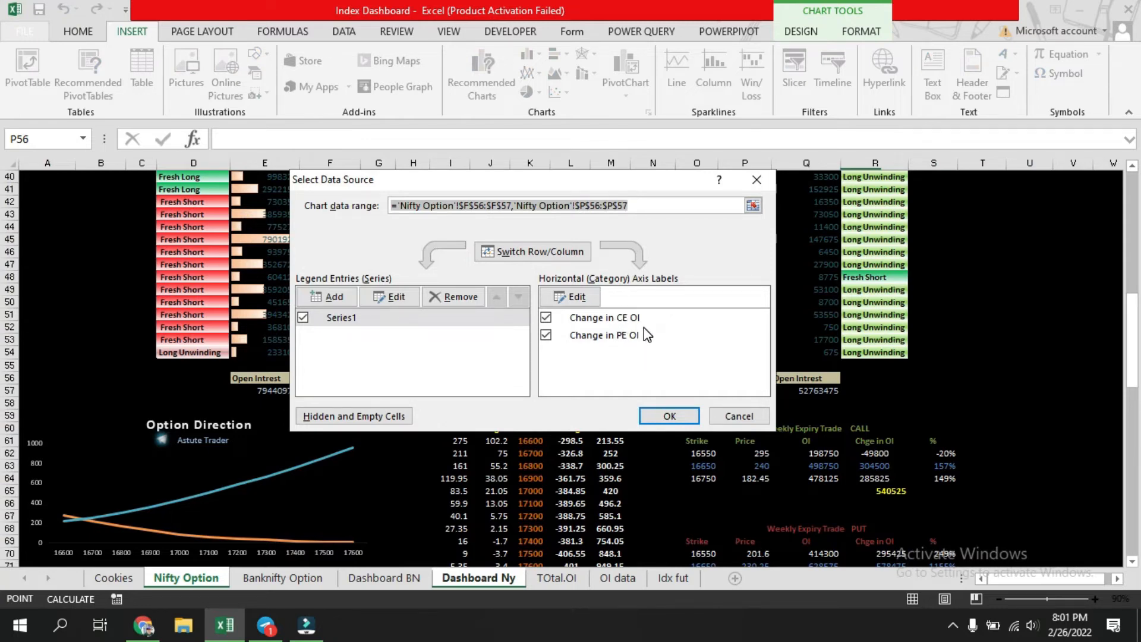
left_click(746, 416)
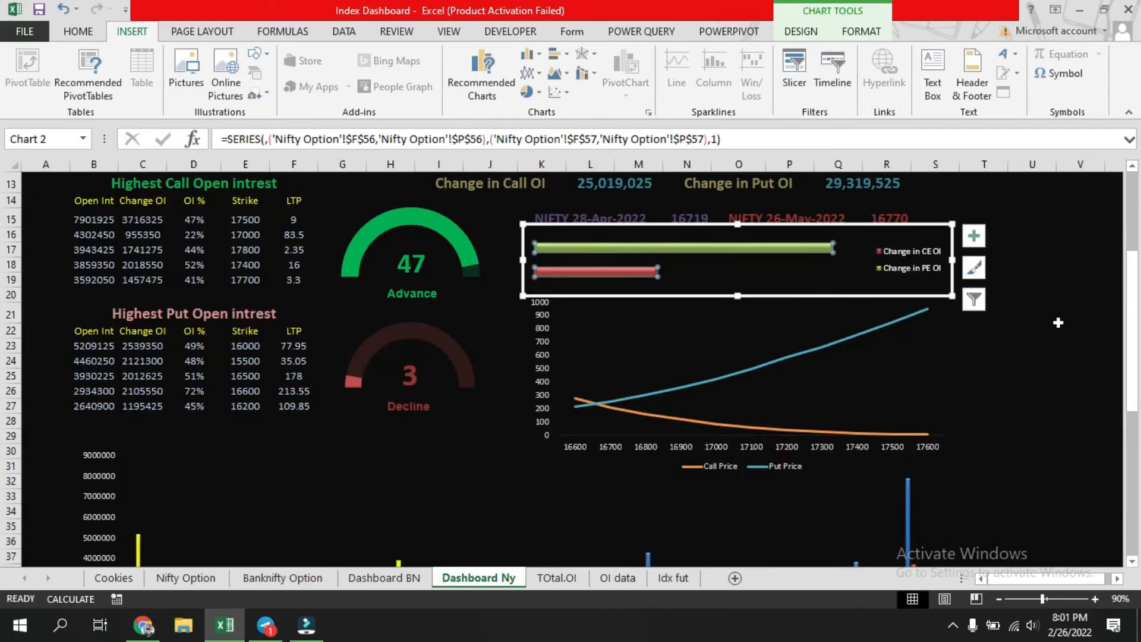
left_click(1067, 315)
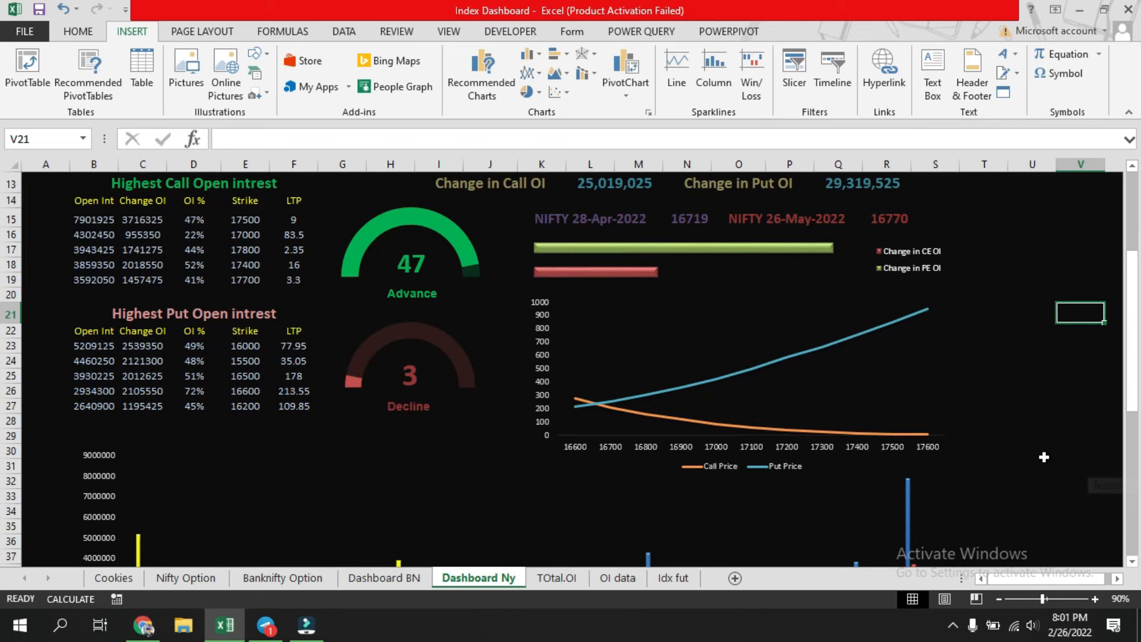
Trace the Call Price and Put Price line chart to its strike and price ranges K61:K71, I61:I71 and M61:M71 on Nifty Option
left_click(659, 336)
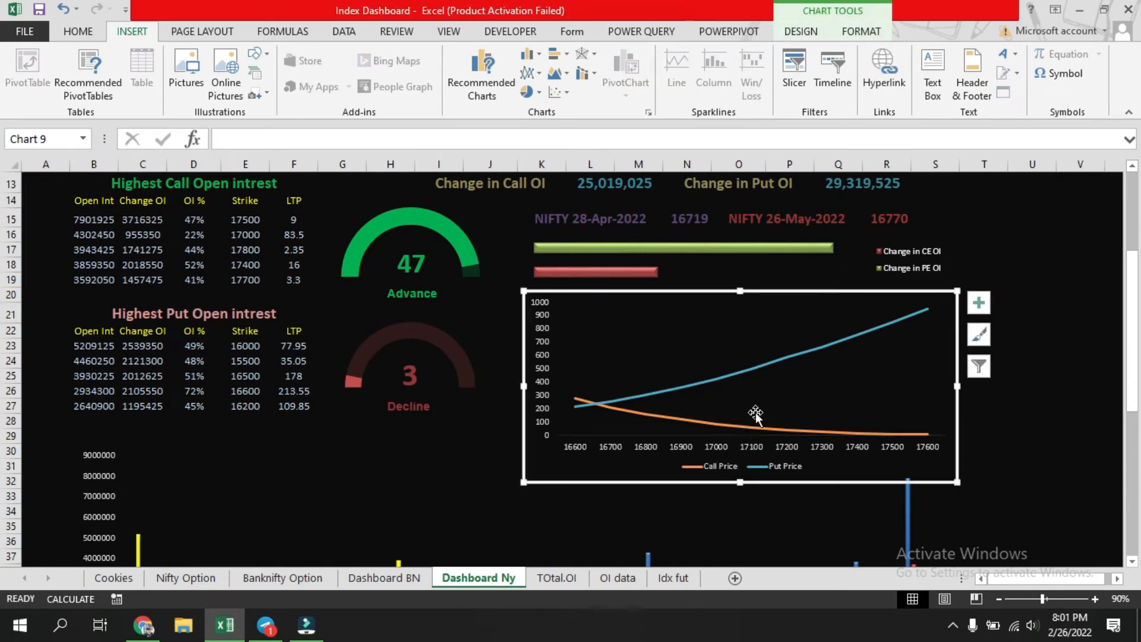
left_click(199, 577)
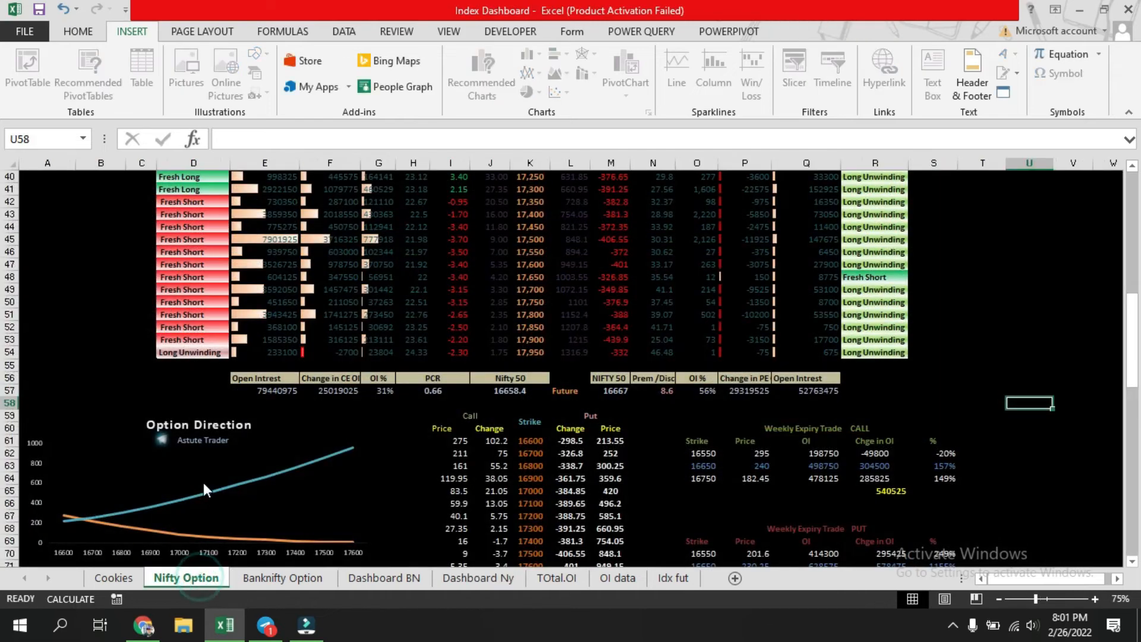
scroll(203, 482, "down", 4)
scroll(206, 480, "up", 1)
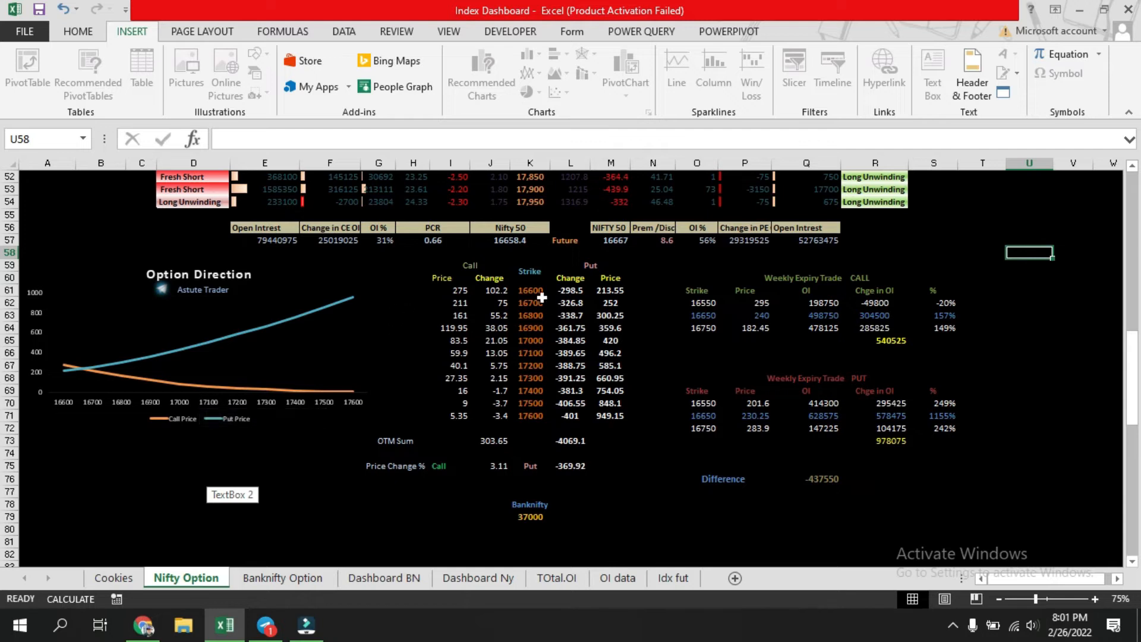
left_click_drag(535, 290, 546, 416)
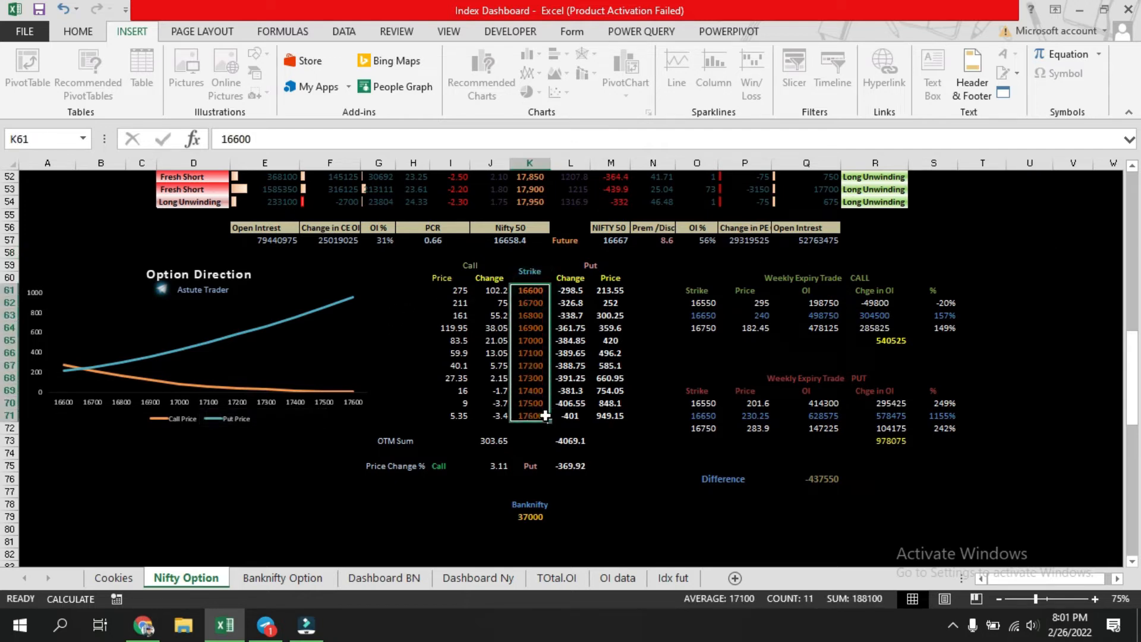
left_click_drag(463, 289, 452, 416)
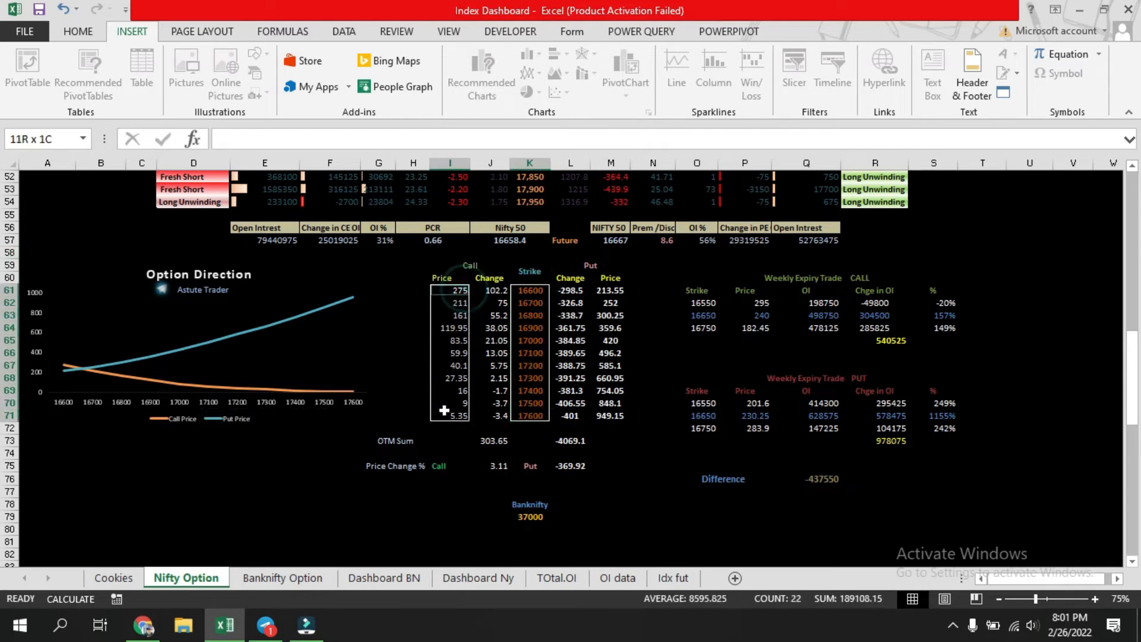
left_click_drag(615, 289, 616, 416)
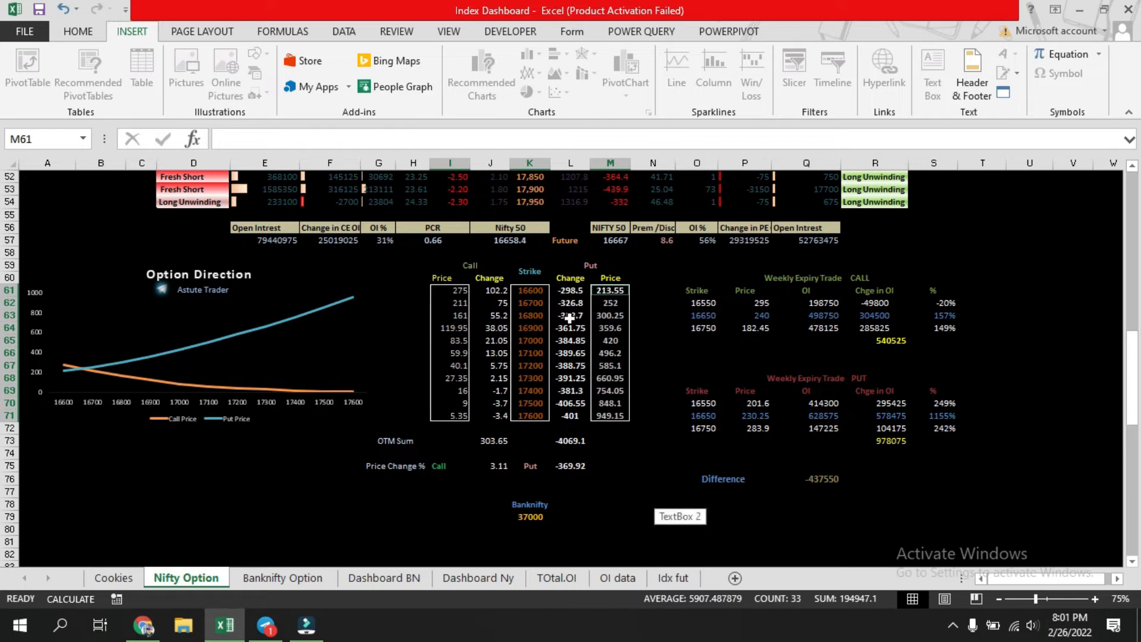
left_click(634, 524)
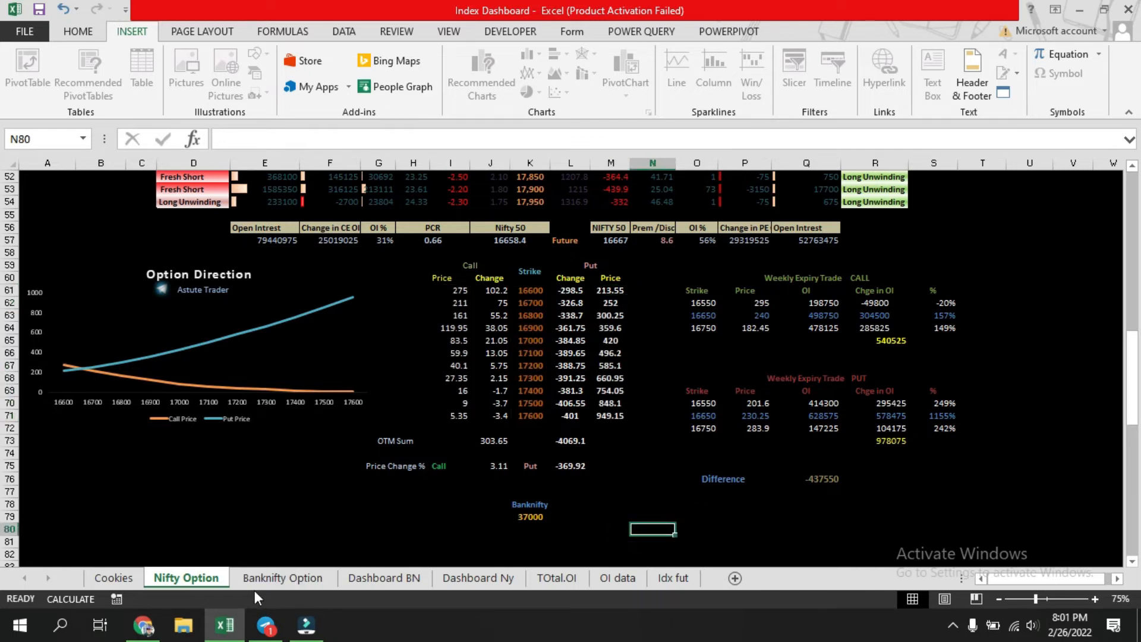
On Banknifty Option, insert a 2-D line chart from ranges E61:E81, C61:C81 and G61:G81, and delete it
left_click(244, 574)
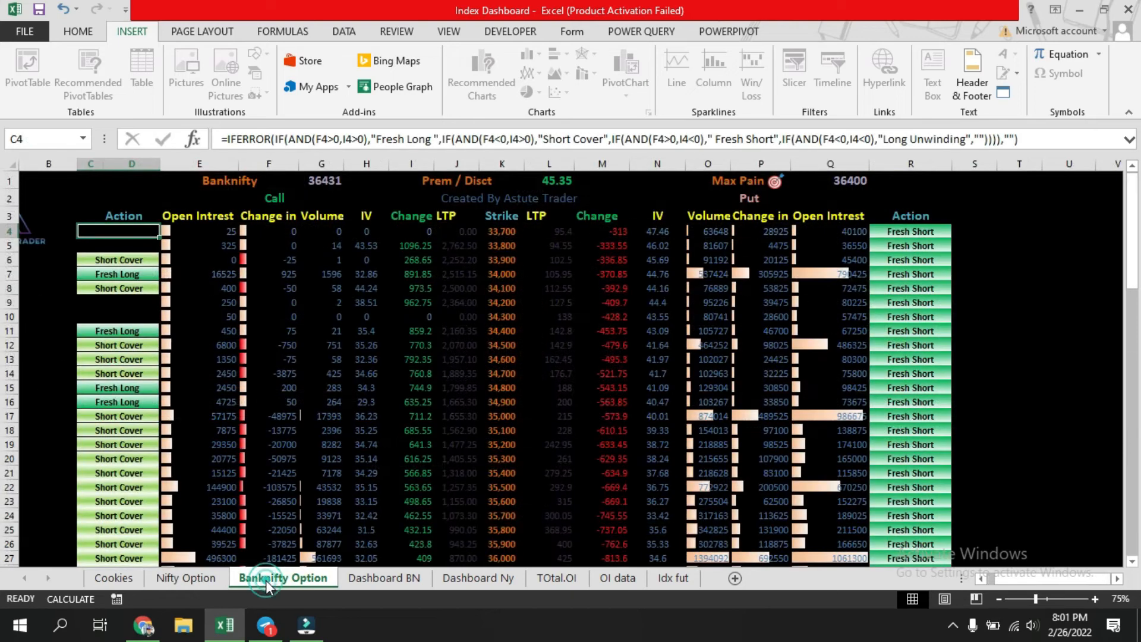
scroll(530, 268, "down", 20)
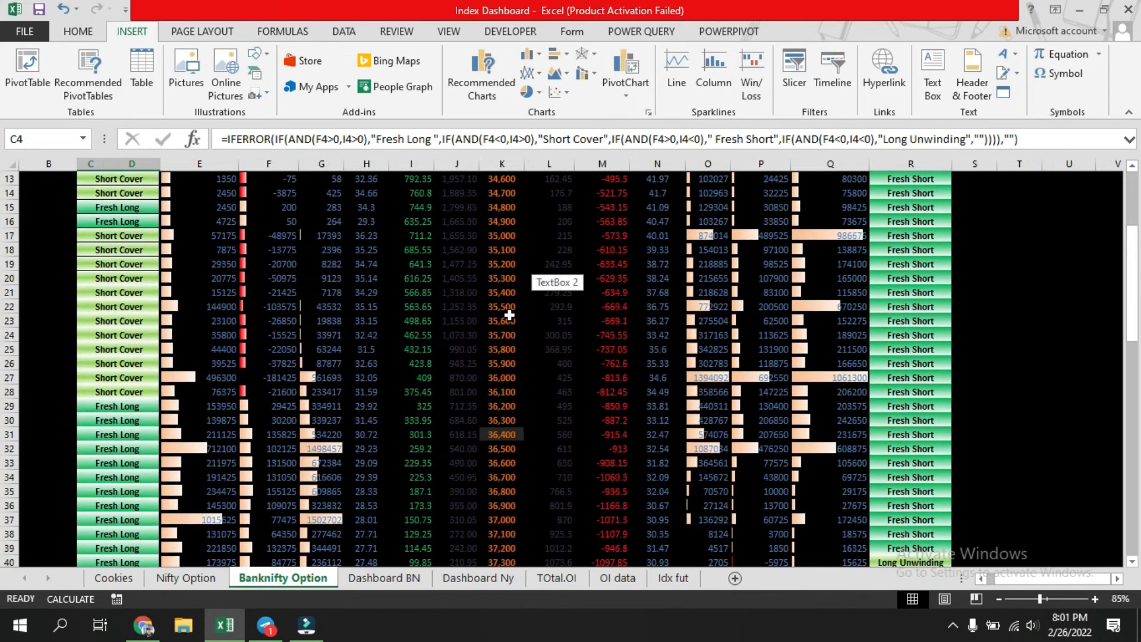
scroll(505, 328, "up", 2)
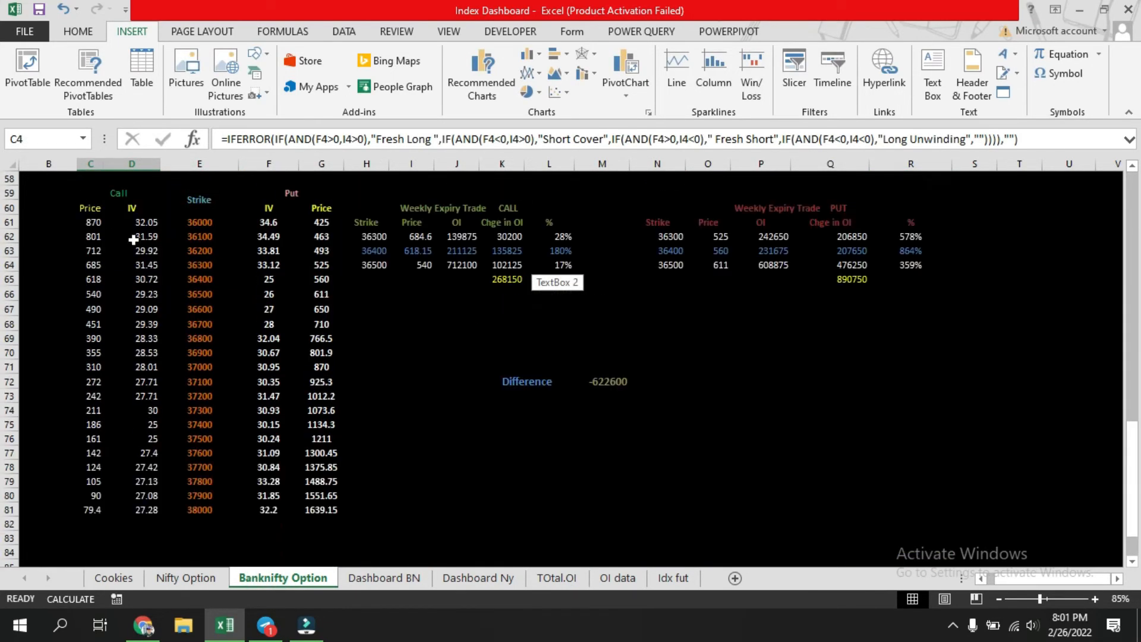
left_click_drag(95, 221, 116, 511)
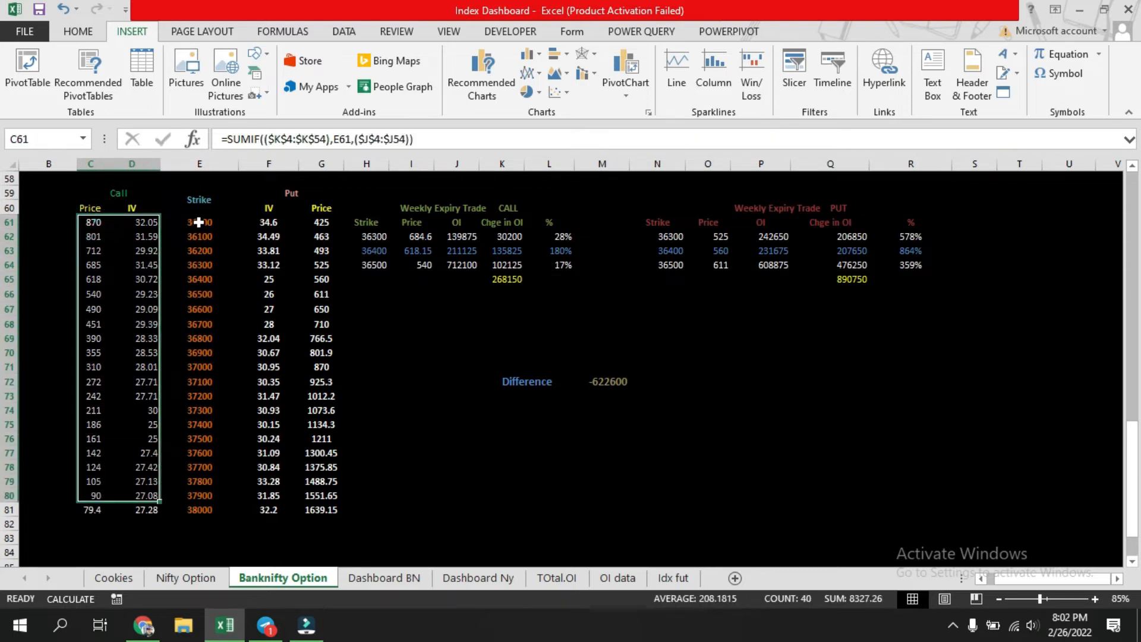
left_click_drag(199, 222, 199, 510)
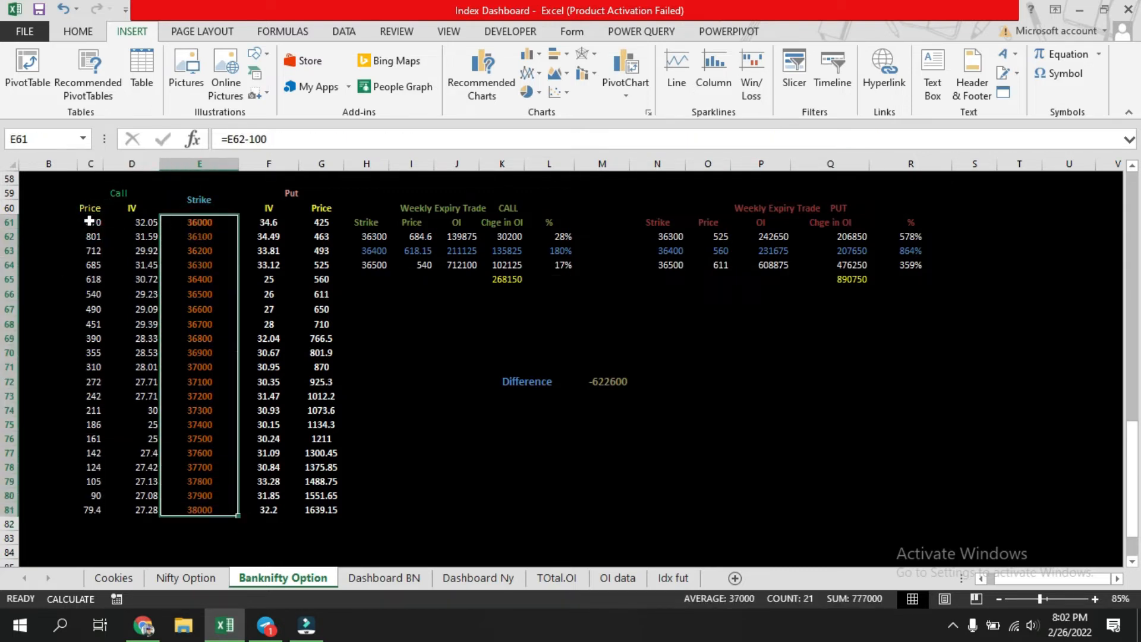
left_click_drag(89, 221, 92, 509)
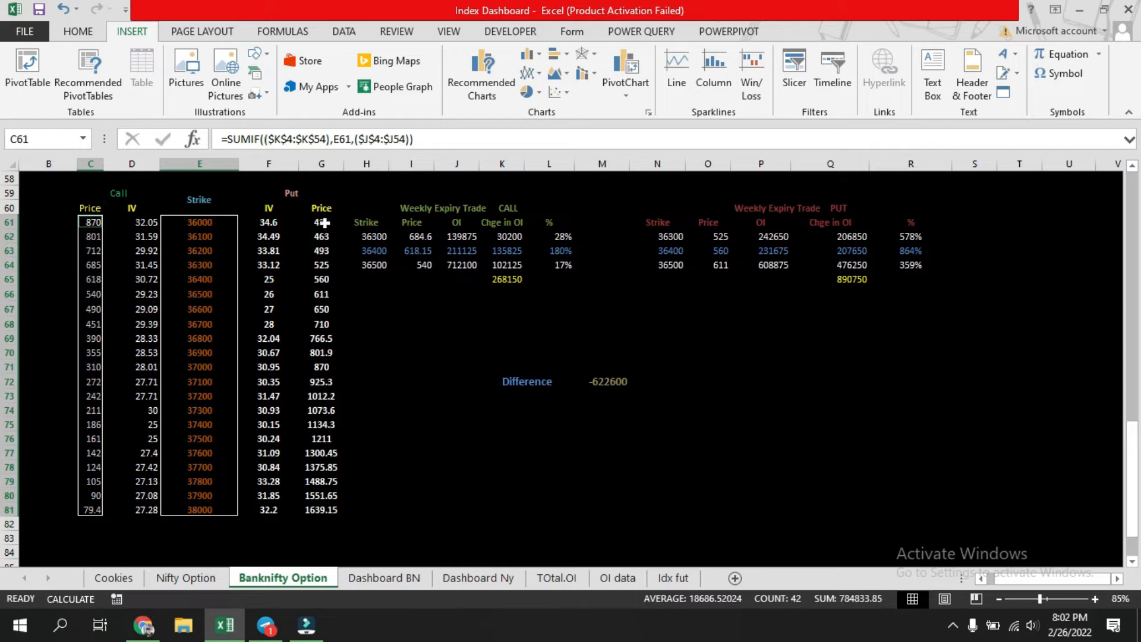
left_click_drag(324, 223, 311, 505)
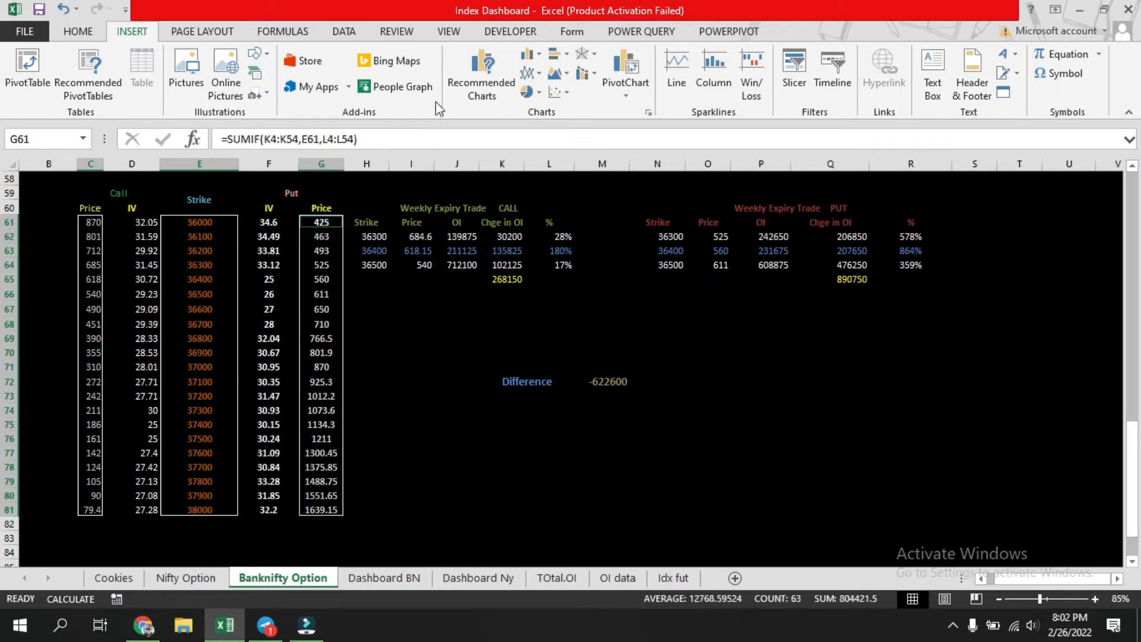
left_click(538, 73)
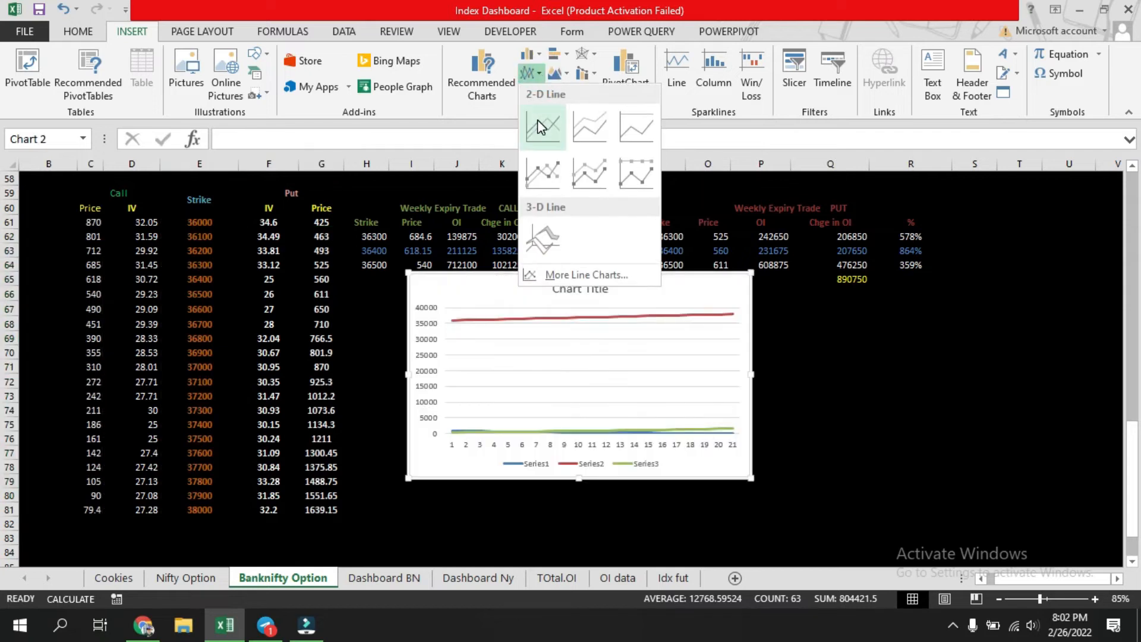
left_click(540, 120)
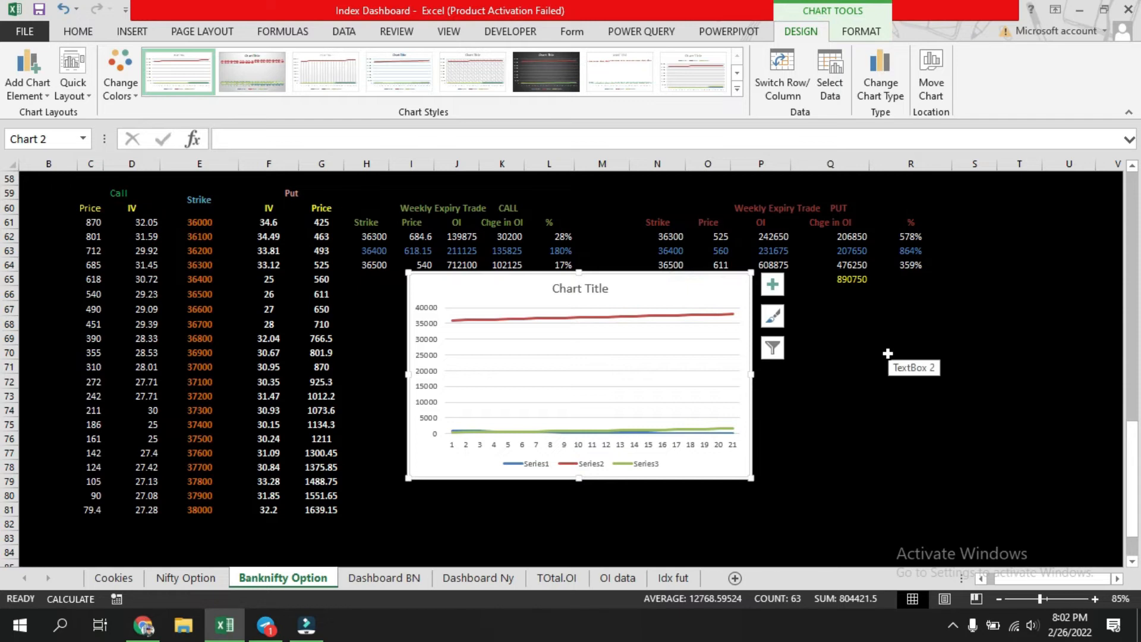
key("Delete")
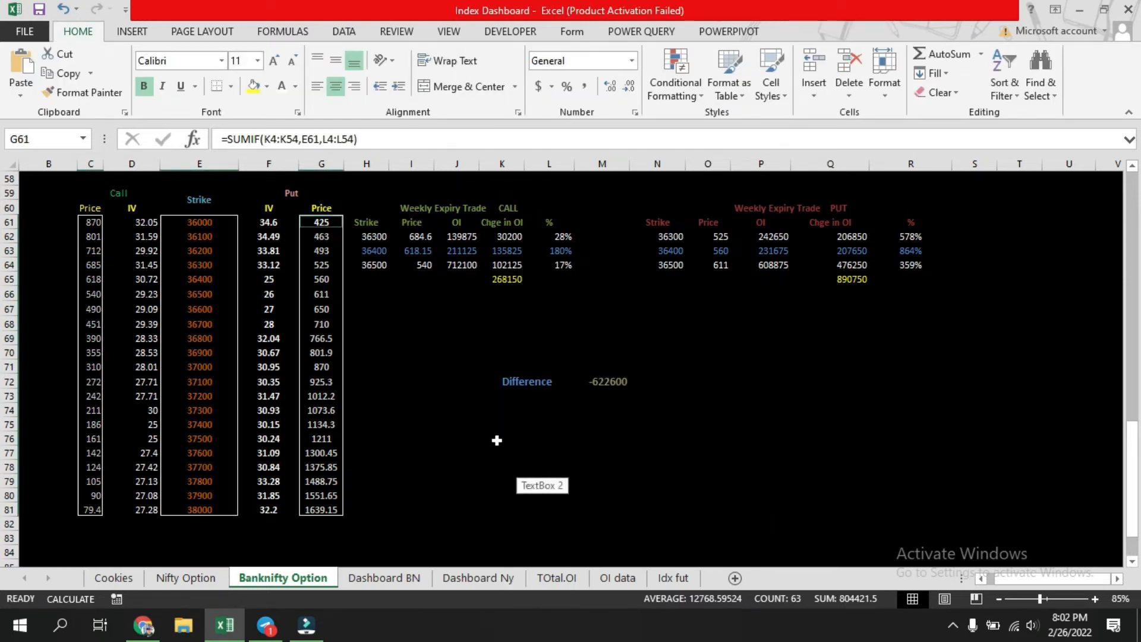
Return to Dashboard Ny and review the data source of the Call Price and Put Price line chart without changing it
left_click(469, 479)
left_click(479, 577)
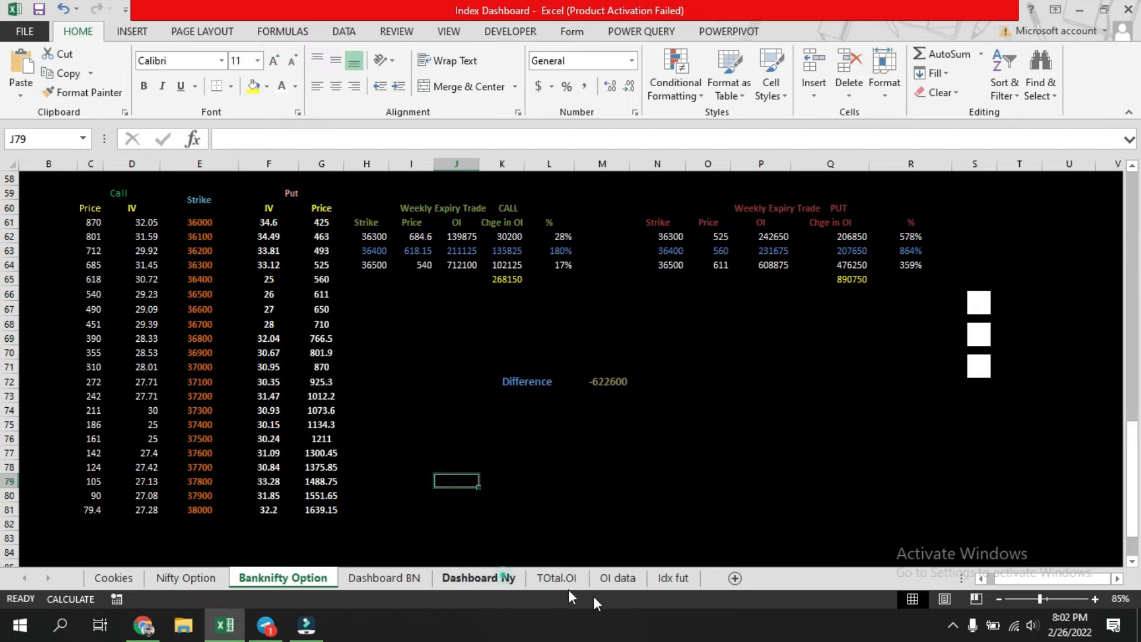
right_click(692, 337)
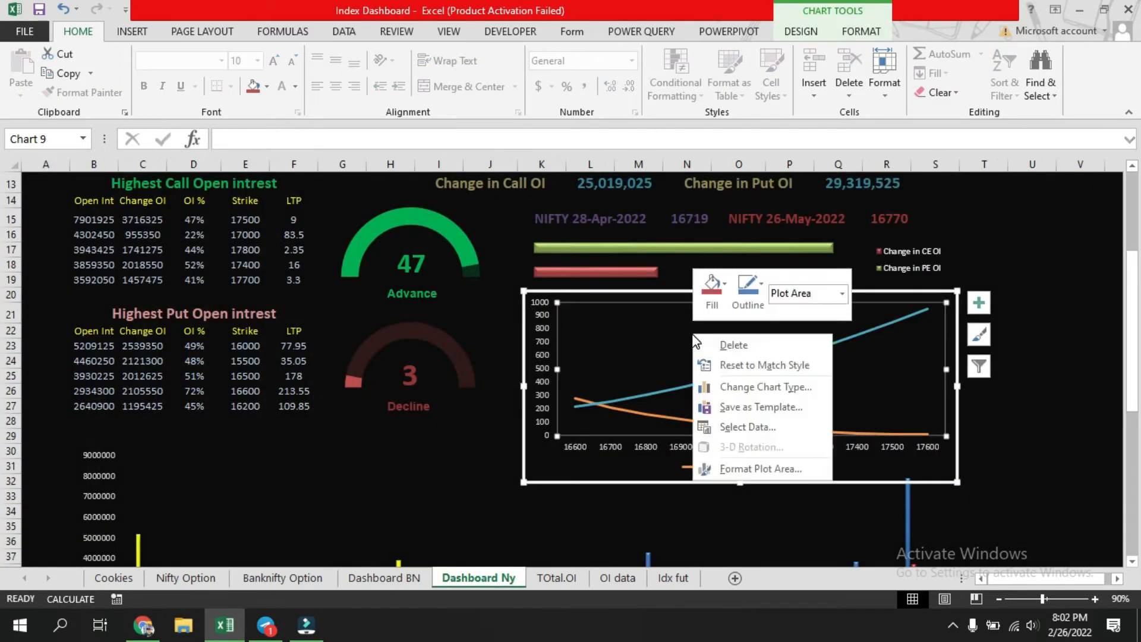
left_click(754, 427)
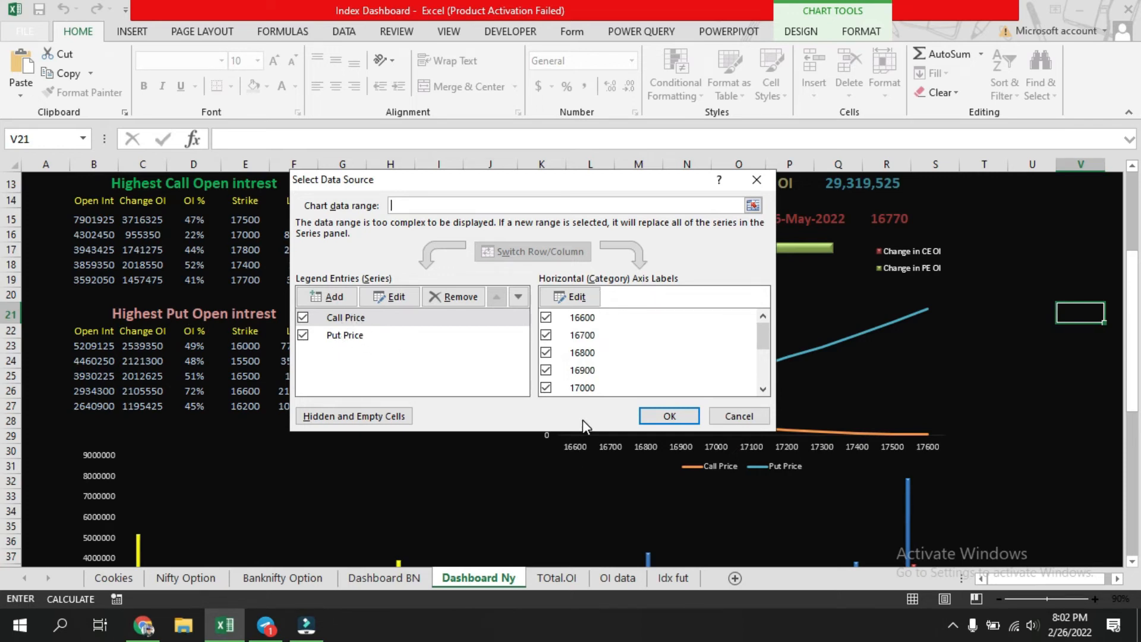
left_click(737, 416)
left_click(1079, 421)
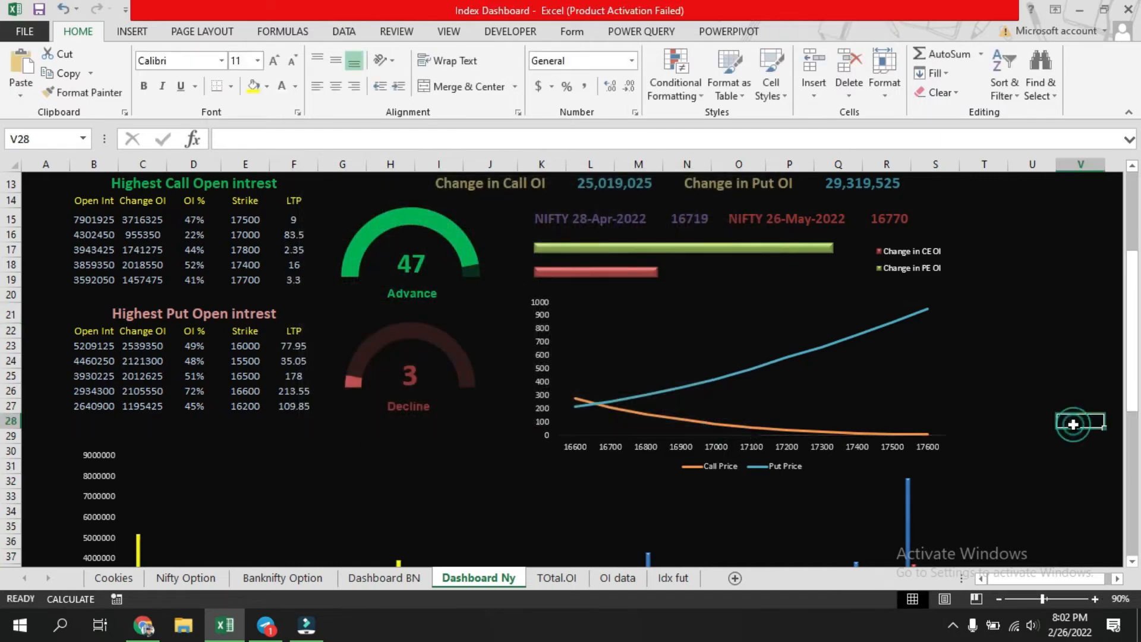
Trace the open interest column chart to columns E, F, K, P and Q on Nifty Option, and return to Dashboard Ny
scroll(647, 374, "down", 3)
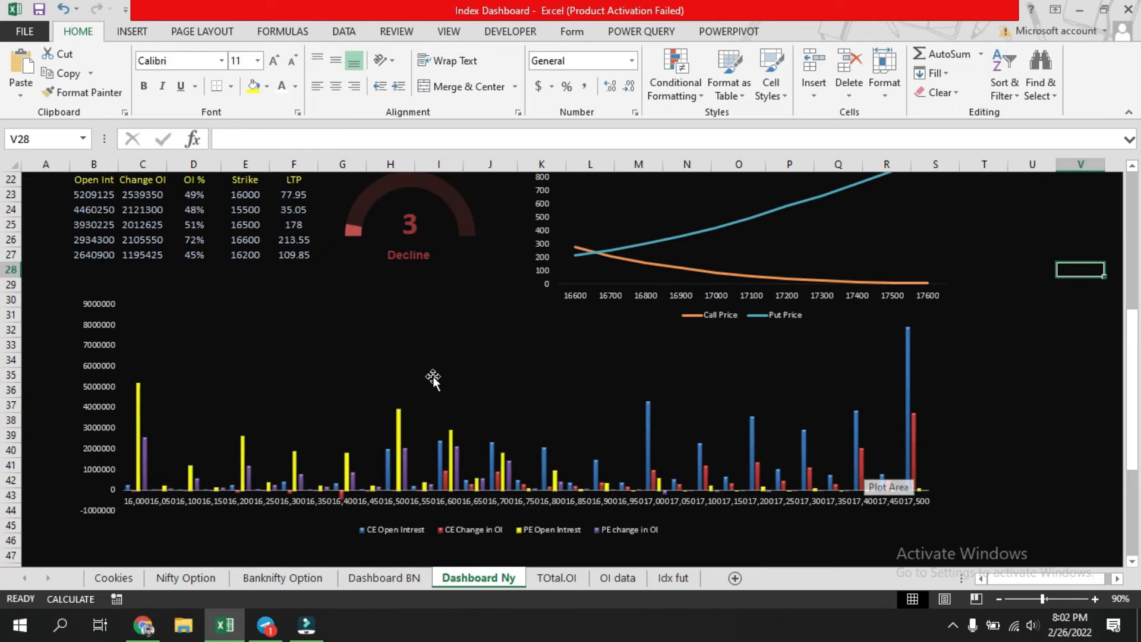
left_click(514, 387)
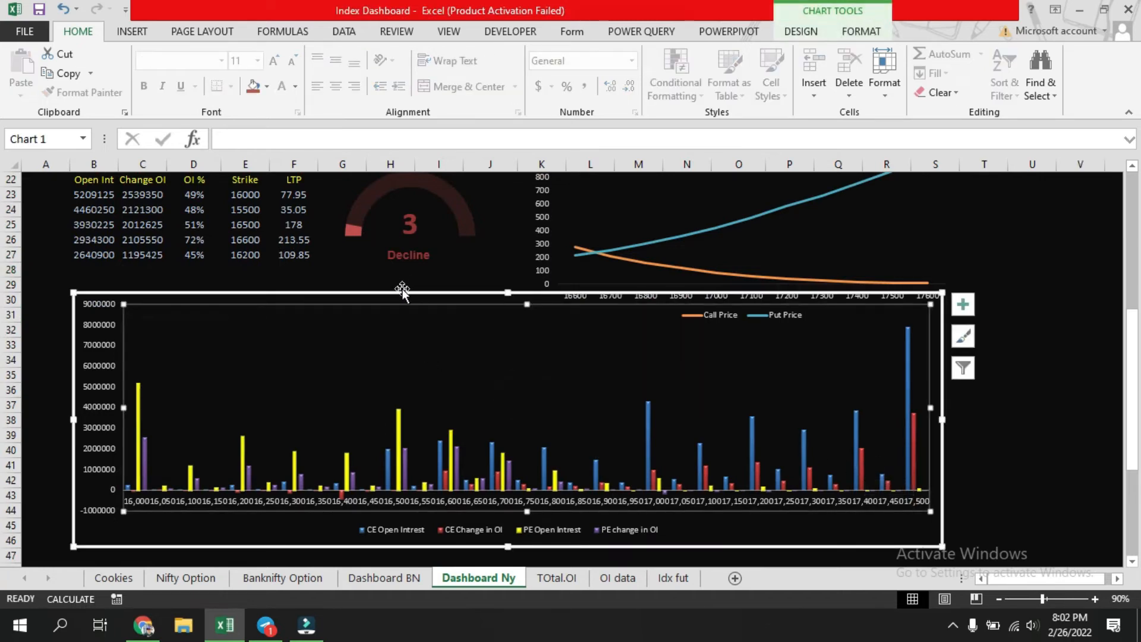
left_click(427, 295)
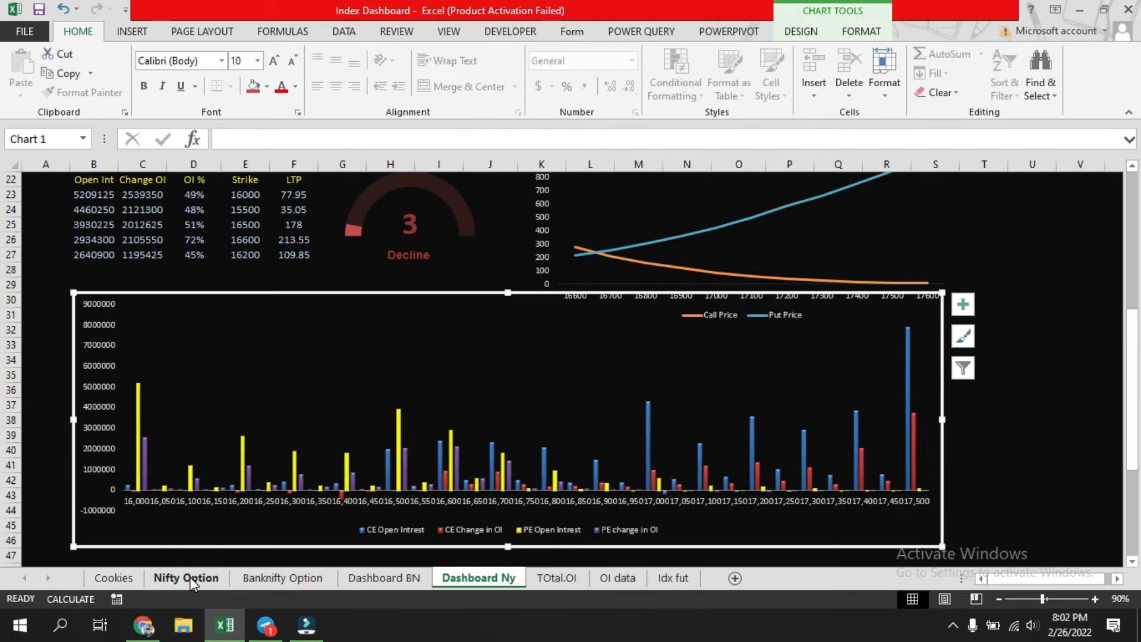
left_click(191, 577)
scroll(534, 269, "up", 10)
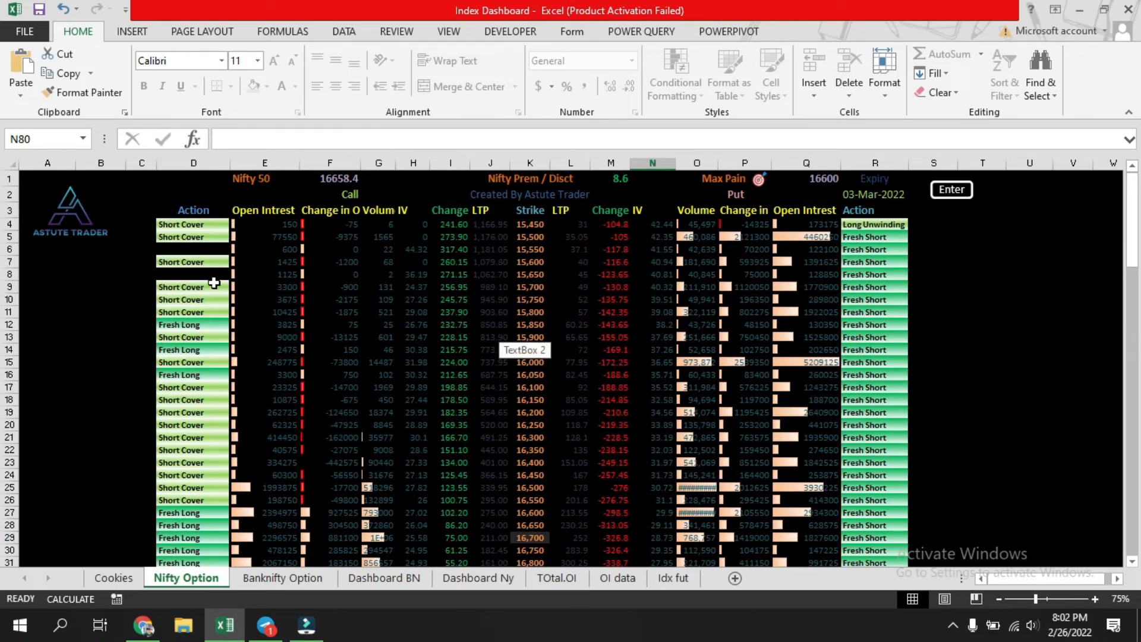
left_click(276, 163)
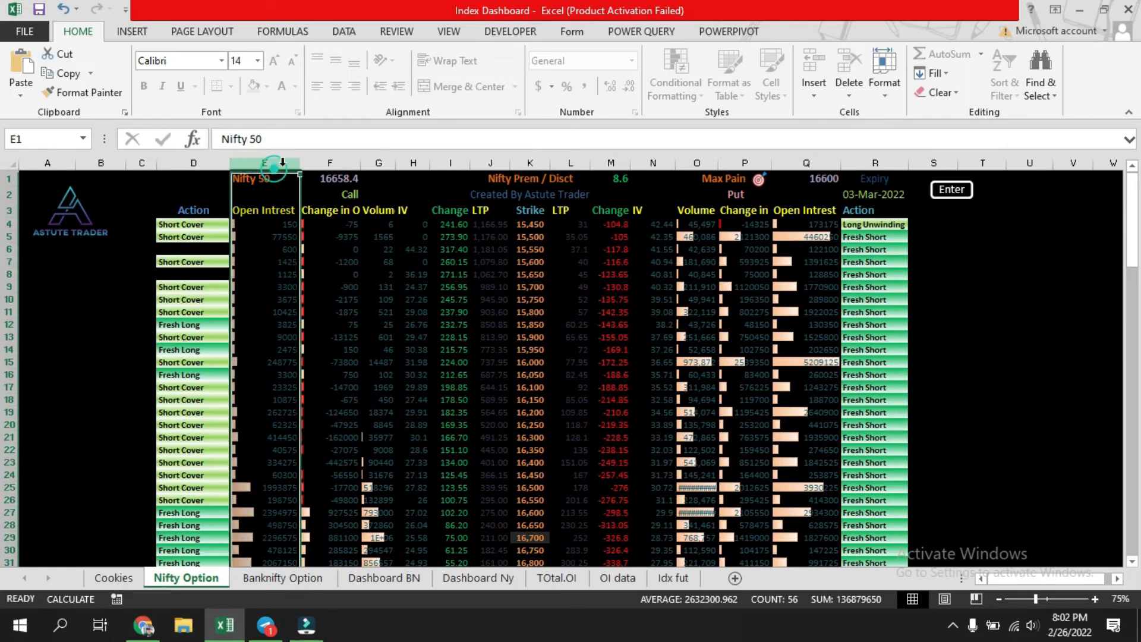
left_click(329, 163, "ctrl")
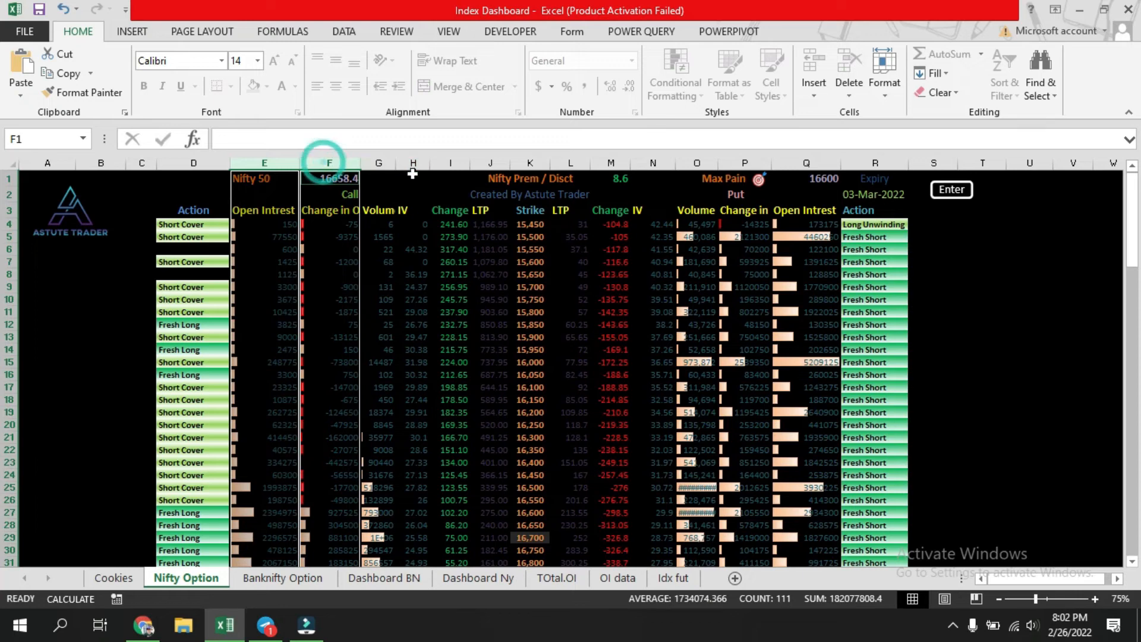
left_click(533, 163, "ctrl")
left_click_drag(805, 159, 755, 161)
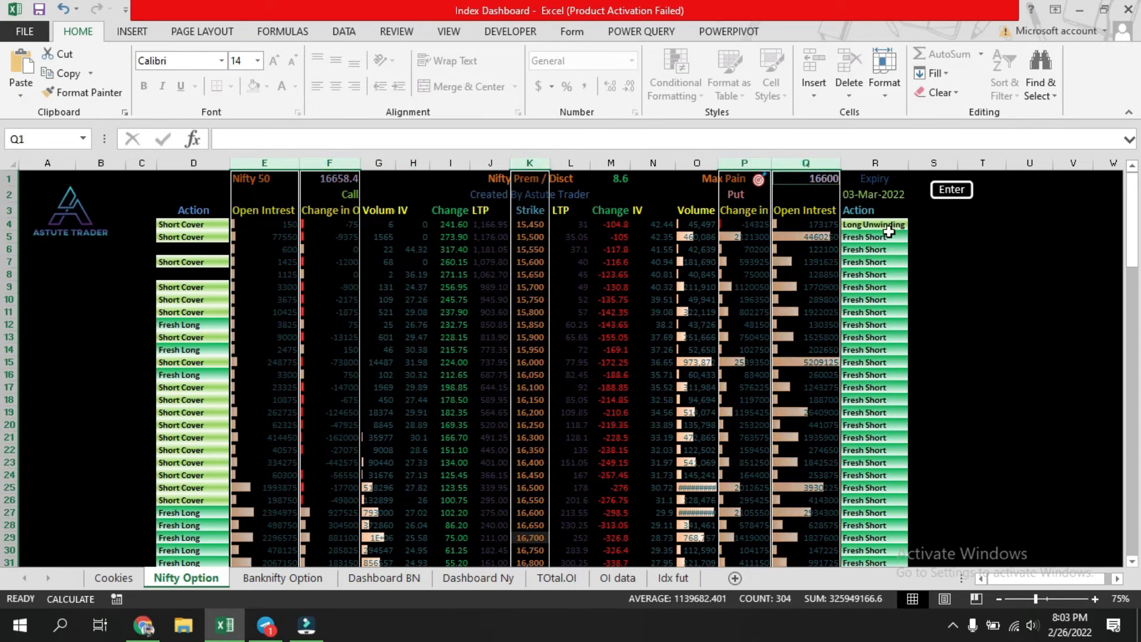
left_click(1047, 413)
left_click(557, 578)
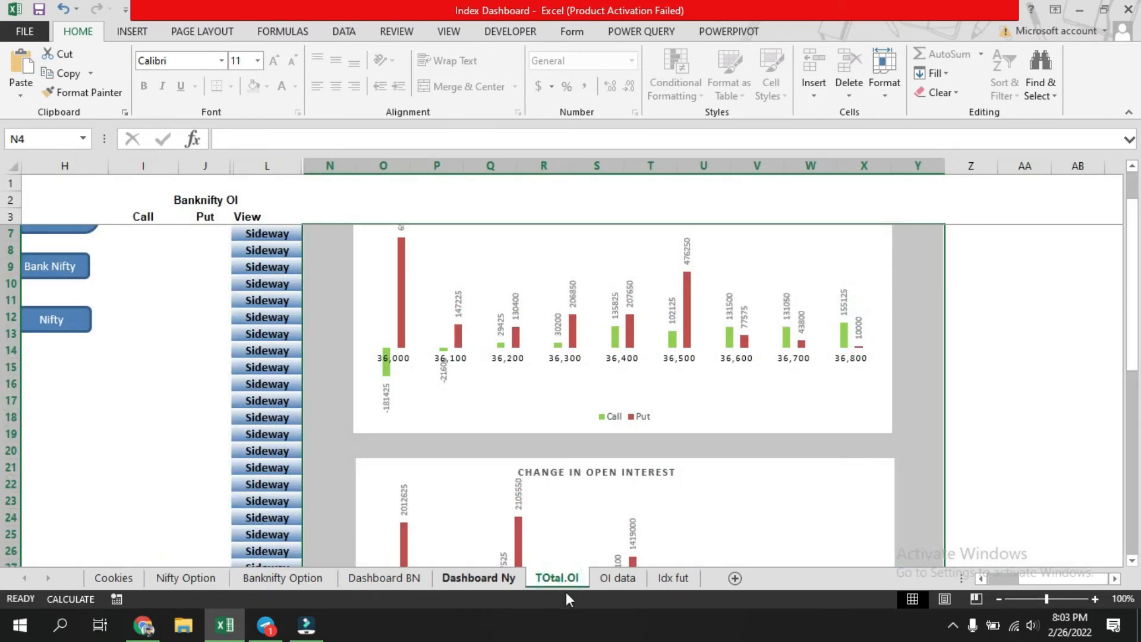
left_click(454, 578)
left_click(1081, 464)
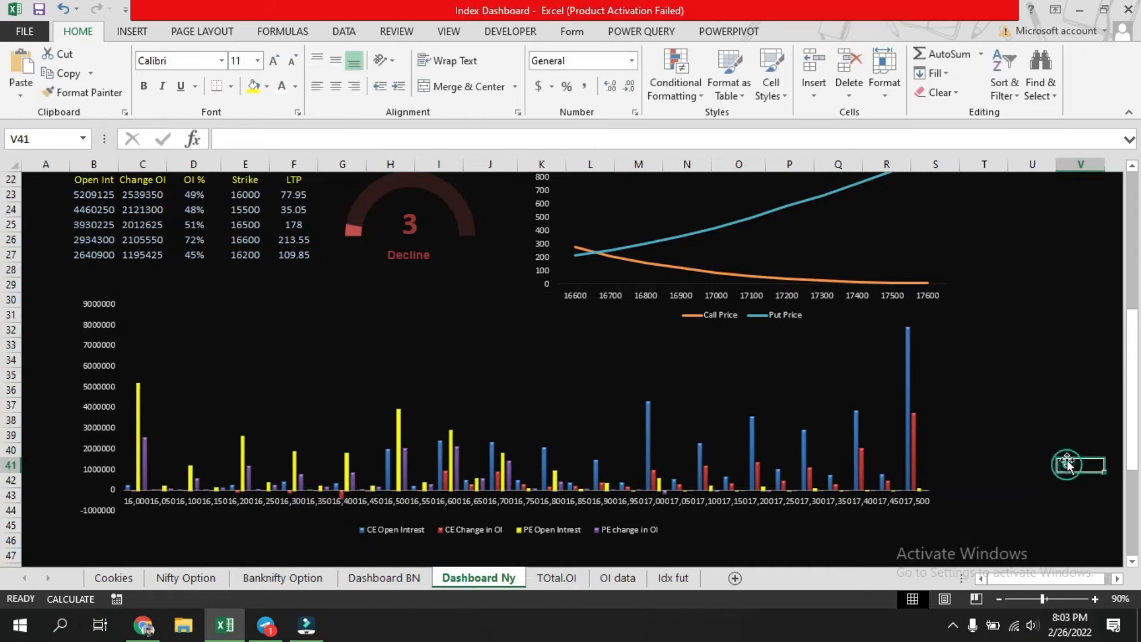
Insert an empty 2-D line chart in the blank area below the open interest column chart on Dashboard Ny
scroll(984, 425, "down", 6)
scroll(984, 424, "down", 1)
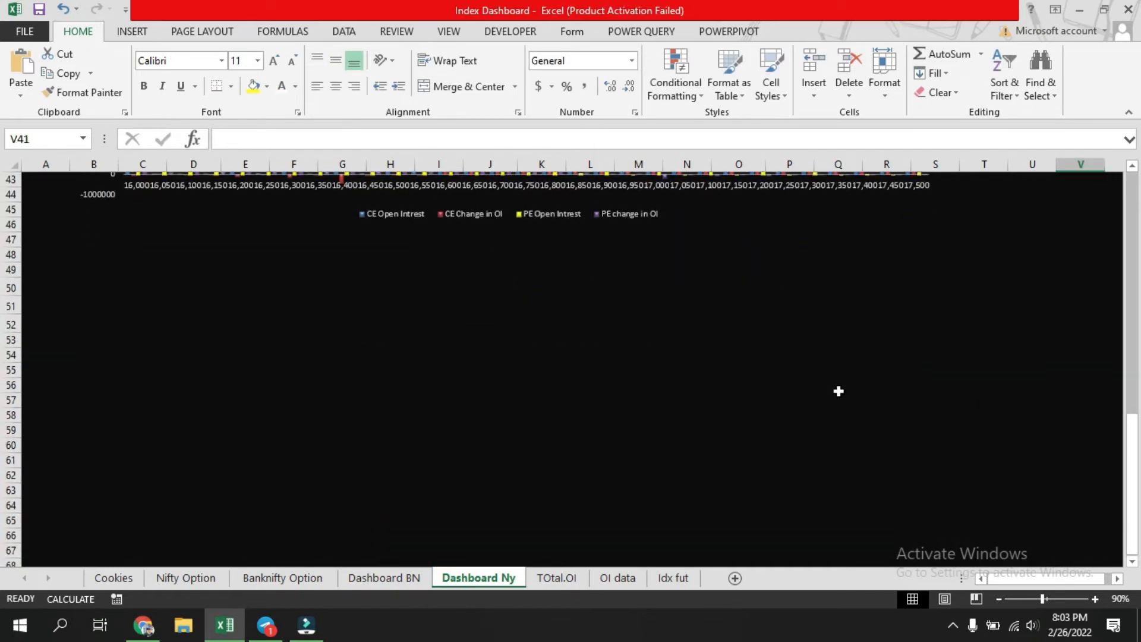
scroll(831, 389, "up", 6)
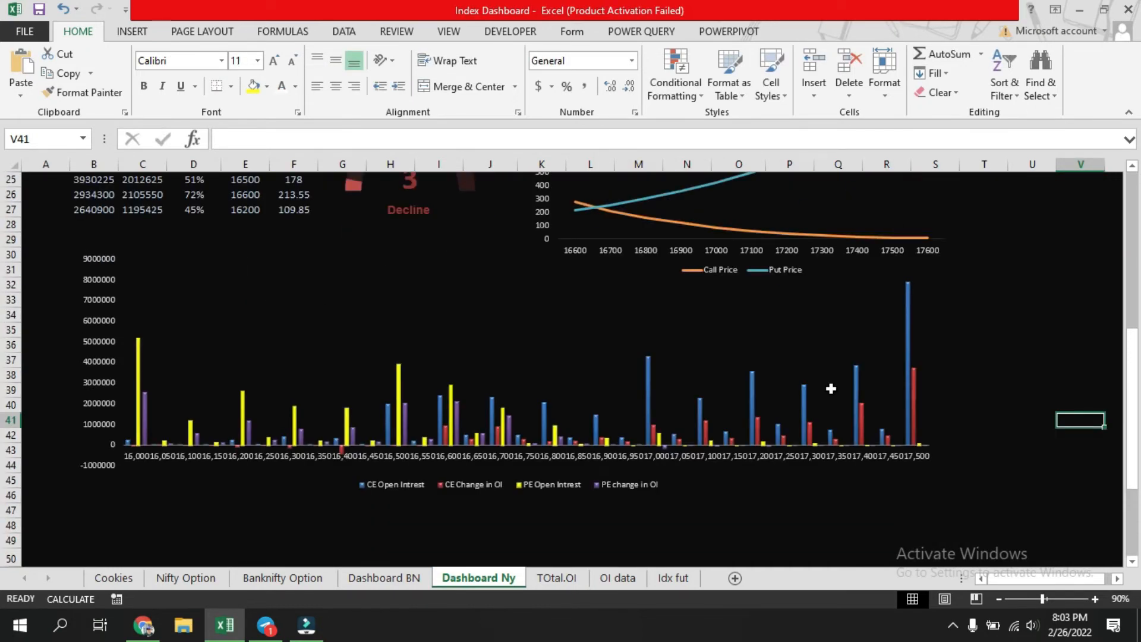
scroll(440, 497, "down", 5)
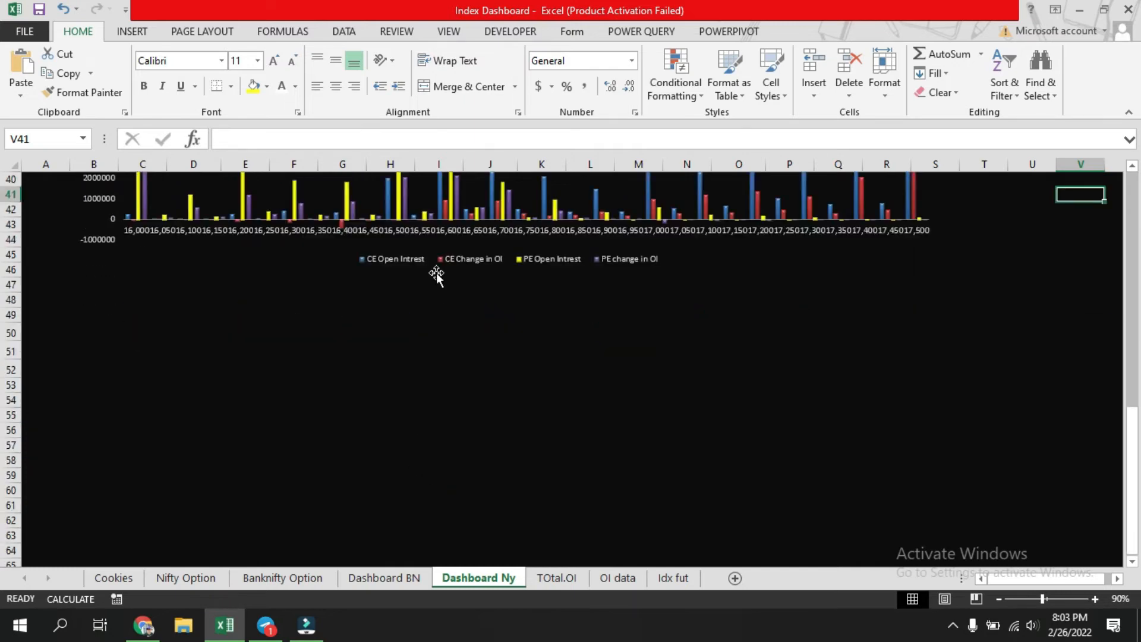
left_click(131, 31)
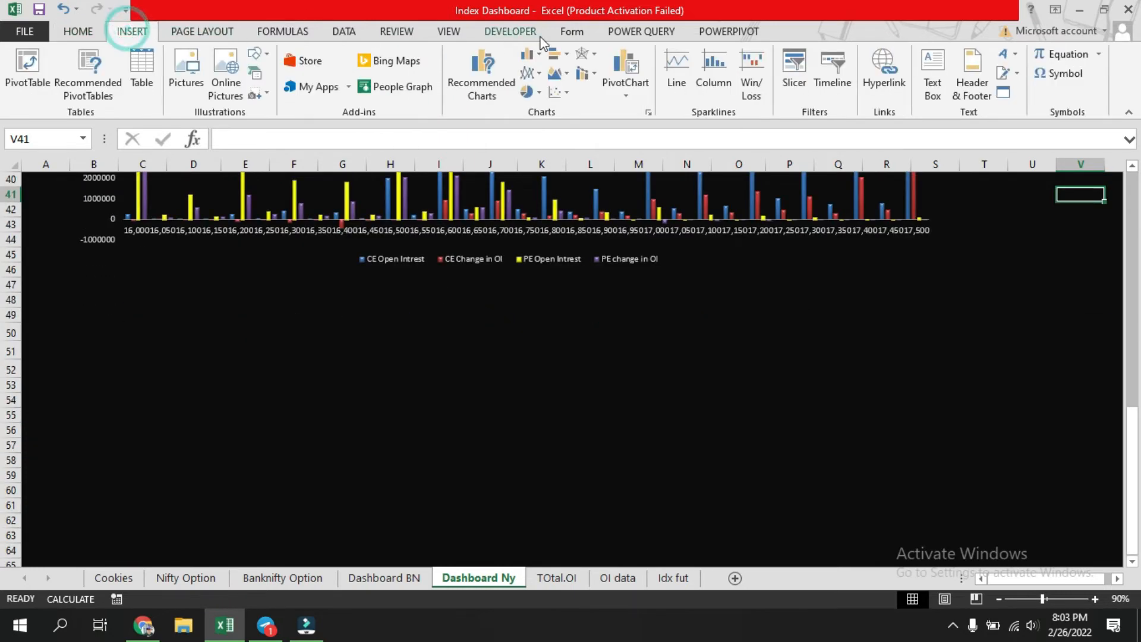
left_click(539, 73)
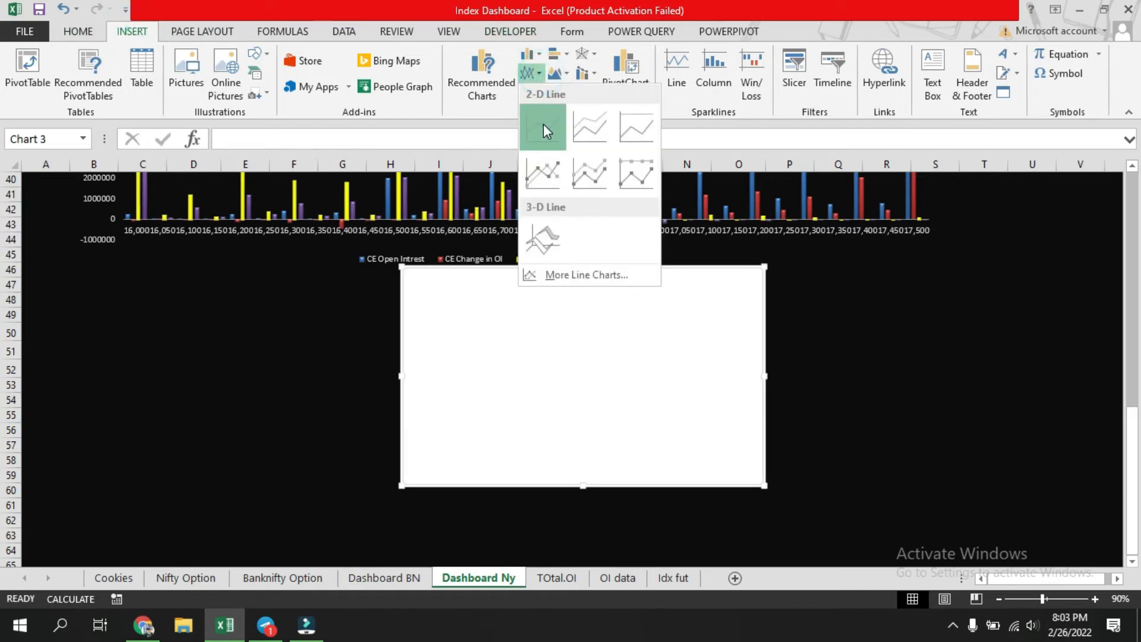
left_click(543, 124)
Add a series named call to the empty line chart, with values from C61:C81 on Banknifty Option
right_click(584, 356)
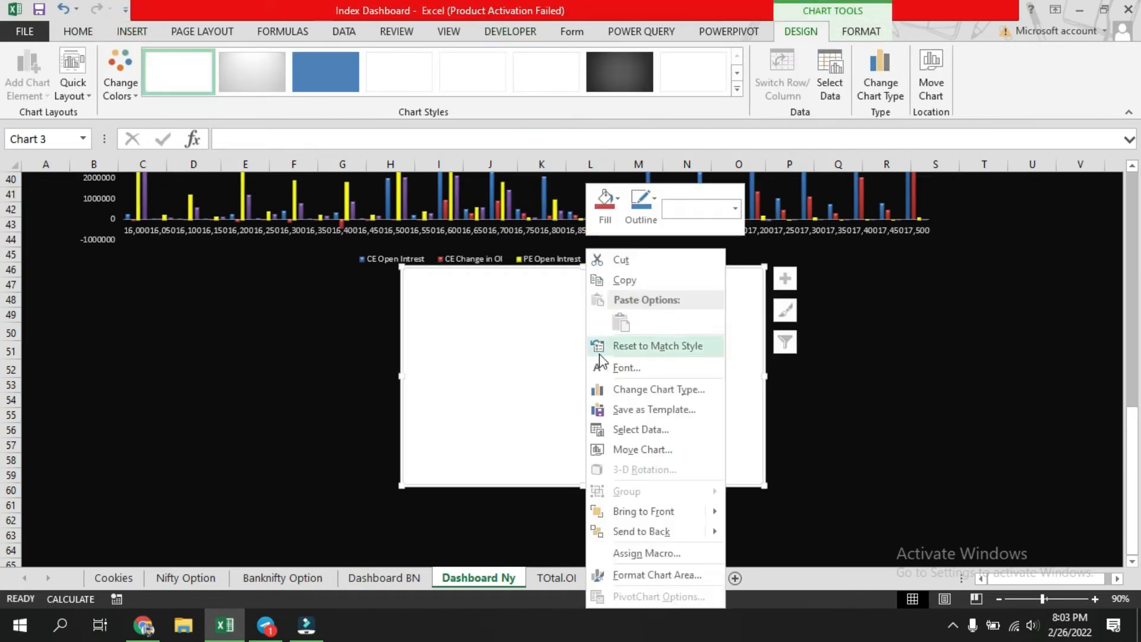
left_click(652, 432)
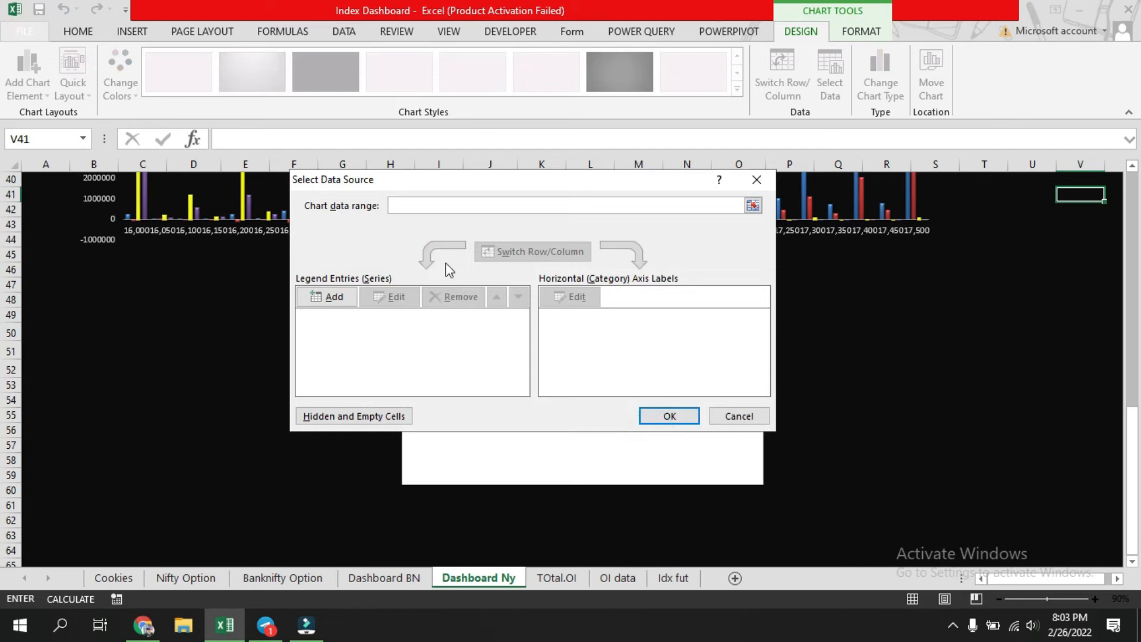
left_click(316, 296)
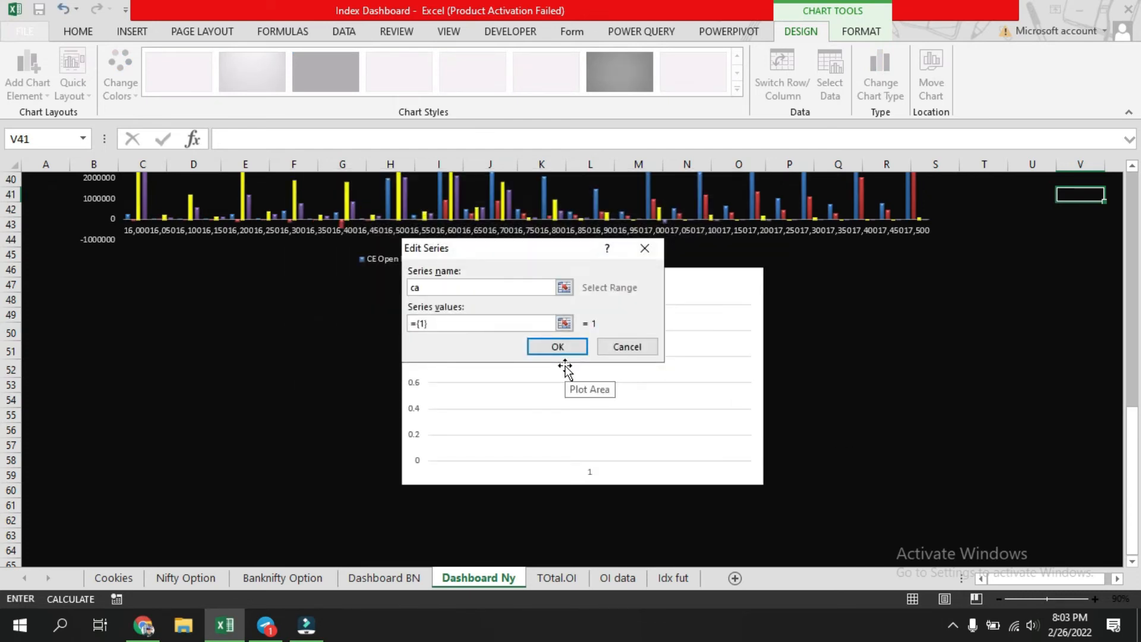
type("call")
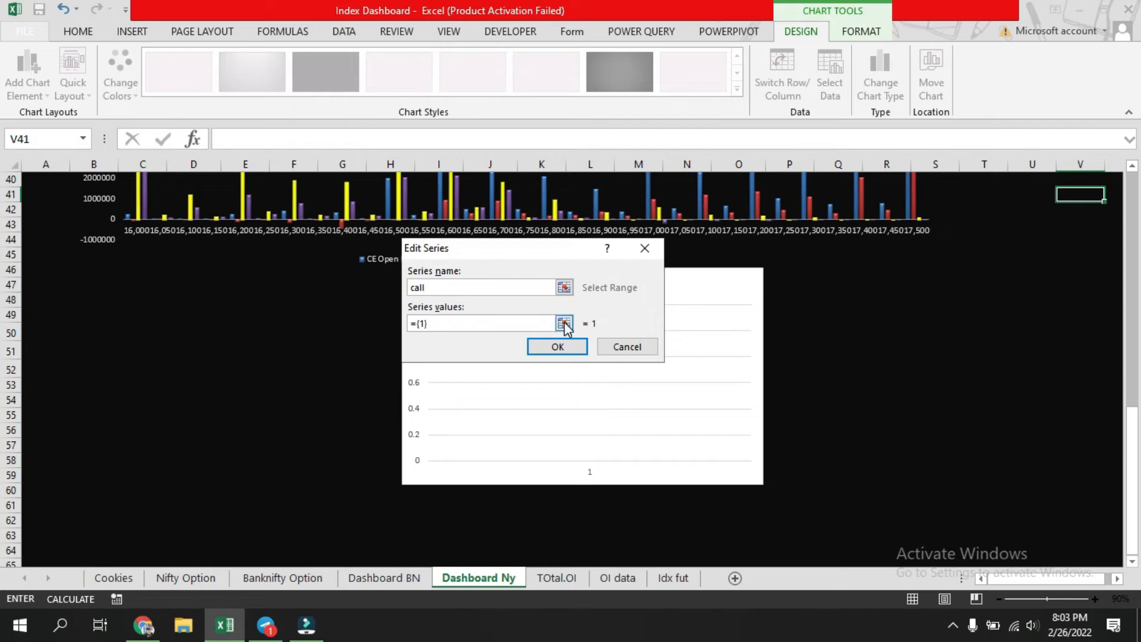
left_click(564, 323)
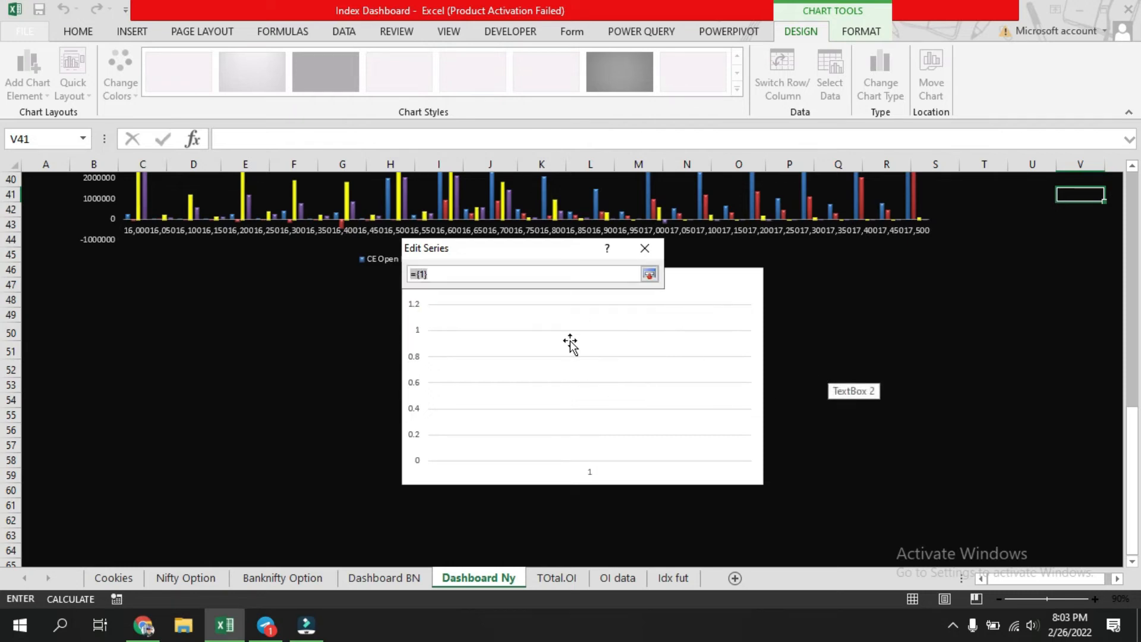
left_click(649, 274)
left_click(564, 323)
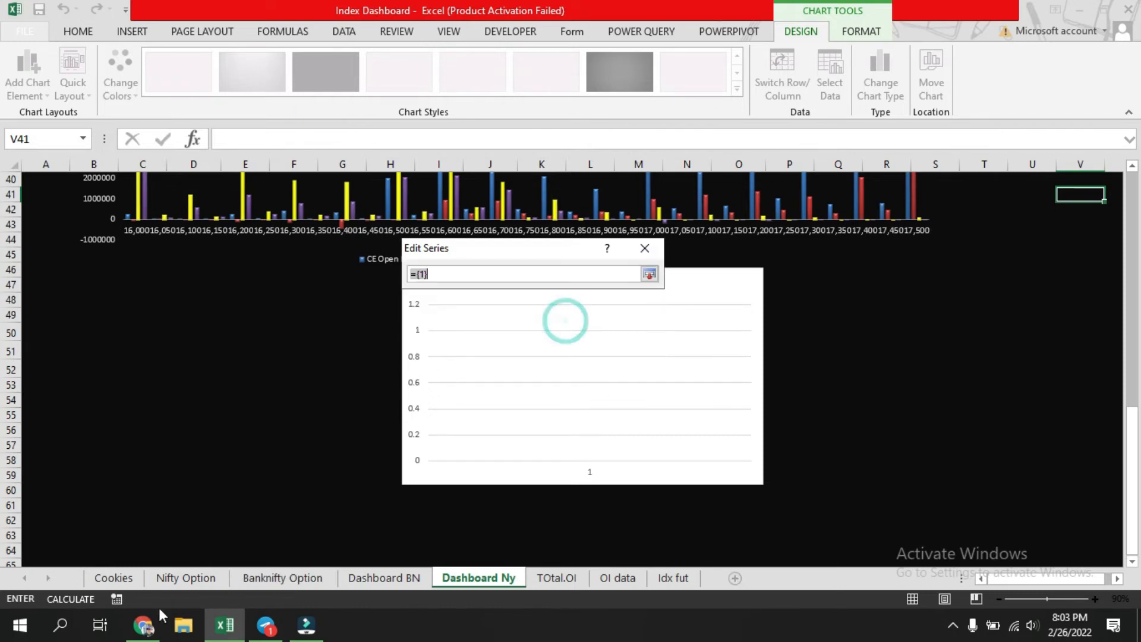
left_click(282, 580)
left_click_drag(93, 222, 90, 508)
left_click(649, 274)
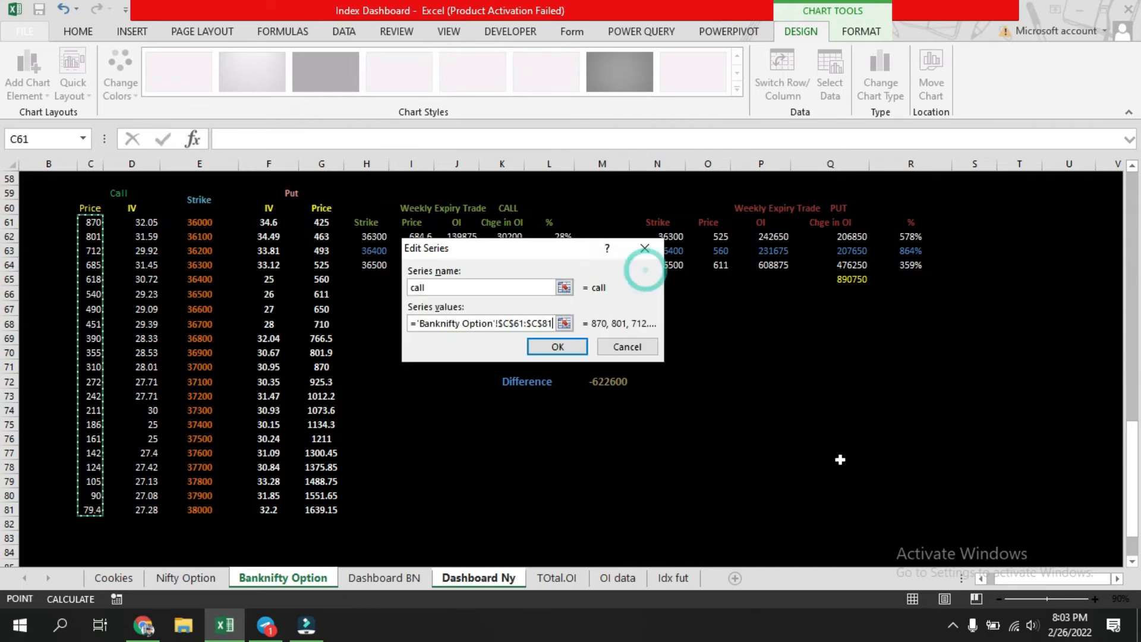
left_click(561, 350)
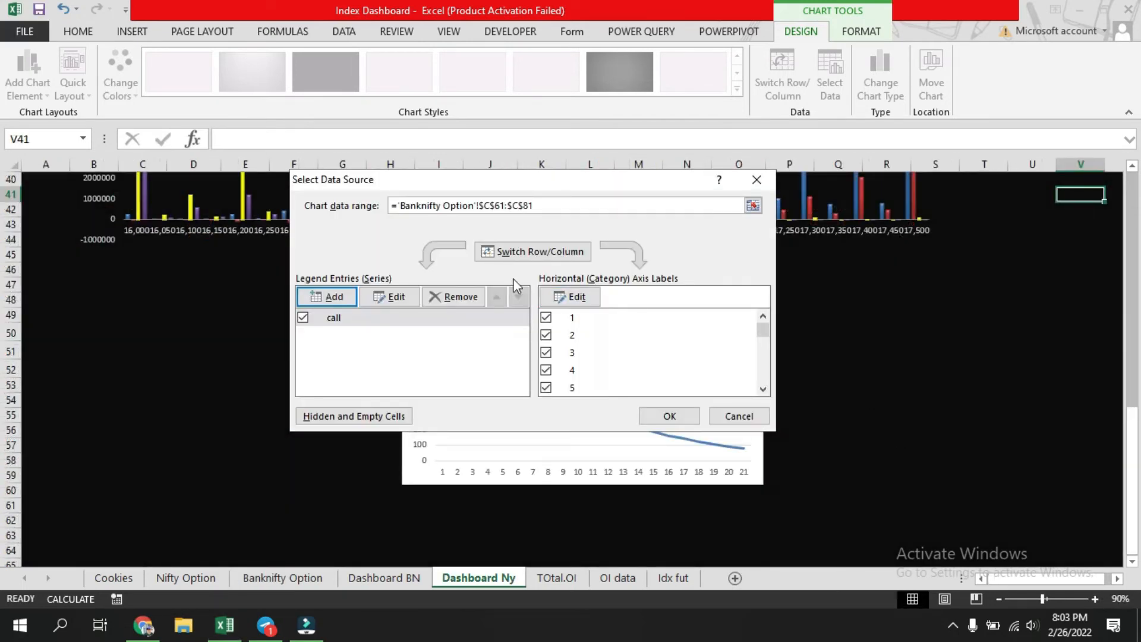
Set the line chart's horizontal axis labels to the strike range E61:E81 on Banknifty Option
left_click(572, 298)
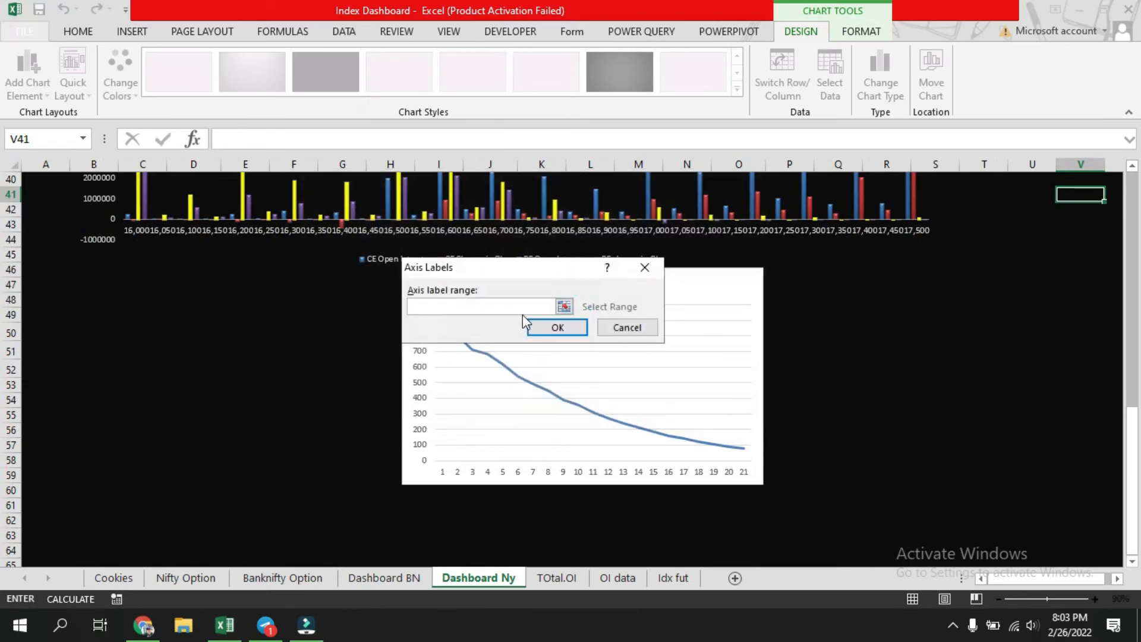
left_click(564, 307)
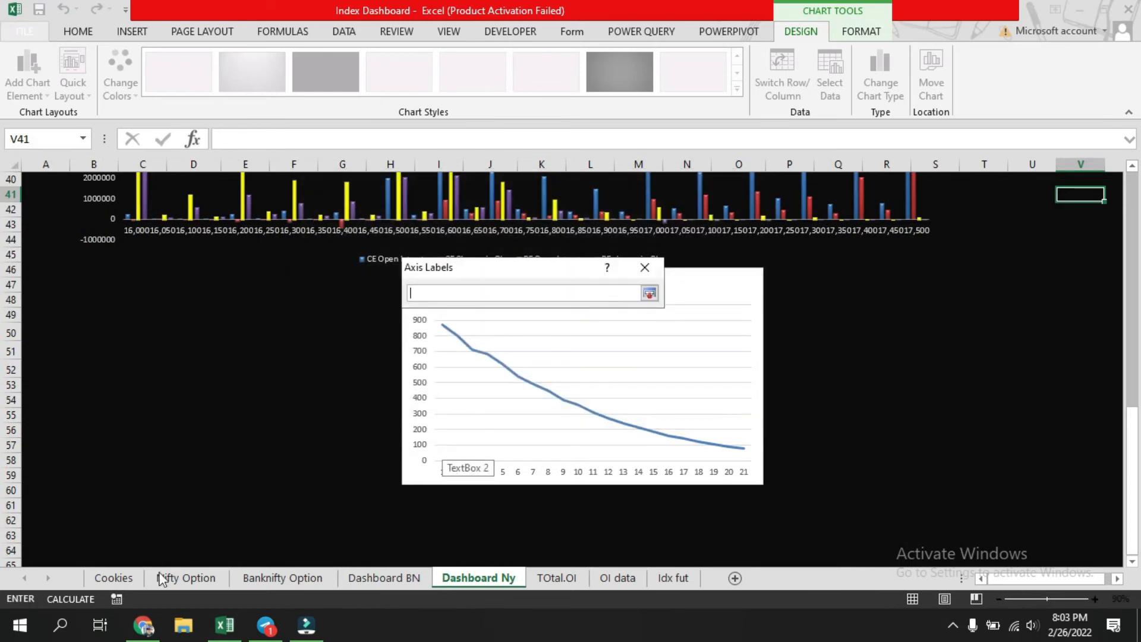
left_click(279, 579)
left_click_drag(202, 221, 202, 510)
left_click(649, 293)
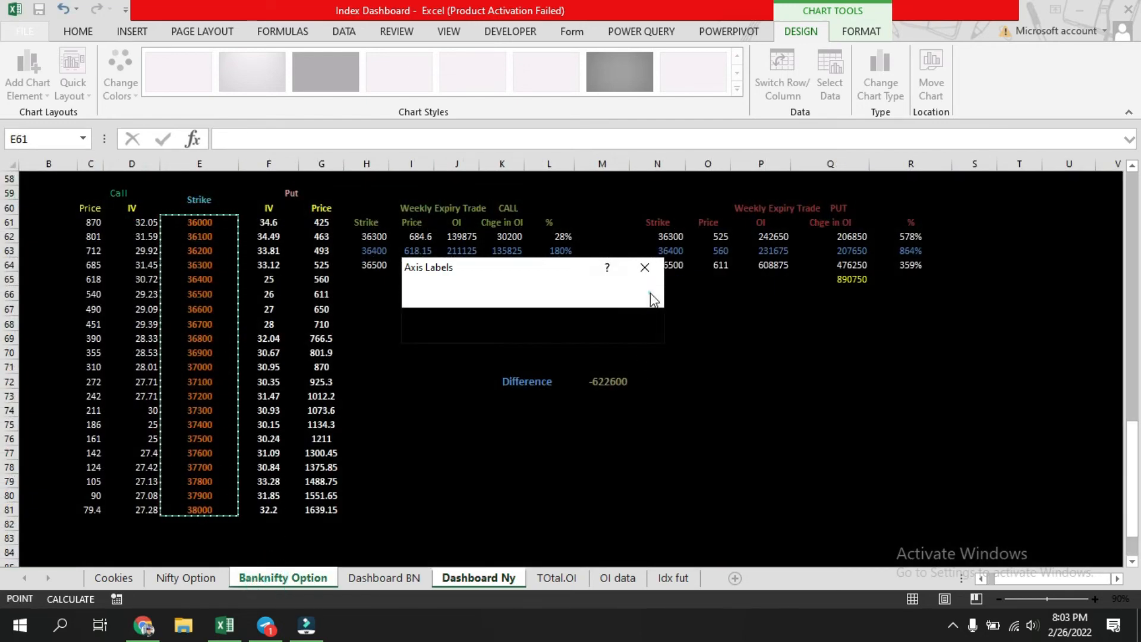
left_click(563, 331)
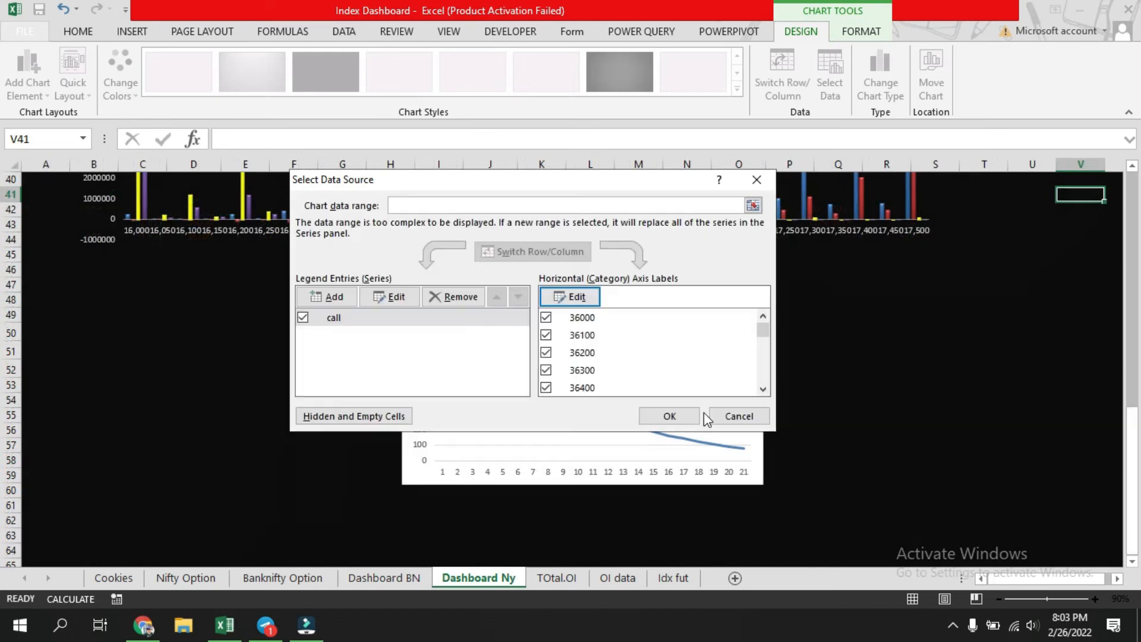
Discard the data source changes and undo the insertion of the line chart
left_click(756, 180)
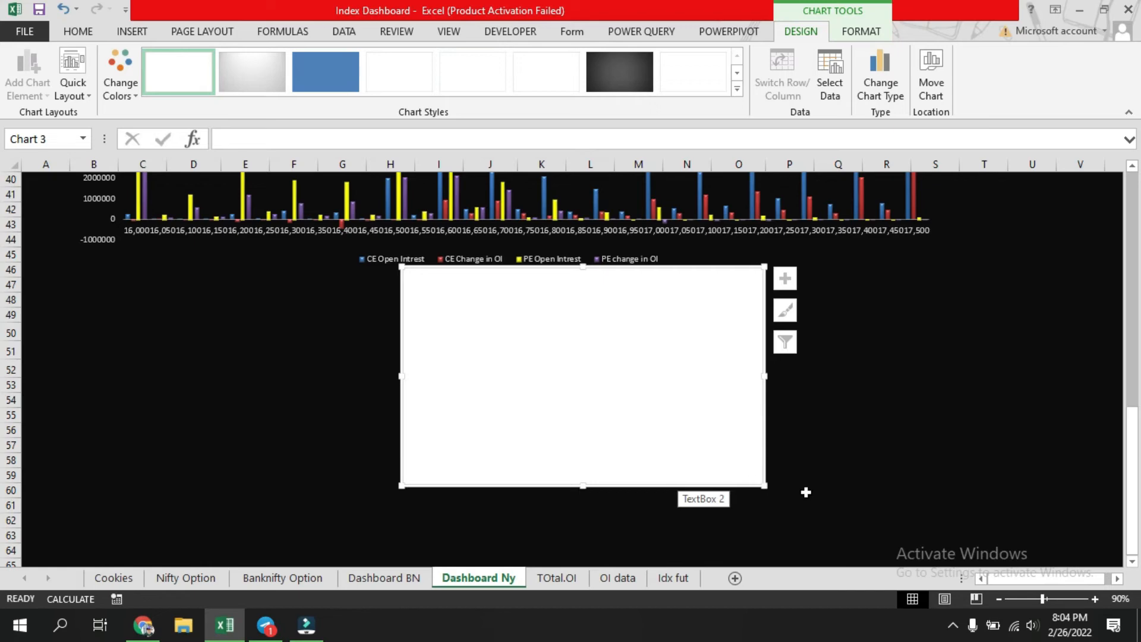
key("ctrl+z")
left_click(779, 415)
Insert a fresh empty 2-D line chart in the blank area under the open interest column chart
scroll(708, 489, "up", 2)
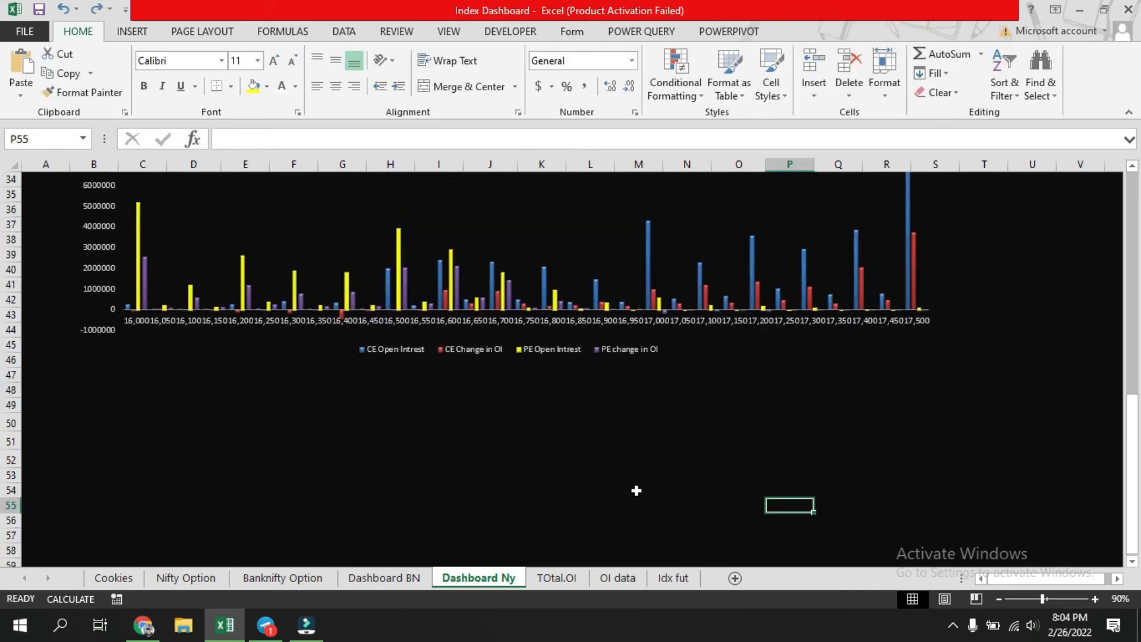
scroll(615, 486, "down", 2)
scroll(603, 453, "up", 6)
scroll(601, 450, "down", 4)
scroll(392, 398, "down", 3)
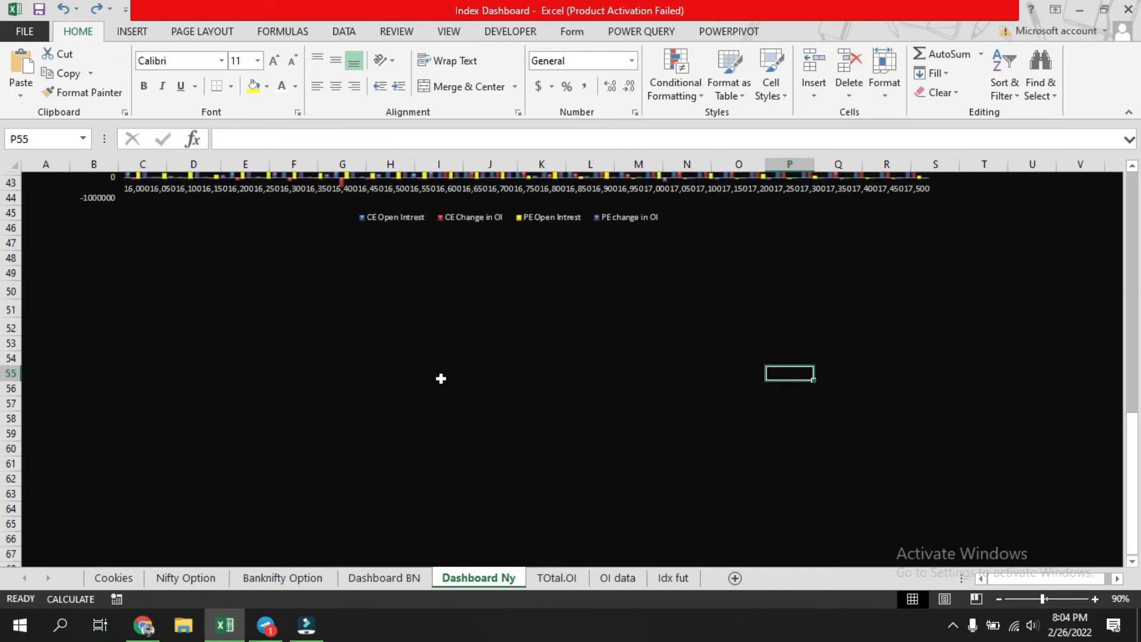
scroll(441, 379, "up", 1)
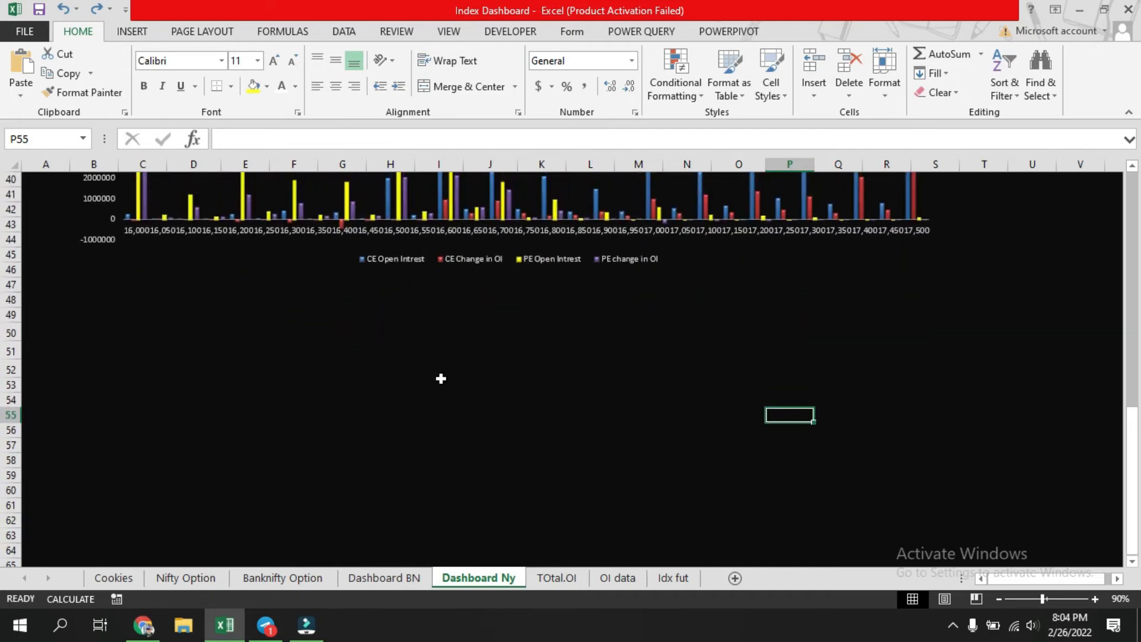
left_click(143, 31)
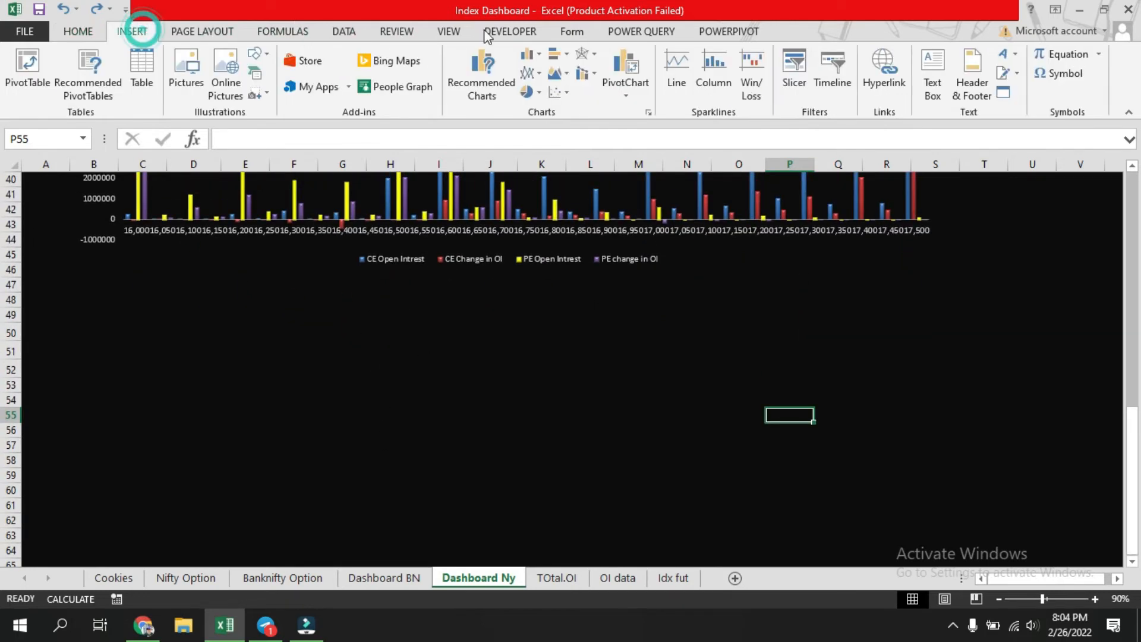
left_click(539, 72)
left_click(541, 124)
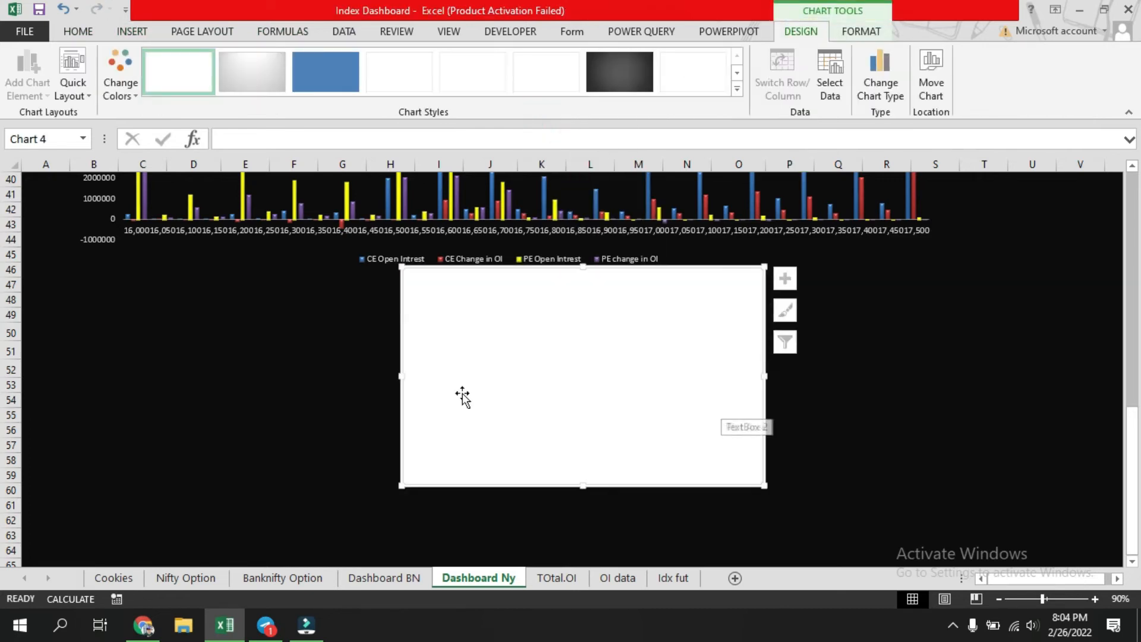
Add a series named call to the new line chart, taking its values from C61:C81 on the Banknifty Option sheet
right_click(492, 361)
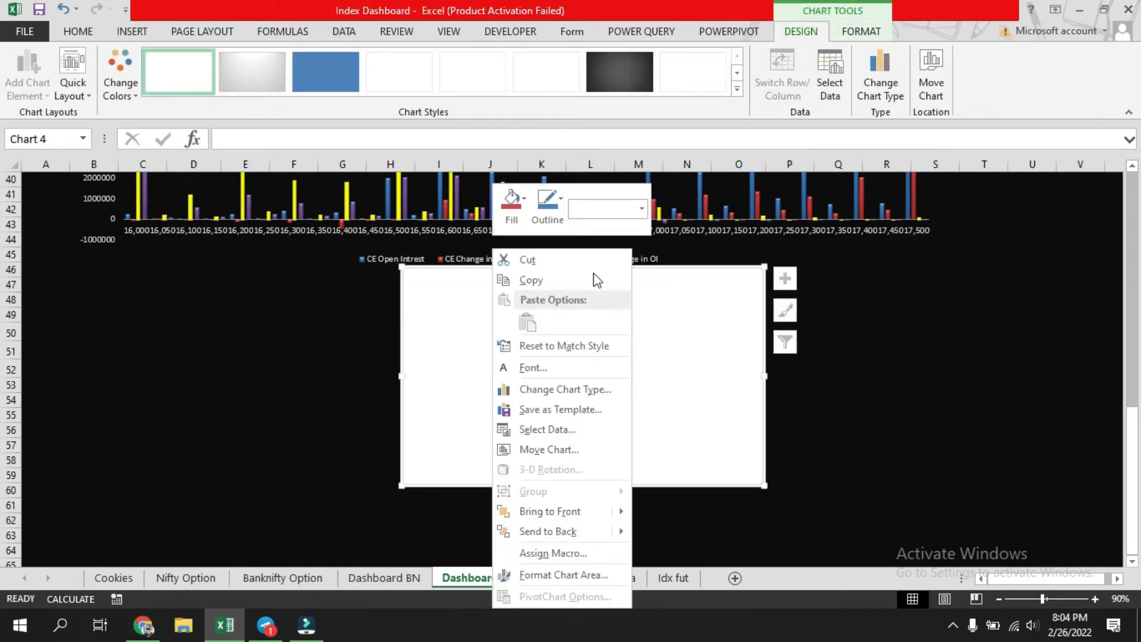
left_click(550, 430)
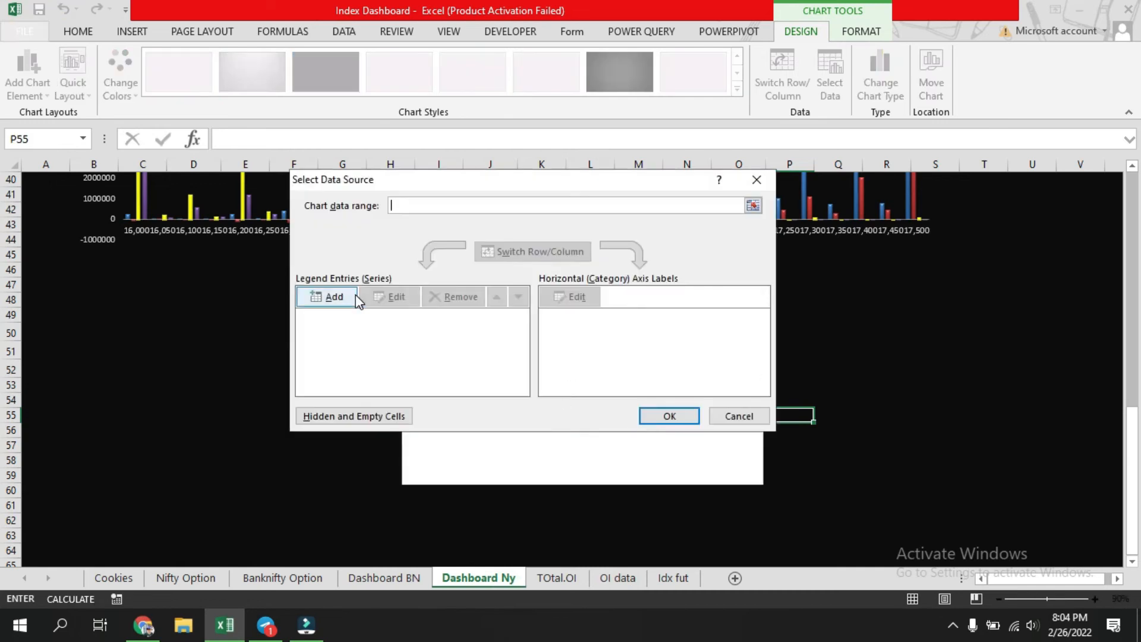
left_click(338, 298)
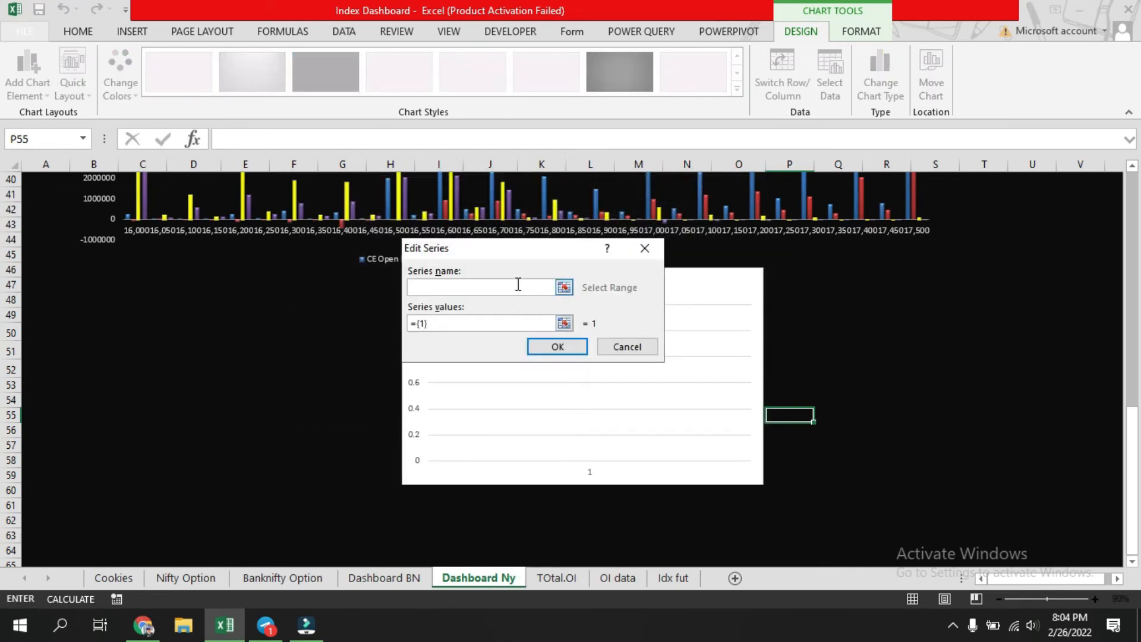
type("call")
left_click(564, 324)
left_click(262, 578)
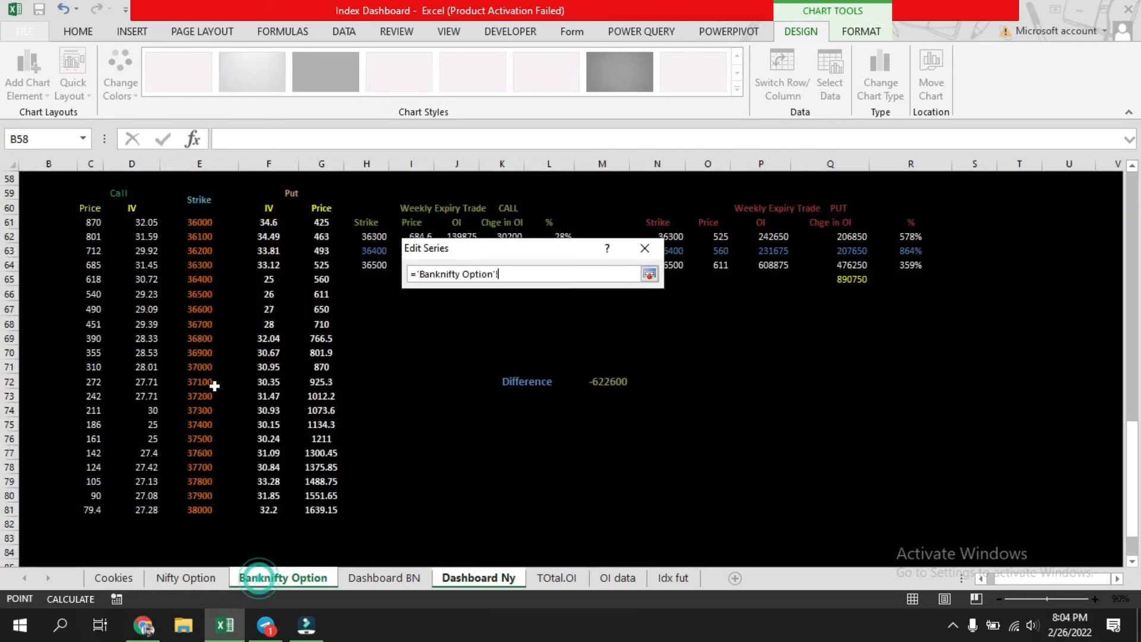
left_click_drag(79, 303, 96, 513)
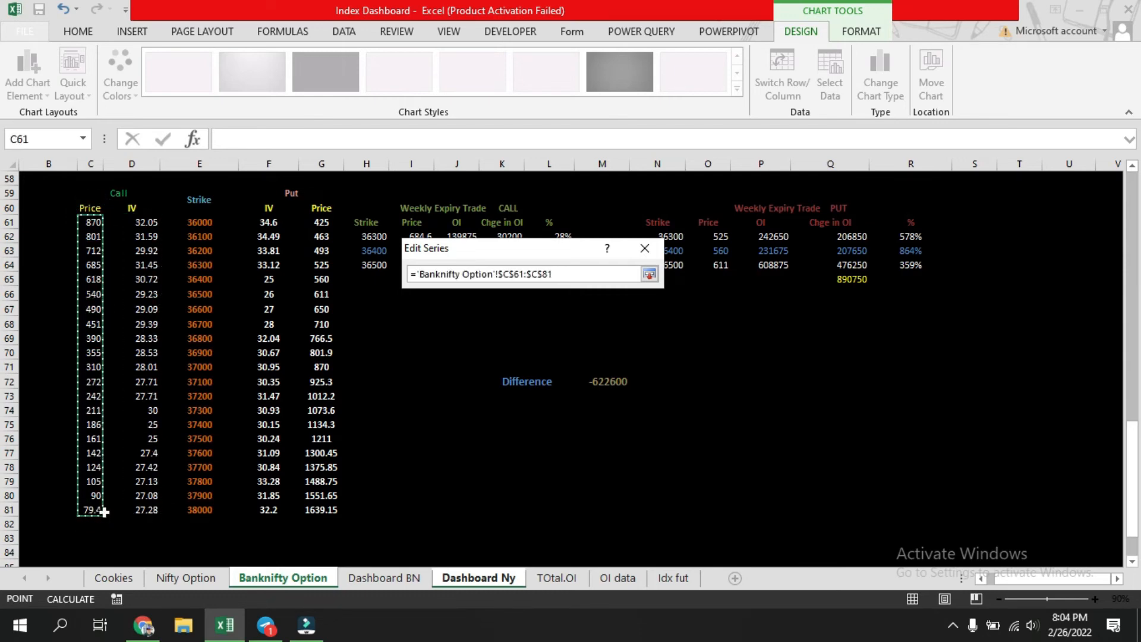
left_click(649, 274)
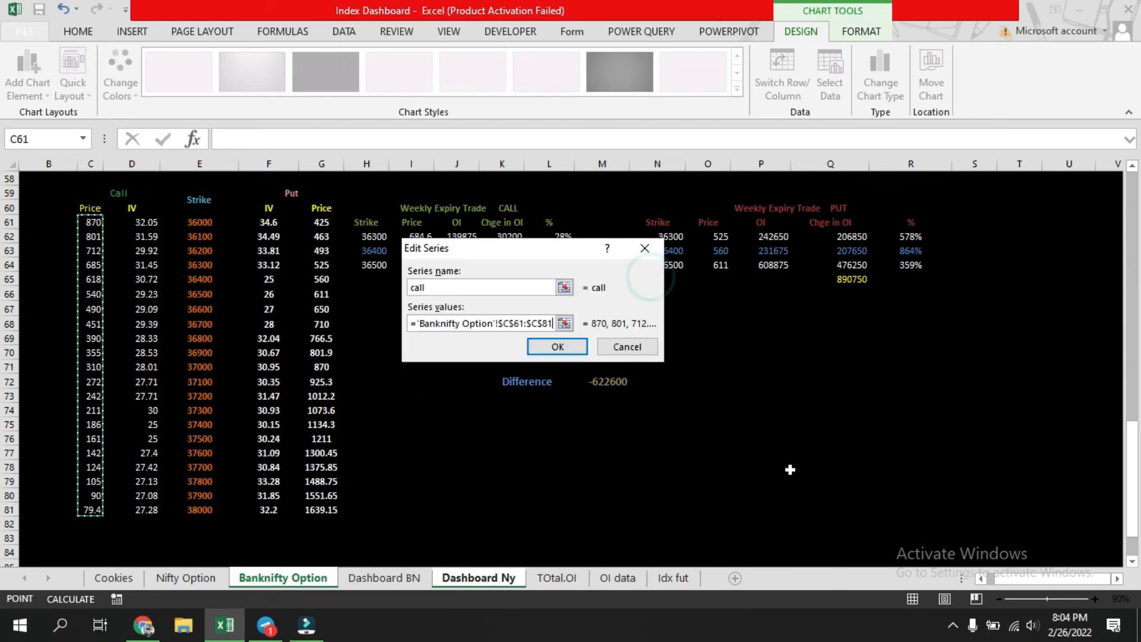
left_click(557, 347)
Set the chart's horizontal axis labels to the strikes in E61:E81 on Banknifty Option and accept the data source
left_click(595, 300)
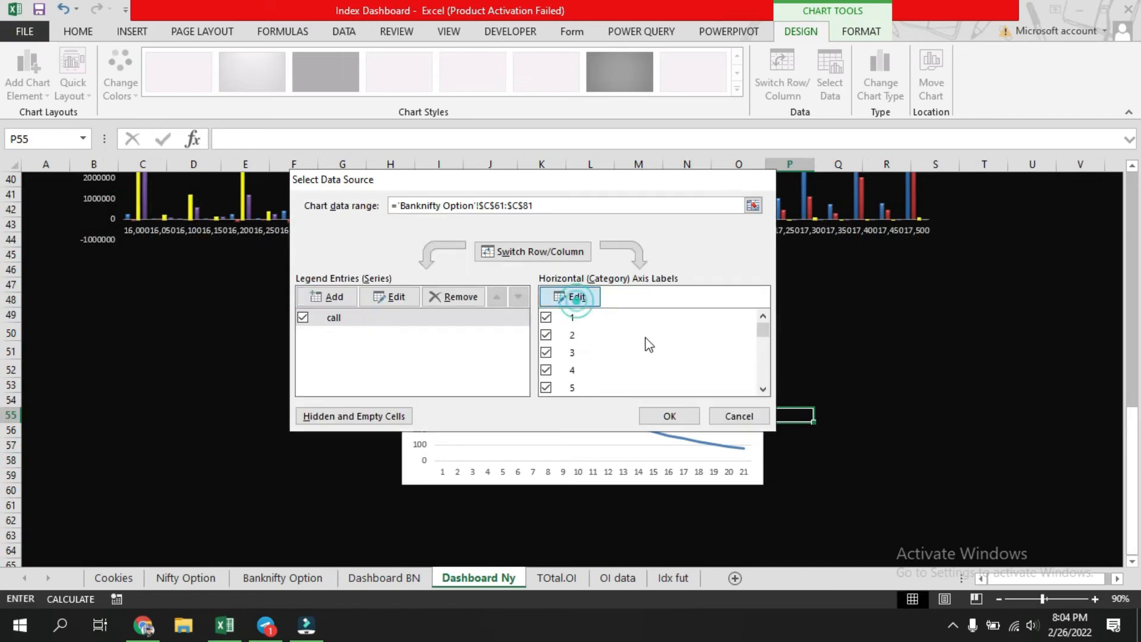
left_click(563, 305)
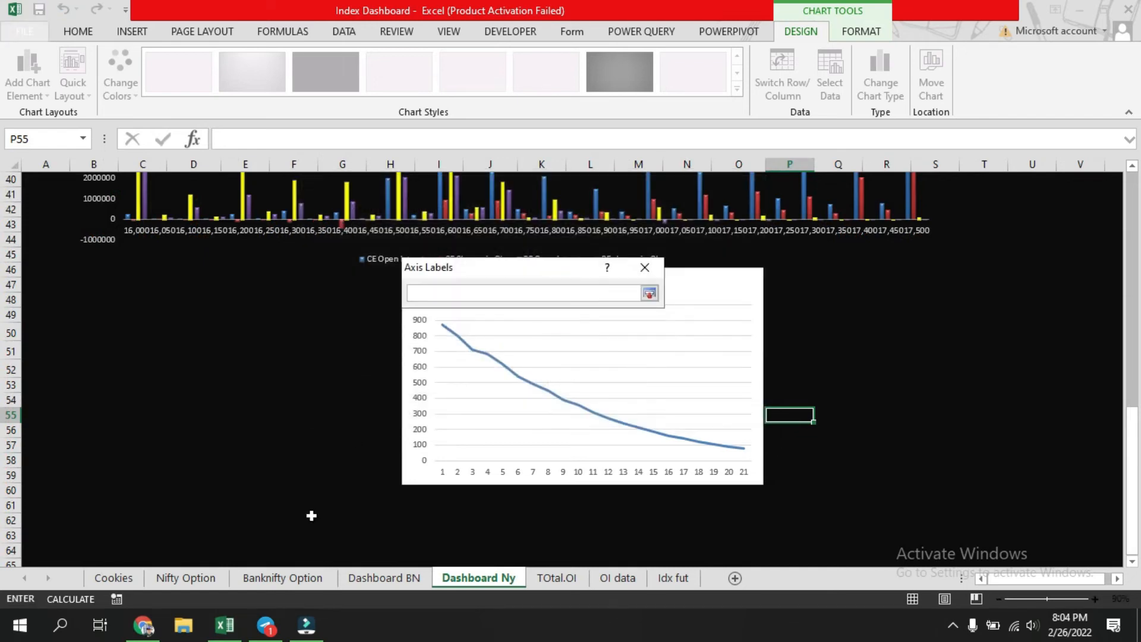
left_click(272, 576)
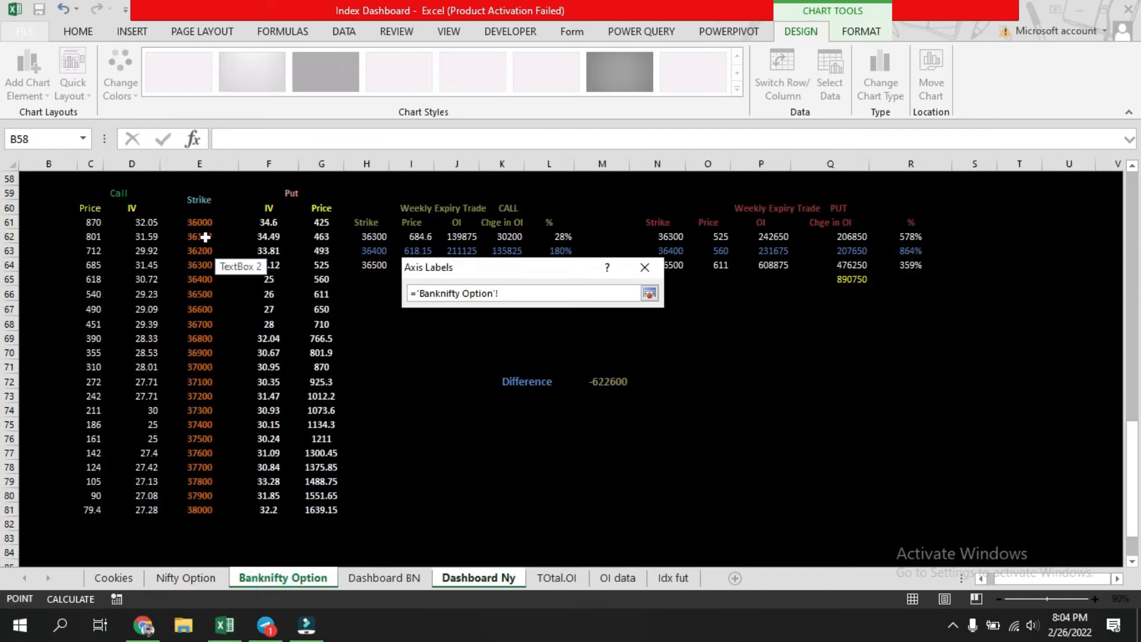
left_click_drag(200, 222, 201, 508)
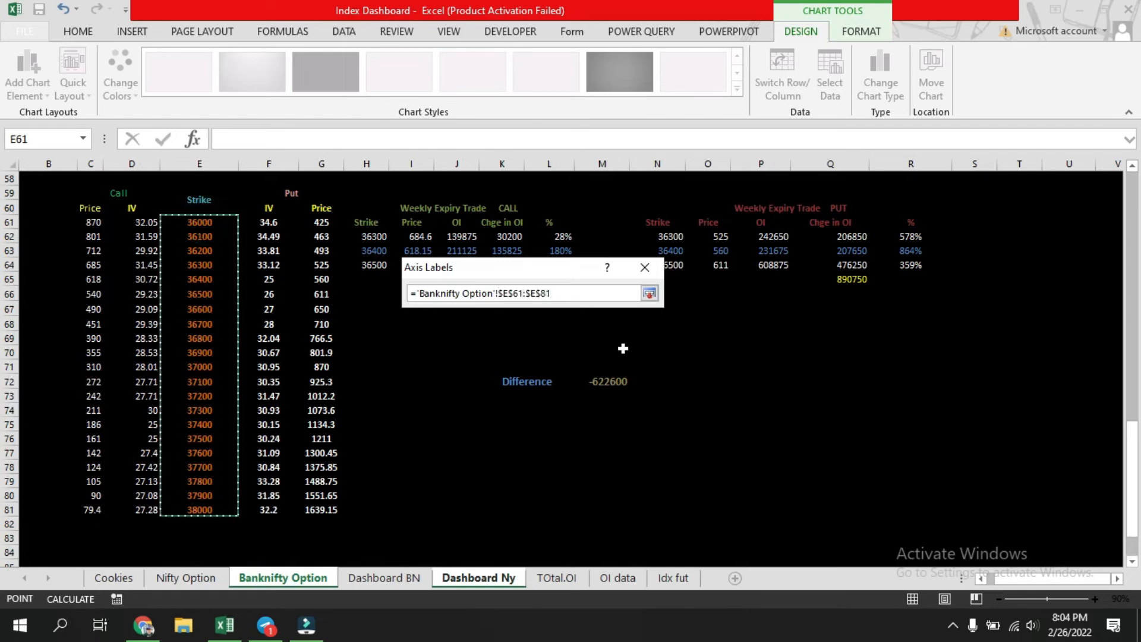
left_click(649, 293)
left_click(537, 327)
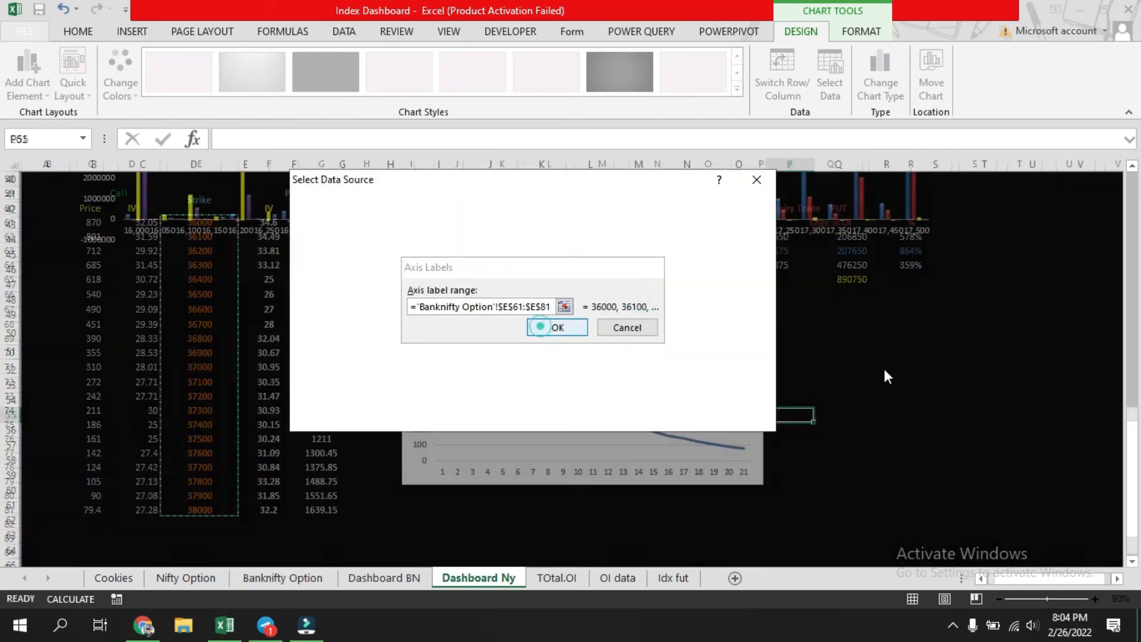
left_click(669, 417)
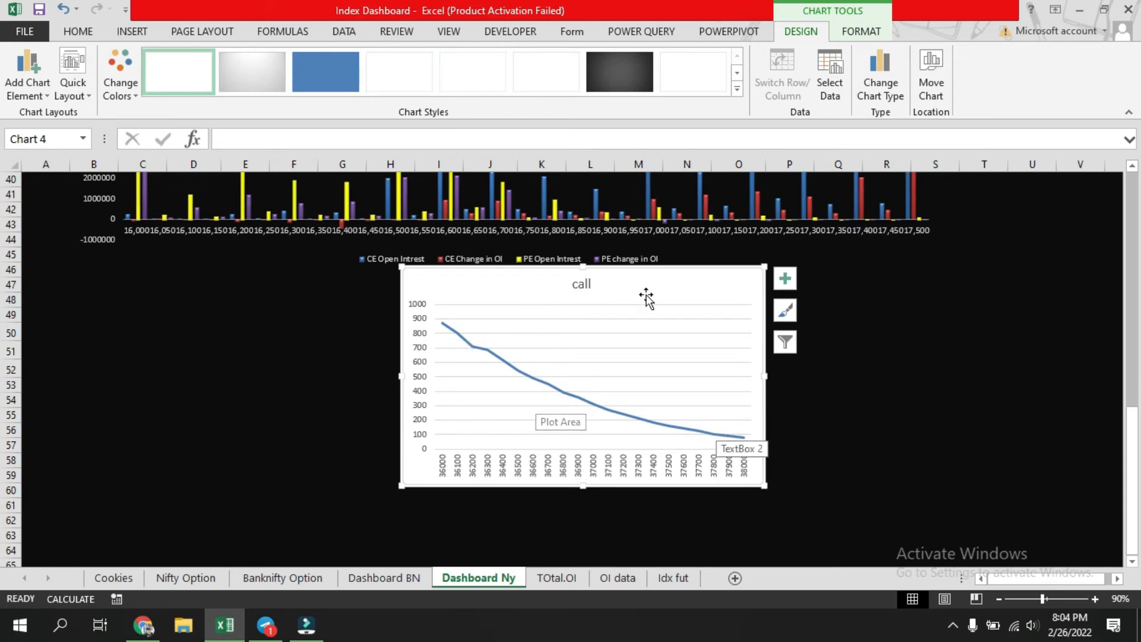
Apply the dark gradient chart style to the call line chart, then delete the chart from Dashboard Ny
left_click(642, 70)
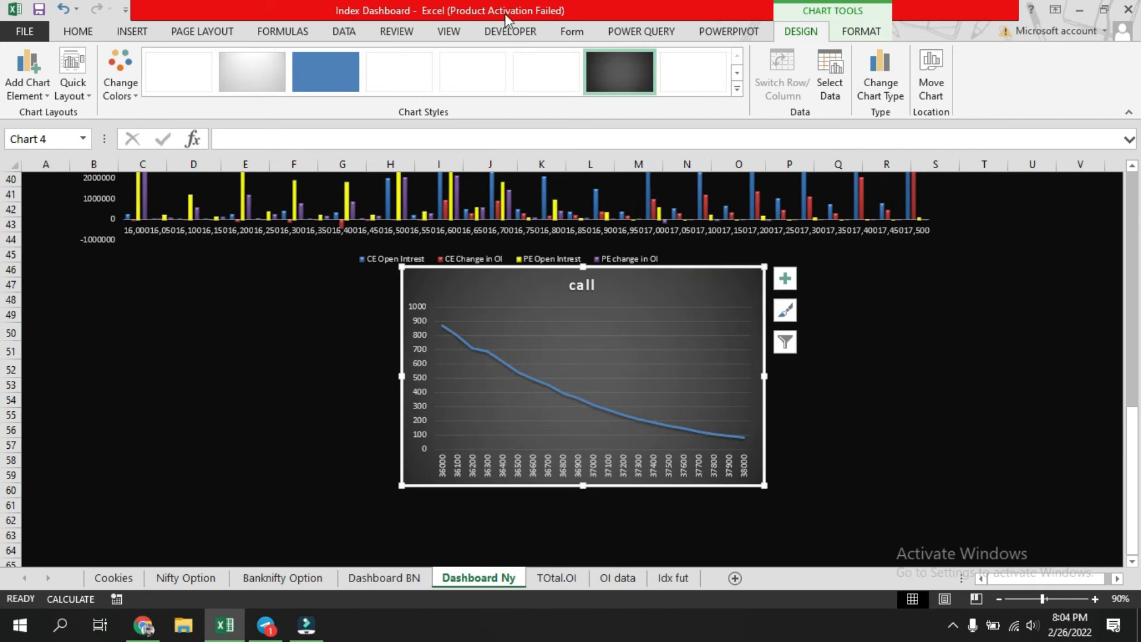
key("Delete")
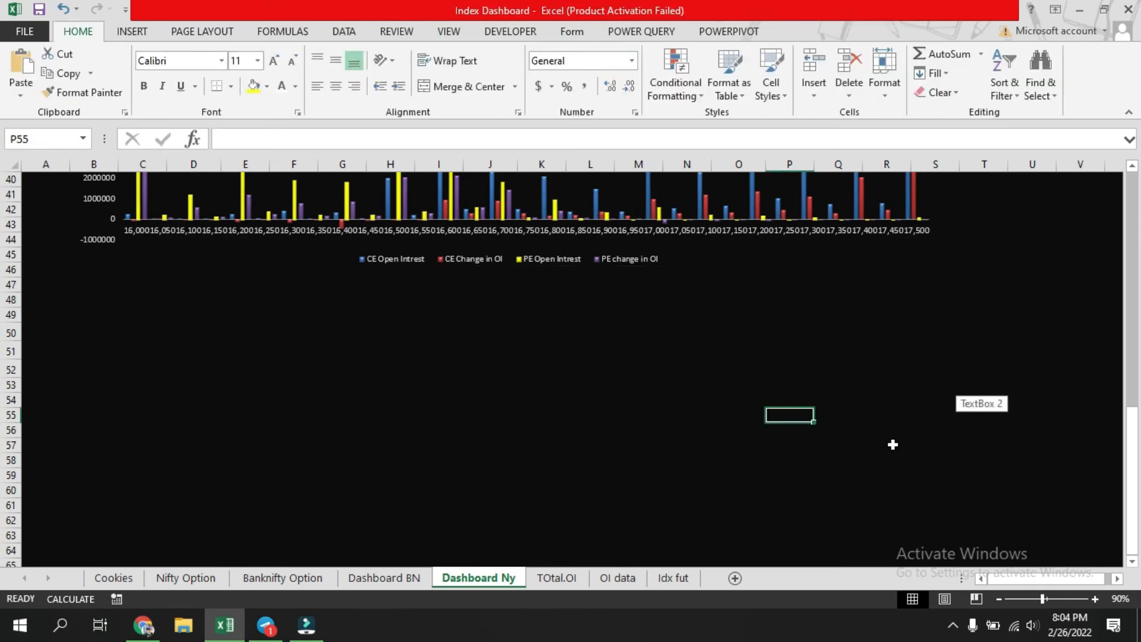
Review the series and axis labels in the data source of the open interest column chart on Dashboard Ny
scroll(726, 488, "up", 13)
scroll(725, 487, "down", 4)
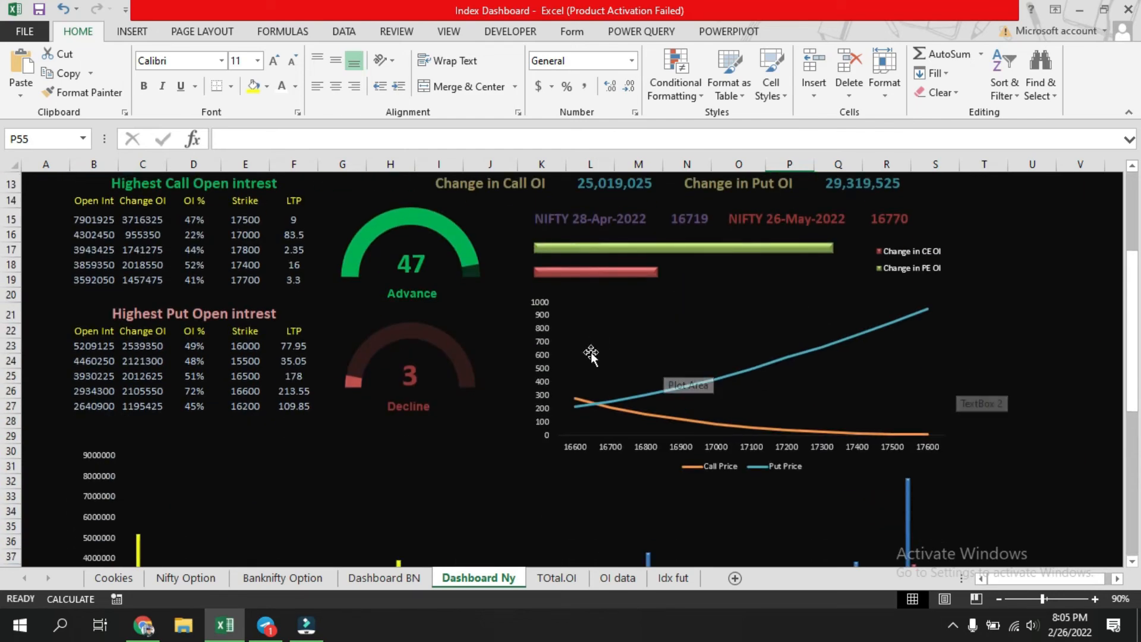
scroll(591, 353, "down", 3)
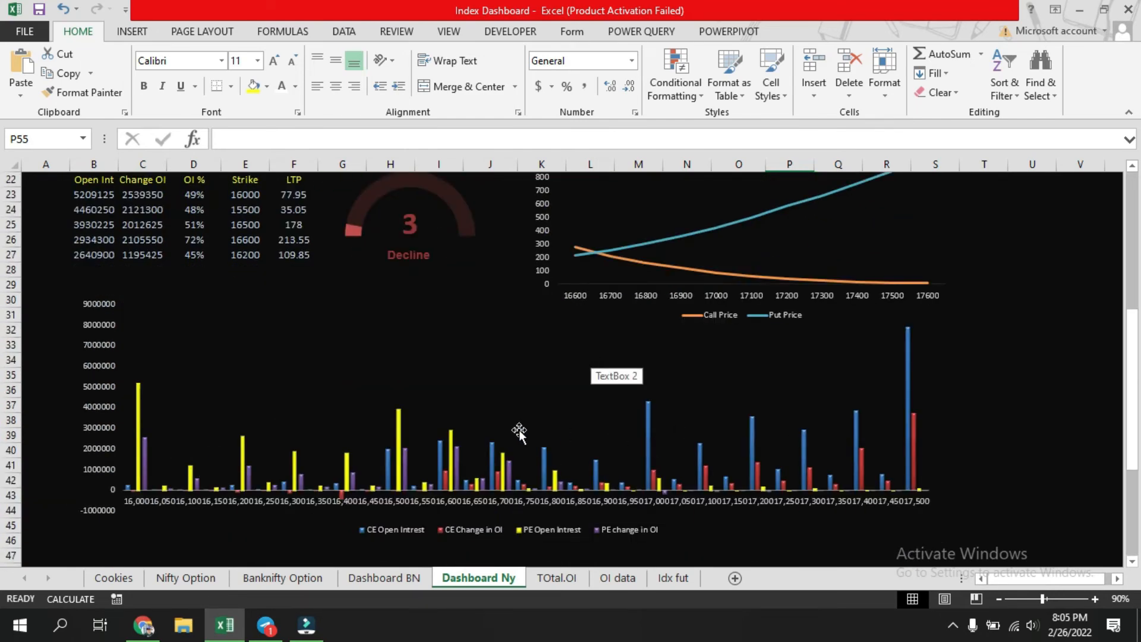
right_click(526, 383)
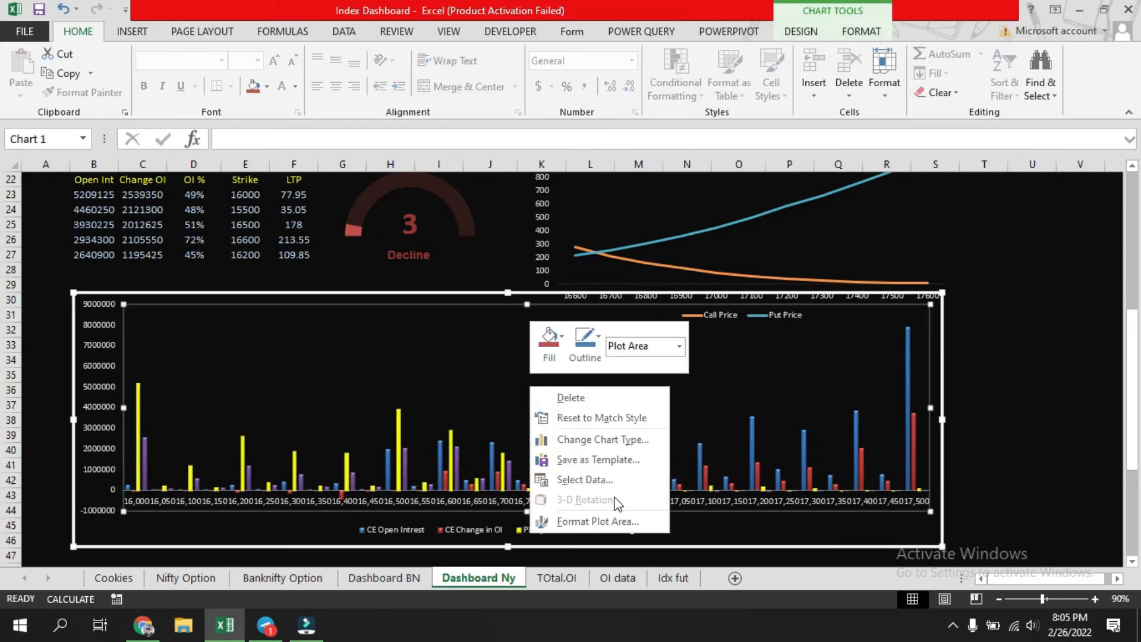
left_click(602, 477)
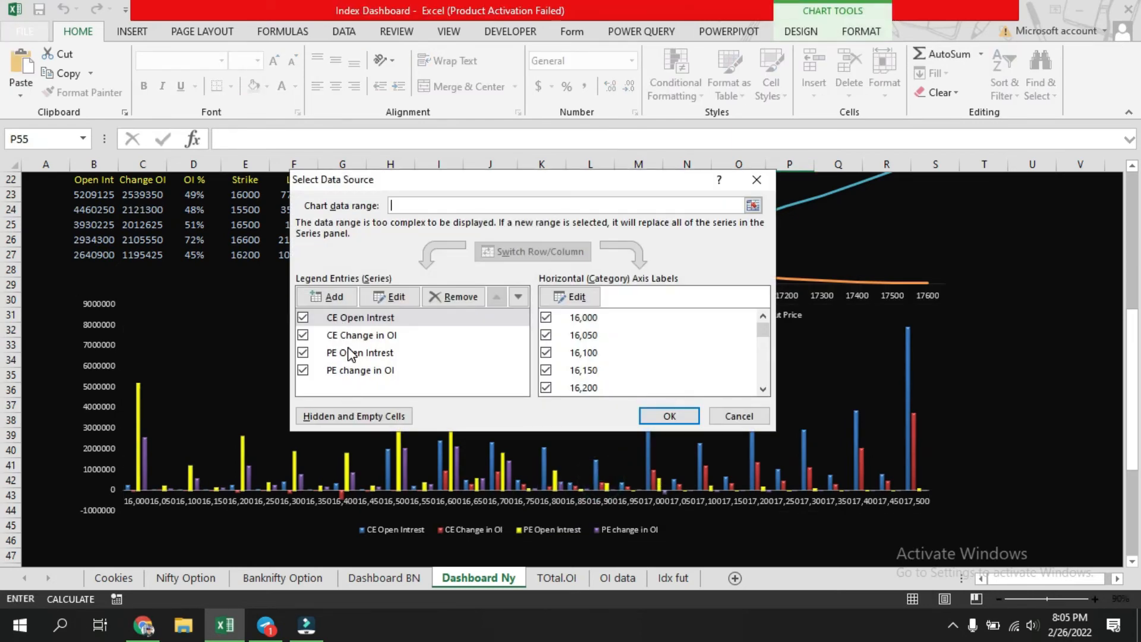
left_click(671, 416)
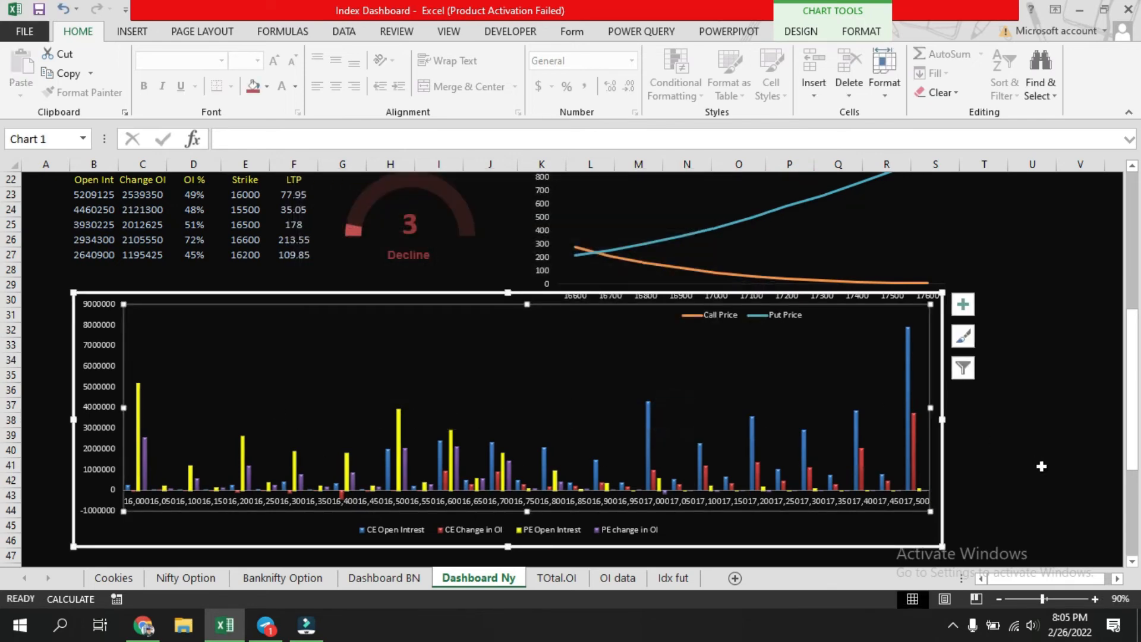
left_click(1040, 465)
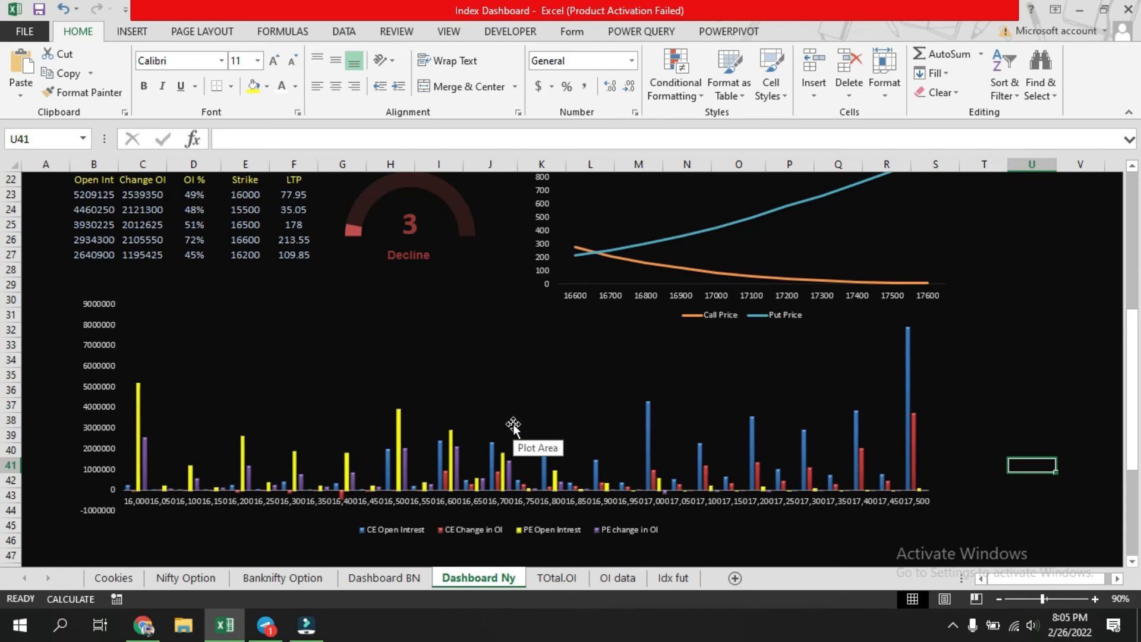
Look over the summary area of Dashboard Ny and the Change in Open Interest charts on the TOtal.OI sheet
scroll(509, 432, "up", 7)
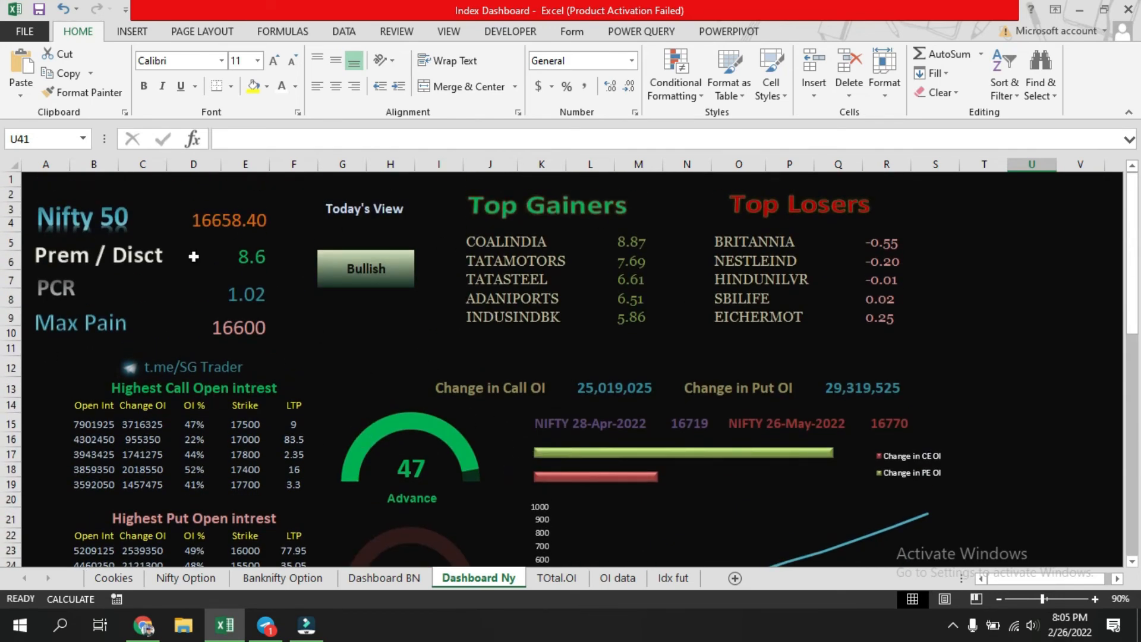
left_click(557, 578)
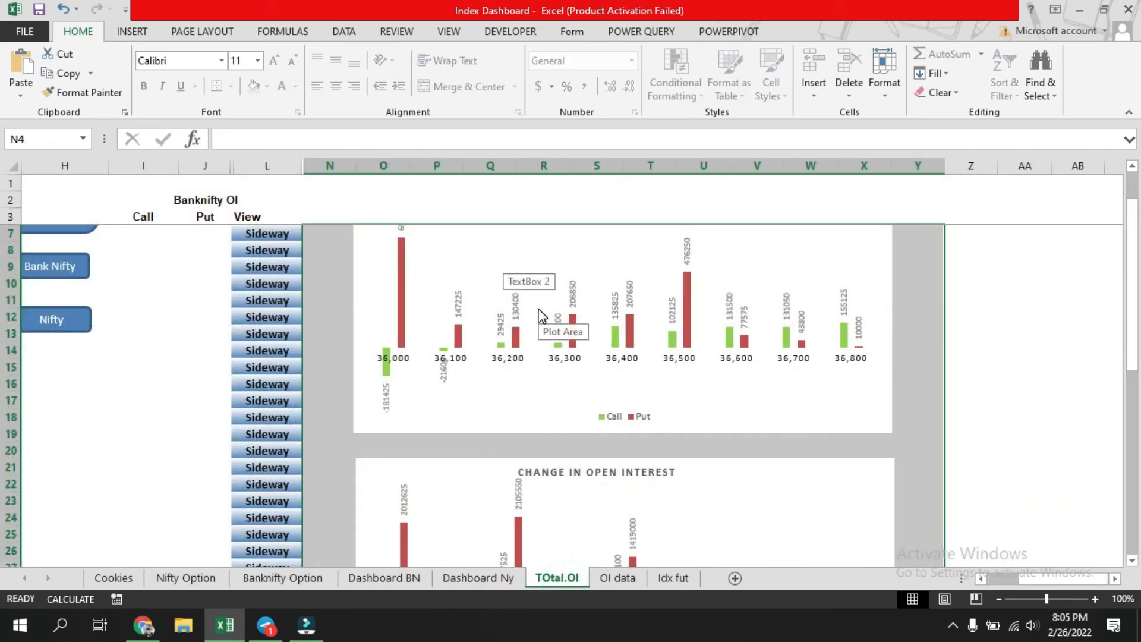
scroll(648, 426, "up", 1)
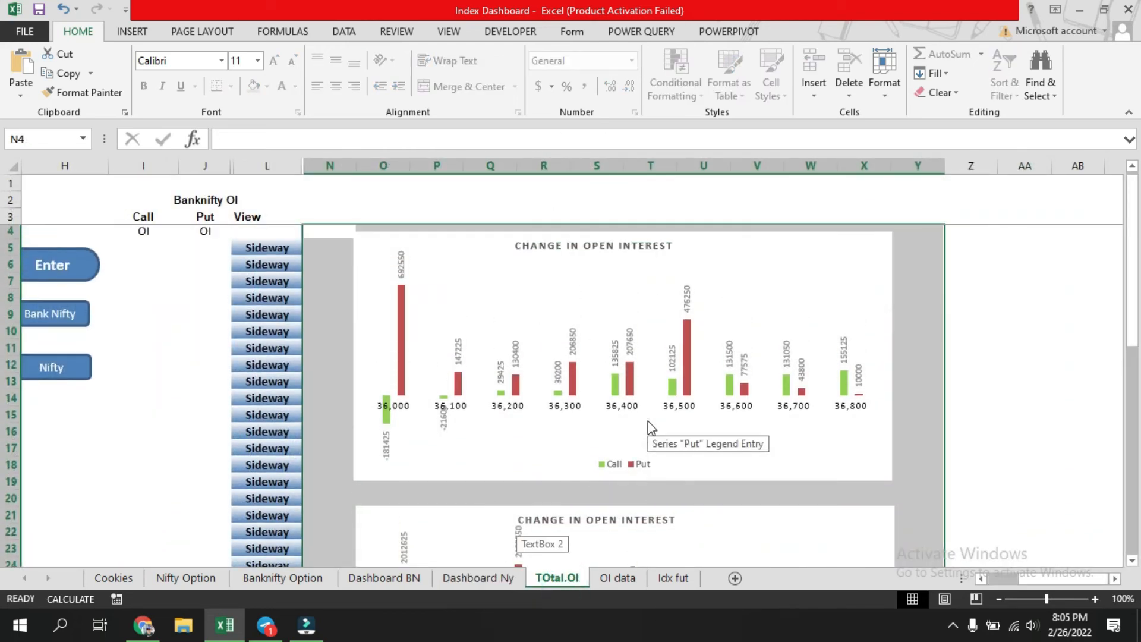
Examine the data source of the Open Intrest Increase % chart on the OI data sheet
left_click(608, 584)
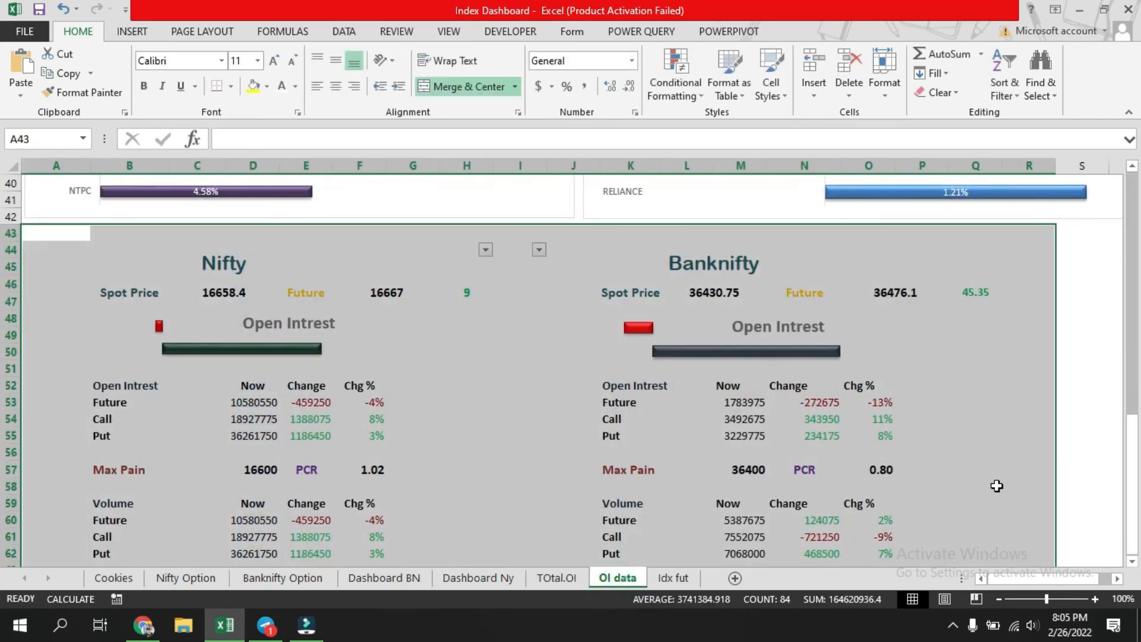
scroll(996, 486, "up", 13)
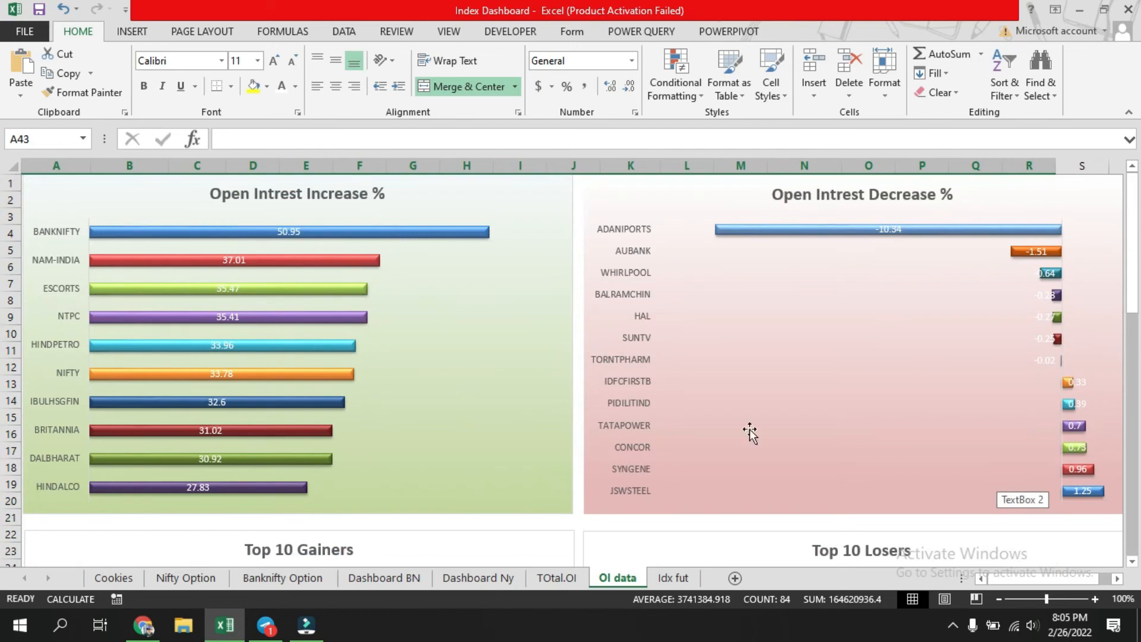
left_click(571, 267)
right_click(483, 301)
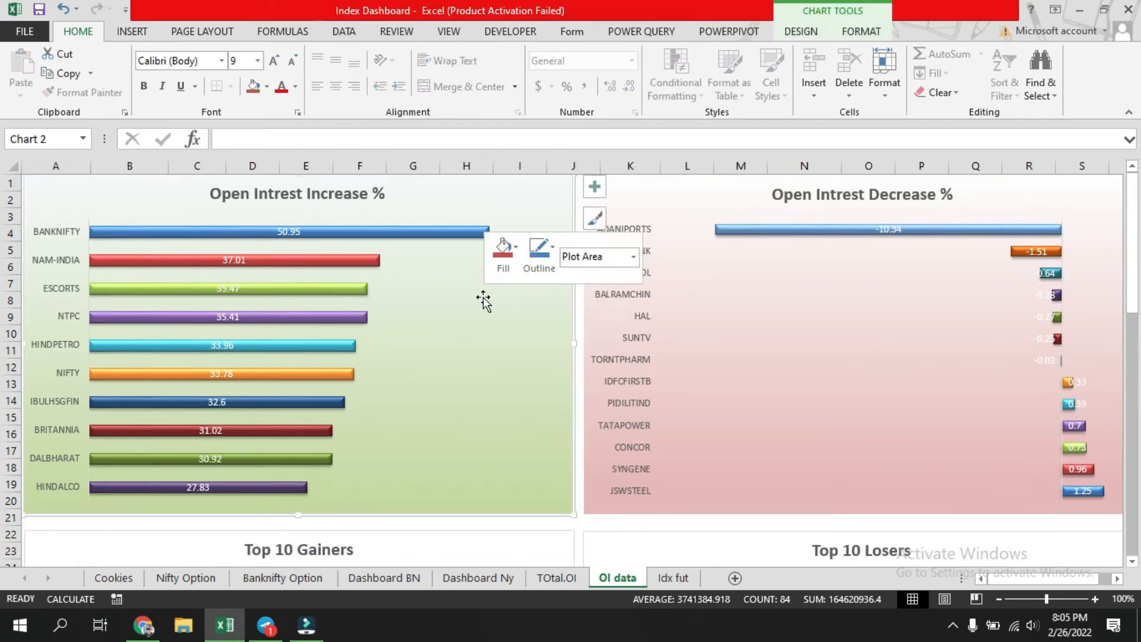
left_click(523, 390)
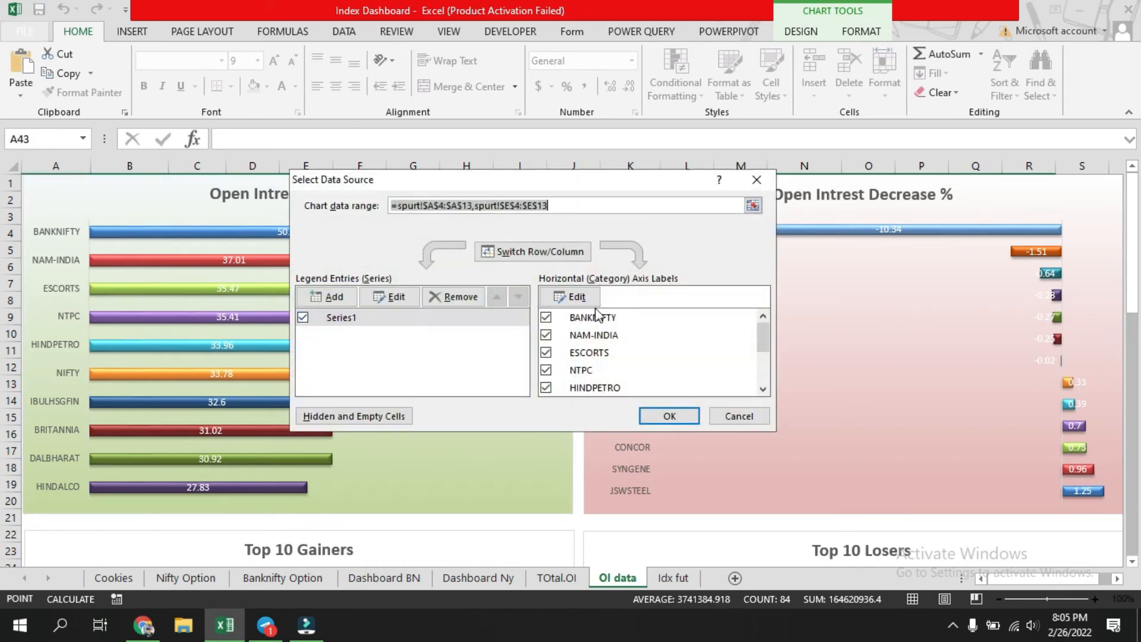
left_click(665, 416)
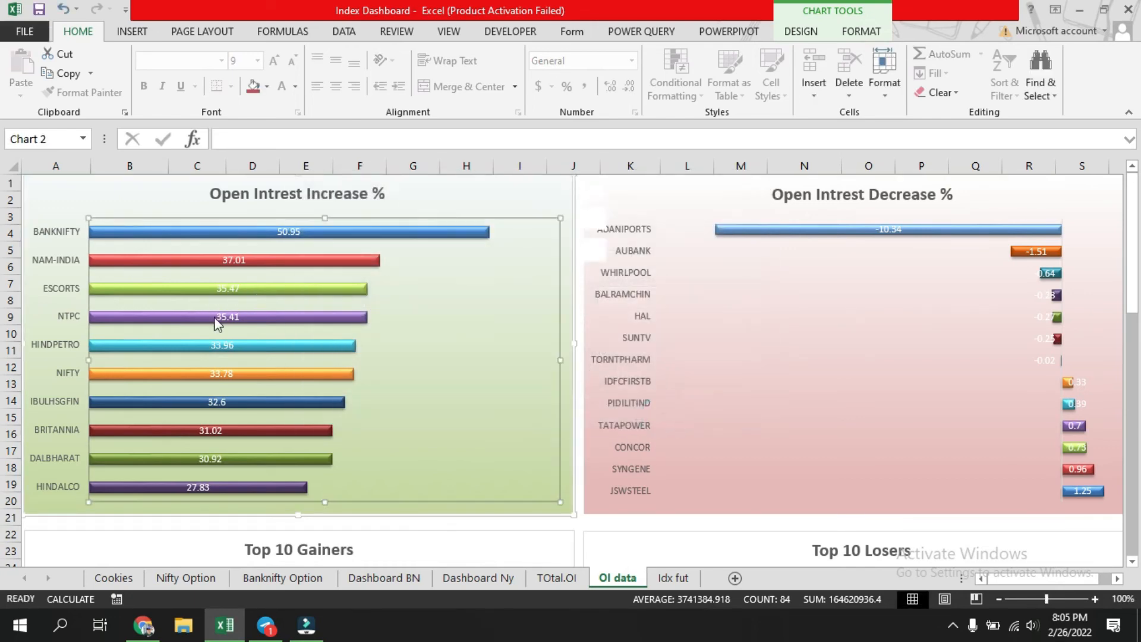
left_click(890, 523)
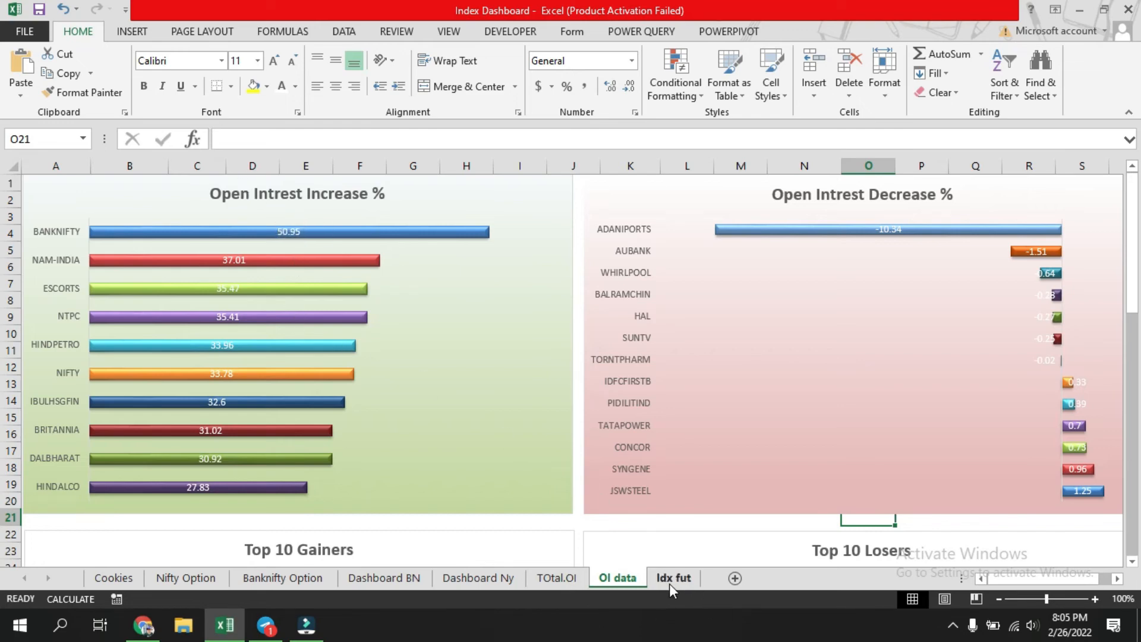
Unhide the spurt sheet that feeds the open interest charts
right_click(669, 583)
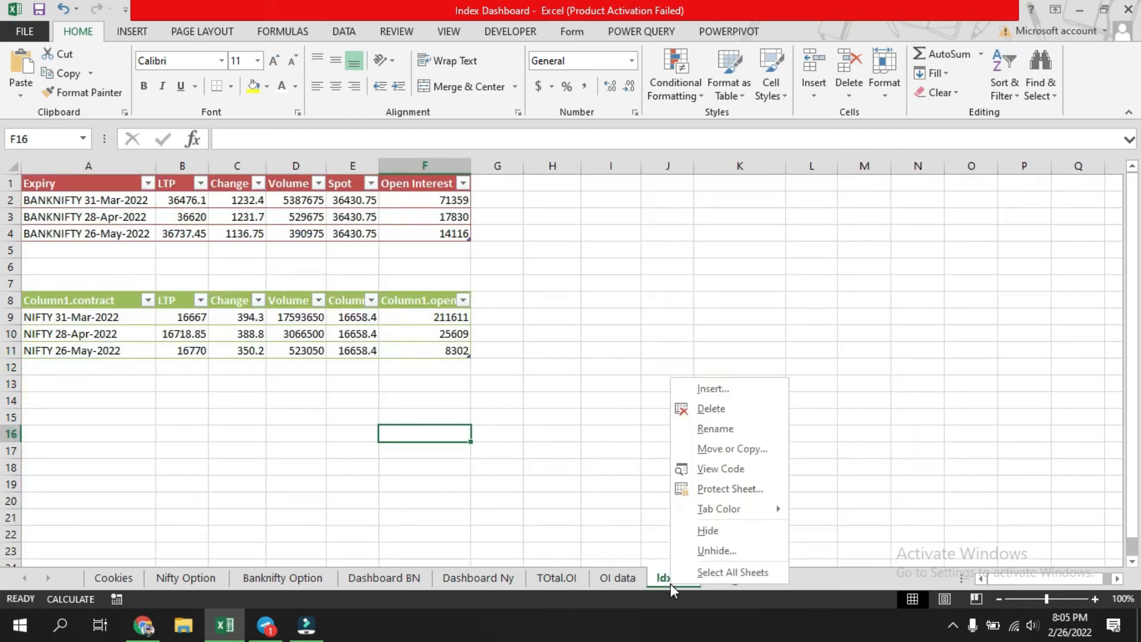
left_click(728, 552)
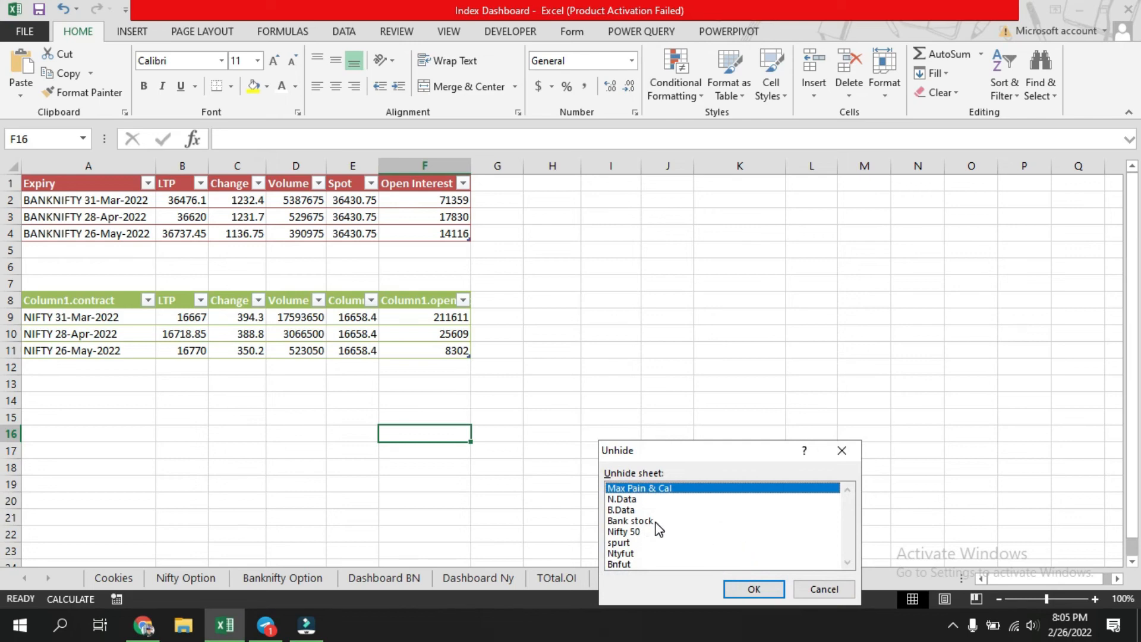
left_click(618, 542)
left_click(737, 589)
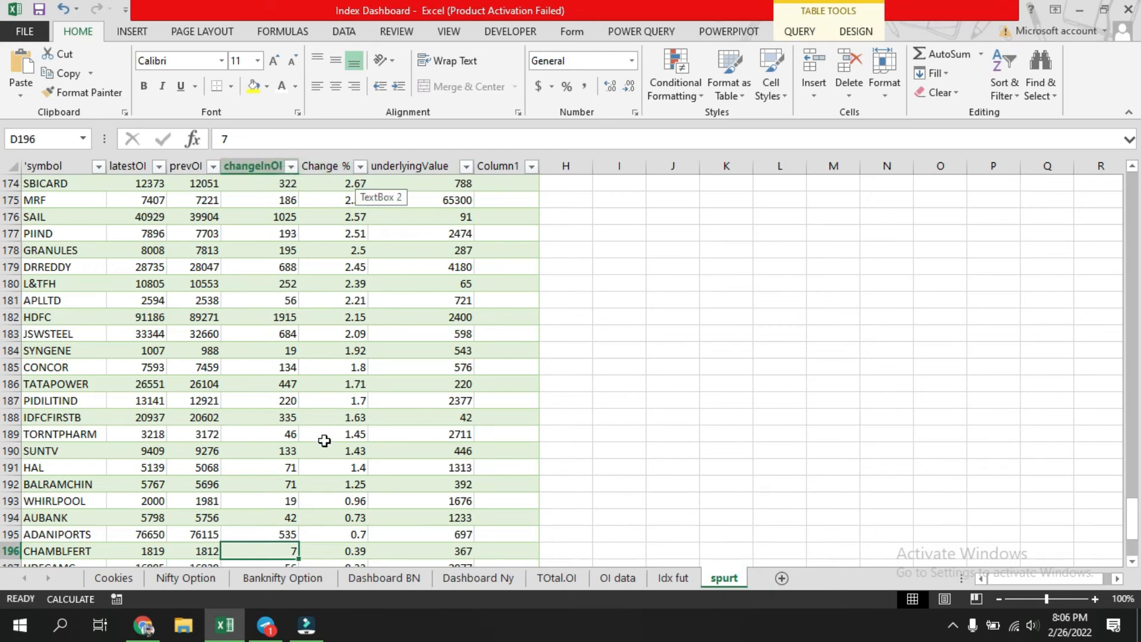
Look through the spurt table of open interest changes by symbol, from its last rows back to the header
scroll(326, 438, "down", 7)
scroll(327, 442, "up", 8)
scroll(327, 442, "up", 20)
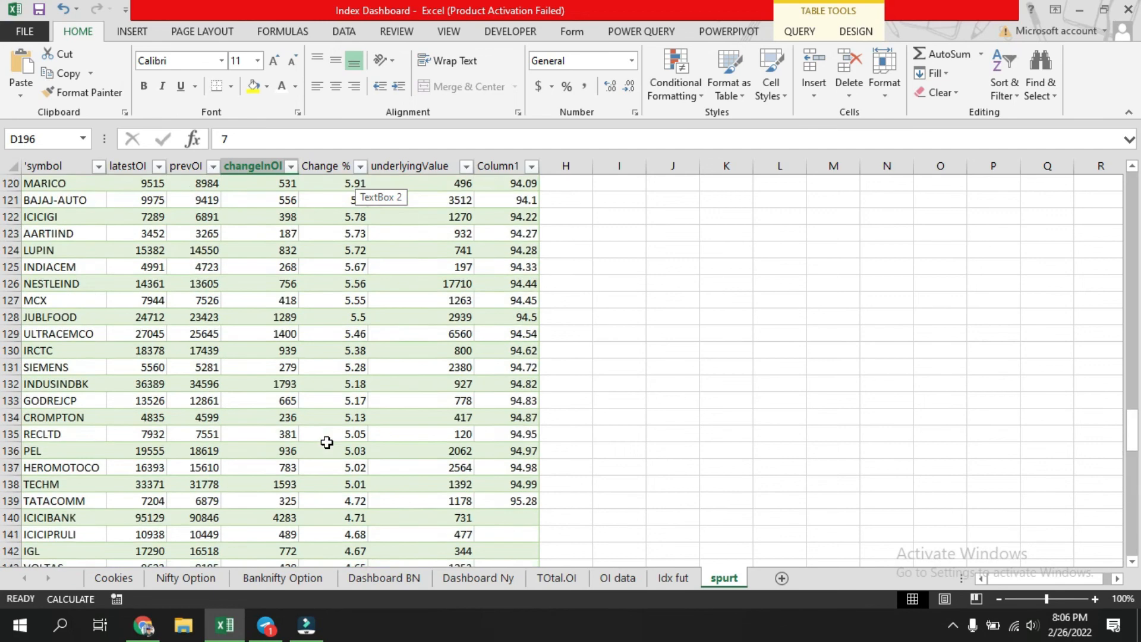
scroll(327, 442, "up", 7)
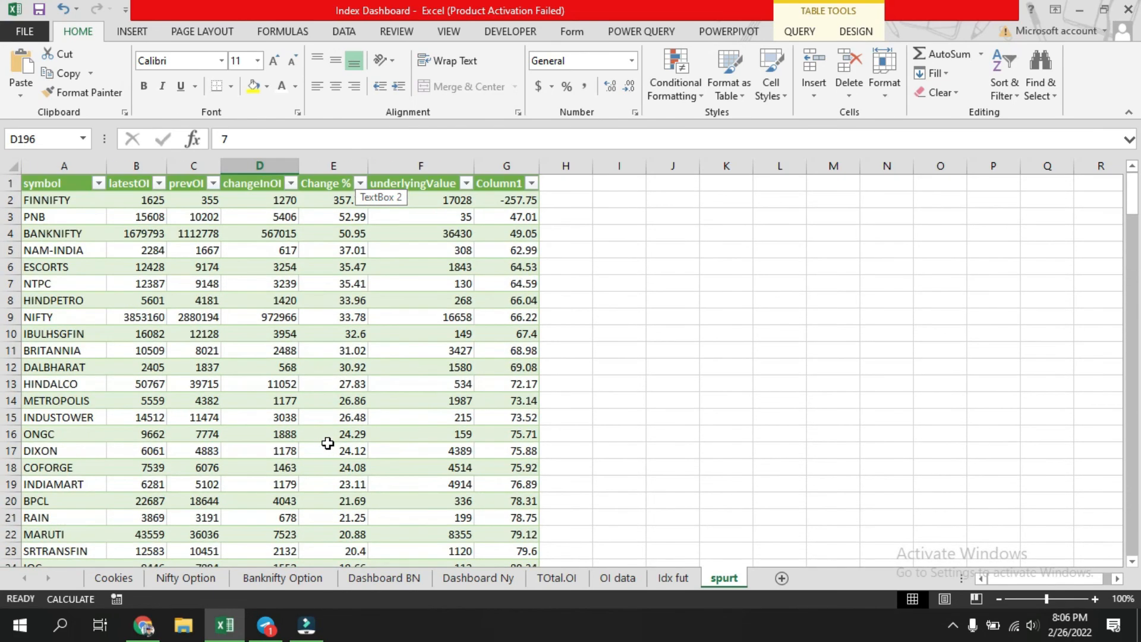
left_click(852, 327)
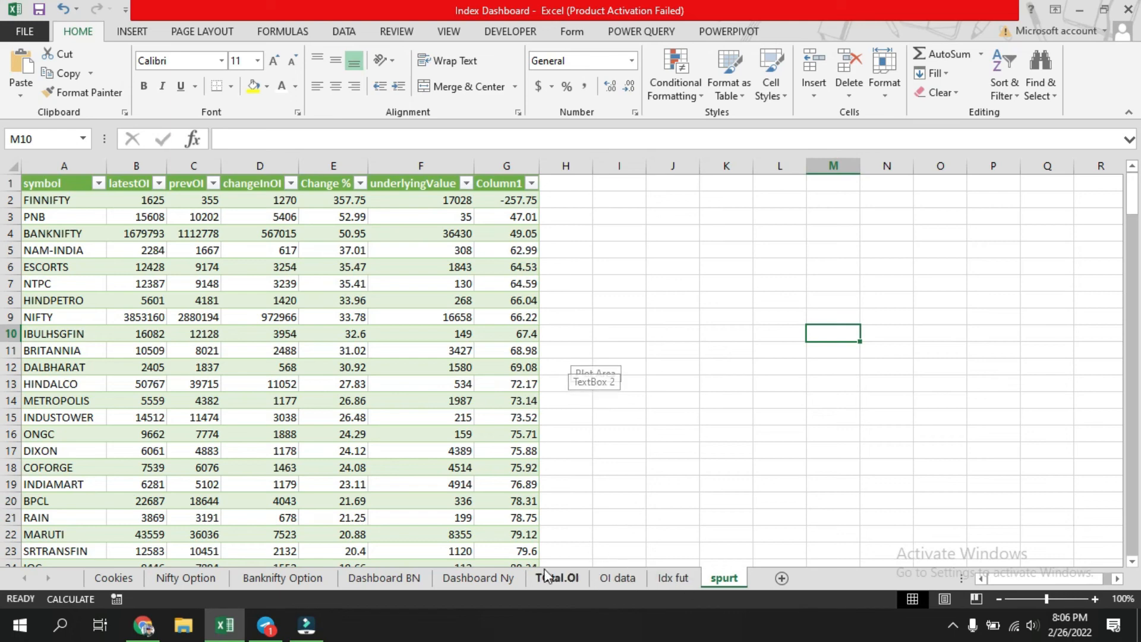
Compare the open interest increase and decrease charts on OI data with the symbols and Change % values in the spurt table
left_click(617, 578)
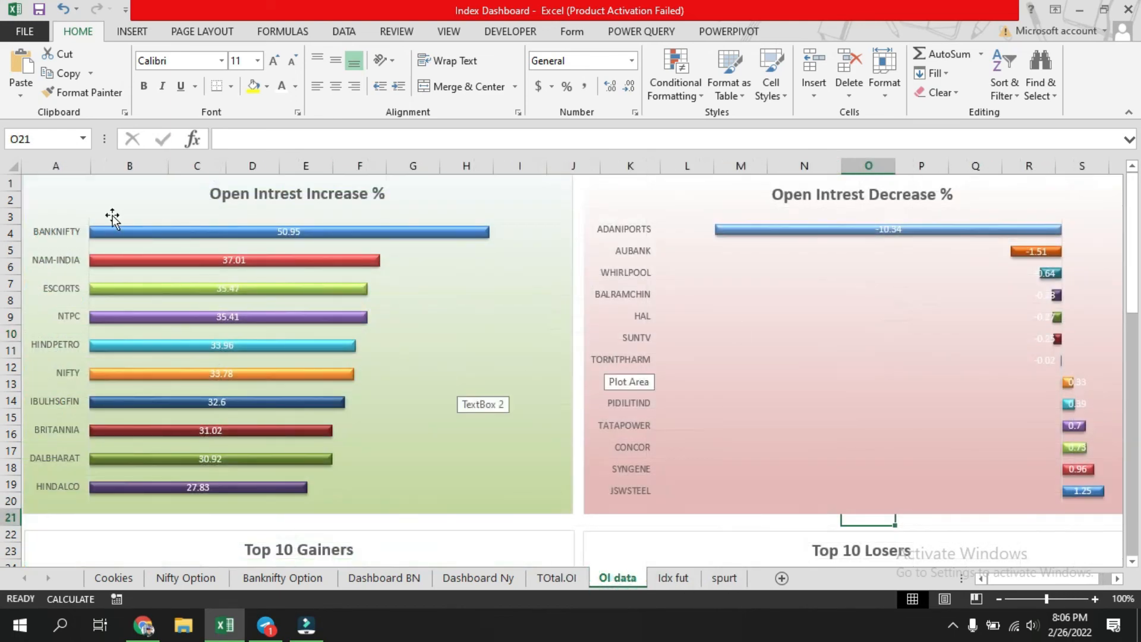
left_click(724, 580)
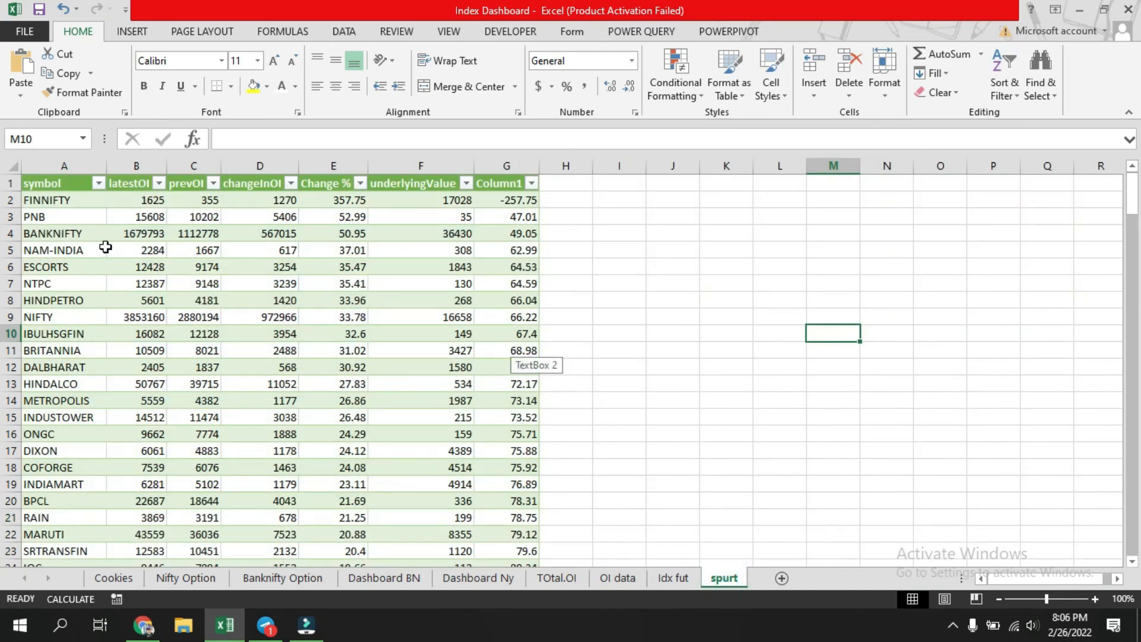
scroll(345, 271, "down", 6)
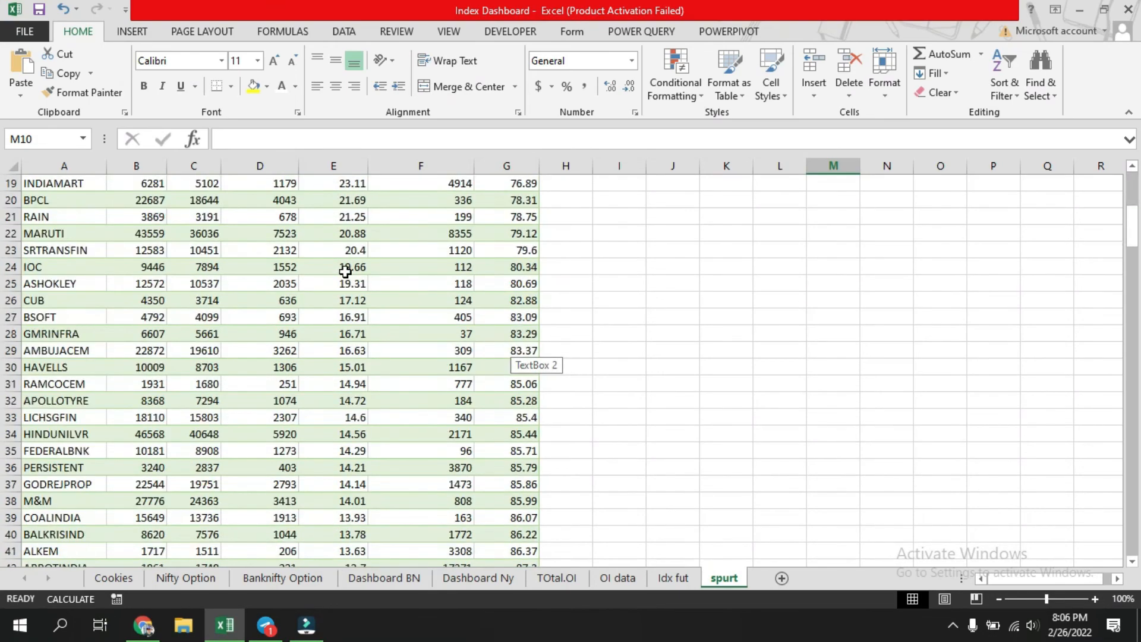
scroll(346, 272, "down", 20)
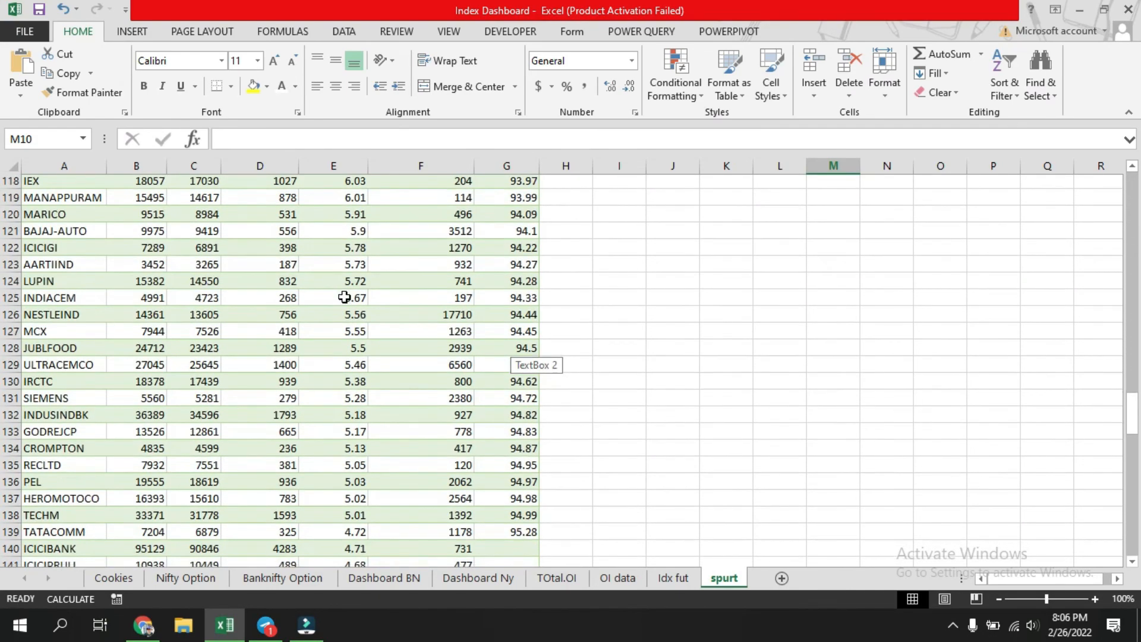
scroll(344, 297, "down", 20)
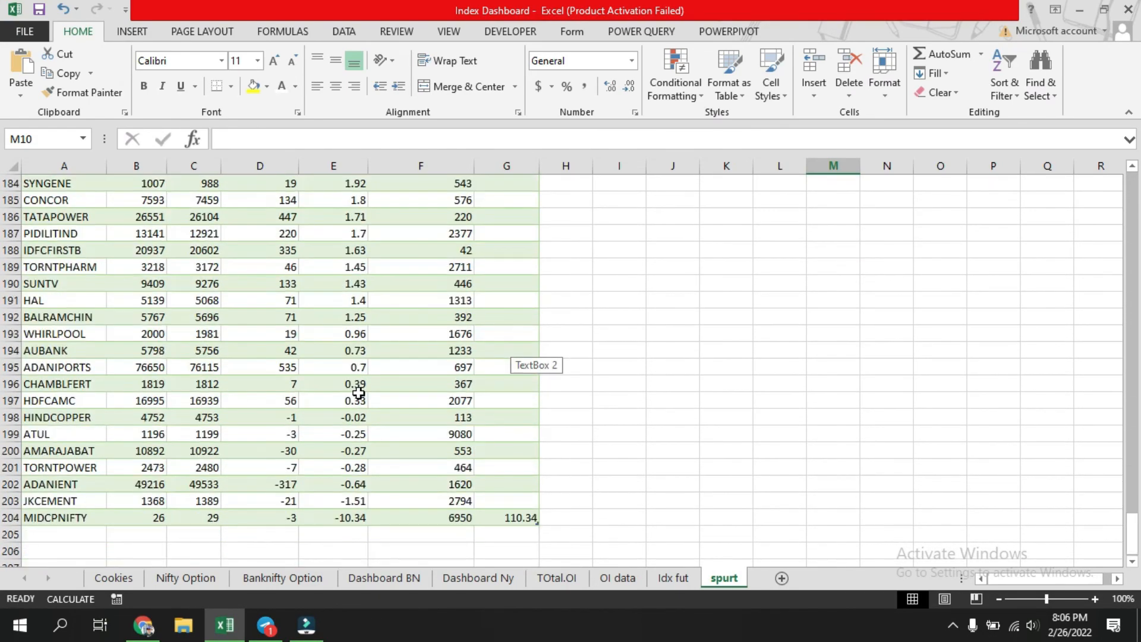
scroll(358, 393, "down", 7)
scroll(358, 393, "up", 5)
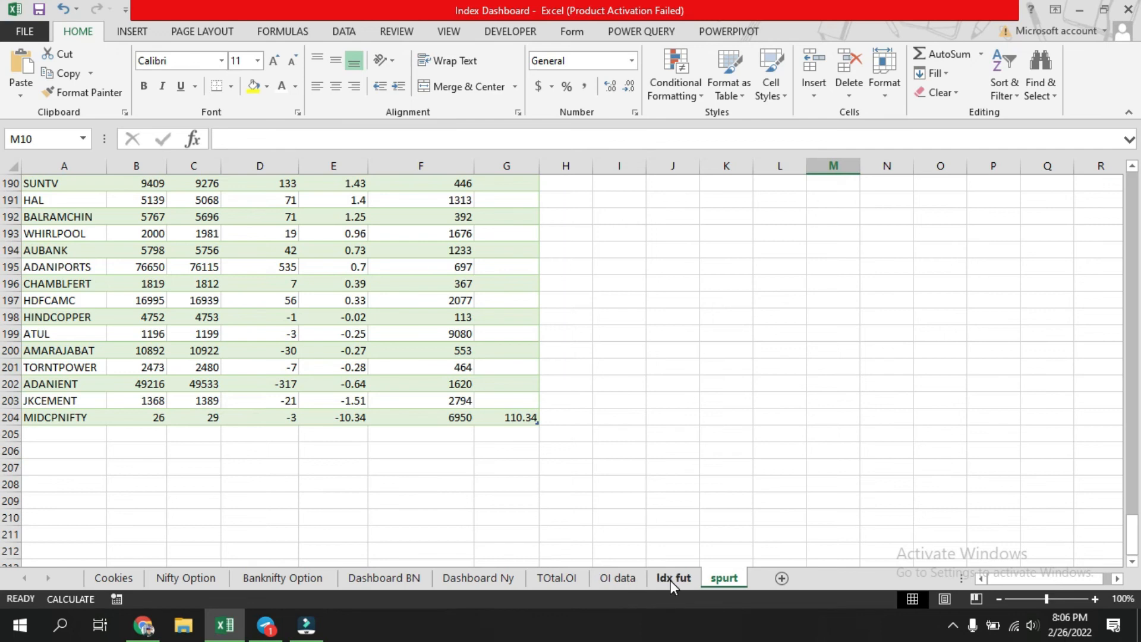
Hide the spurt and Idx fut sheets
right_click(729, 580)
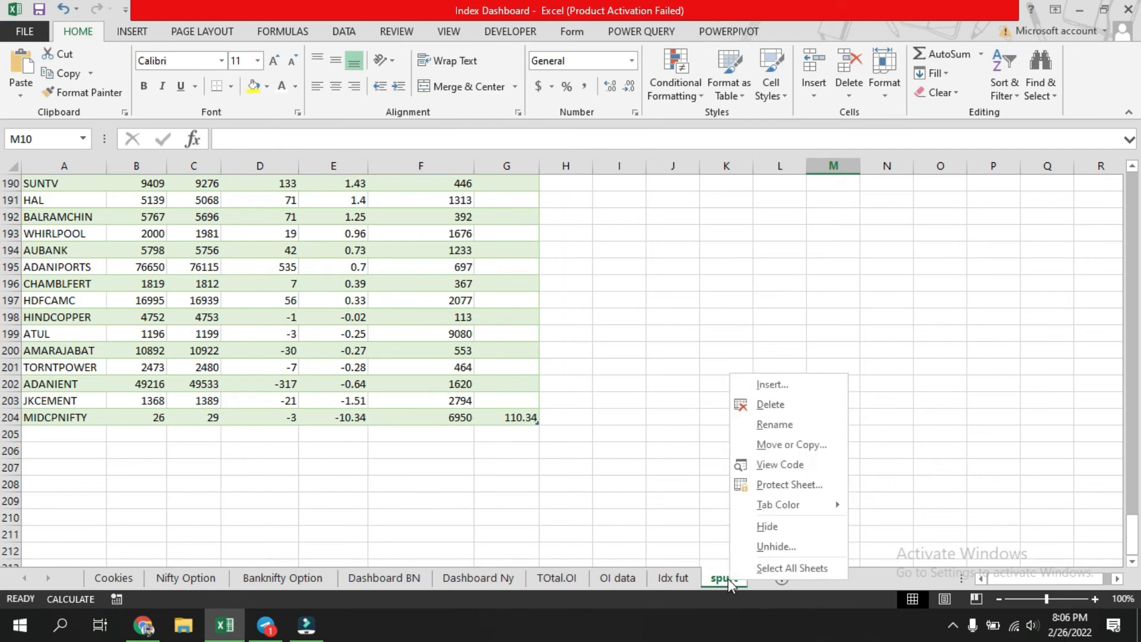
left_click(785, 529)
right_click(683, 579)
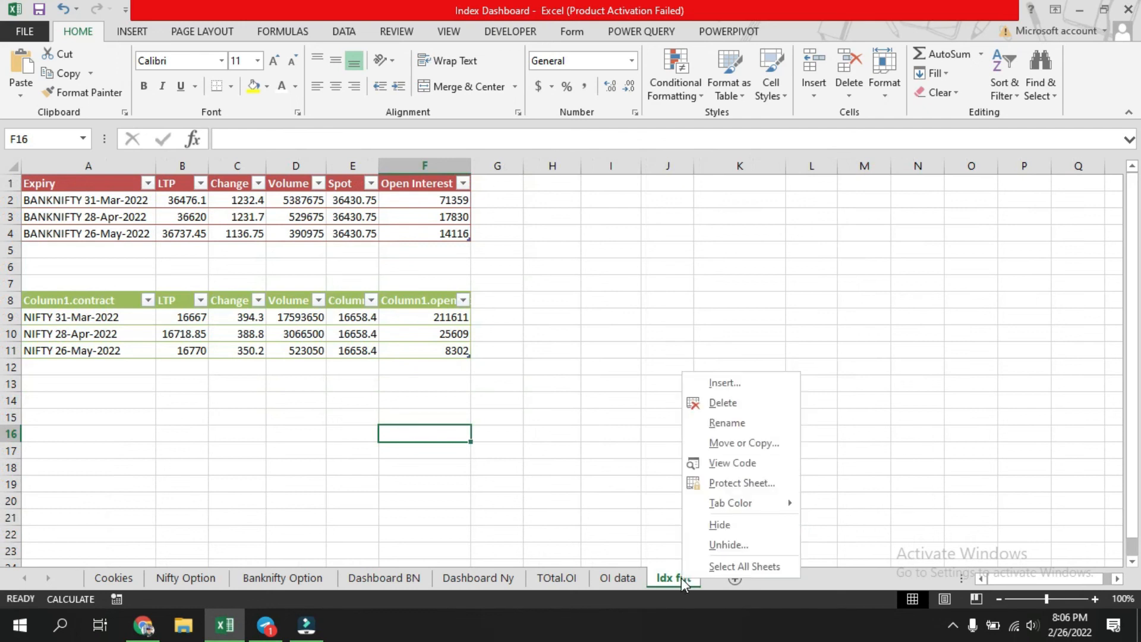
left_click(757, 527)
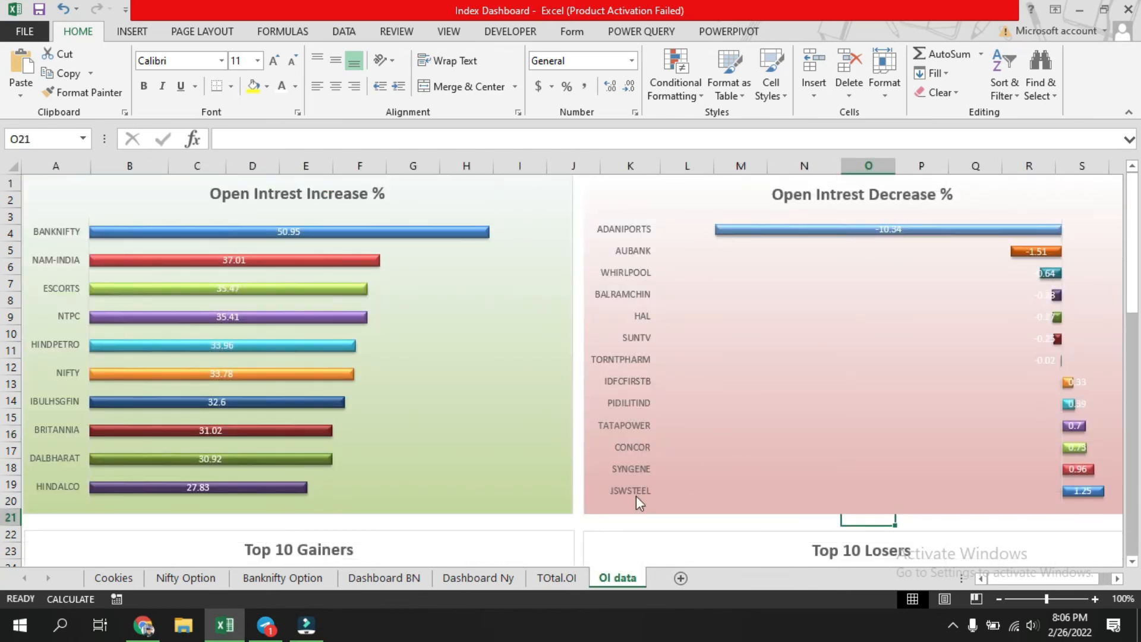
Review the Nifty and Banknifty summaries on OI data, including the formula for Nifty's current future open interest, and return to Dashboard Ny
left_click(591, 522)
scroll(545, 425, "down", 13)
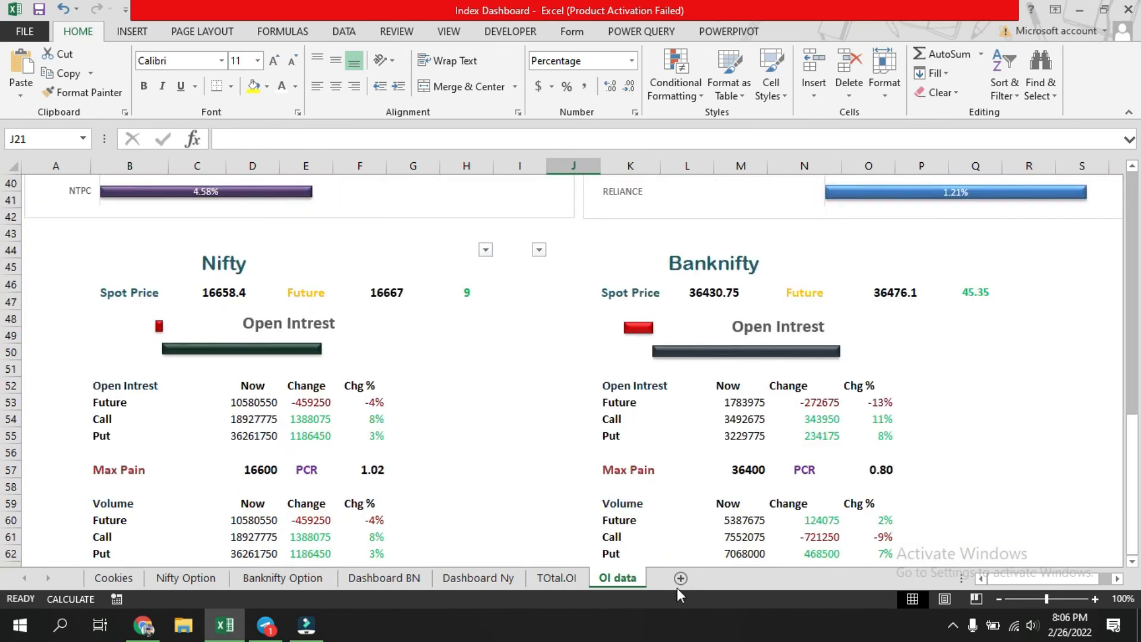
scroll(747, 458, "down", 2)
scroll(508, 292, "up", 1)
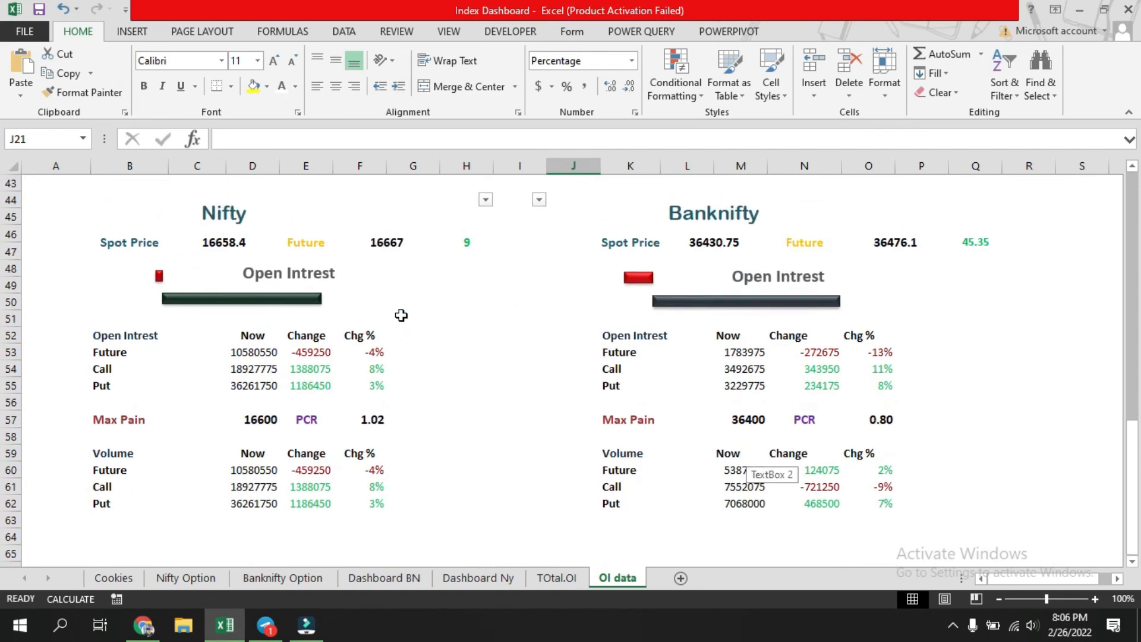
left_click(259, 352)
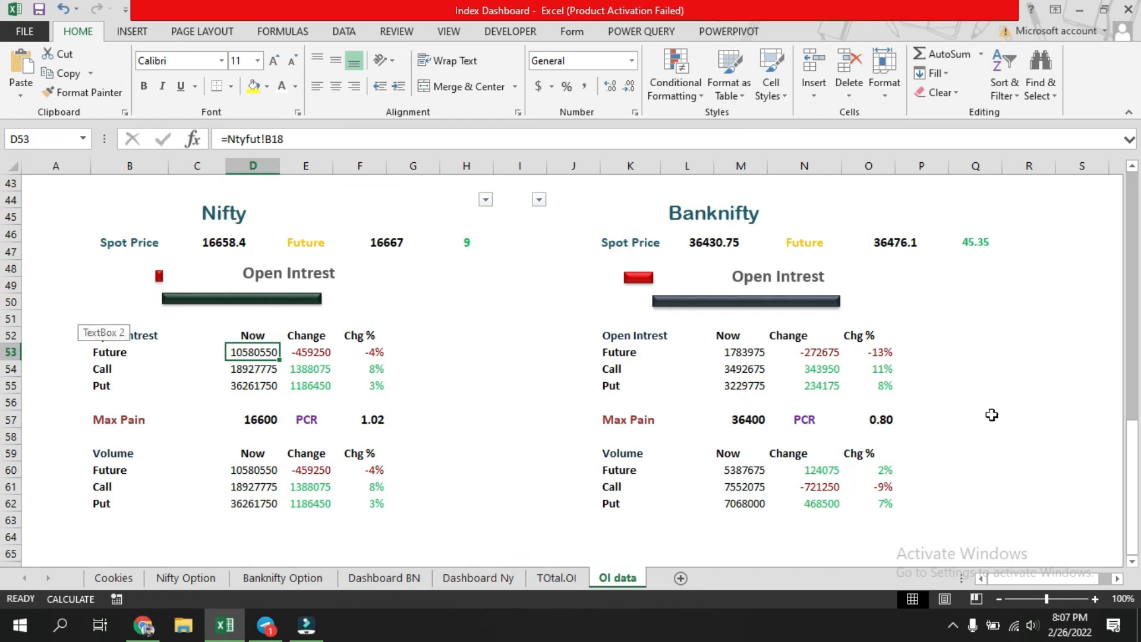
left_click(1079, 517)
scroll(1034, 553, "up", 14)
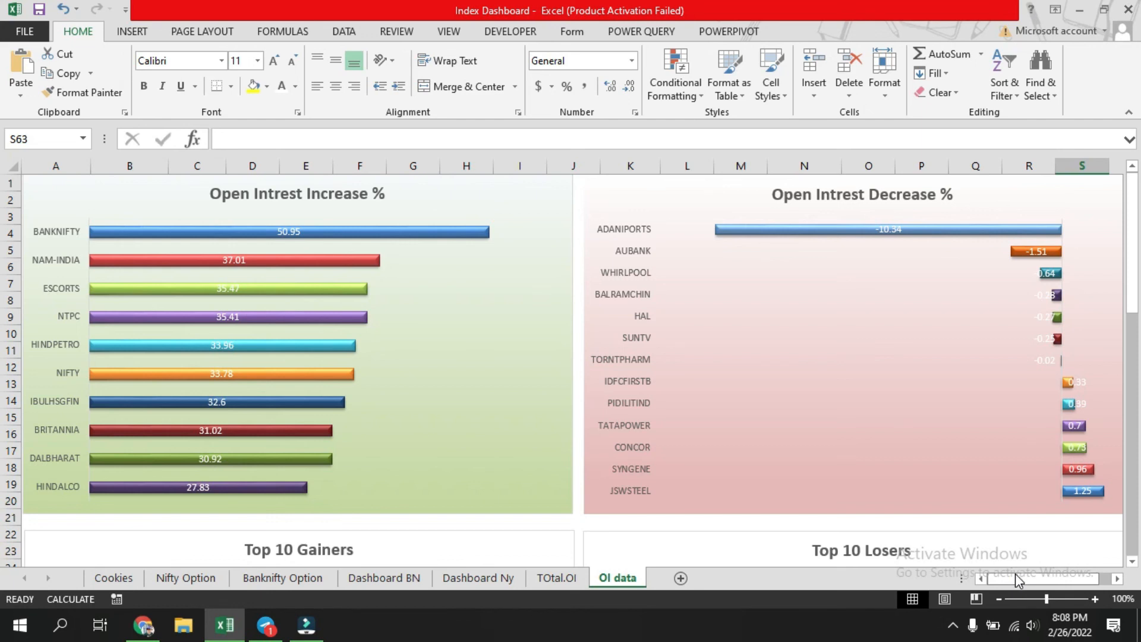
left_click(478, 577)
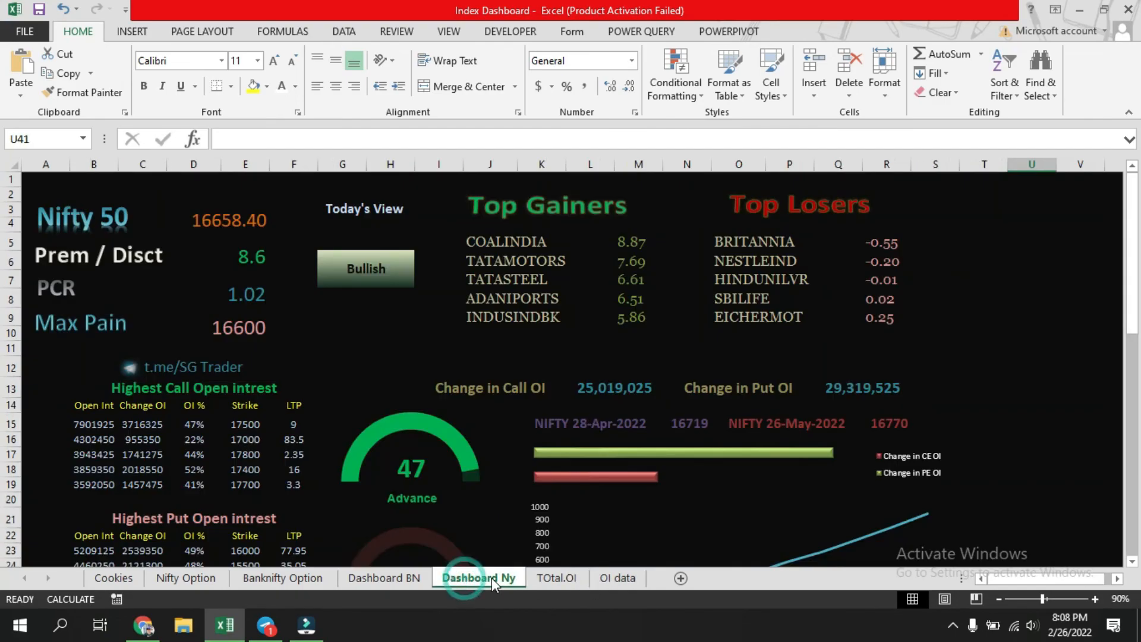